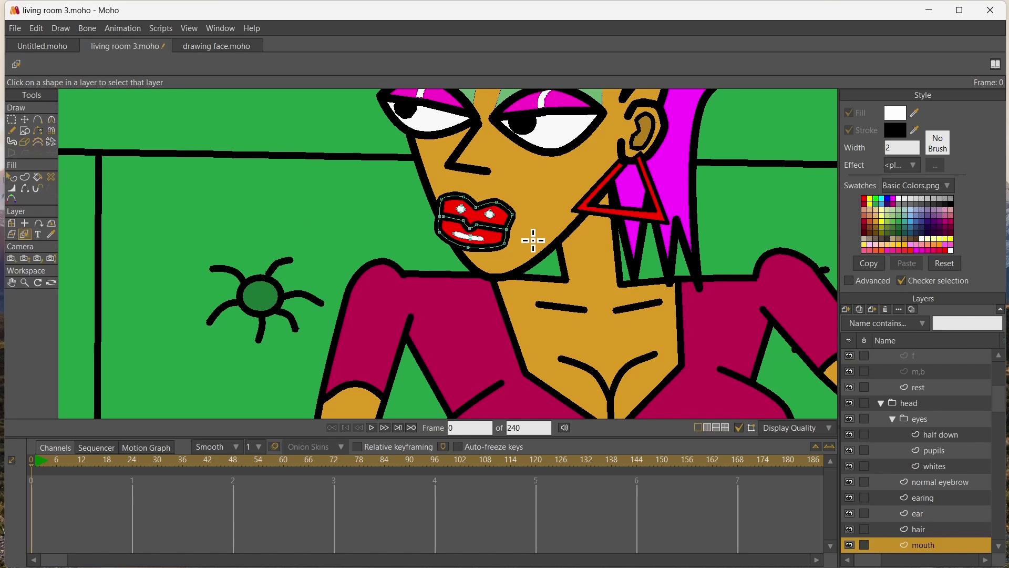
Rename the "mouth" layer in the head group to "rest"
scroll(532, 239, up, 1)
scroll(531, 239, down, 4)
scroll(924, 470, down, 5)
scroll(928, 468, up, 3)
click(923, 452)
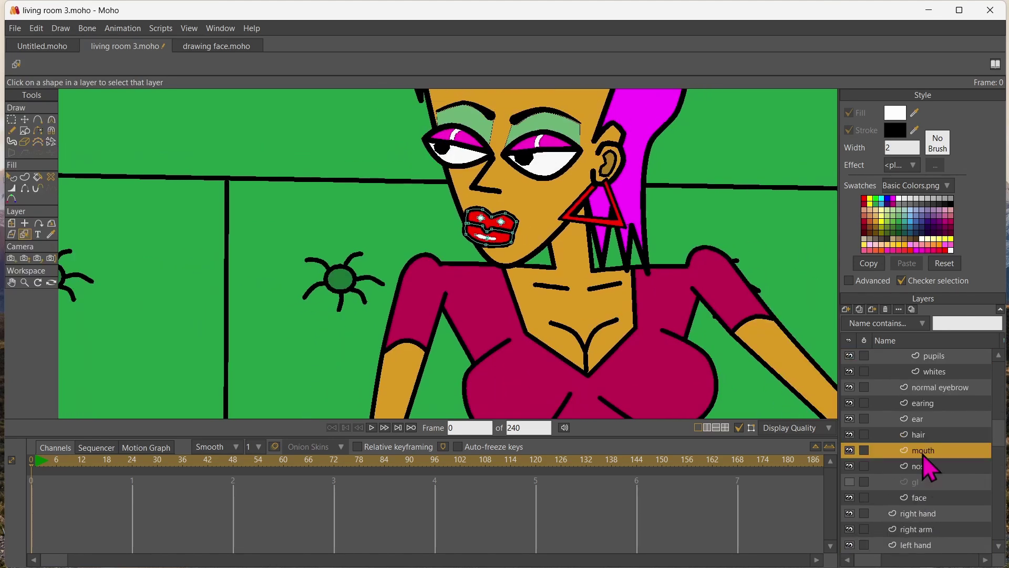
double_click(923, 450)
text(rest)
key(Return)
Duplicate the "rest" mouth layer and name the copy "M,B"
click(860, 309)
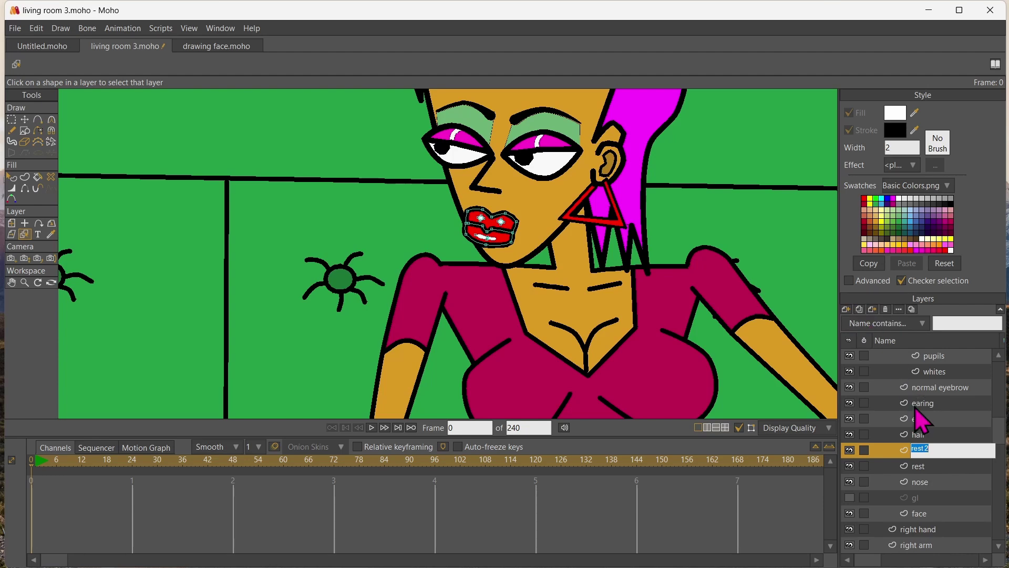
text(m)
scroll(481, 218, up, 5)
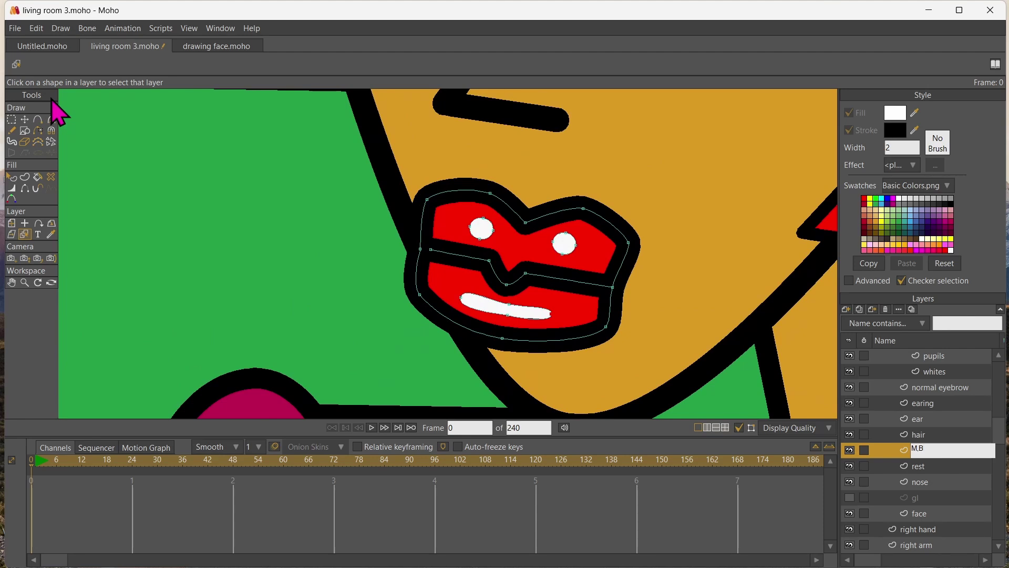
Pull both mouth corner points of the M,B lips inward, to about X 0.4411, Y 0.2846 and X 0.4662, Y 0.2832
click(38, 119)
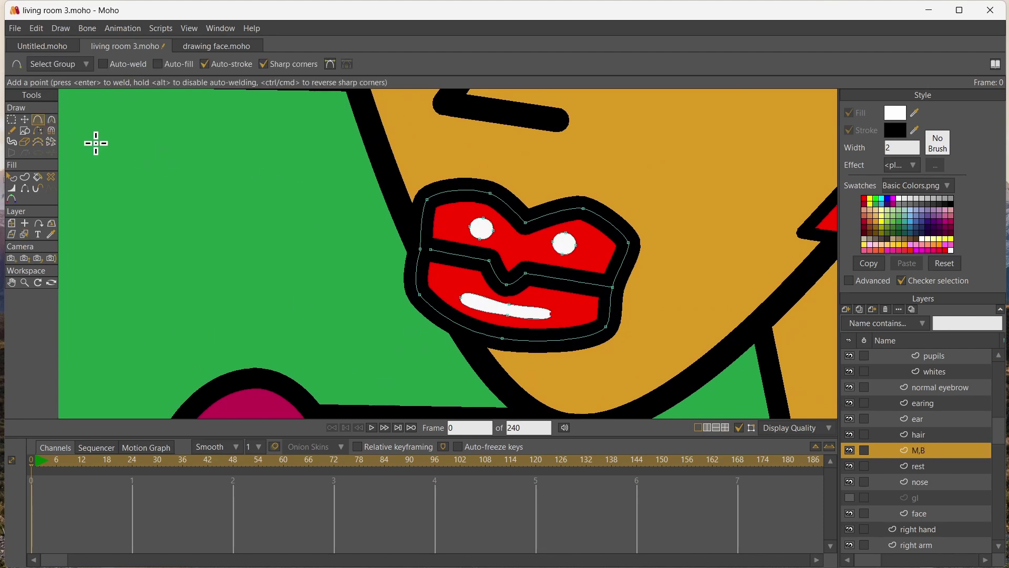
click(24, 120)
drag(431, 249, 434, 249)
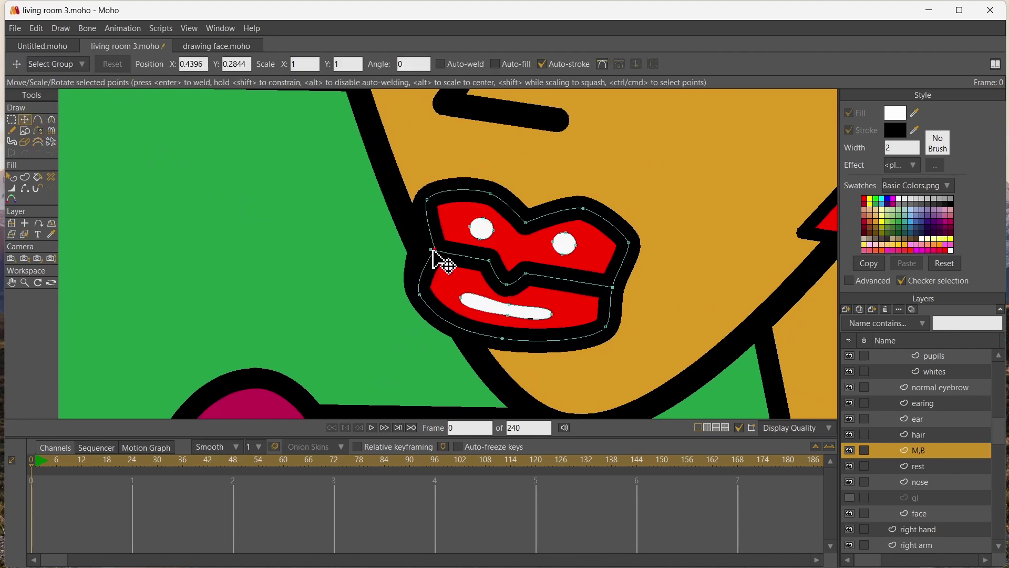
drag(612, 288, 594, 286)
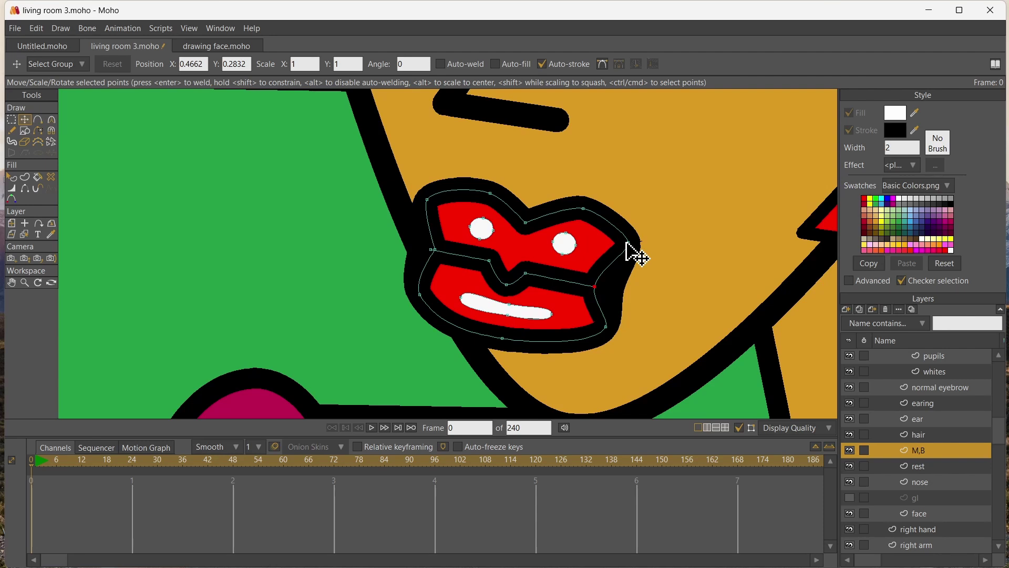
click(435, 250)
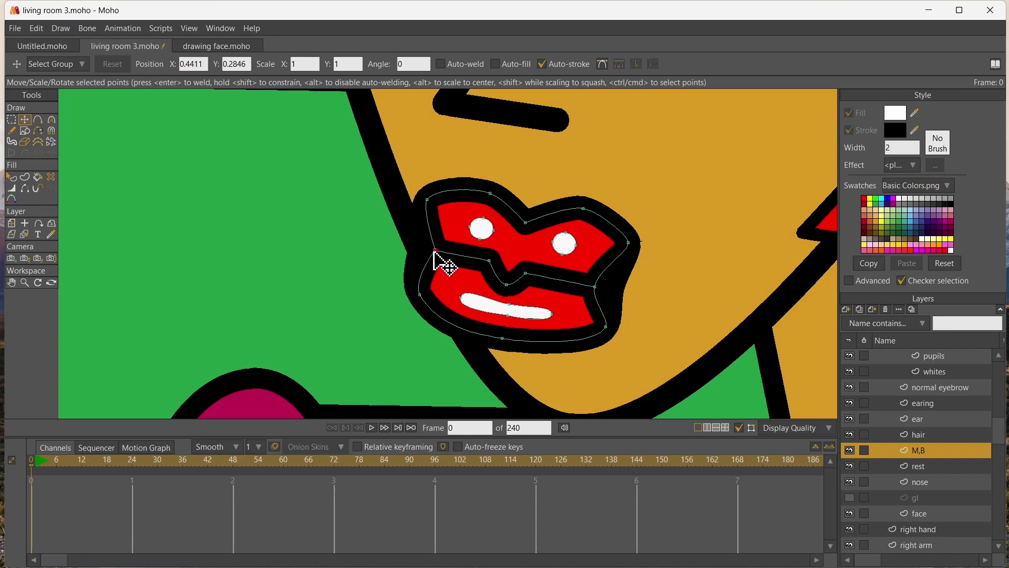
Move the whole M,B mouth layer off the face onto the green wall, to about X -0.05
click(12, 223)
drag(399, 286, 174, 261)
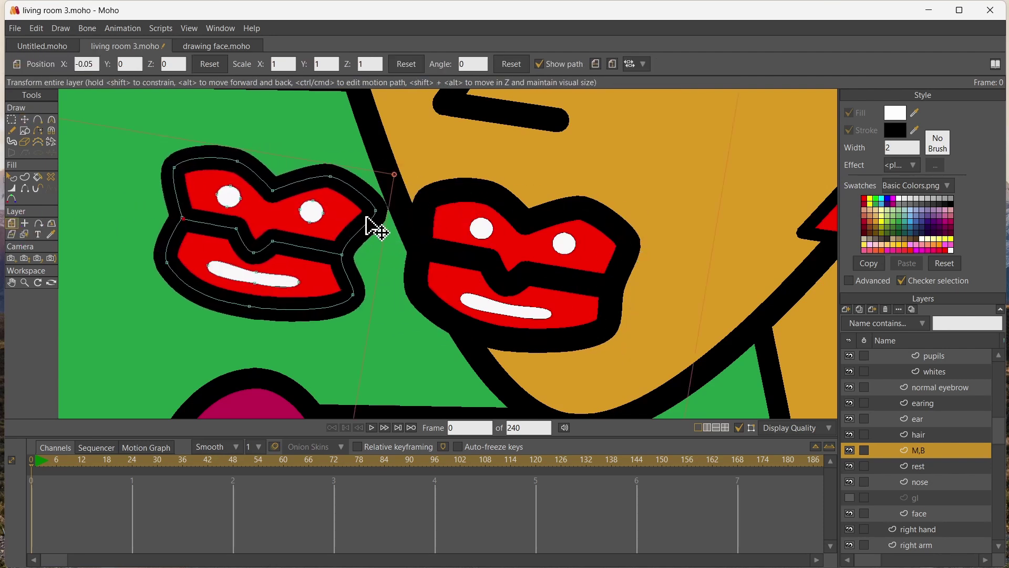
click(11, 120)
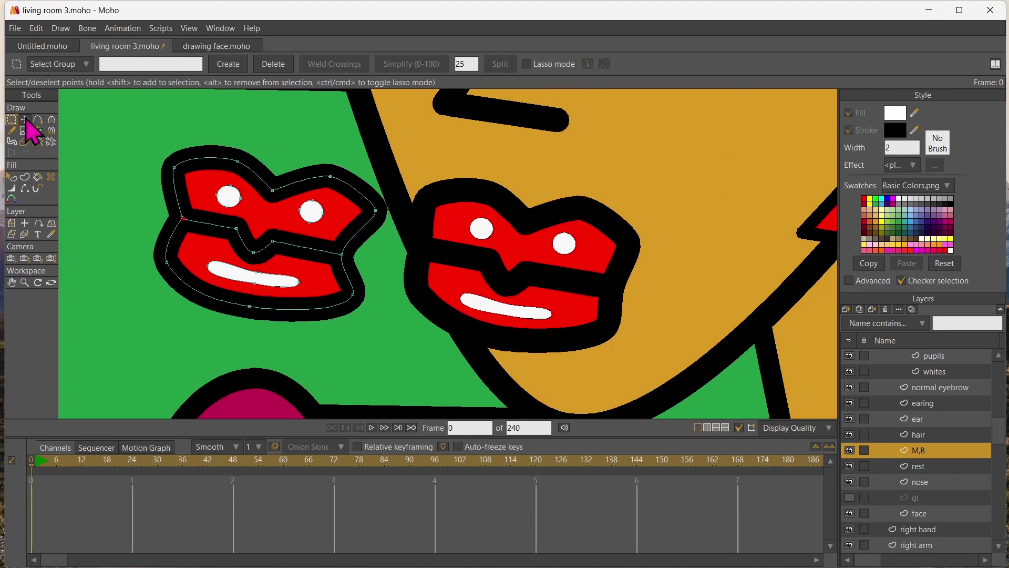
Round the upper-right, lower-right and upper-left points of the lip outline, with curvature about 0.48 at the upper right and 0.37 at the upper left
click(24, 119)
click(376, 210)
key(ctrl+a)
key(c)
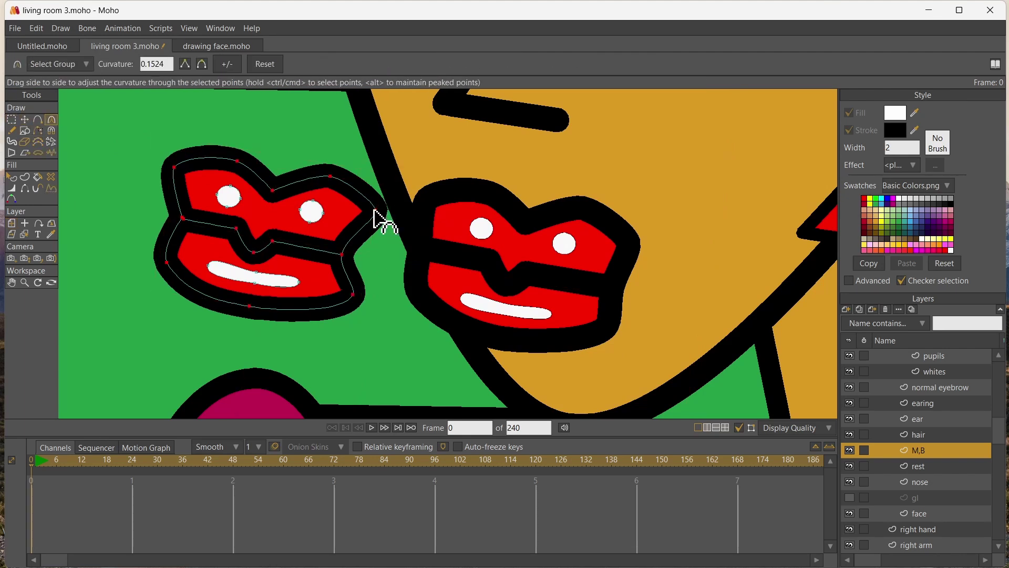
key(t)
click(377, 211)
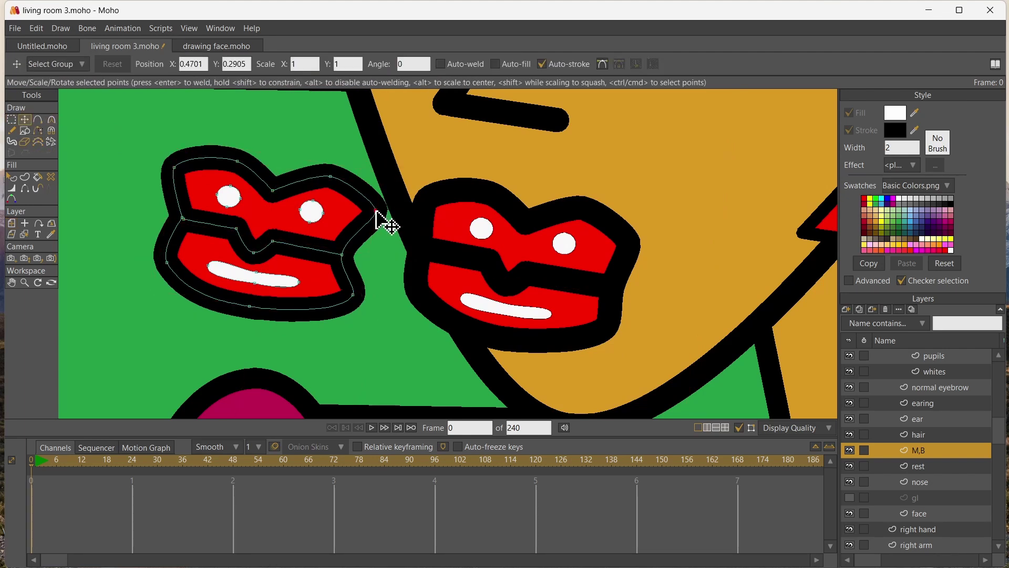
key(c)
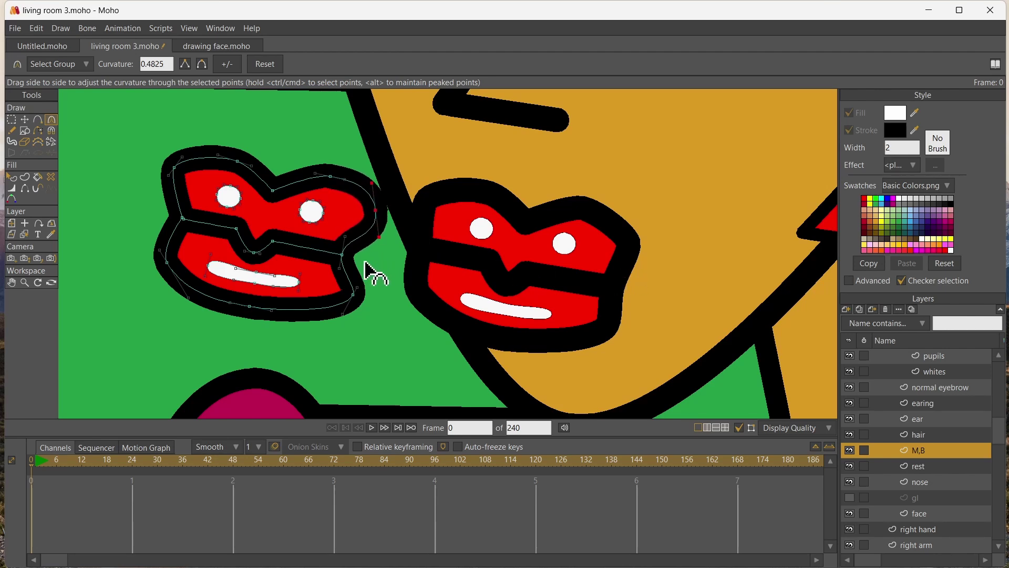
drag(352, 295, 446, 314)
drag(173, 167, 309, 226)
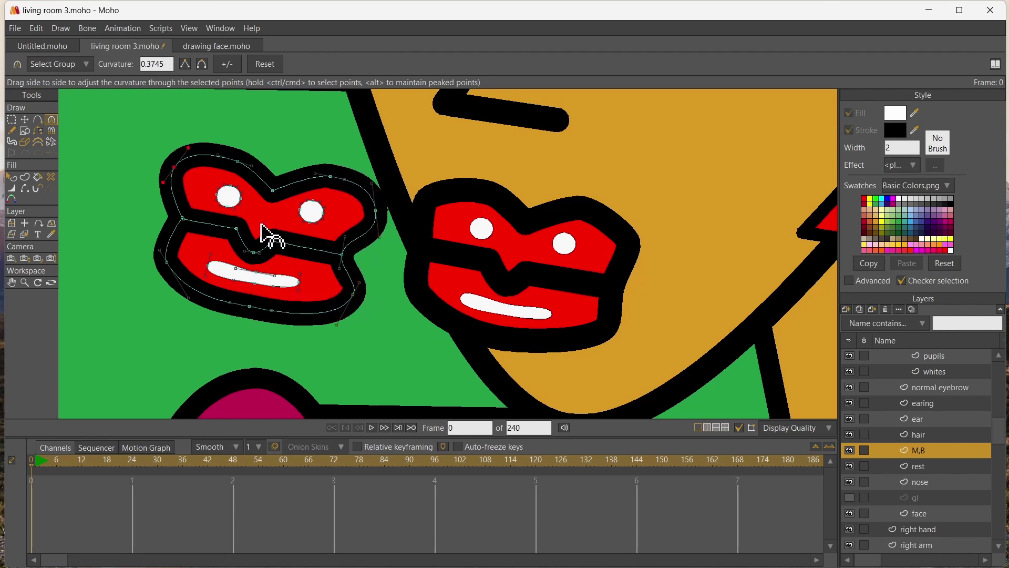
Sharpen the right mouth corner point of the M,B lips to a curvature of about 0.02
scroll(268, 235, down, 10)
scroll(265, 234, up, 10)
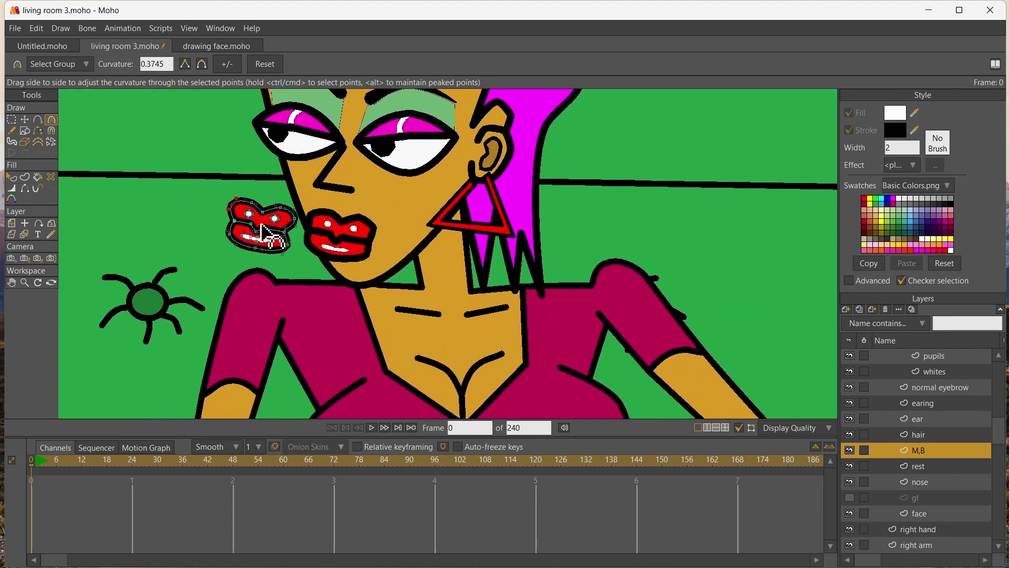
scroll(265, 234, up, 1)
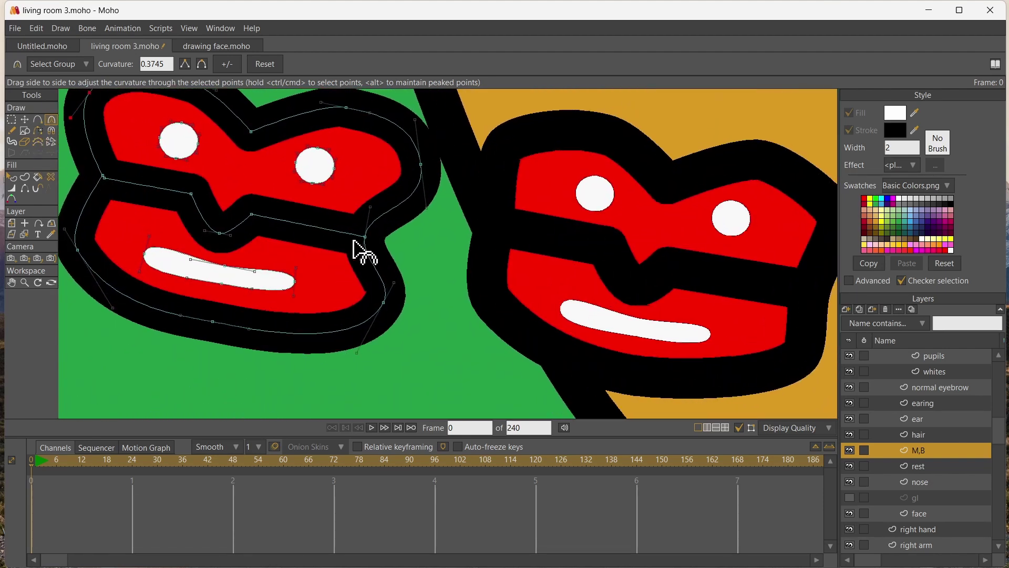
drag(367, 240, 151, 173)
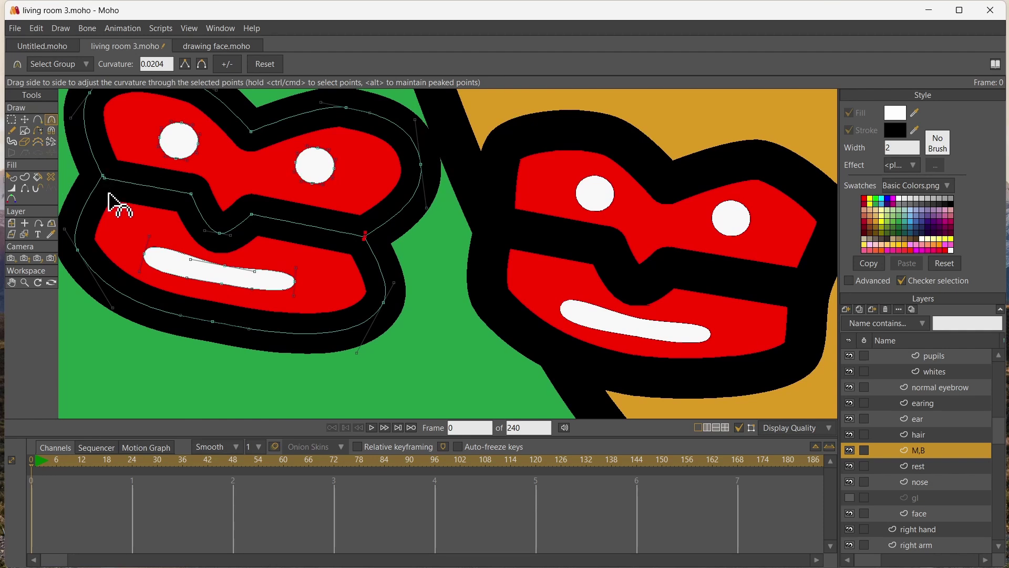
Draw two short crease lines at the left end of the upper lip and flatten the dip in the mouth line
click(37, 120)
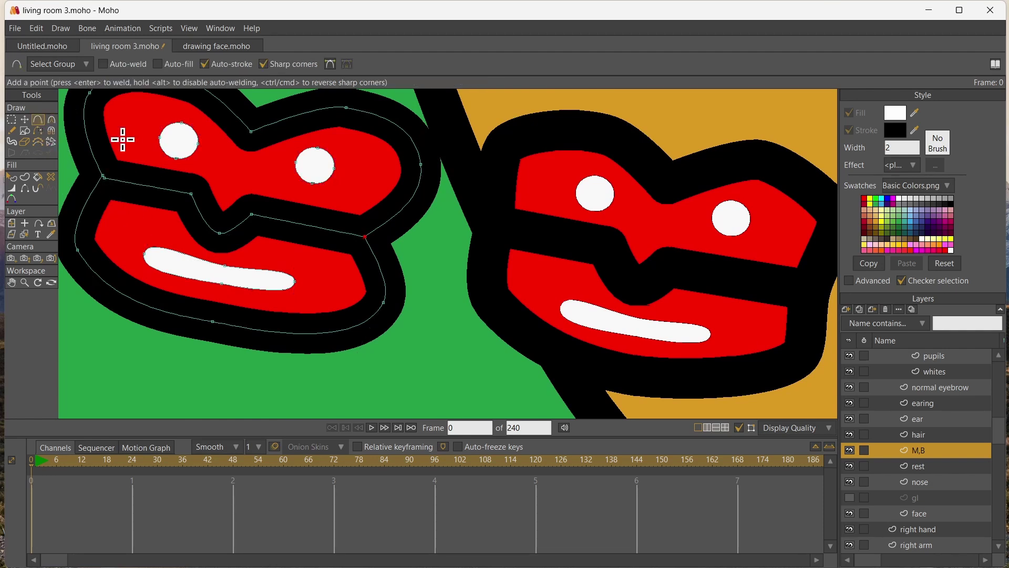
click(179, 169)
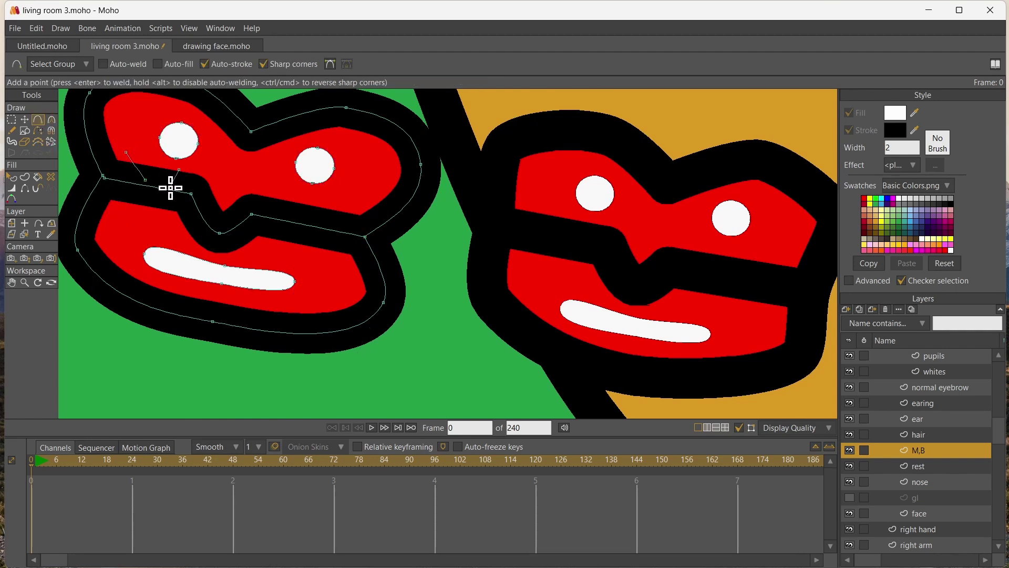
click(25, 119)
drag(219, 232, 256, 212)
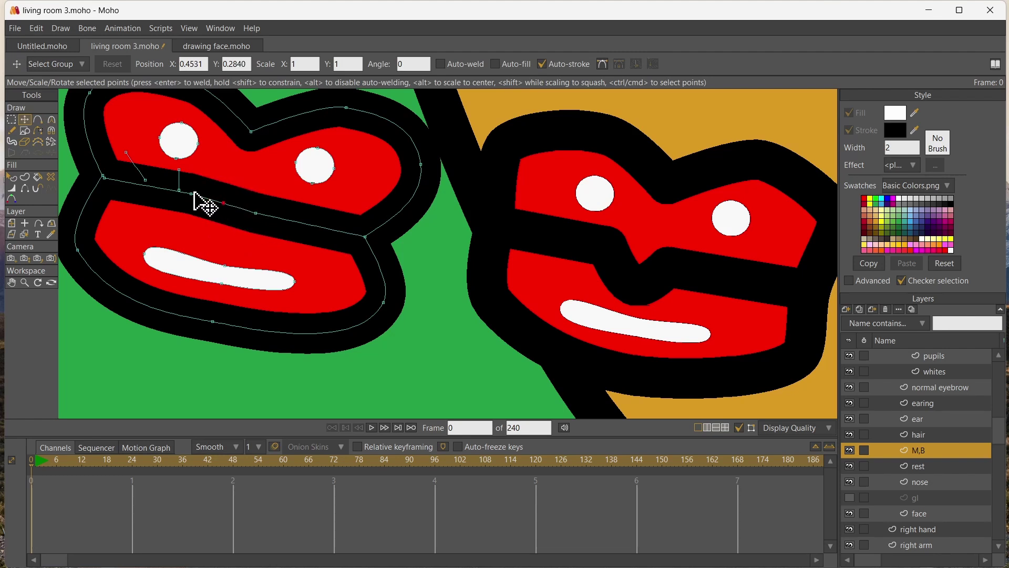
drag(191, 194, 189, 196)
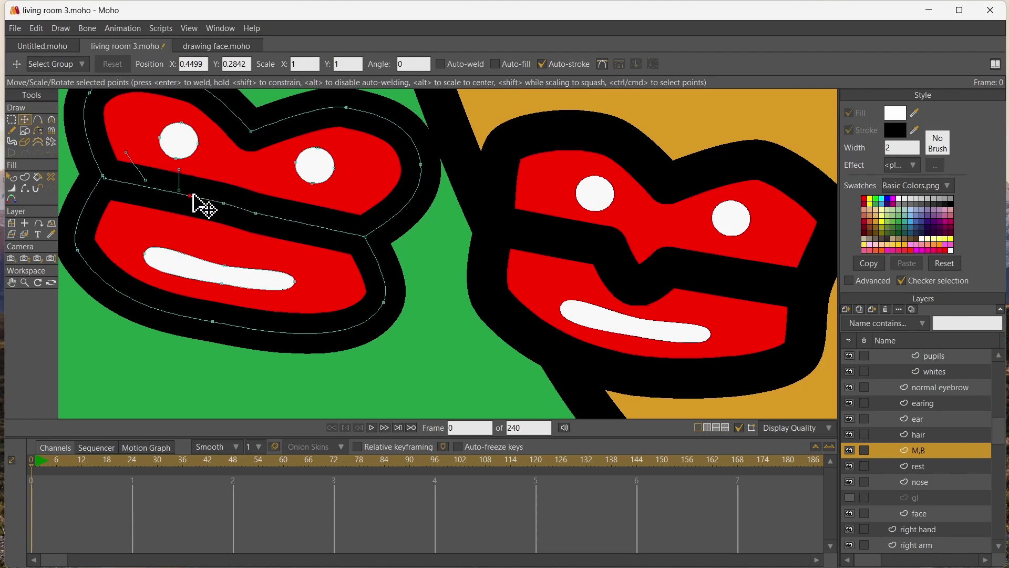
Draw four more short crease lines along the upper lip and six along the lower lip
click(38, 120)
drag(230, 170, 260, 203)
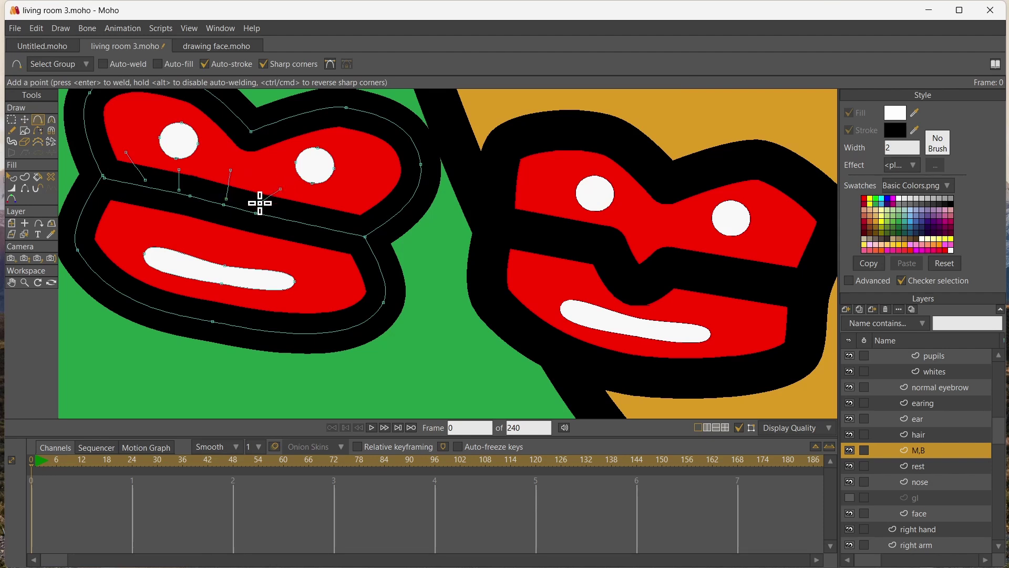
drag(325, 202, 306, 219)
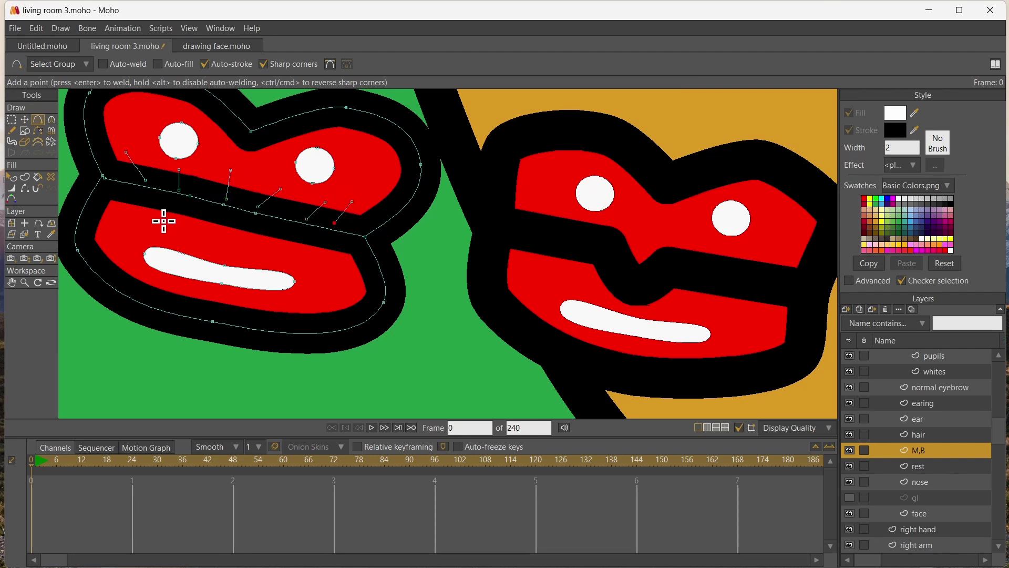
drag(141, 203, 122, 223)
drag(181, 208, 159, 226)
drag(215, 246, 215, 243)
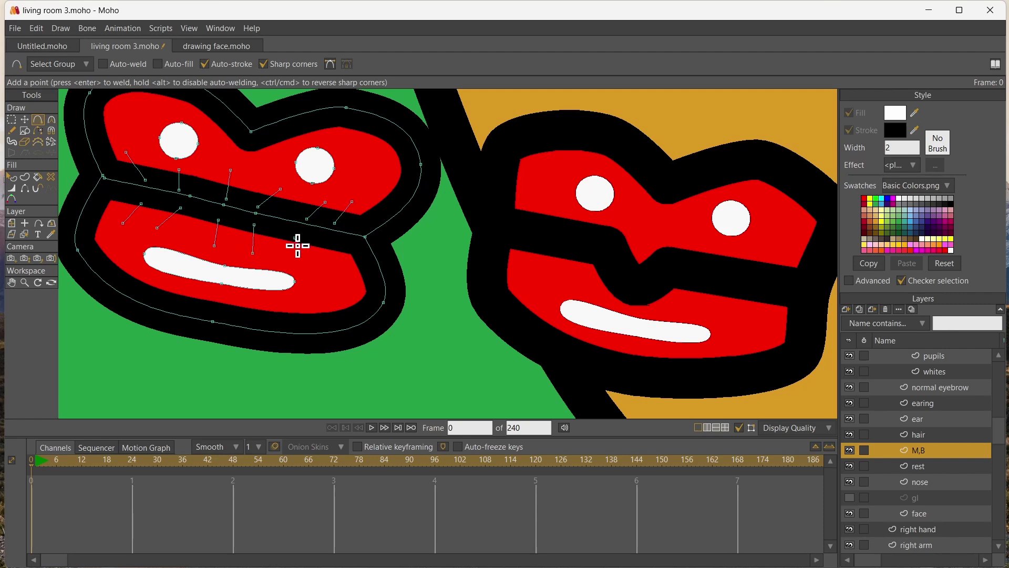
drag(295, 238, 335, 268)
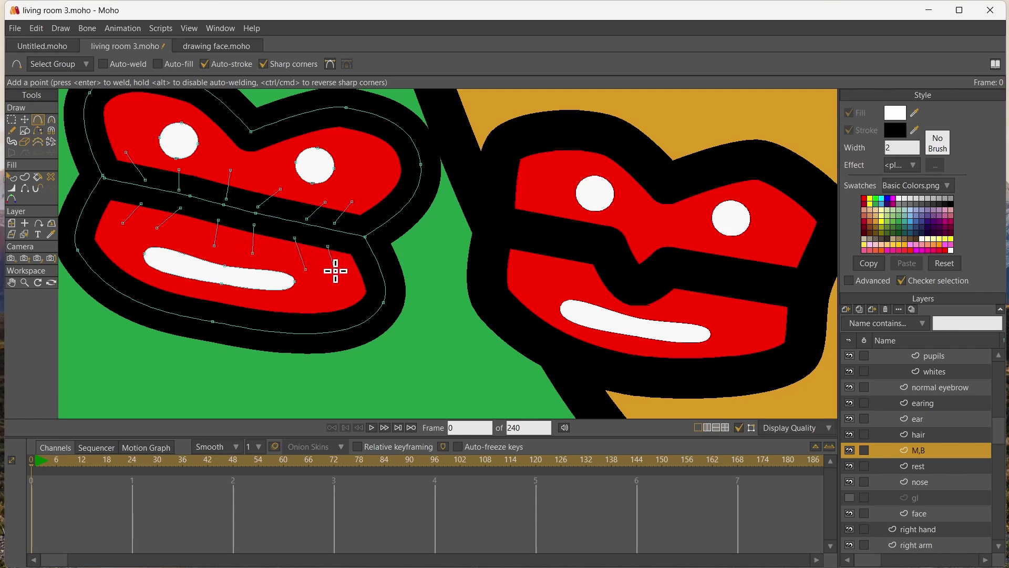
Try to stroke all the lip crease lines as one shape and adjust their line width
click(24, 177)
drag(108, 140, 362, 277)
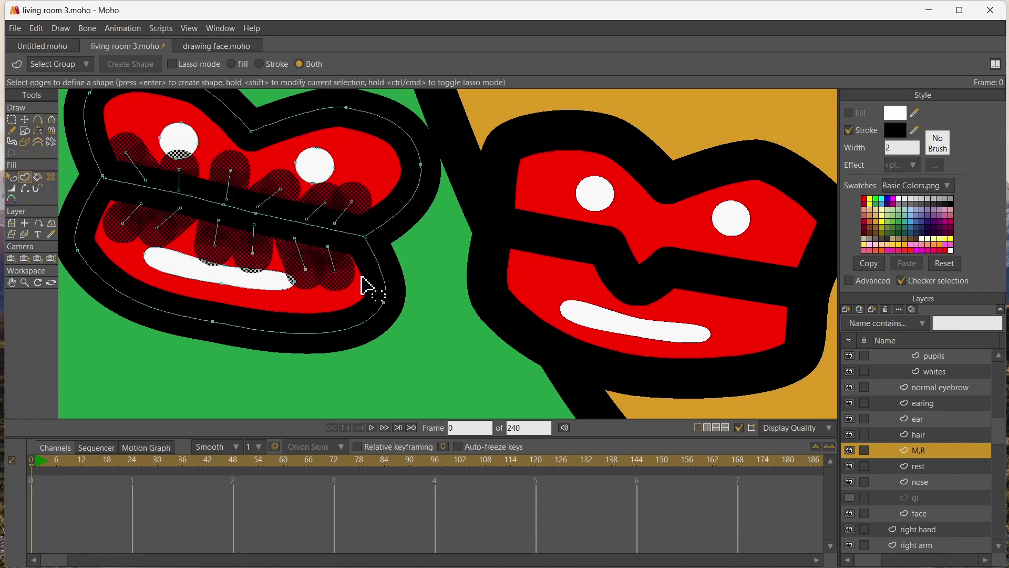
click(11, 120)
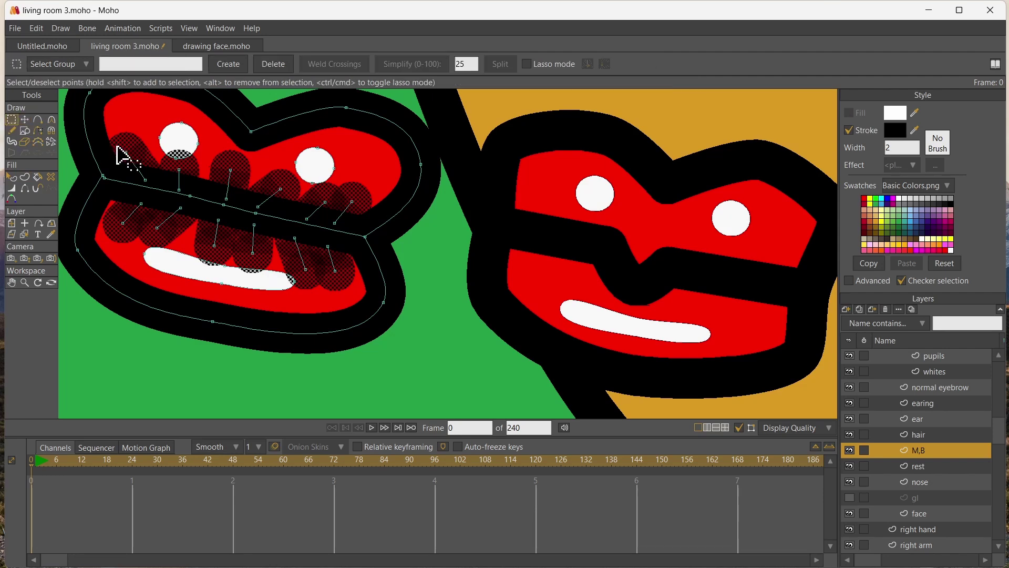
drag(112, 141, 362, 283)
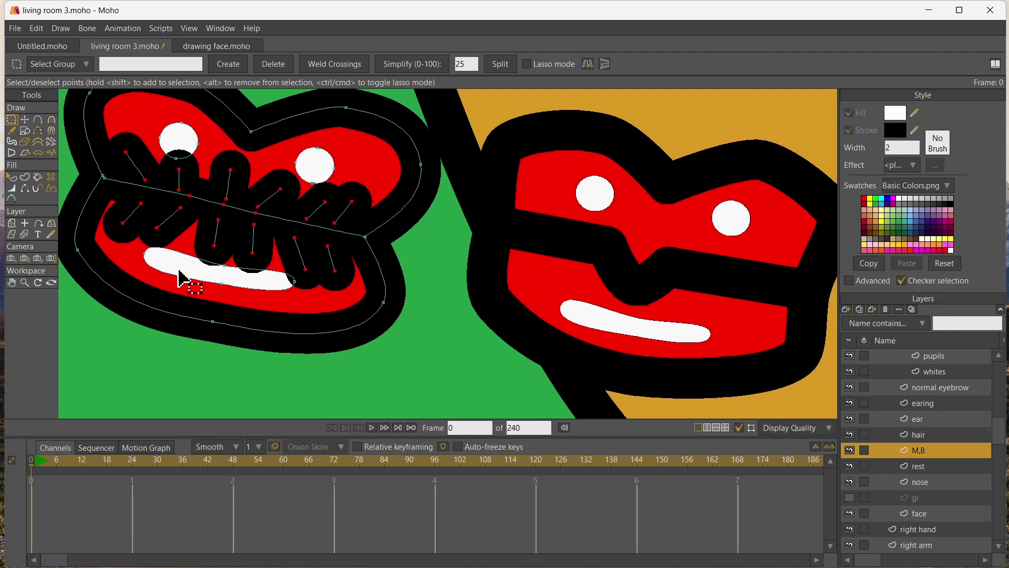
key(w)
mouse_move(259, 338)
mouse_down()
mouse_move(262, 355)
mouse_move(252, 350)
mouse_move(260, 323)
mouse_up()
click(13, 120)
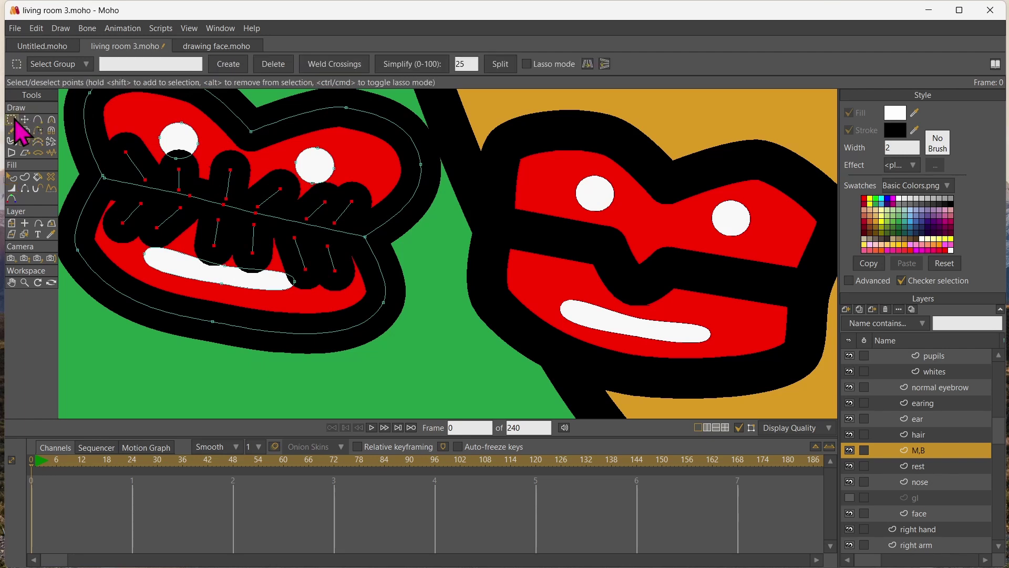
click(266, 218)
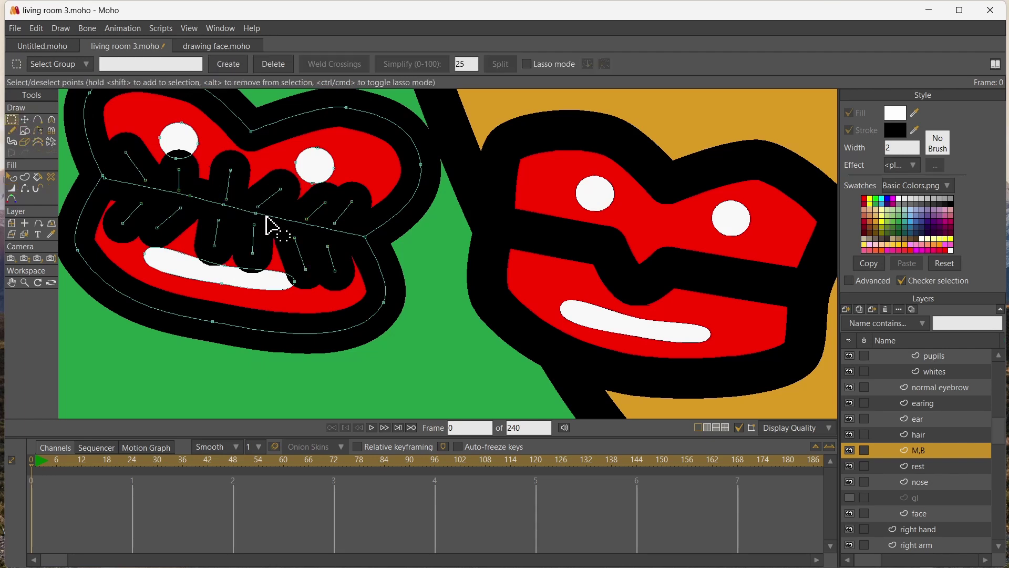
key(ctrl+z)
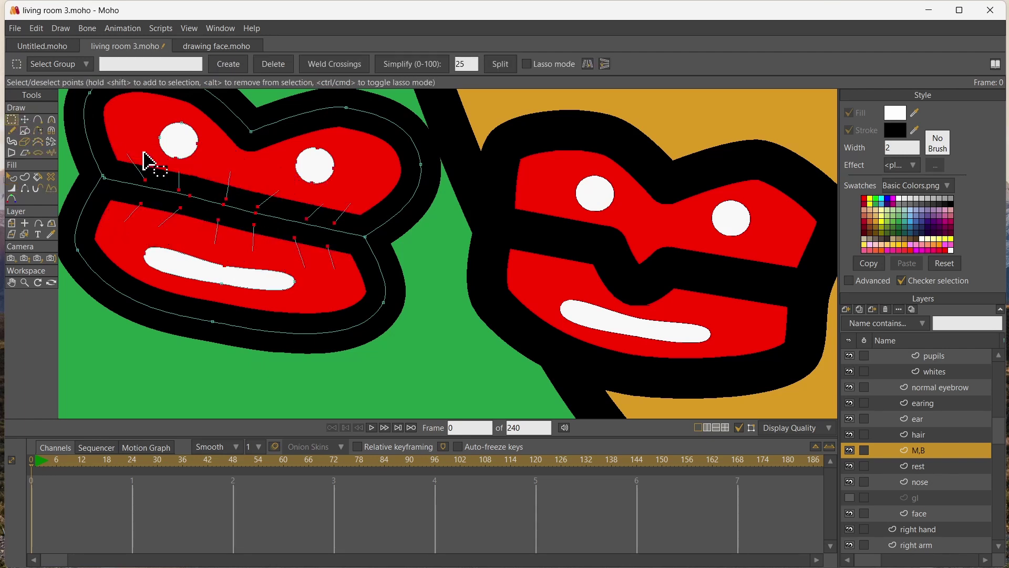
Create separate stroked shapes from the six left crease lines of the M,B lips, three upper and three lower
click(25, 177)
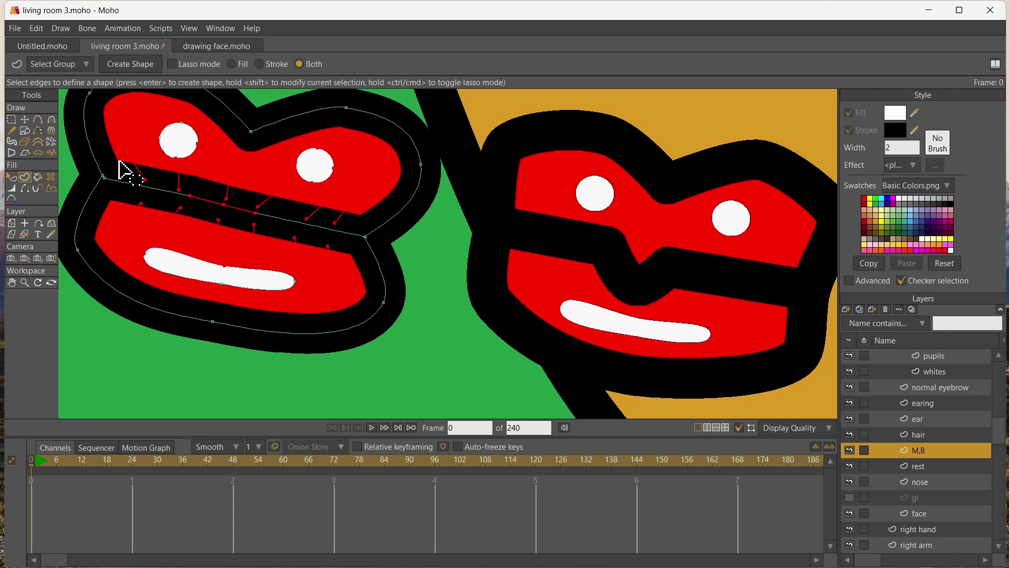
mouse_move(126, 152)
mouse_down()
mouse_move(132, 163)
mouse_move(239, 197)
mouse_move(114, 157)
mouse_up()
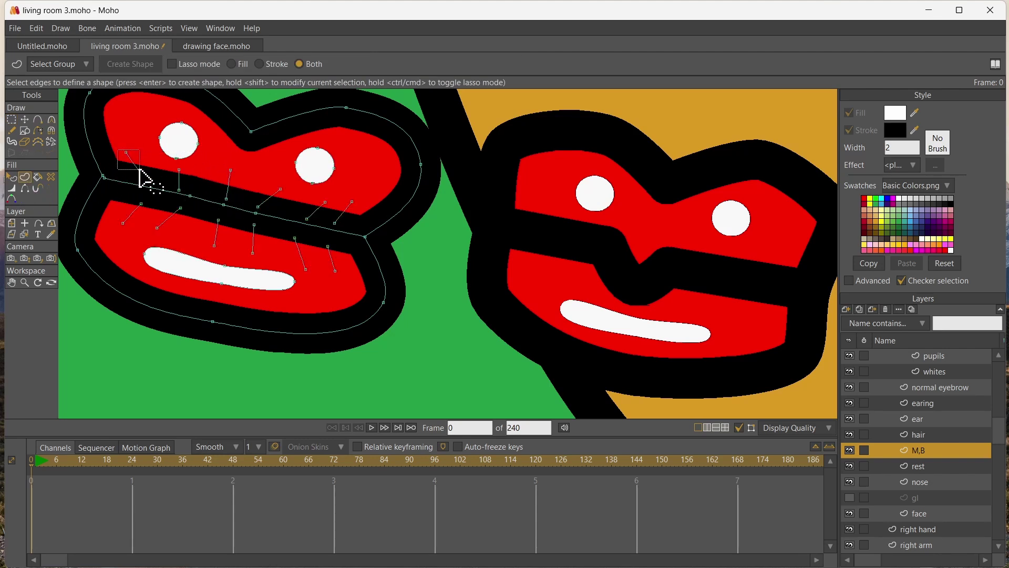
drag(128, 199, 157, 218)
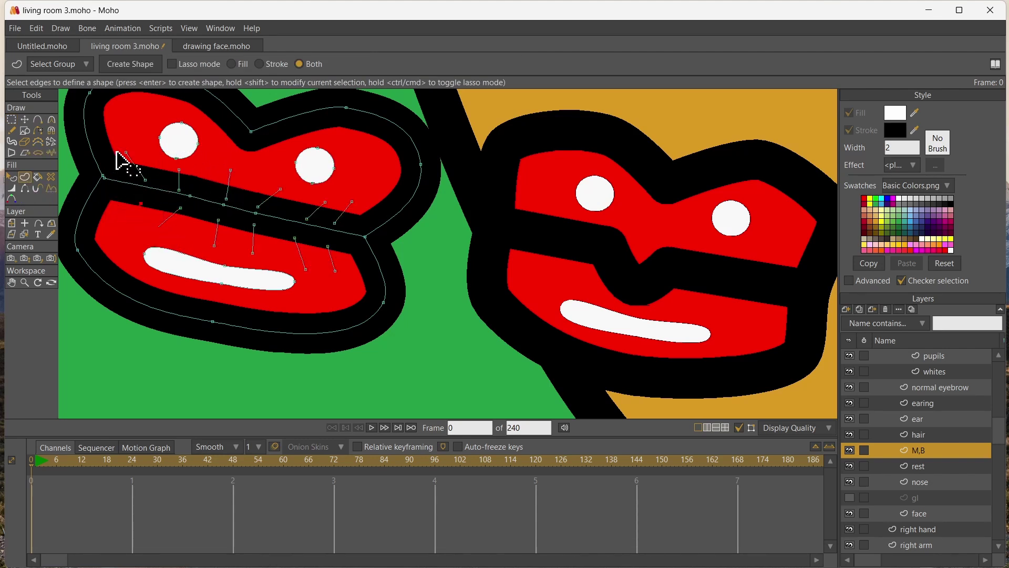
drag(116, 142, 155, 184)
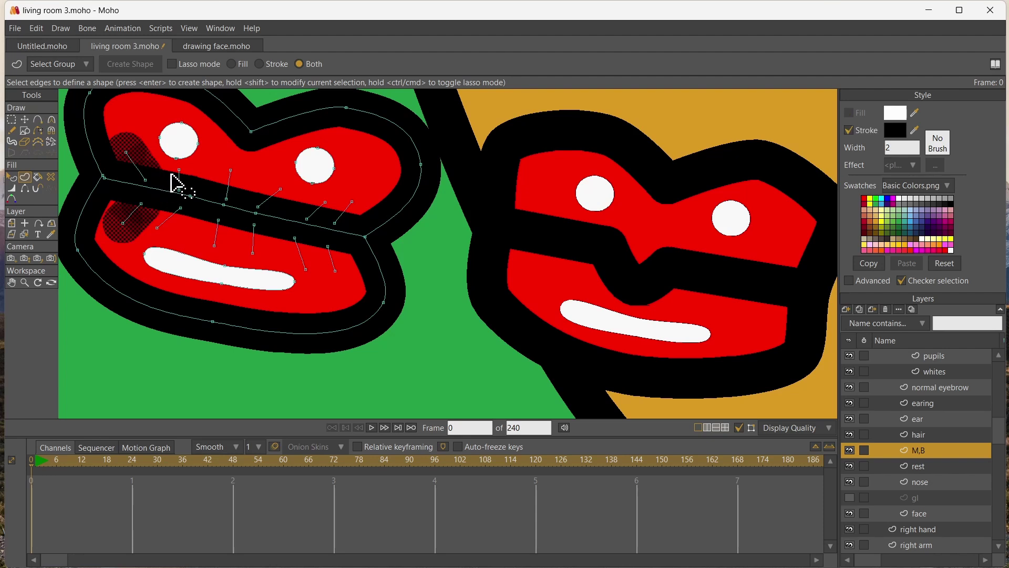
click(178, 180)
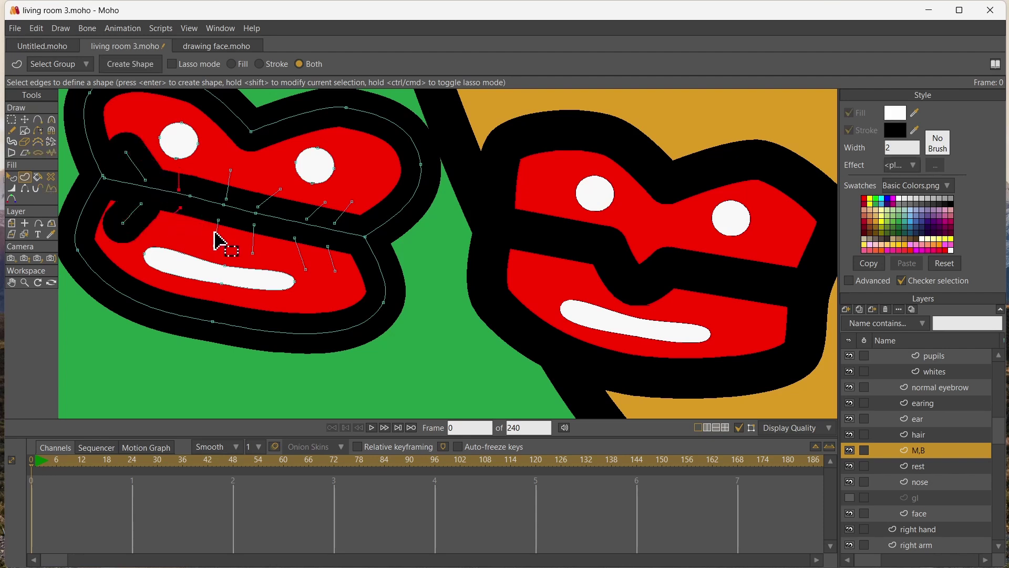
key(Return)
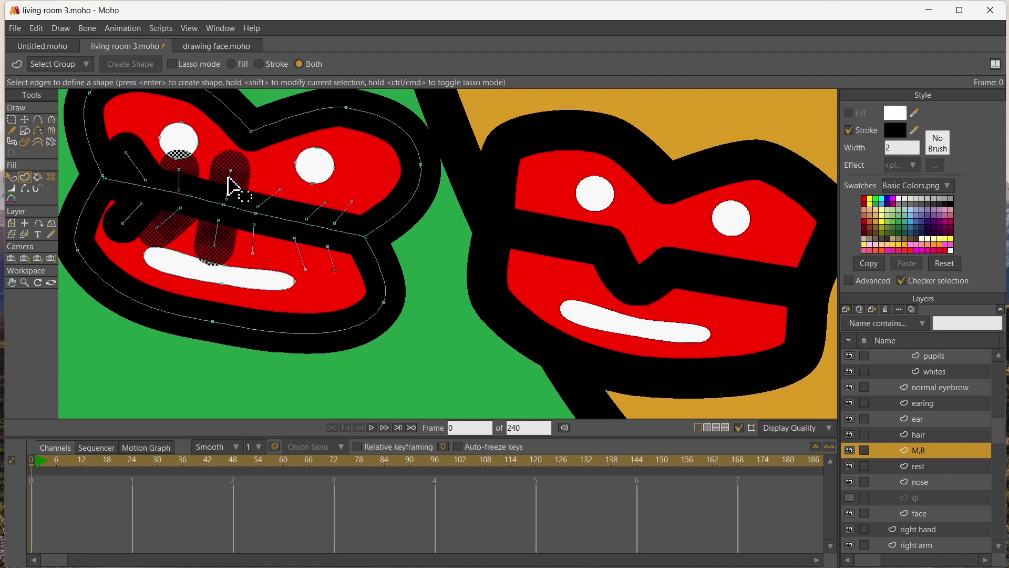
Create stroked shapes from the six remaining crease lines on the right half of the M,B lips
click(269, 198)
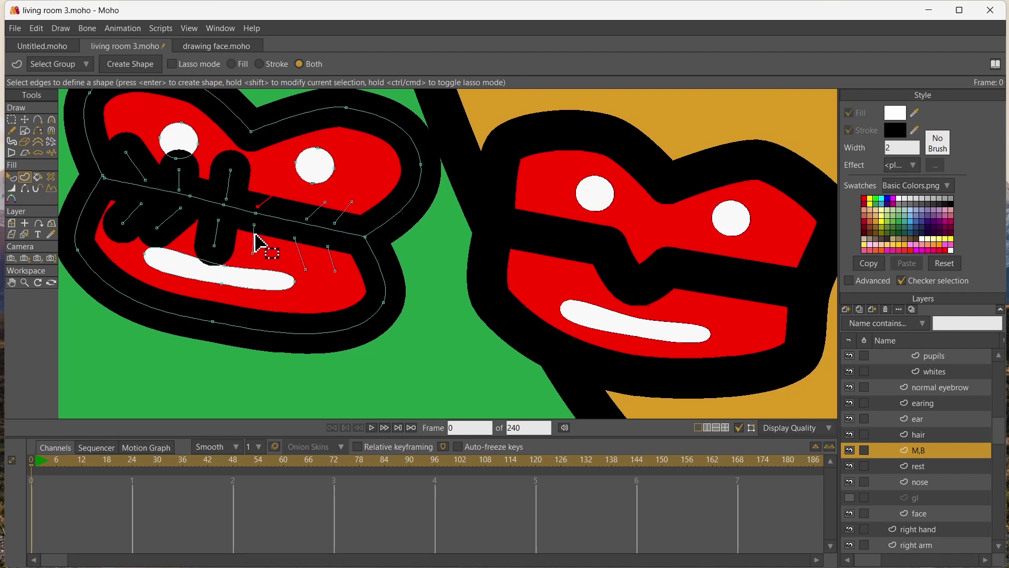
key(ctrl+a)
key(Return)
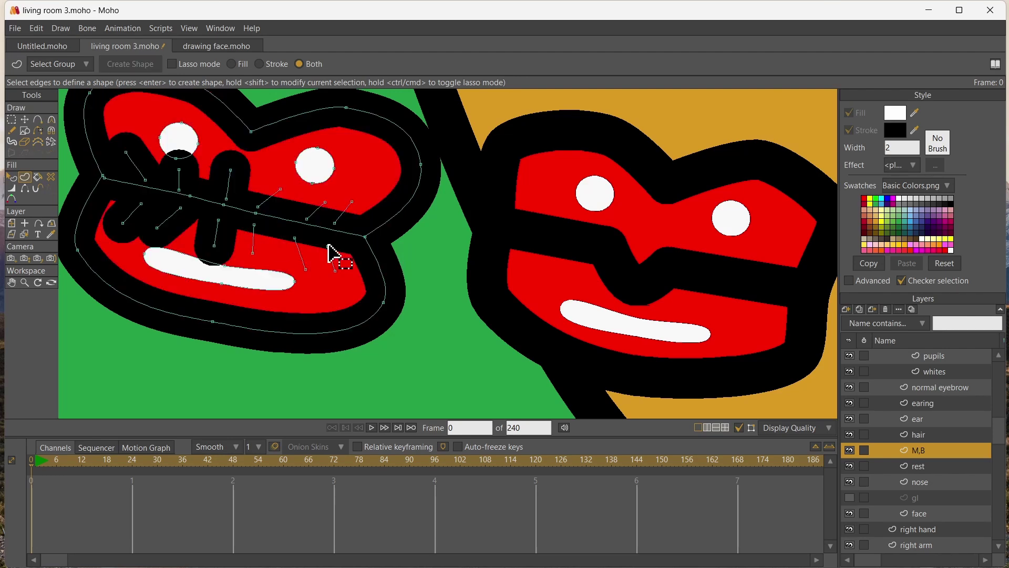
click(266, 201)
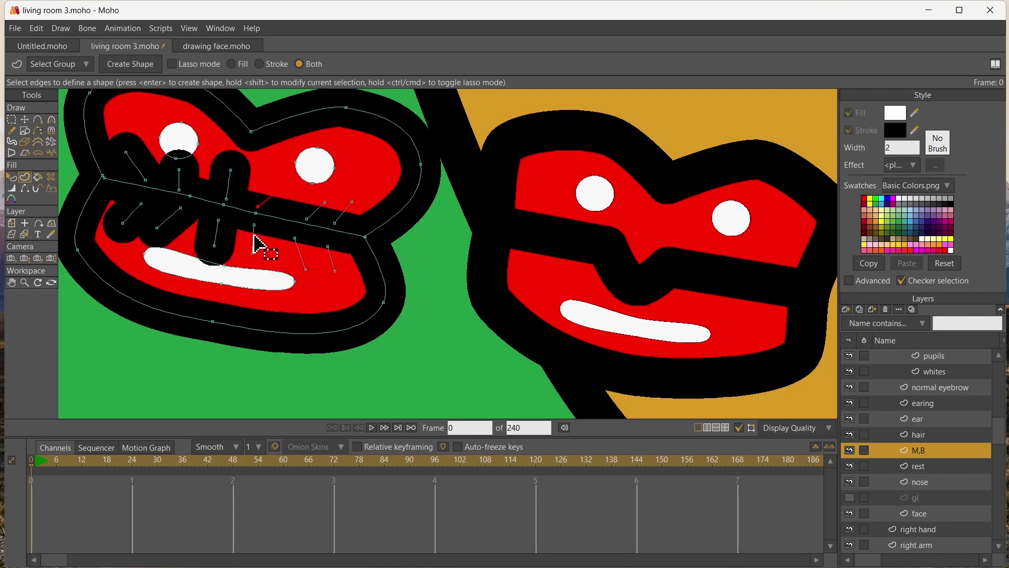
key(Return)
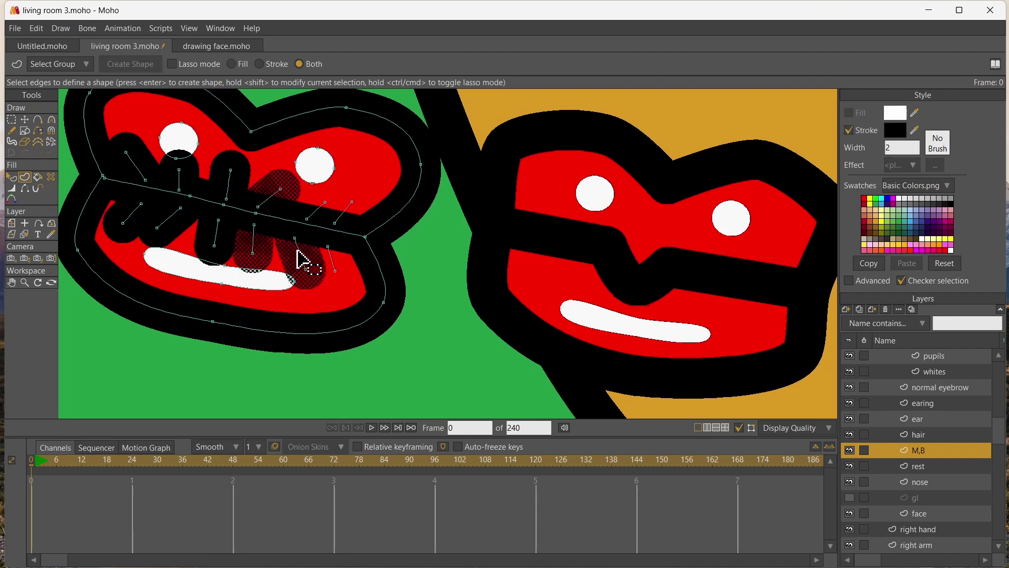
click(314, 210)
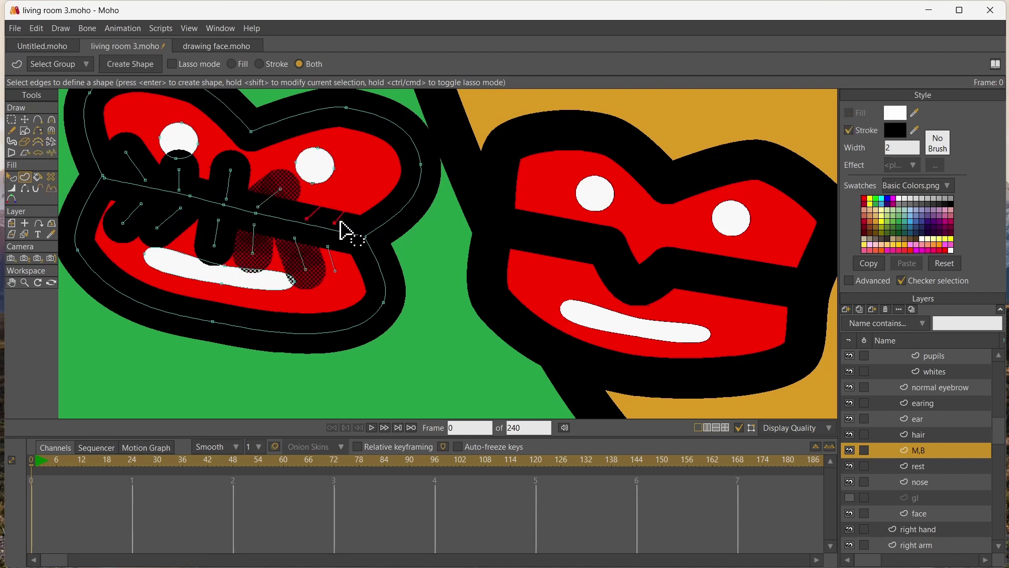
key(Return)
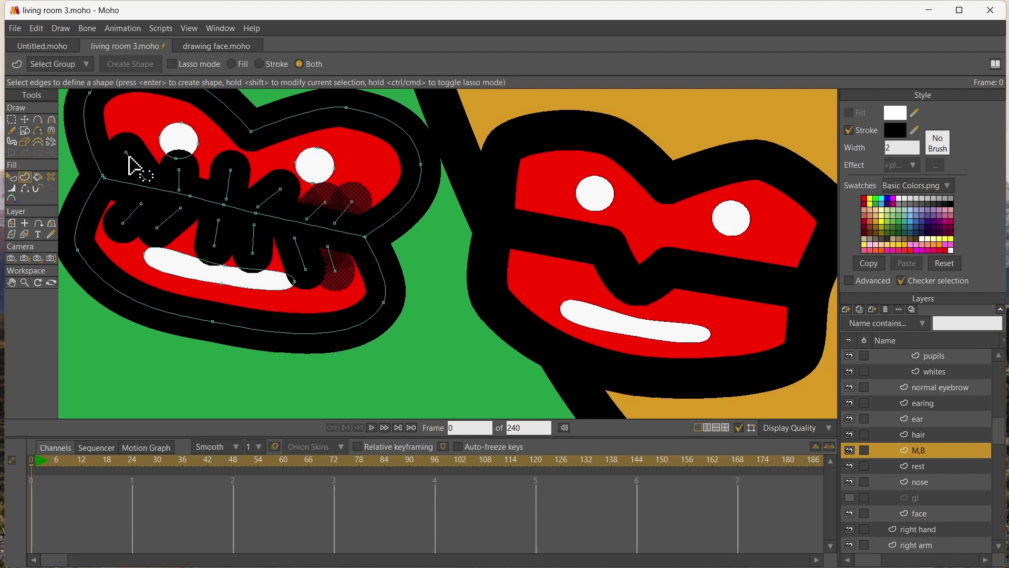
Select all the lip crease lines and reduce their line width to about 28 percent
click(11, 120)
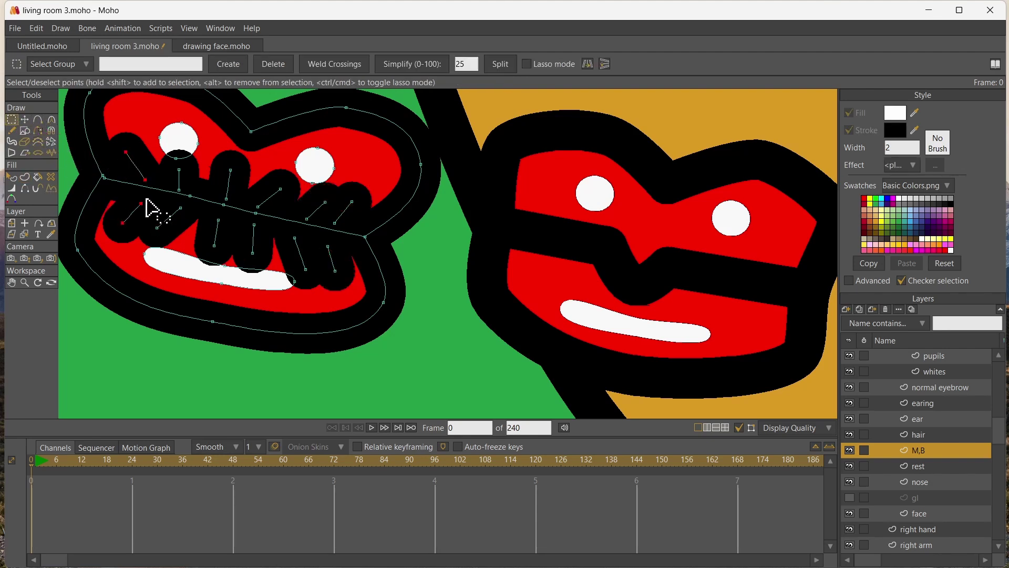
drag(147, 199, 309, 272)
key(w)
drag(406, 248, 389, 245)
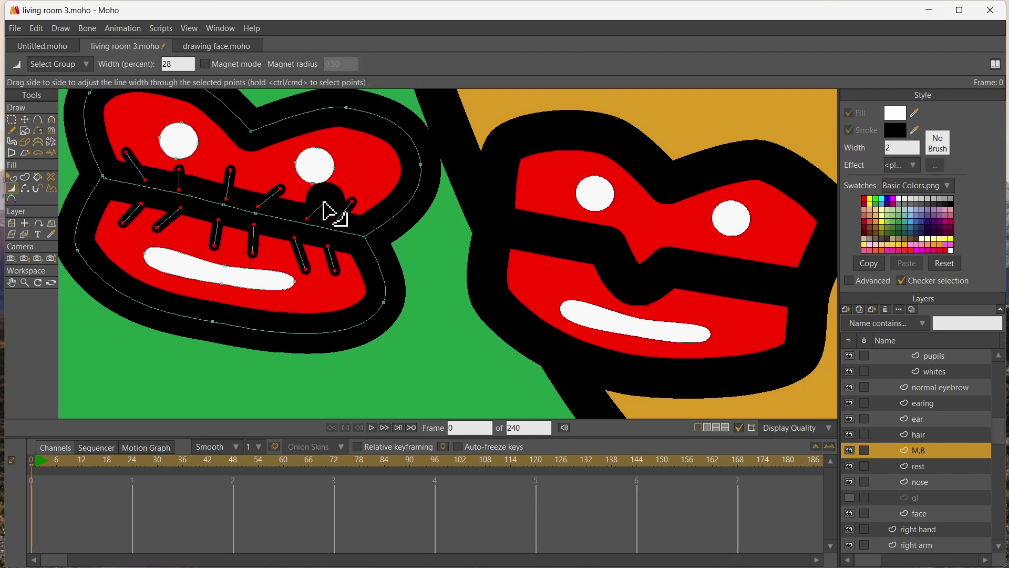
Thin the remaining thick end of the upper-lip crease to about 30 percent and lengthen the right upper creases upward
key(t)
key(w)
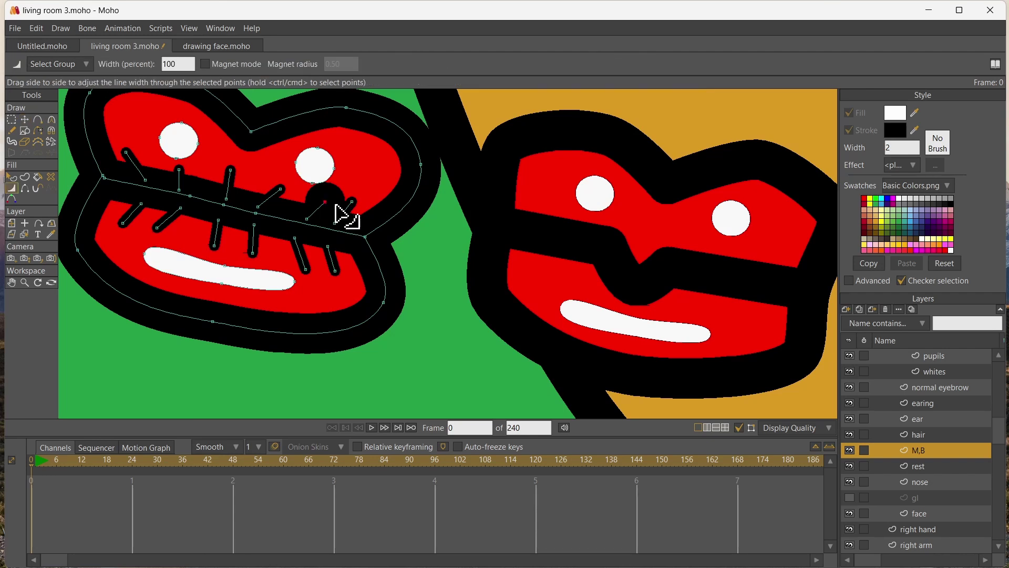
drag(392, 221, 394, 226)
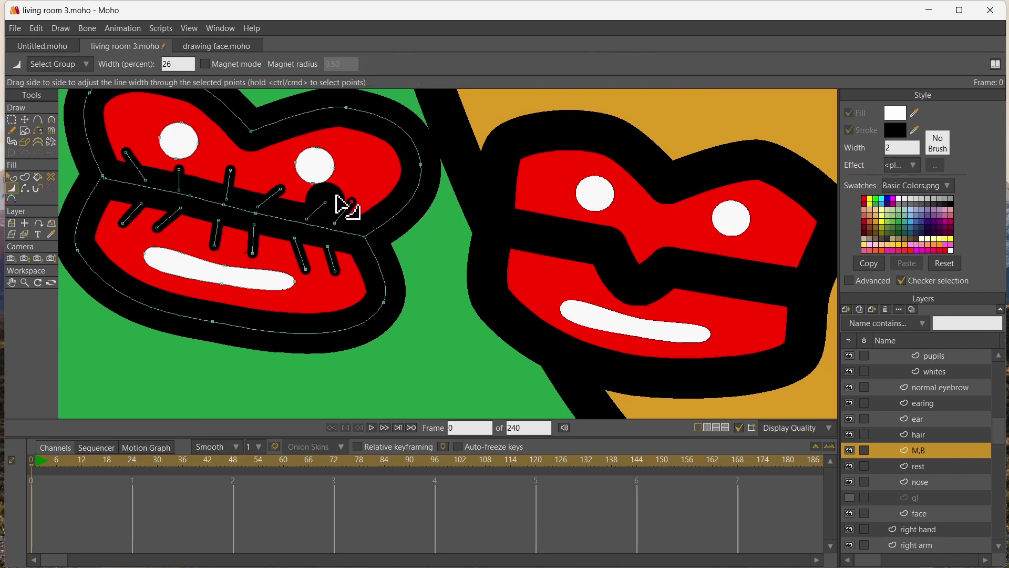
drag(334, 214, 318, 207)
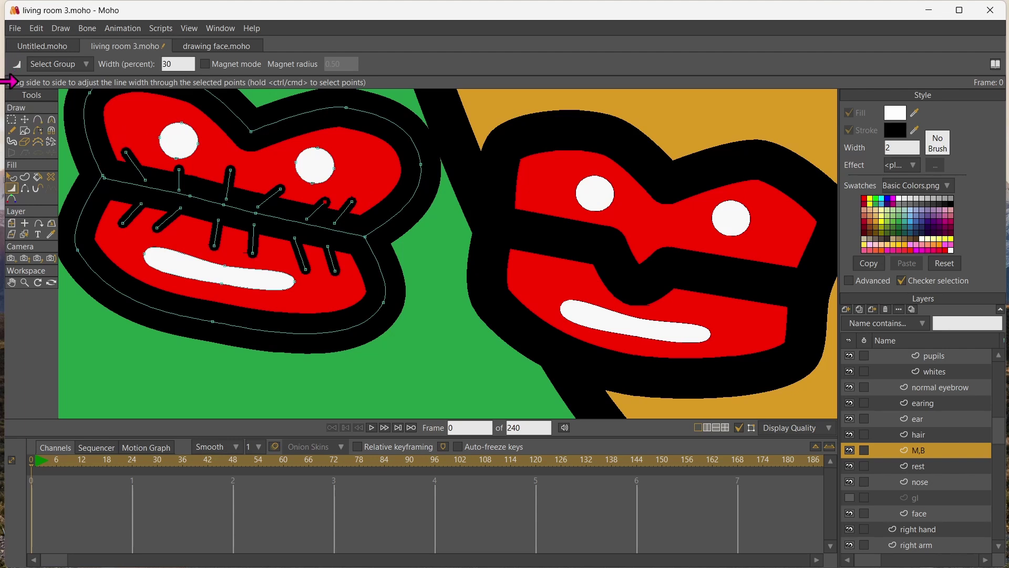
click(24, 119)
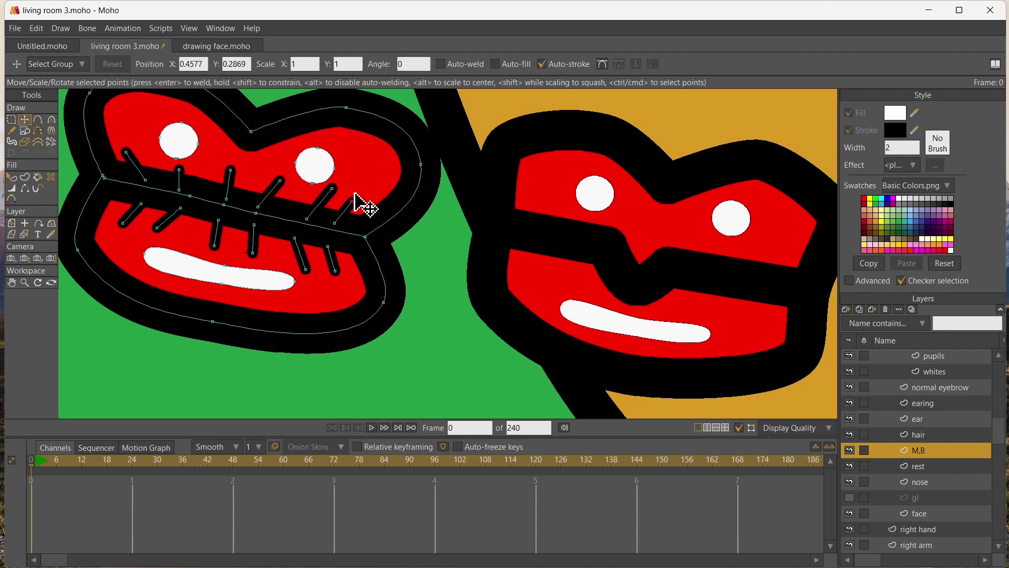
drag(349, 200, 358, 190)
Thin the M,B mouth line to about 34 percent width and extend the inner ends of the lower creases to meet it
double_click(272, 216)
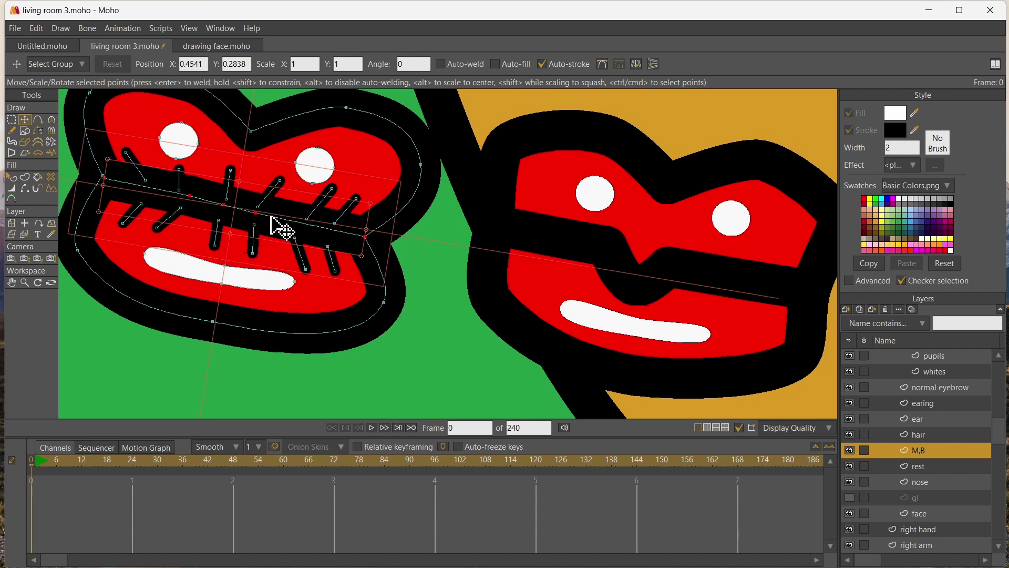
key(w)
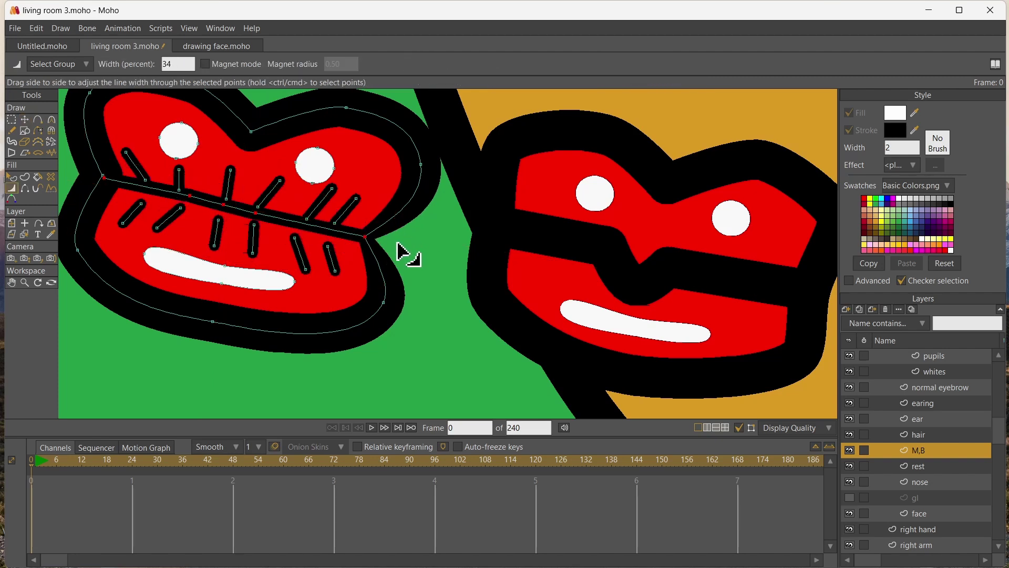
click(25, 119)
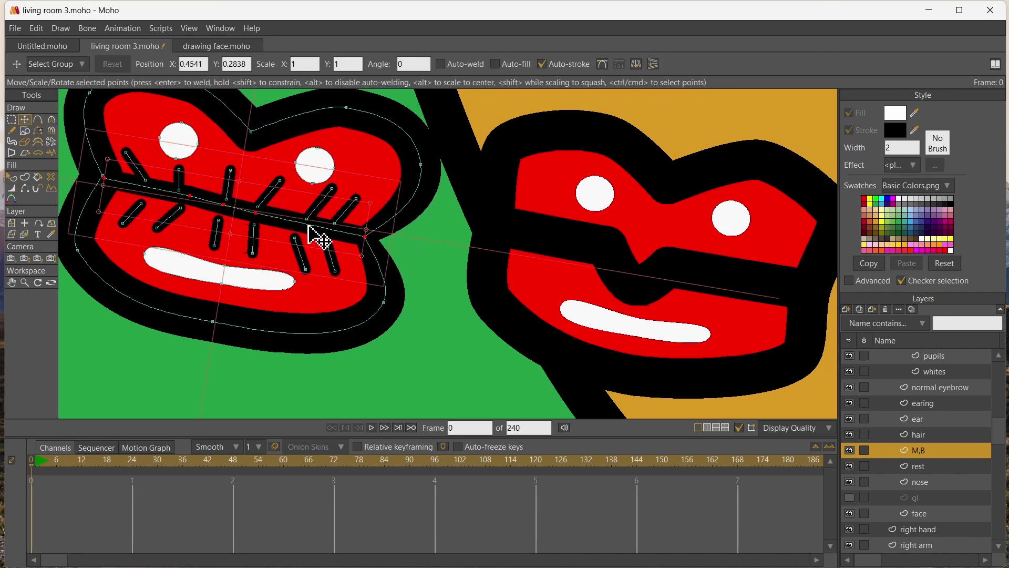
click(309, 227)
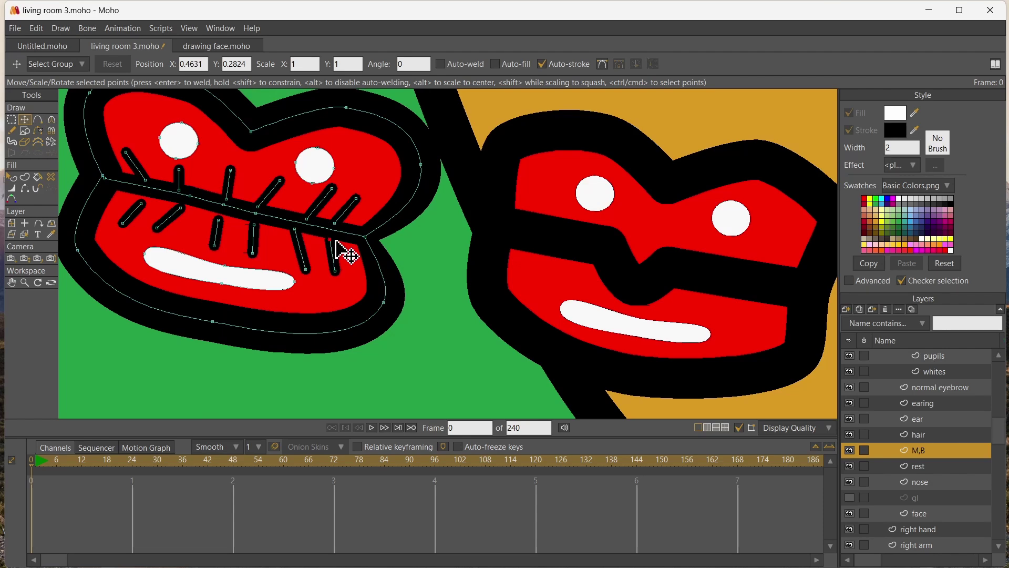
click(223, 211)
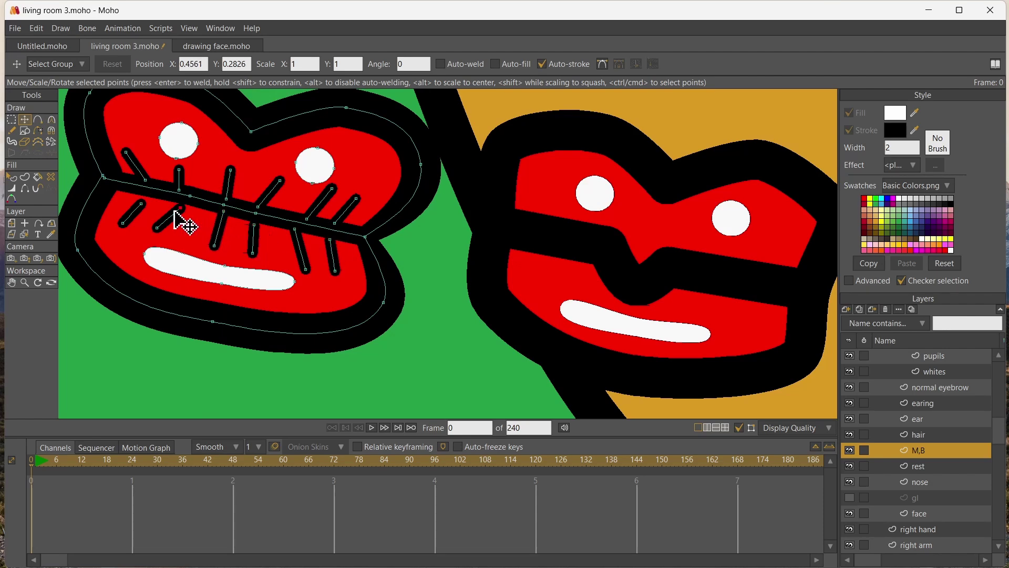
click(152, 196)
Move the whites layer out of the eyes group to just above the M,B layer
scroll(131, 221, down, 5)
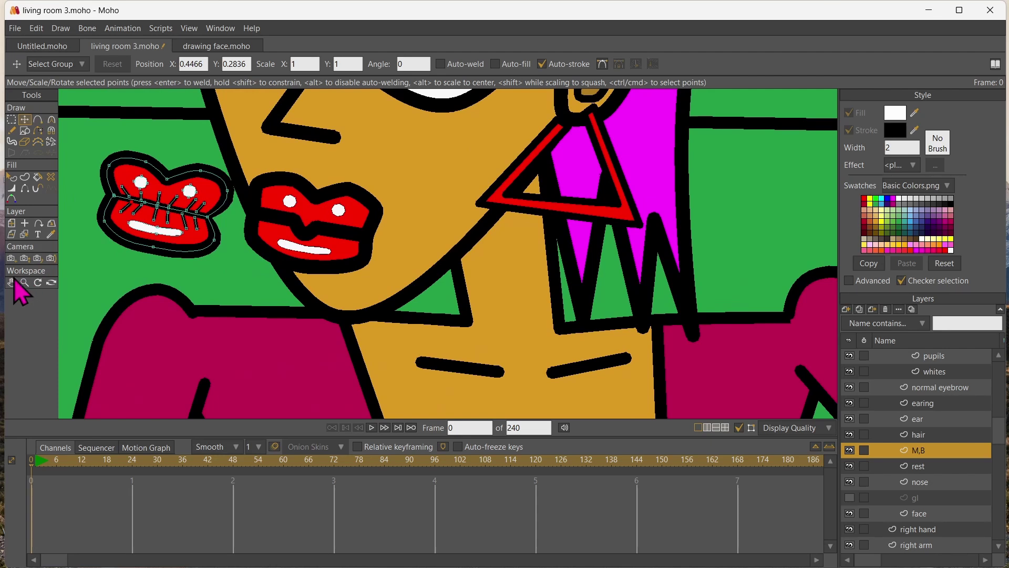
click(12, 282)
drag(210, 261, 232, 270)
drag(889, 372, 893, 445)
scroll(904, 432, down, 1)
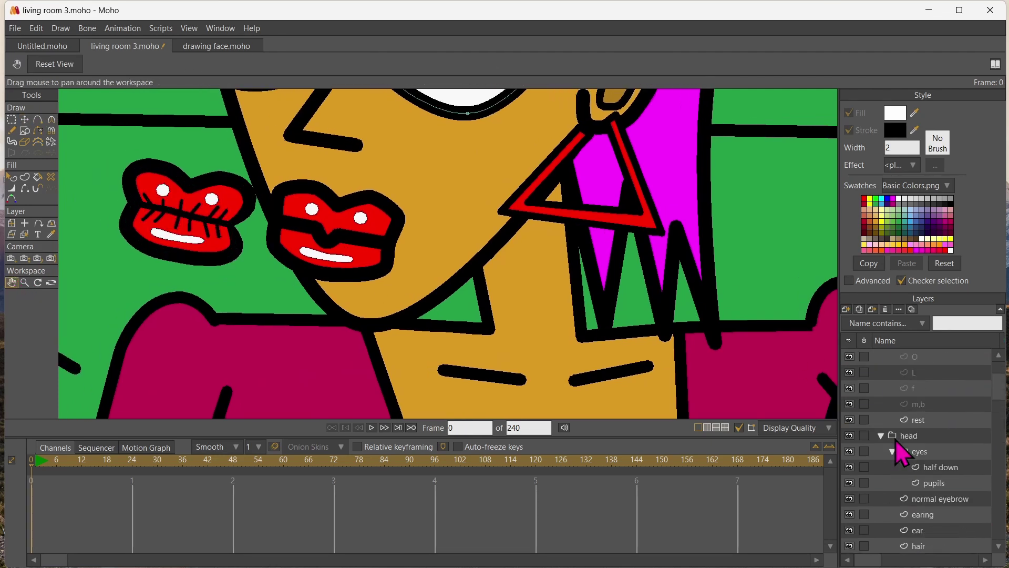
scroll(895, 444, down, 5)
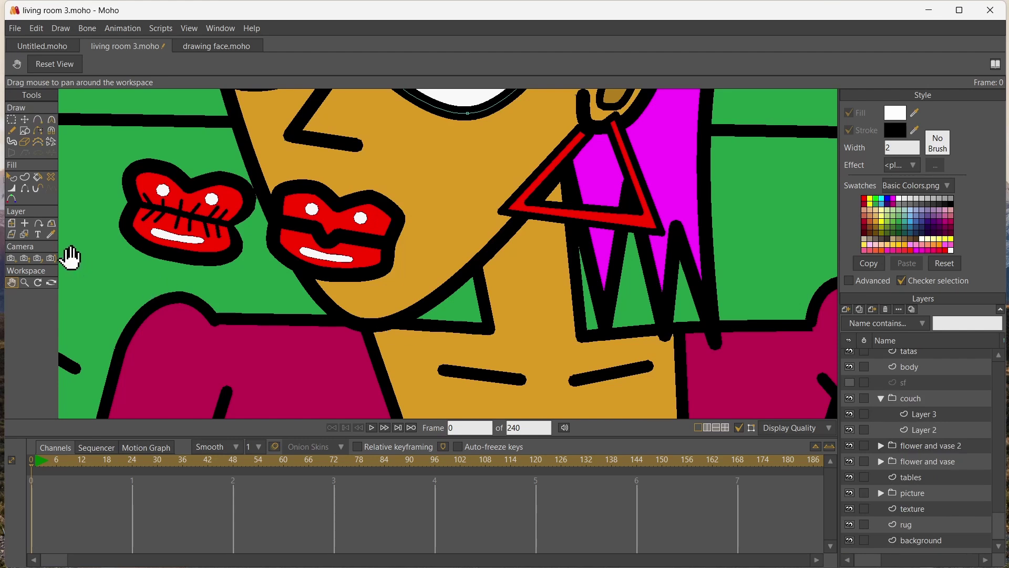
Duplicate the rest mouth layer and name the copy F, placing it above the M,B layer
click(25, 233)
click(305, 240)
scroll(941, 398, up, 2)
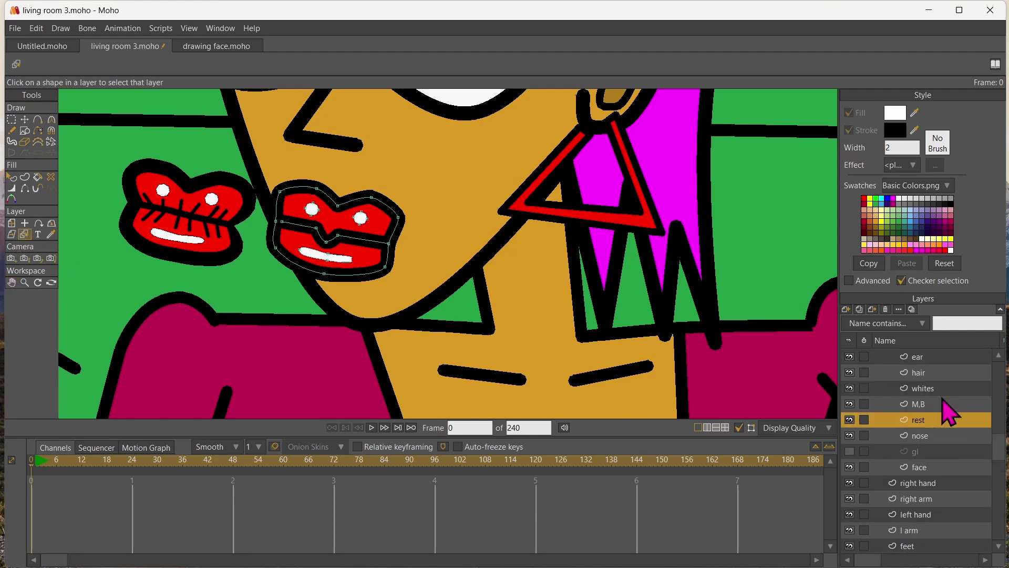
click(858, 310)
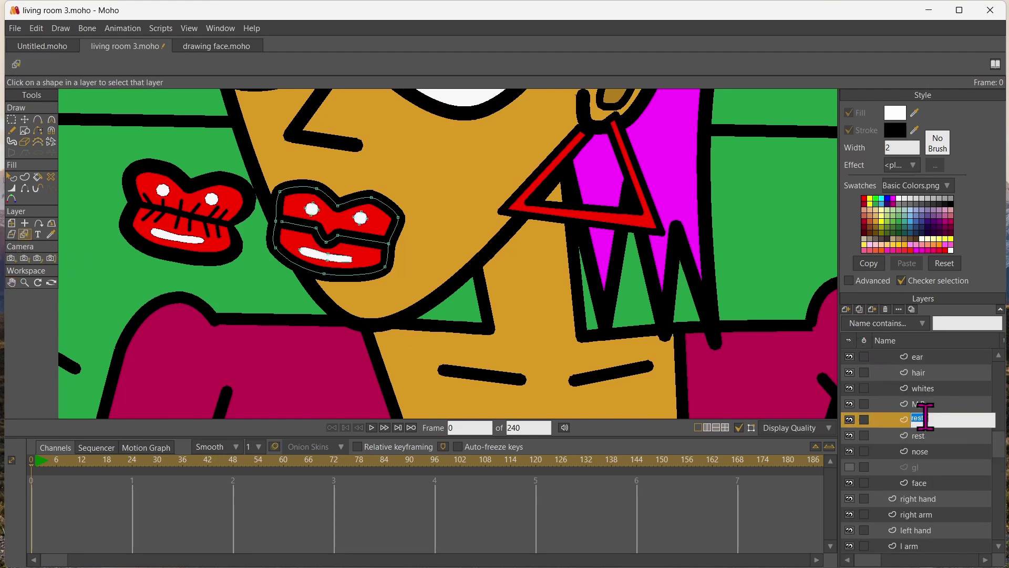
drag(935, 418, 922, 403)
key(Return)
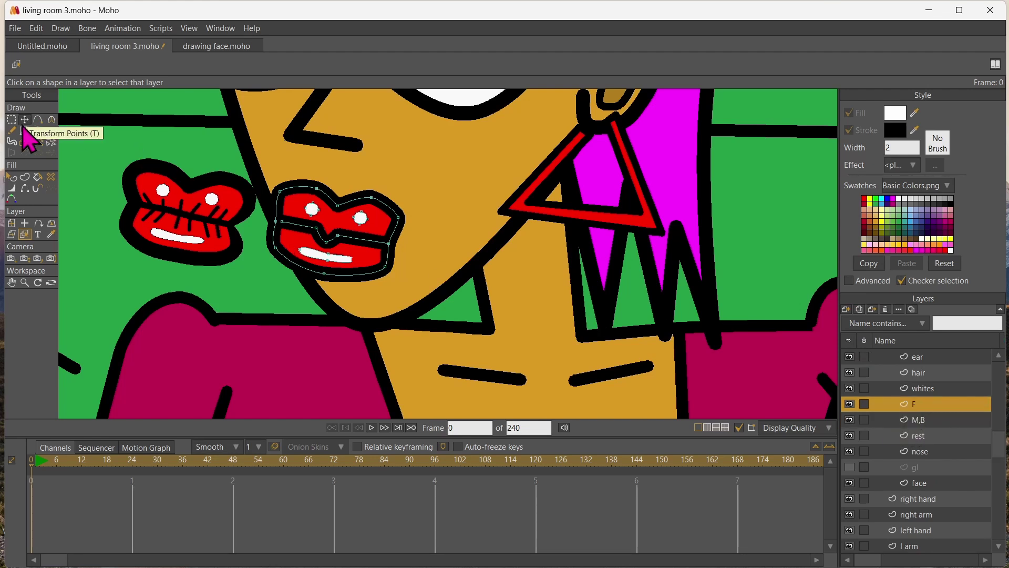
Move the F mouth to the right of the rest mouth and pull the bottom of its lower lip downward
click(11, 223)
drag(279, 251, 447, 267)
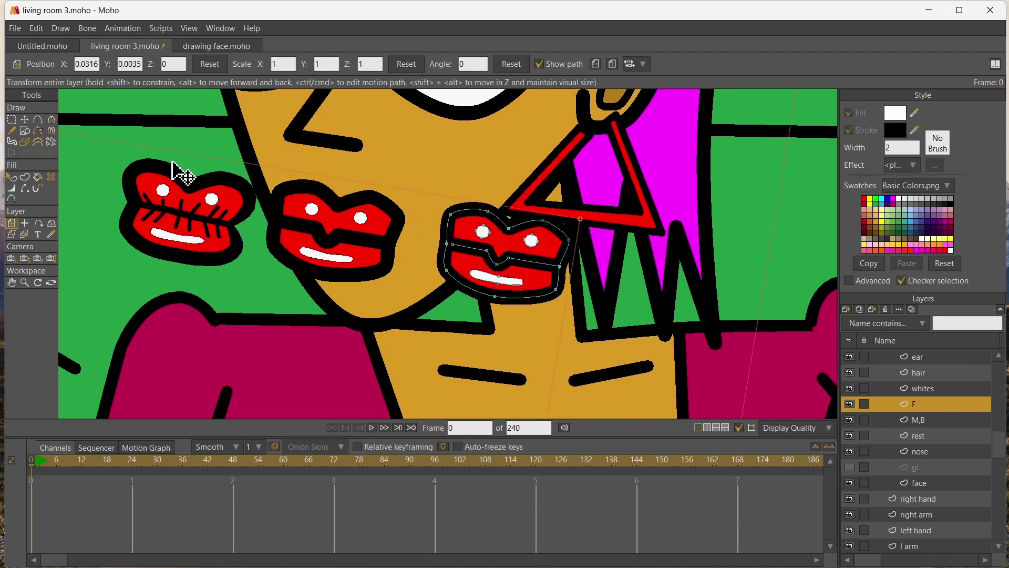
click(11, 121)
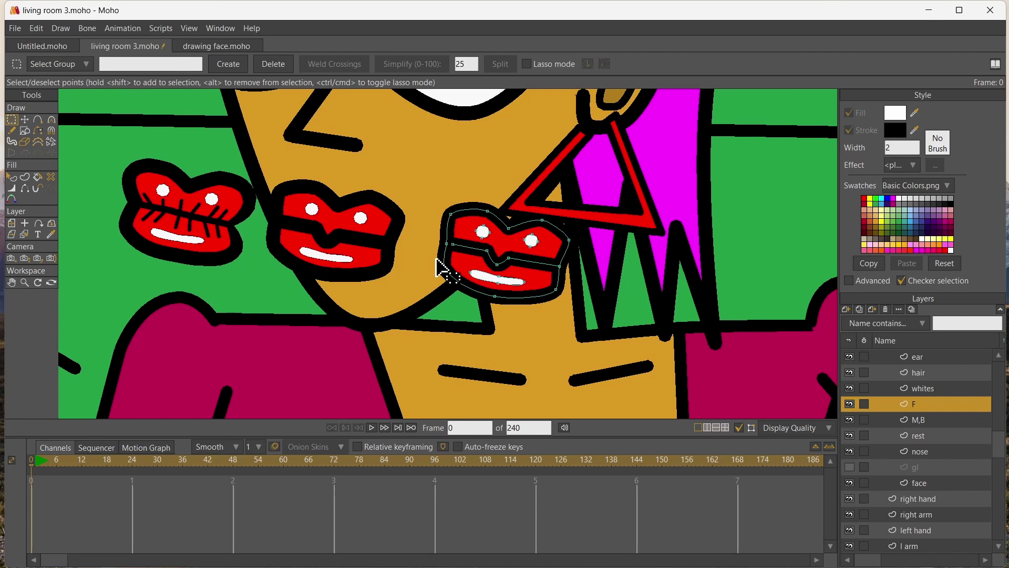
drag(486, 289, 514, 315)
key(t)
Draw a line across the F mouth's lower lip, just below the mouth line and parallel to it
click(38, 121)
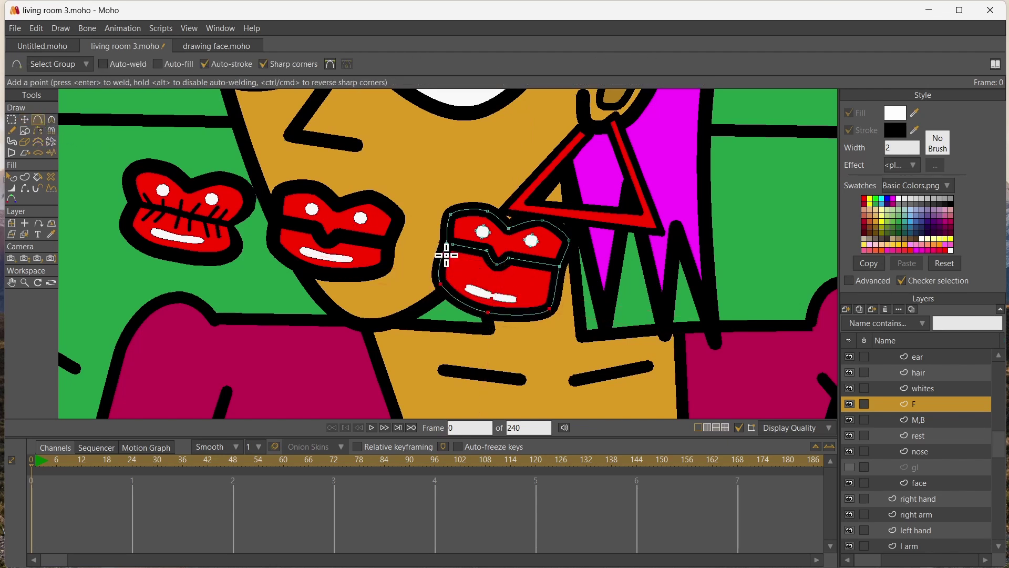
drag(444, 262, 562, 290)
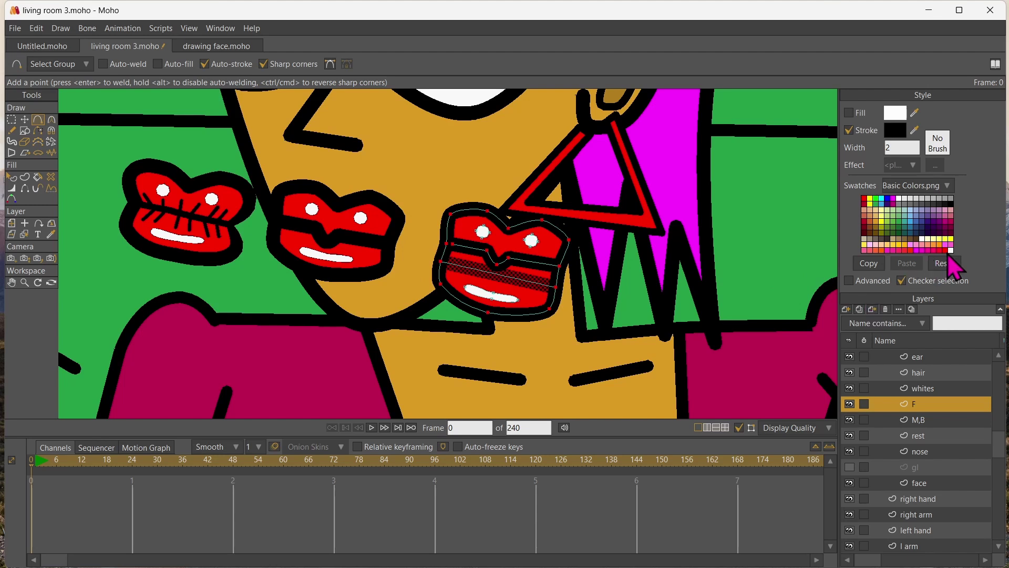
Try to fill the band between the F mouth line and the new line with white using Paint Bucket
key(p)
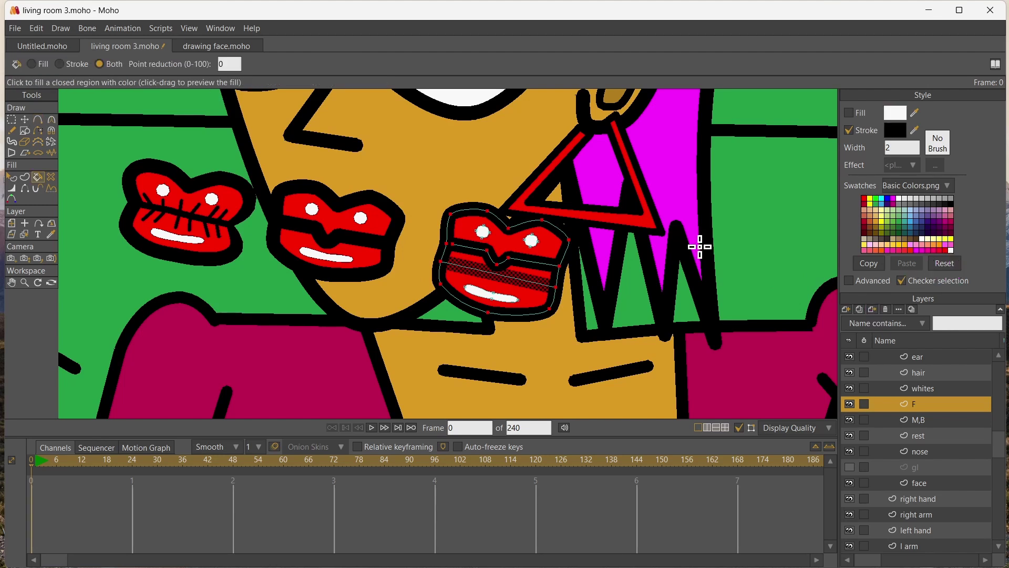
click(540, 274)
drag(539, 274, 542, 274)
key(ctrl+z)
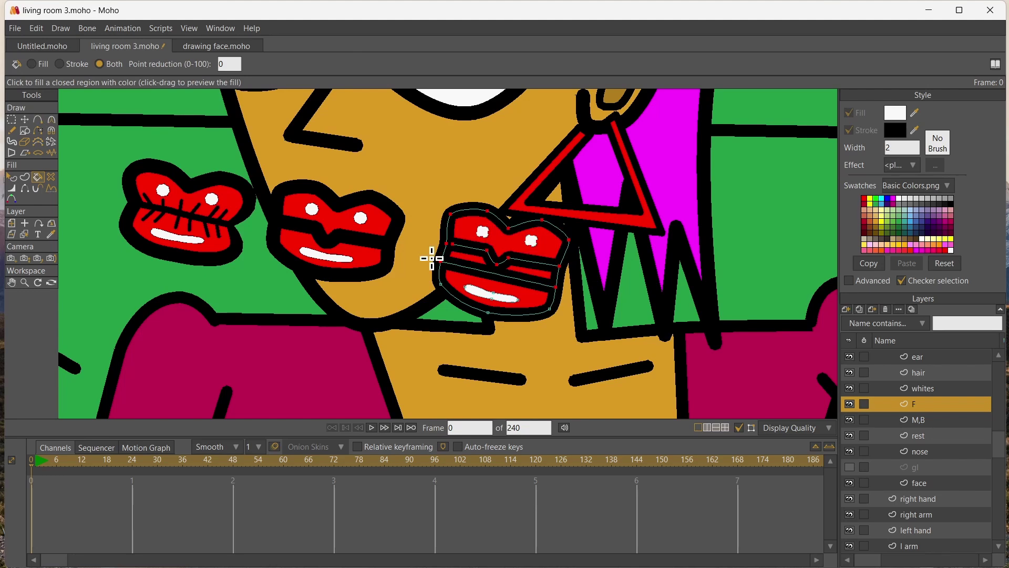
Adjust the end of the new line on the F mouth and fill the band above it with white using Paint Bucket
click(25, 120)
click(458, 254)
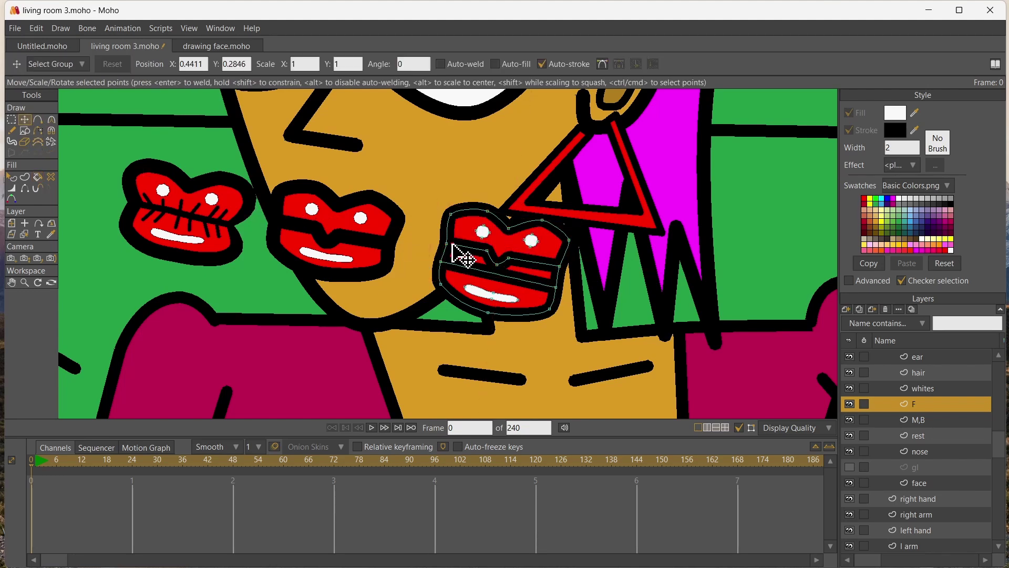
click(457, 254)
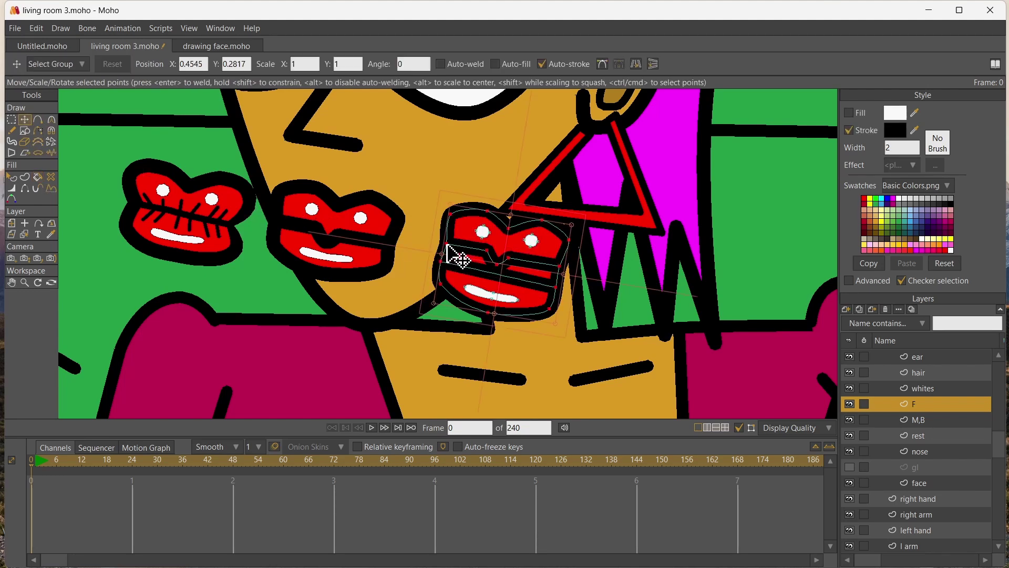
key(p)
click(521, 268)
scroll(462, 286, up, 3)
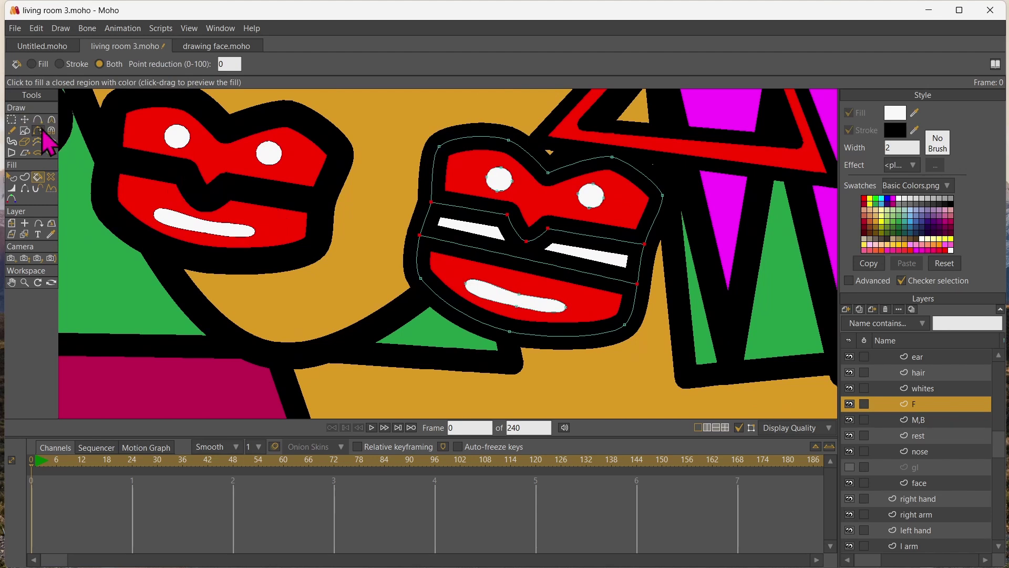
Lower both ends of the line under the F mouth's white teeth band and widen the lower lip outward on both sides
click(25, 120)
drag(417, 236, 418, 246)
drag(634, 290, 633, 295)
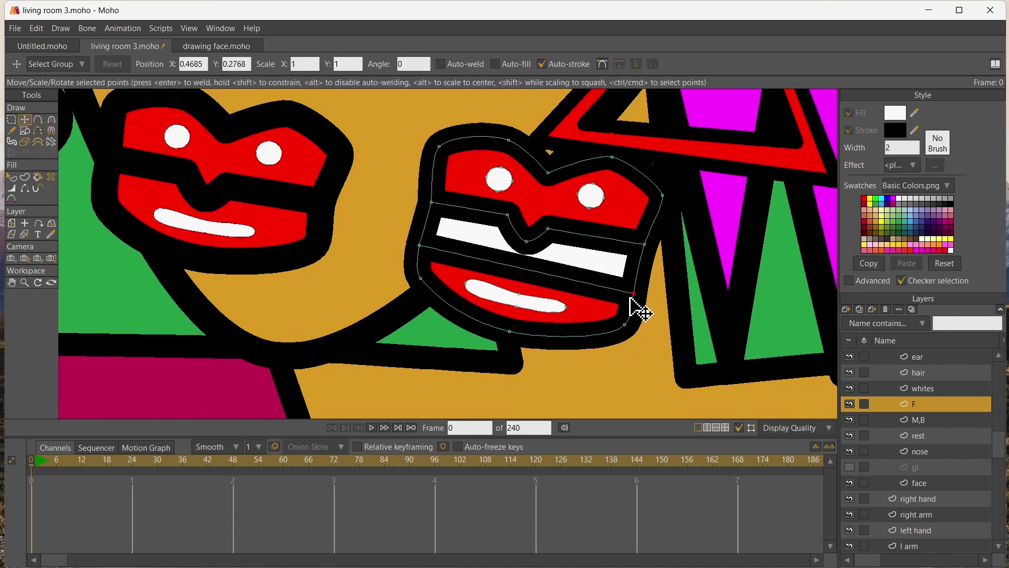
drag(418, 281, 401, 284)
drag(623, 314, 634, 317)
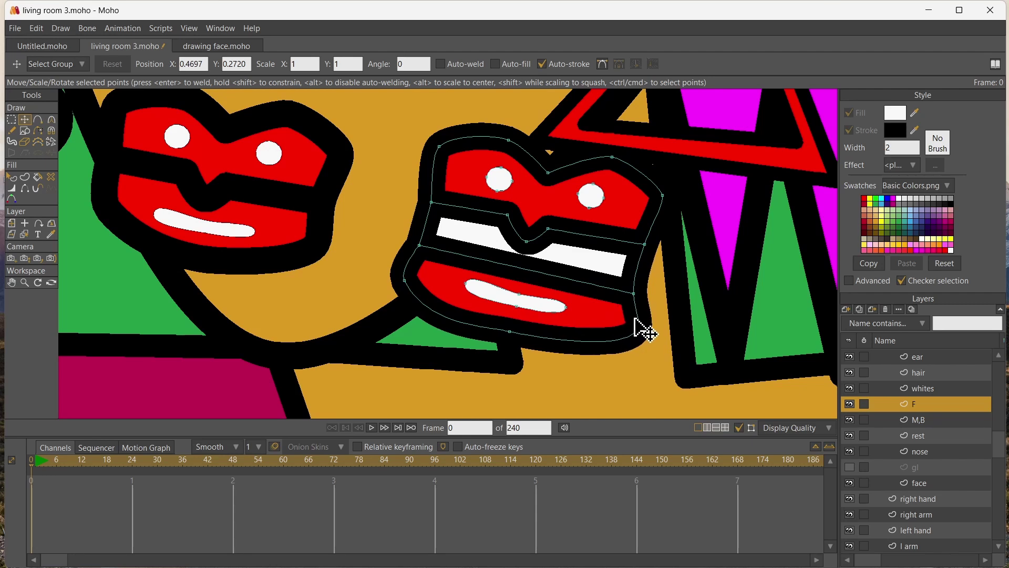
Set the curvature to 0 at both end points of the line below the F mouth's teeth
key(c)
click(634, 293)
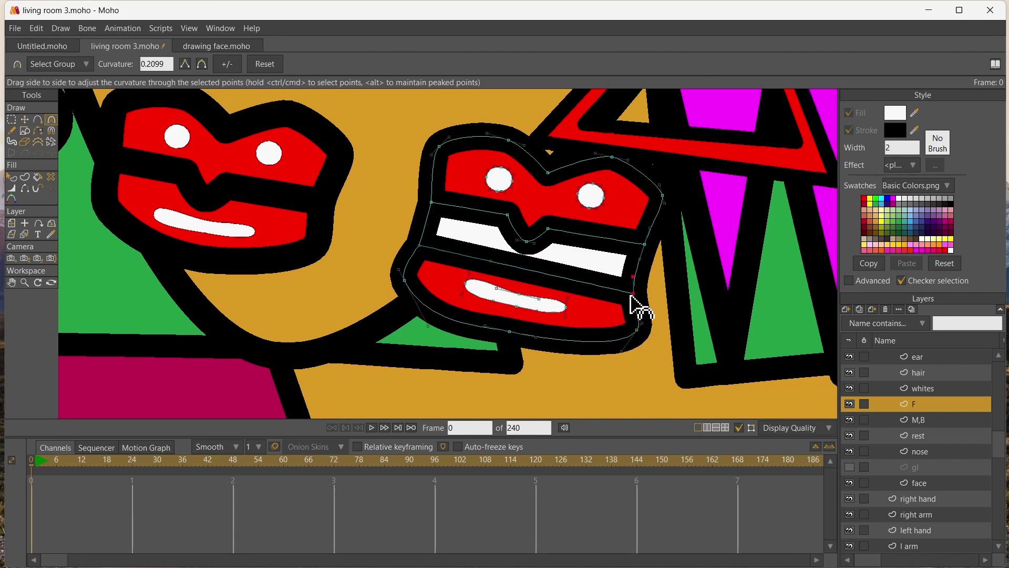
drag(411, 246, 306, 235)
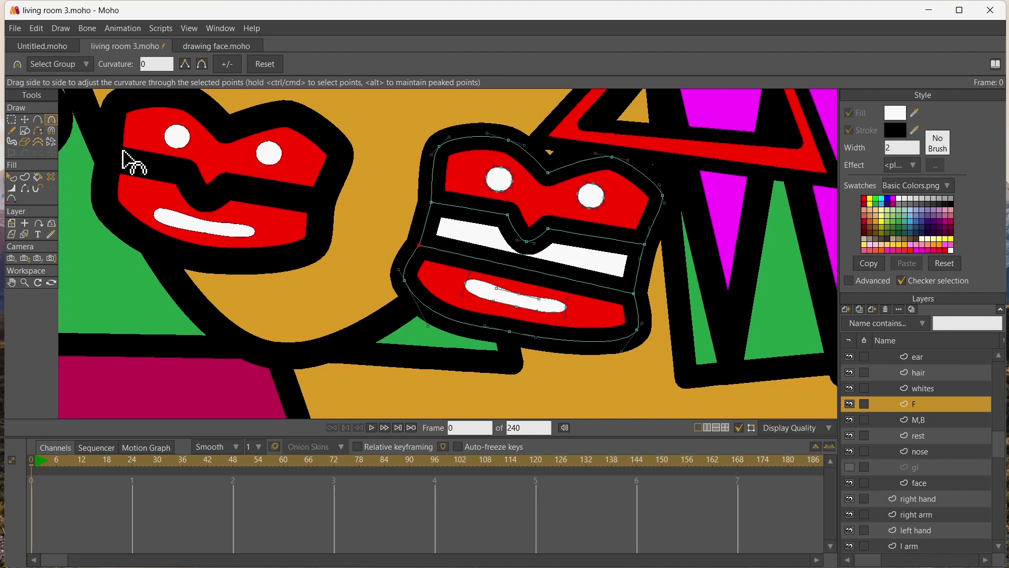
Add five short crease lines across the top of the F mouth's lower lip and shift the lip's white highlight slightly down
click(38, 120)
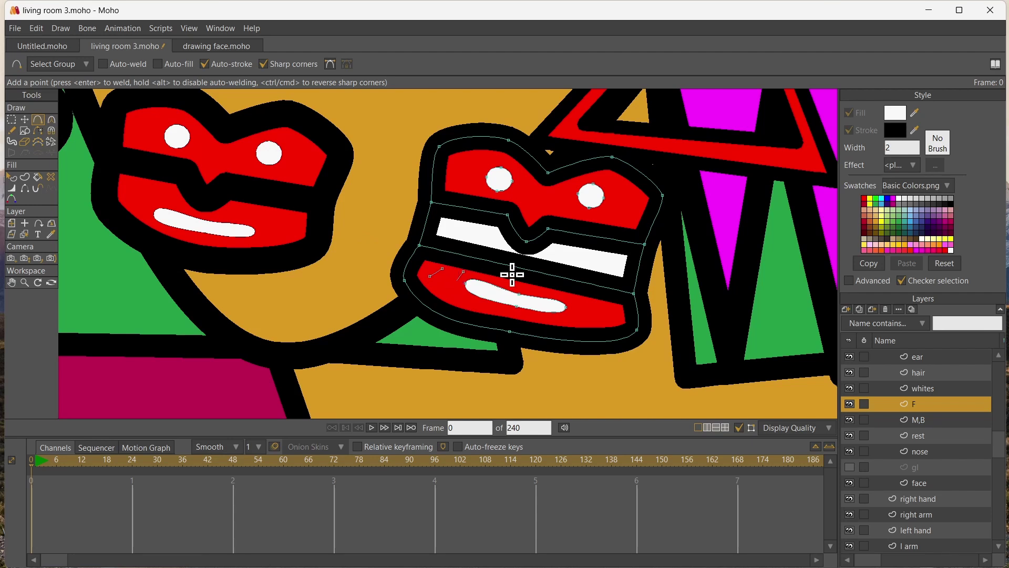
drag(556, 290, 569, 305)
click(25, 119)
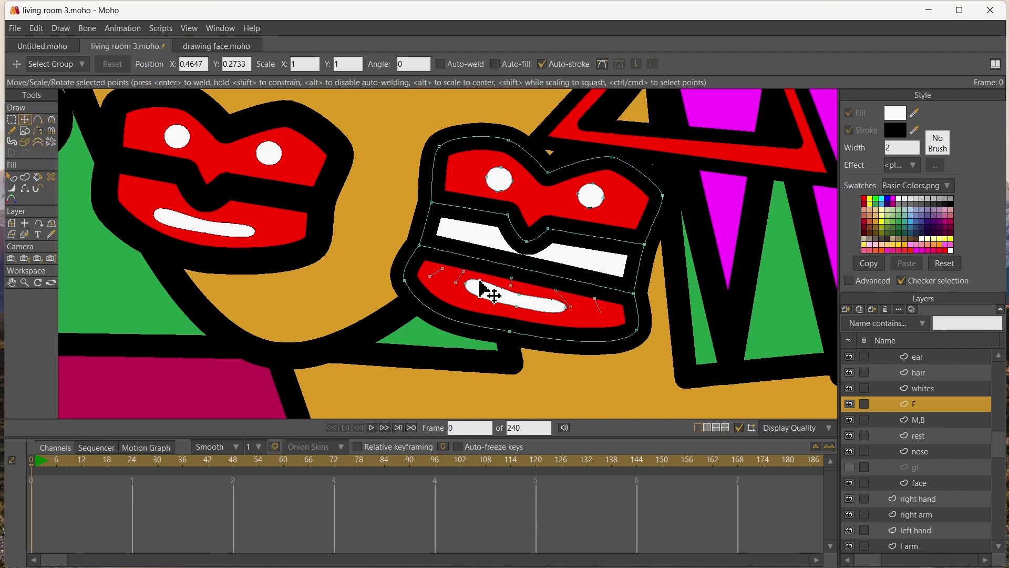
double_click(497, 294)
drag(496, 292, 500, 308)
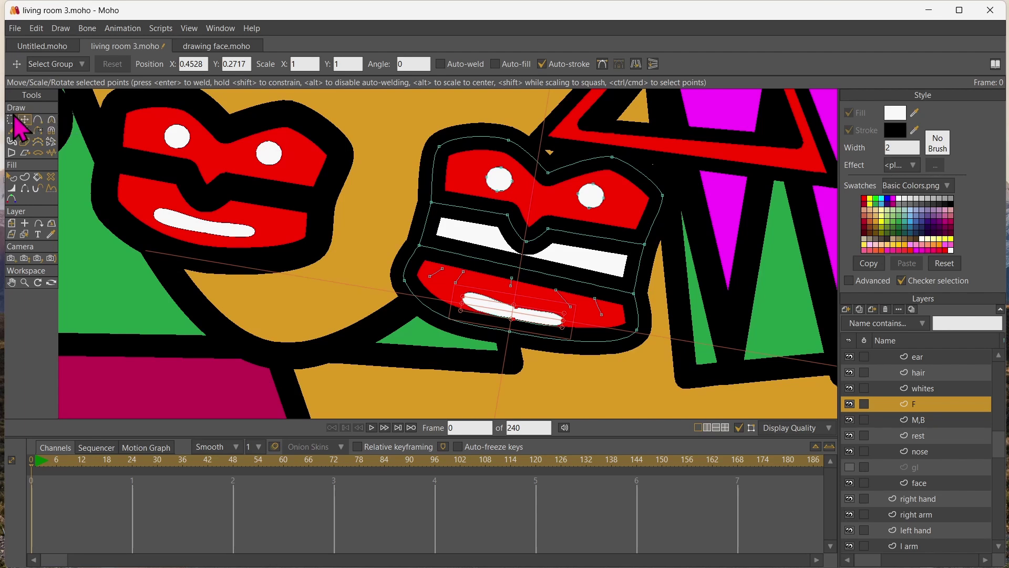
Create black stroke shapes from the five crease lines on the F mouth's lower lip
click(25, 177)
click(427, 247)
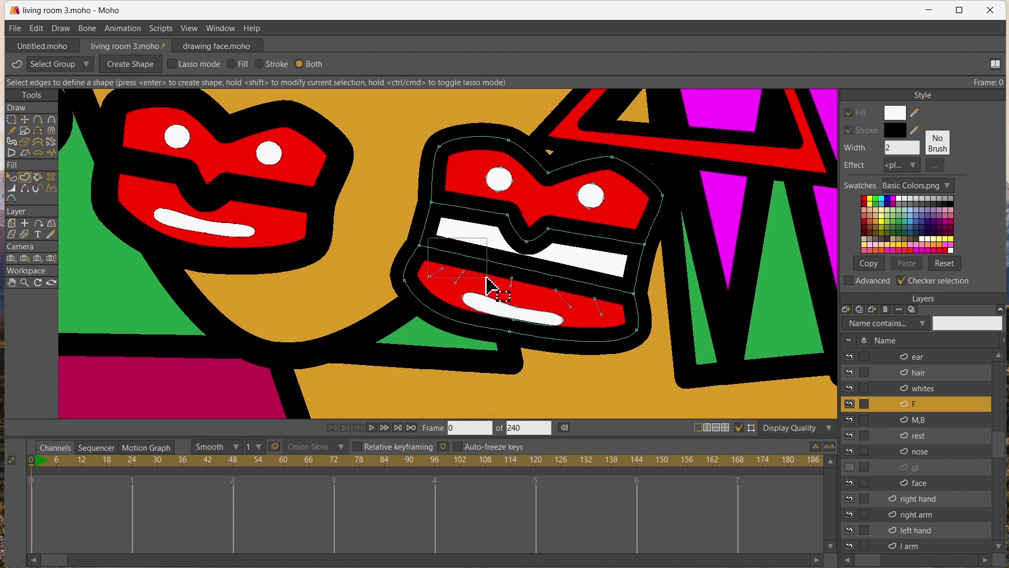
key(Return)
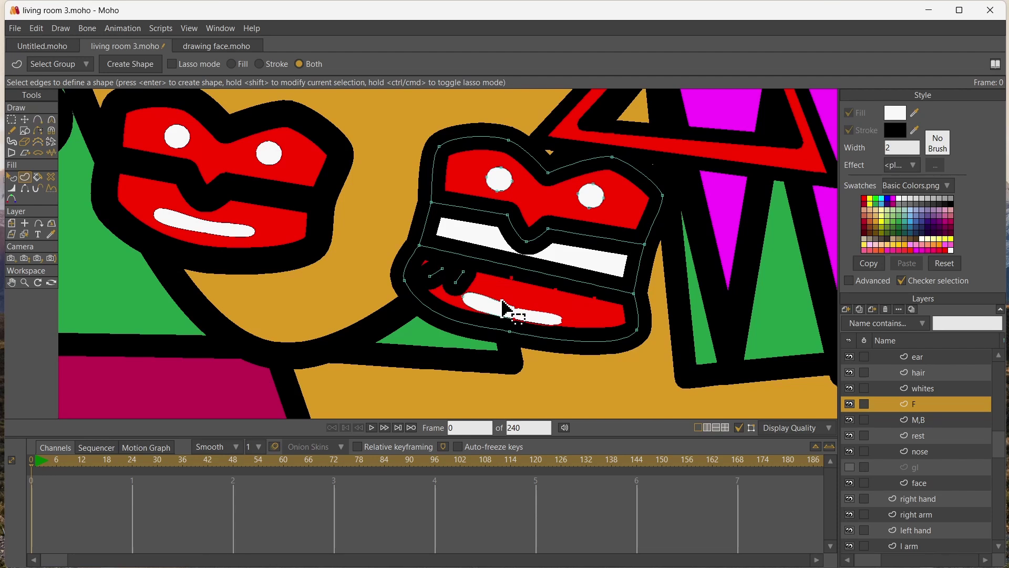
drag(502, 301, 545, 326)
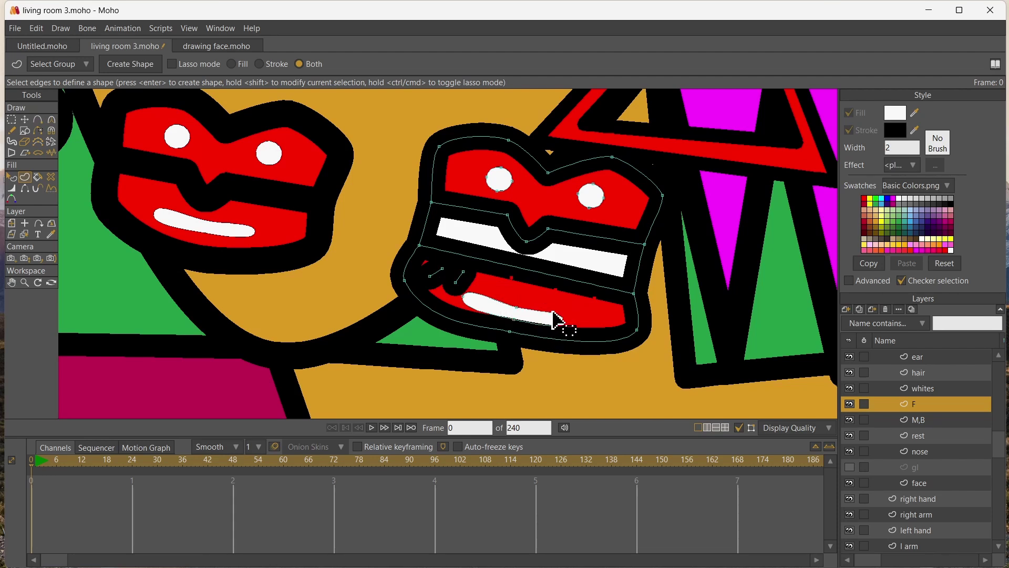
key(Return)
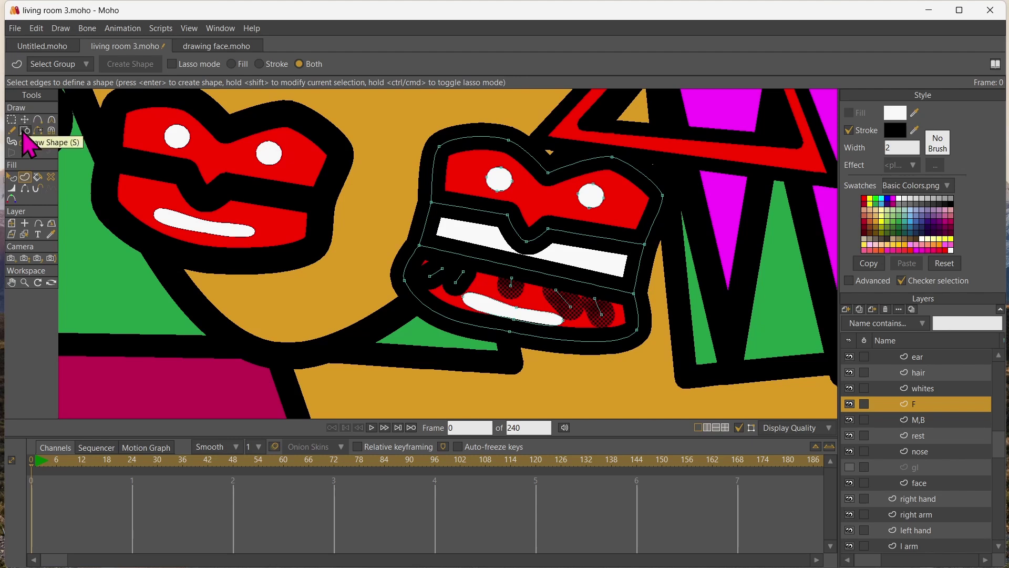
Thin the outline at the points around the F mouth's white teeth band with Line Width, to between about 46 and 70 percent
click(11, 187)
click(415, 246)
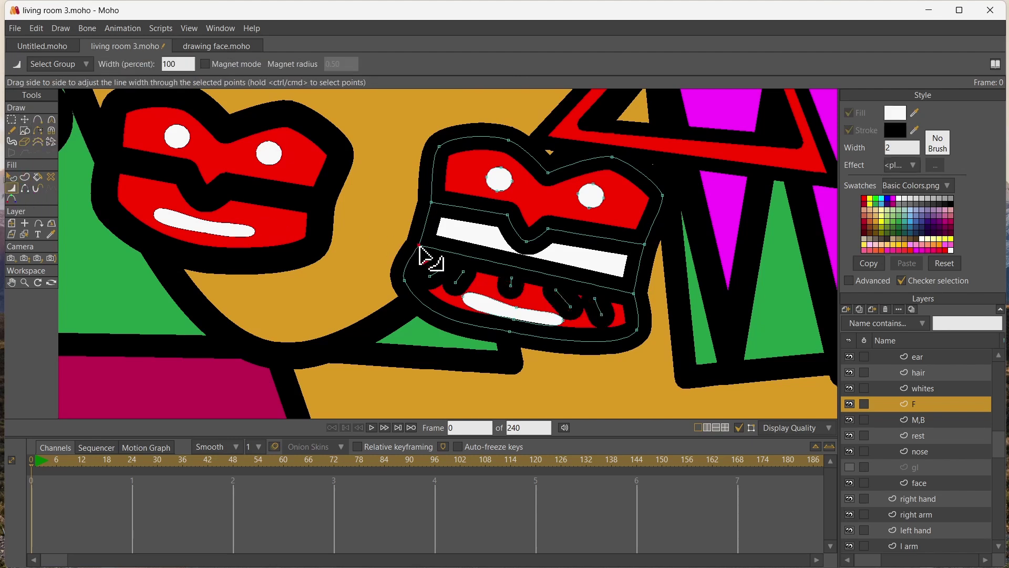
drag(635, 294, 626, 304)
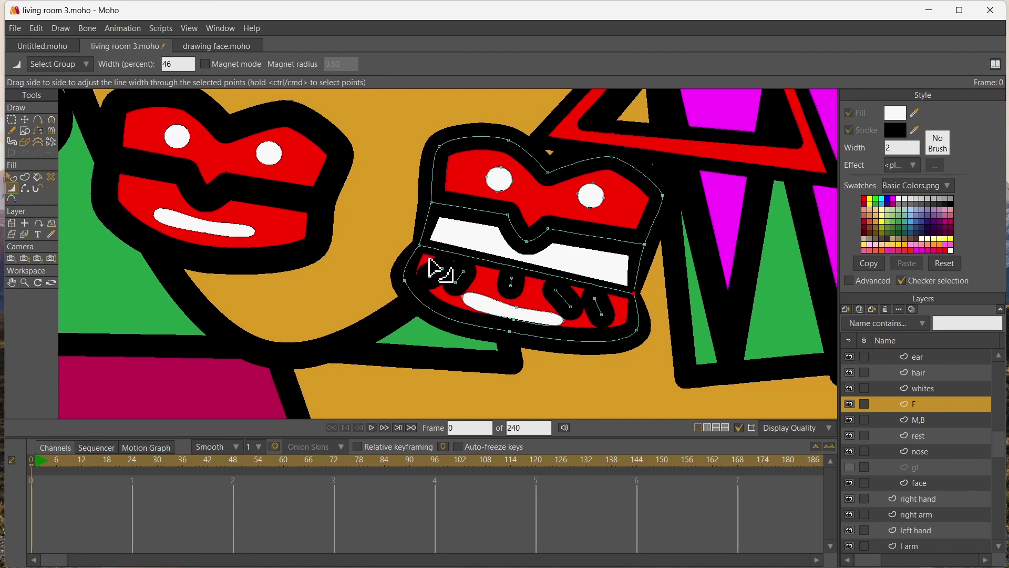
click(645, 245)
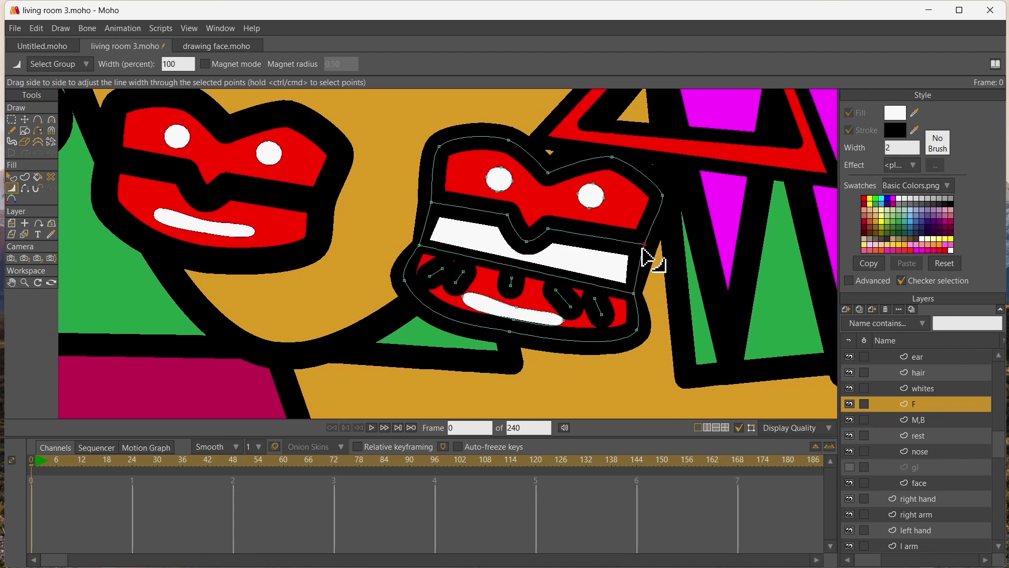
drag(642, 247, 638, 254)
click(431, 203)
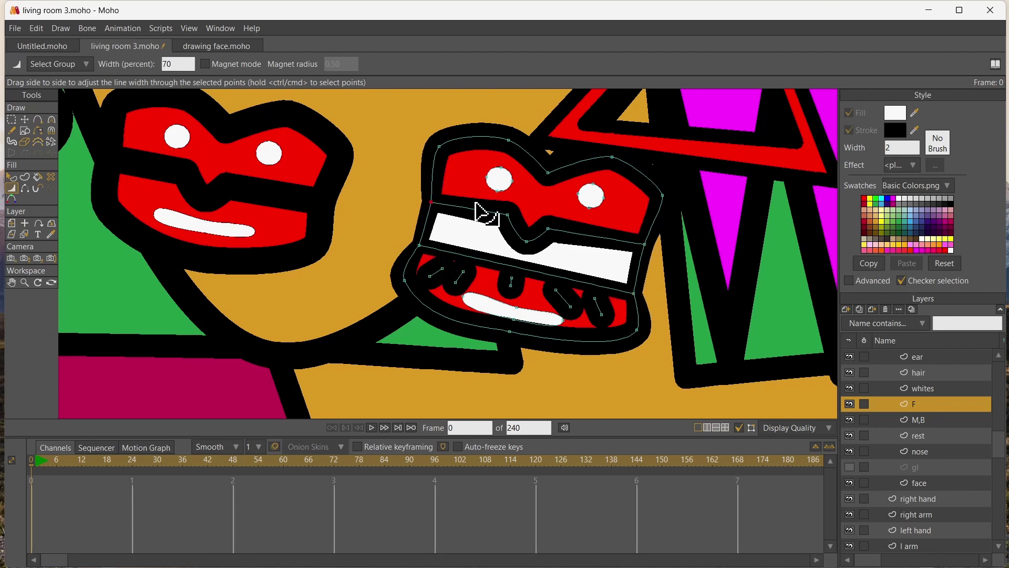
drag(476, 205, 513, 228)
click(526, 242)
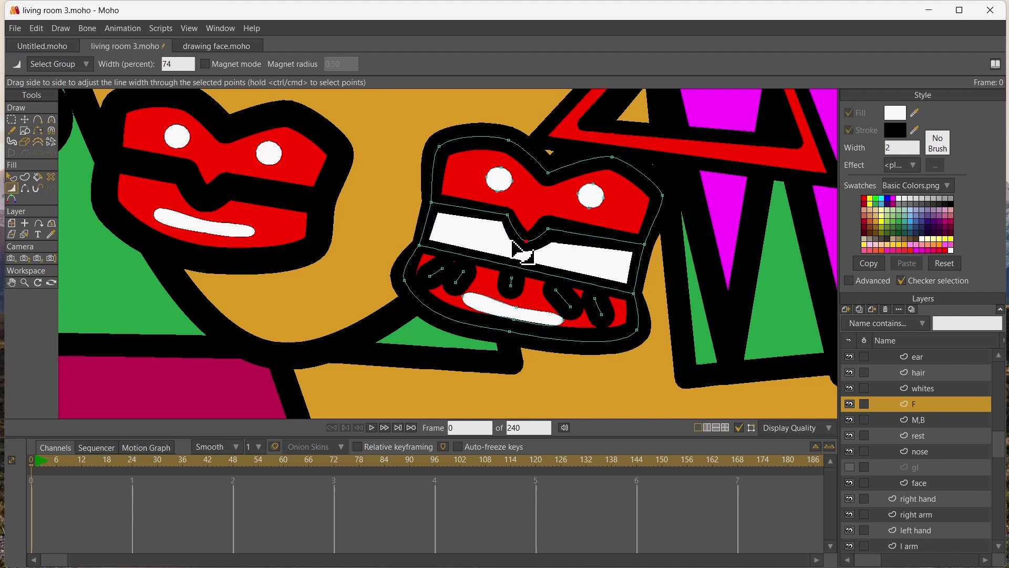
click(549, 227)
drag(551, 235, 361, 198)
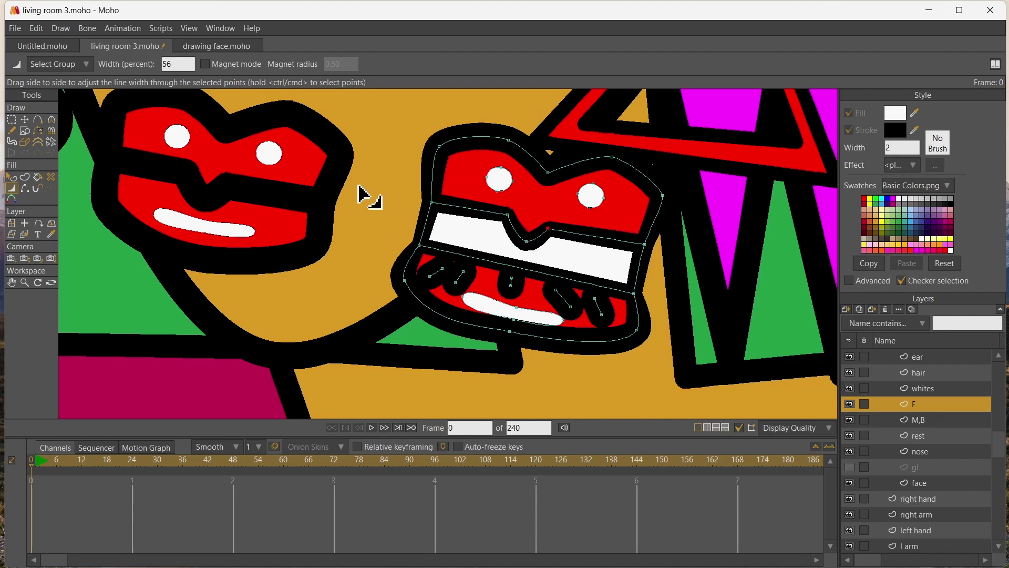
Select all the crease lines on the F mouth's lower lip and reduce their line width to about 48 percent
click(11, 120)
drag(421, 256, 613, 324)
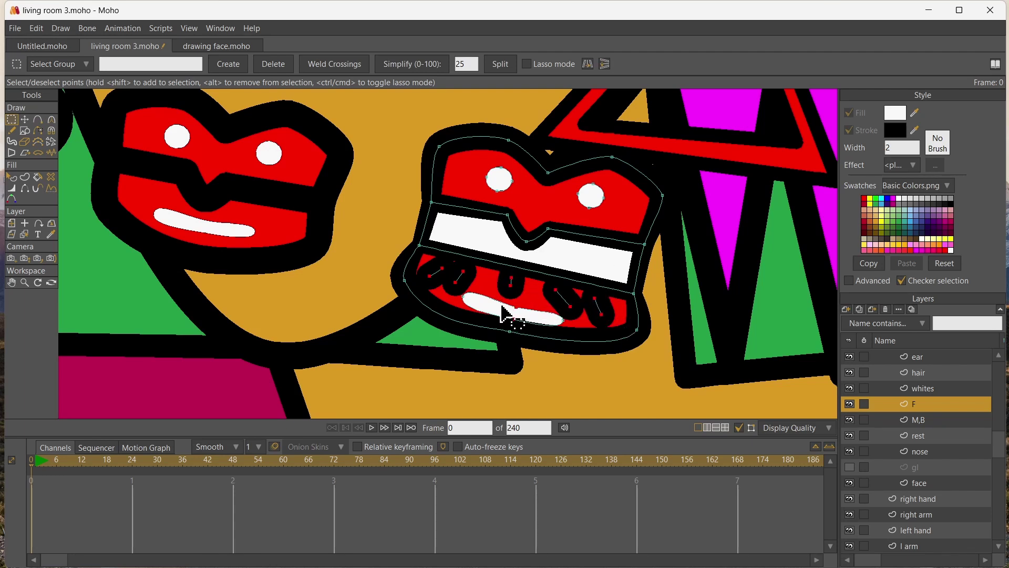
key(w)
drag(574, 383, 445, 298)
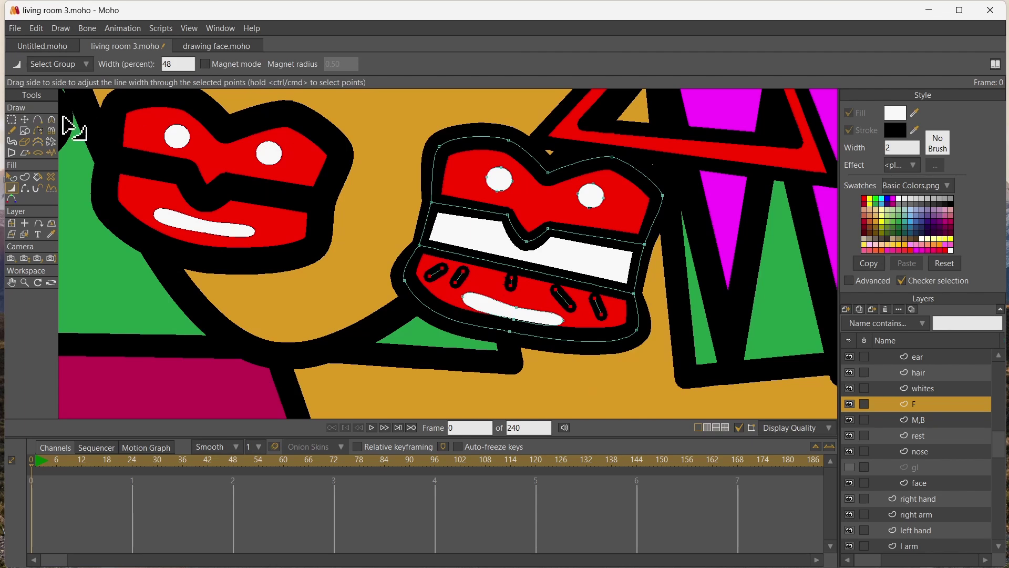
Reposition the end points of the lower lip's crease lines to slant from the teeth line, and straighten the white highlight
click(25, 120)
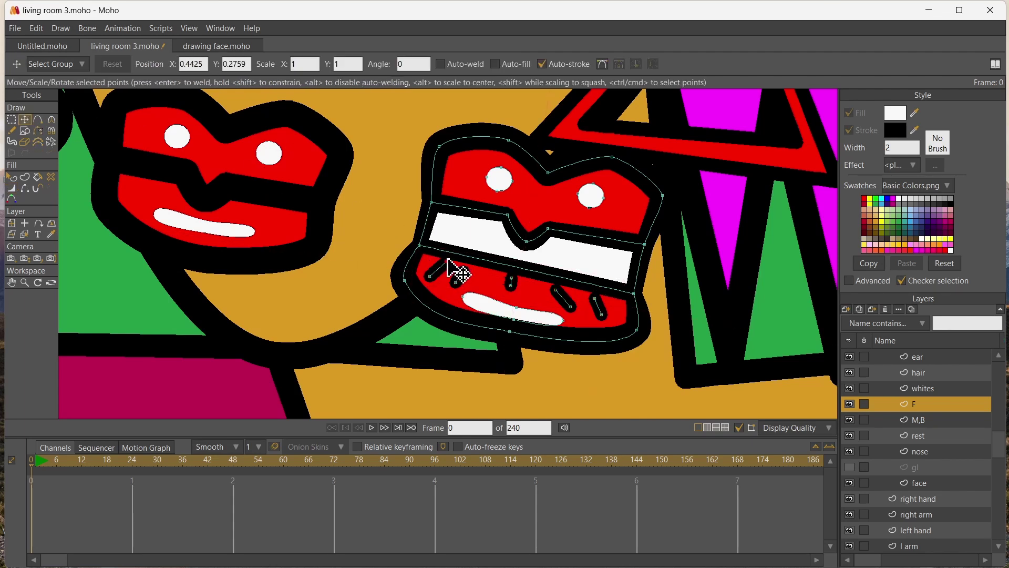
drag(448, 259, 596, 291)
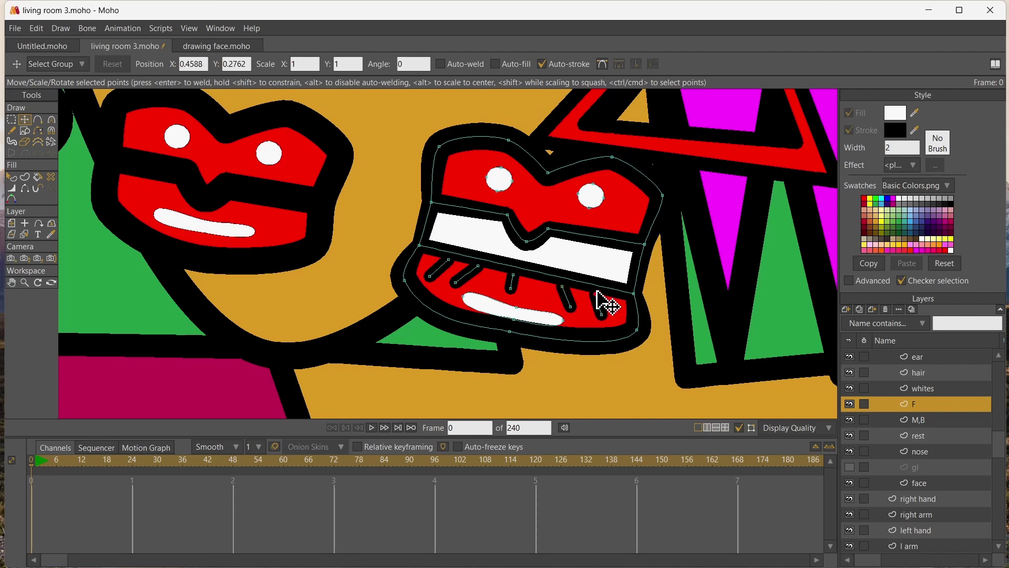
double_click(541, 322)
click(476, 307)
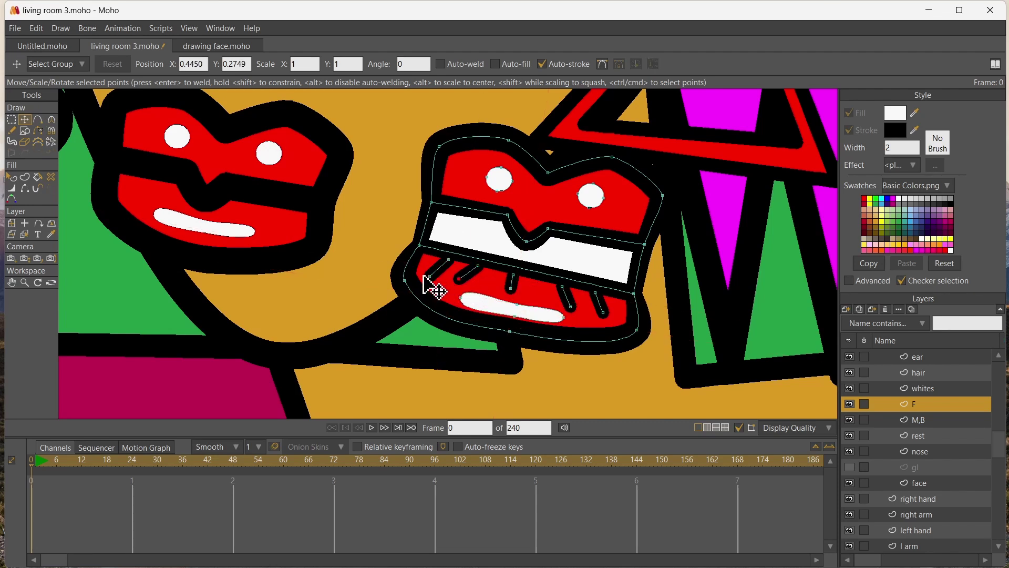
click(431, 273)
mouse_move(566, 299)
mouse_down()
mouse_move(559, 294)
mouse_move(613, 316)
mouse_up()
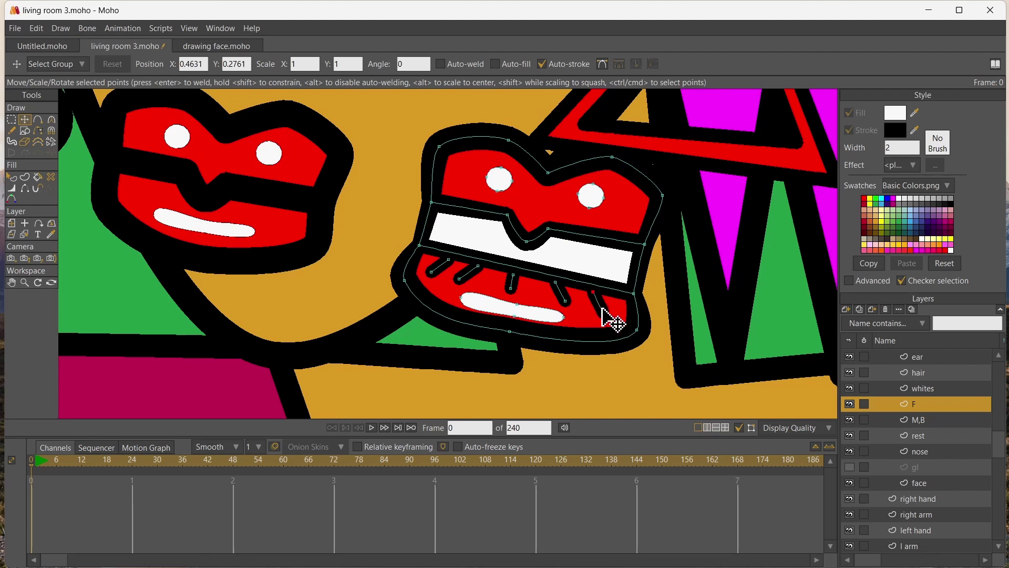
Select the F mouth's lower lip with its creases and highlight, and nudge it slightly upward to narrow the teeth band
scroll(514, 326, down, 5)
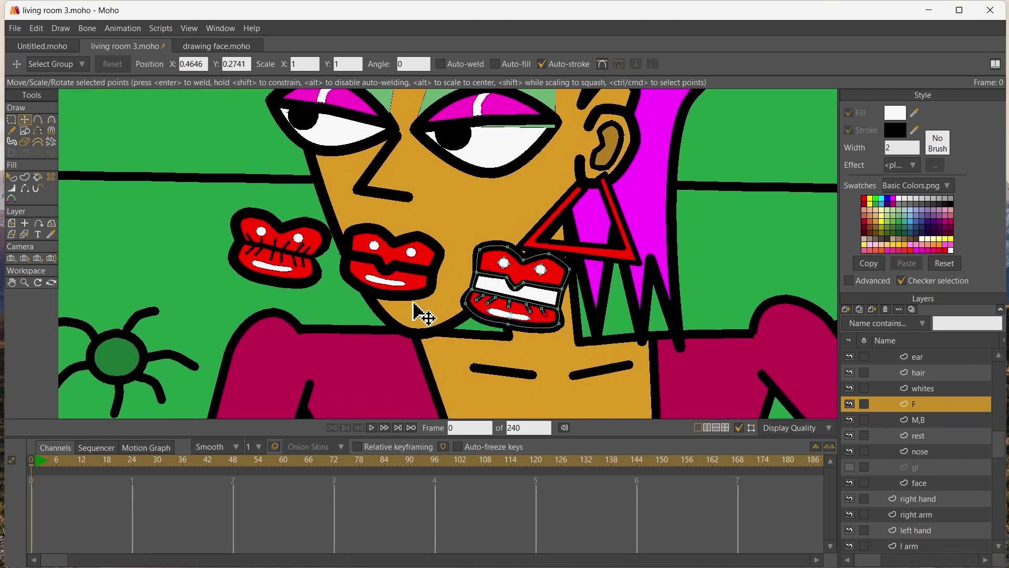
click(11, 120)
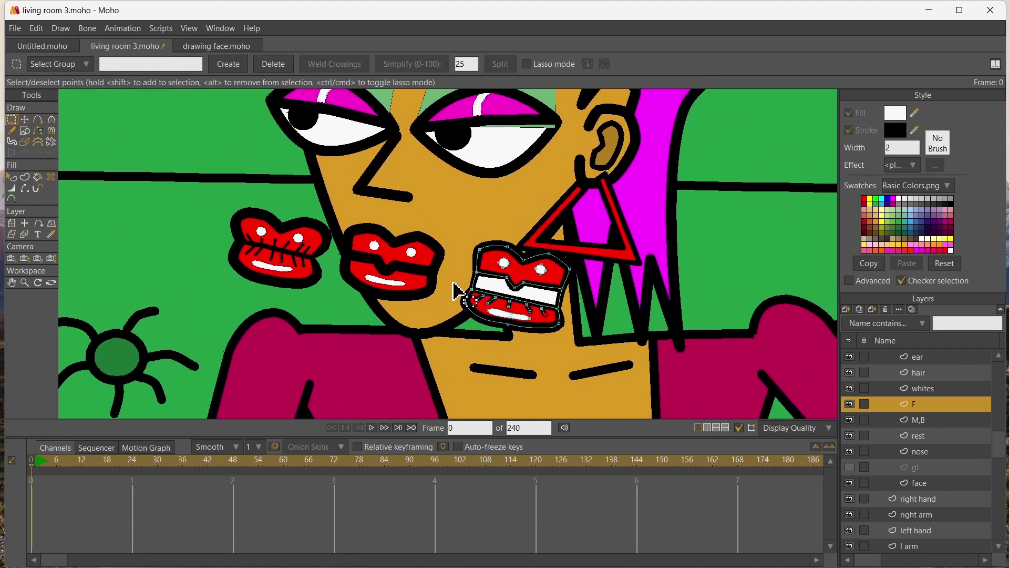
drag(453, 282, 572, 335)
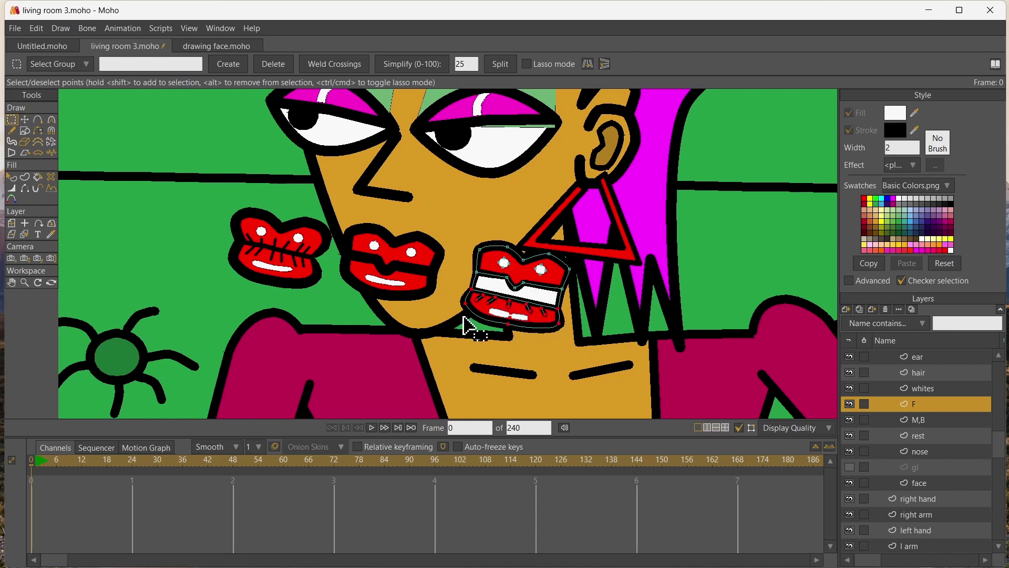
key(t)
drag(434, 353, 431, 351)
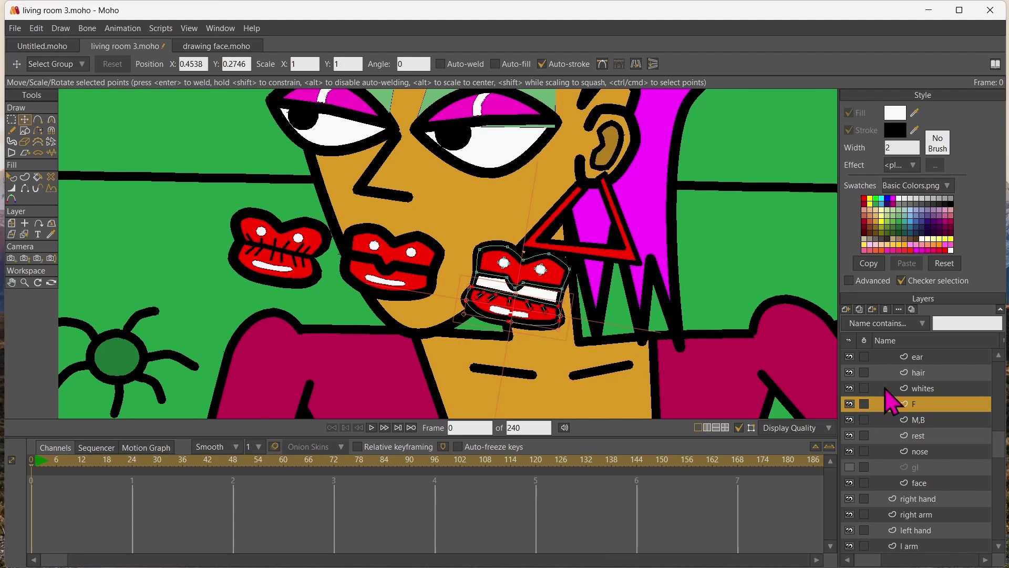
Duplicate the F mouth layer and name the copy L
scroll(885, 388, up, 5)
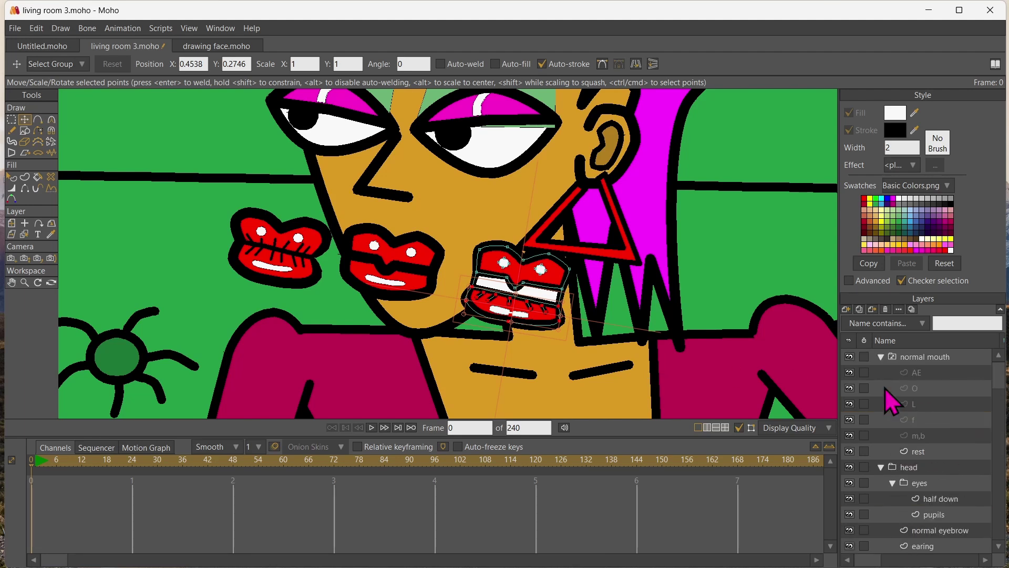
scroll(884, 388, down, 5)
double_click(910, 429)
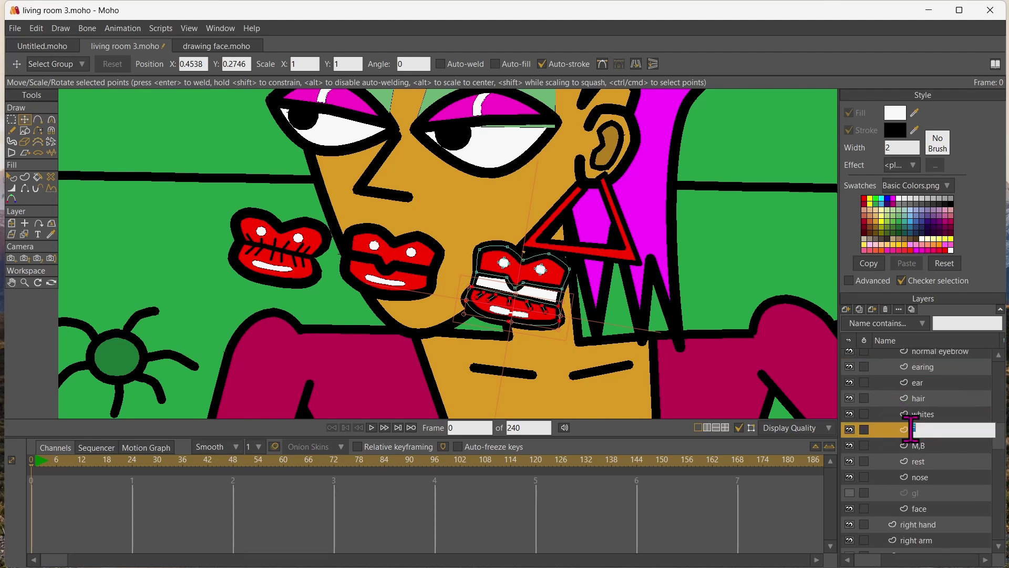
text(F)
key(Return)
click(859, 310)
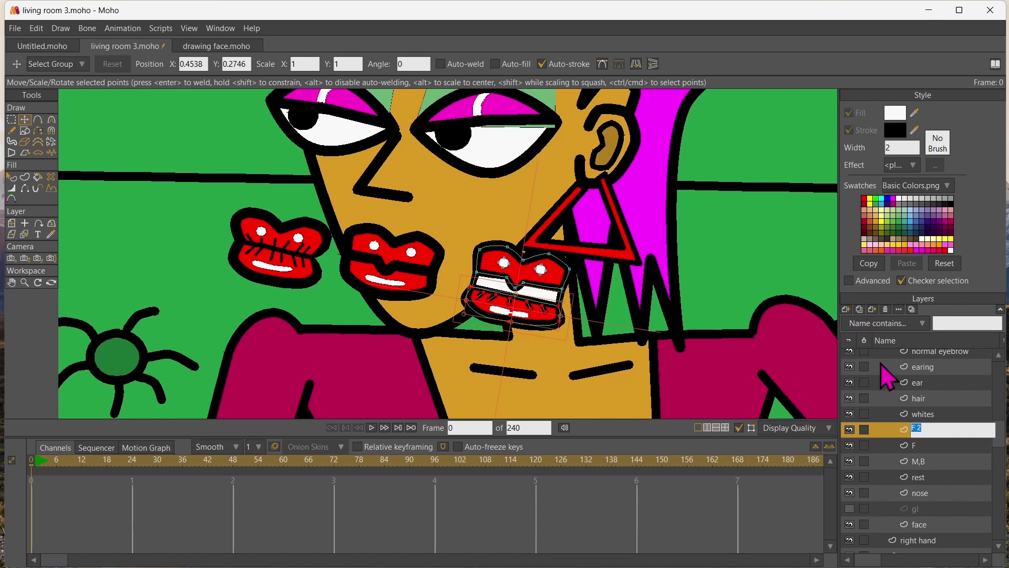
text(L)
key(Return)
Move the whole L mouth layer to the left of the M,B mouth, clear of the character's face
click(12, 223)
drag(200, 256, 320, 275)
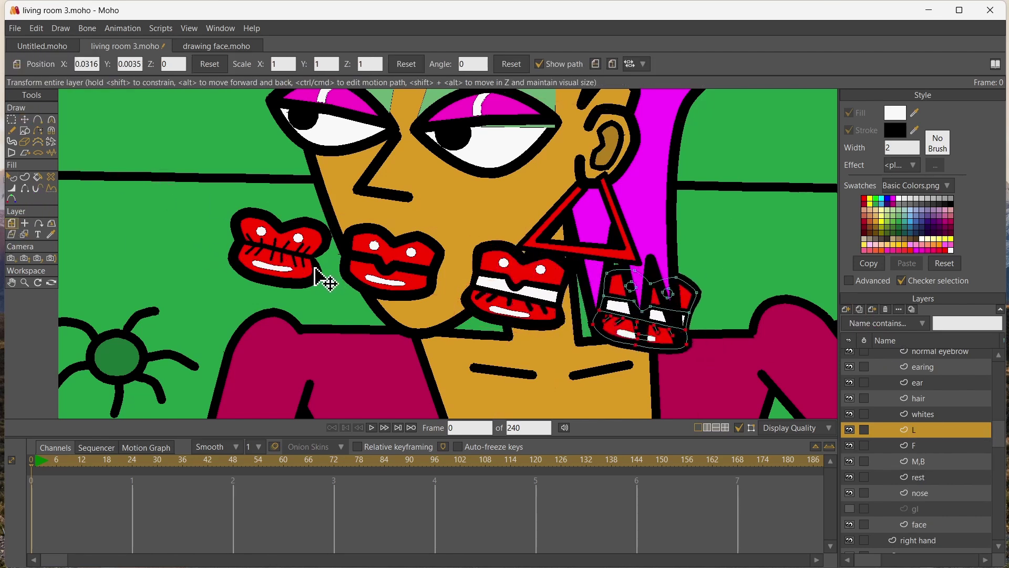
drag(527, 282, 21, 207)
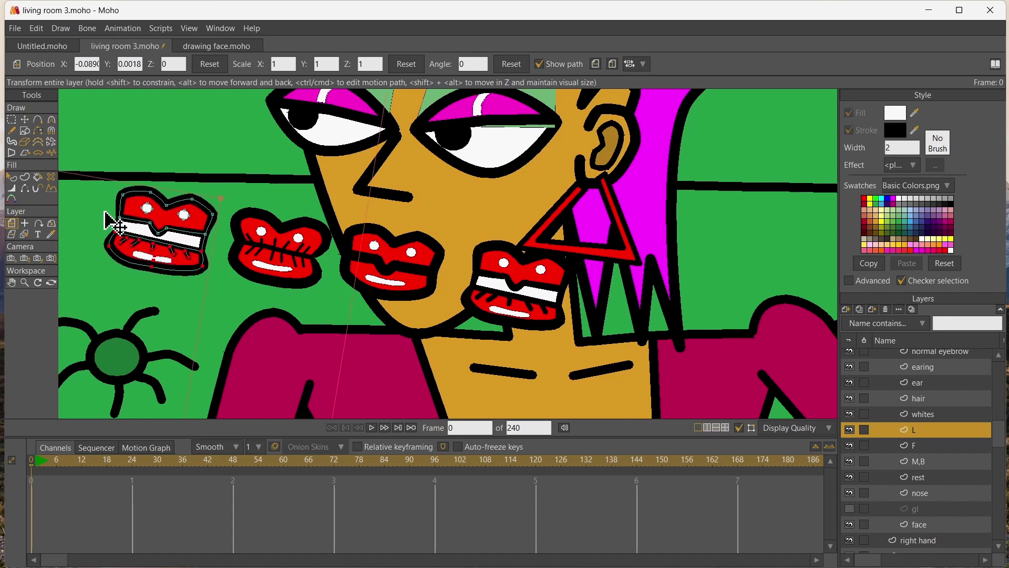
Delete all the short crease lines from the L mouth's lower lip
scroll(109, 219, up, 5)
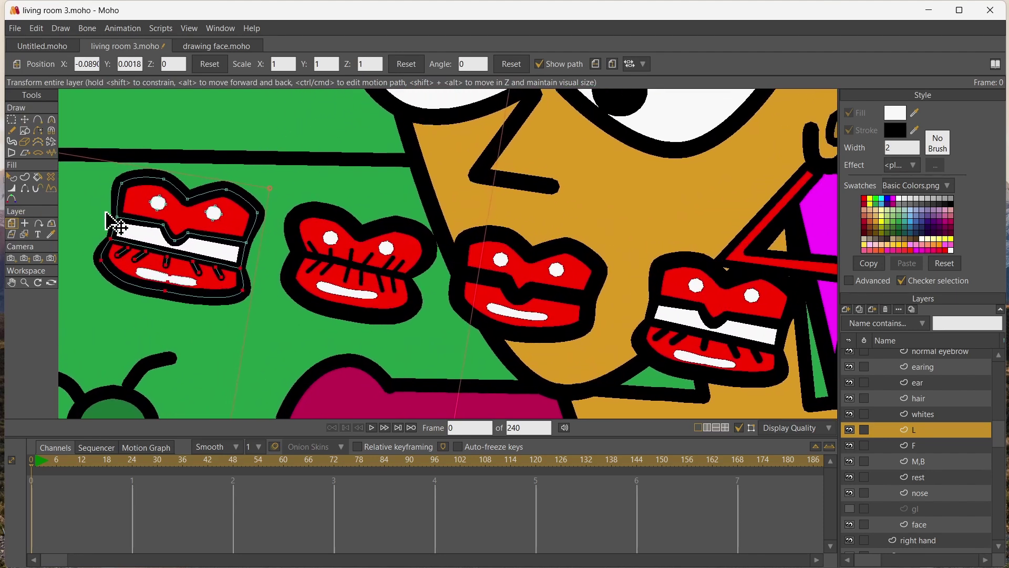
click(11, 119)
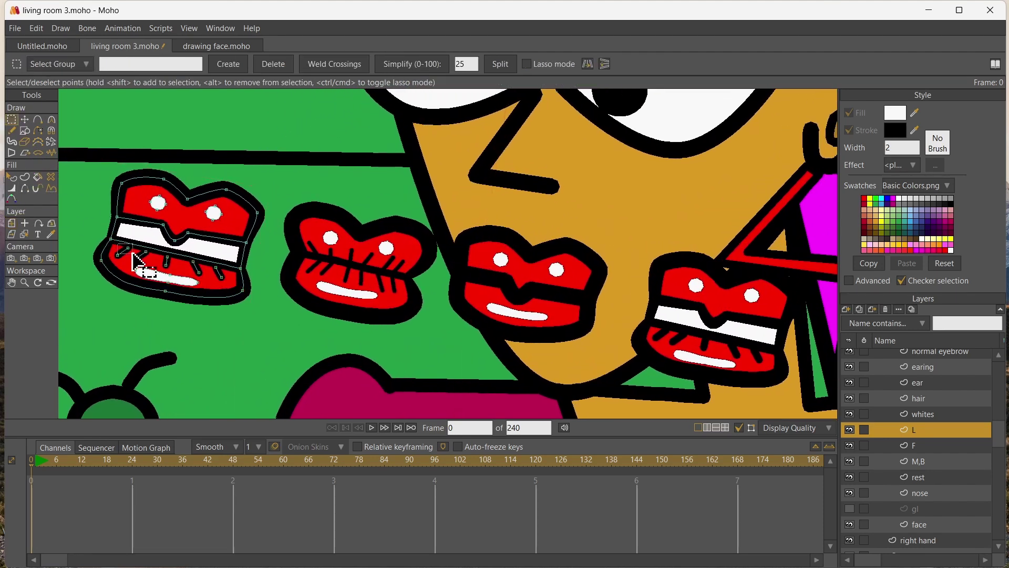
click(77, 245)
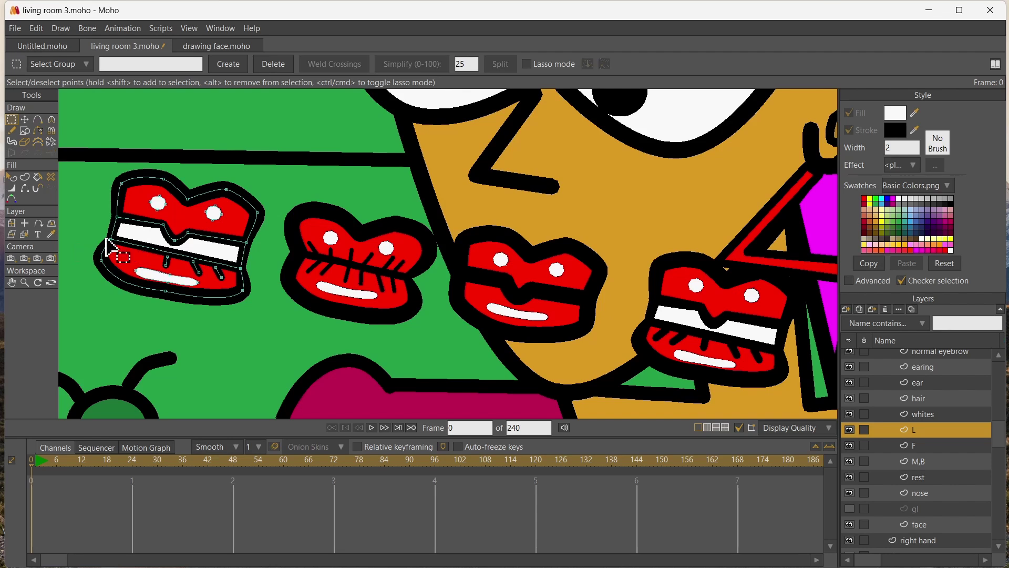
drag(149, 247, 226, 271)
key(Delete)
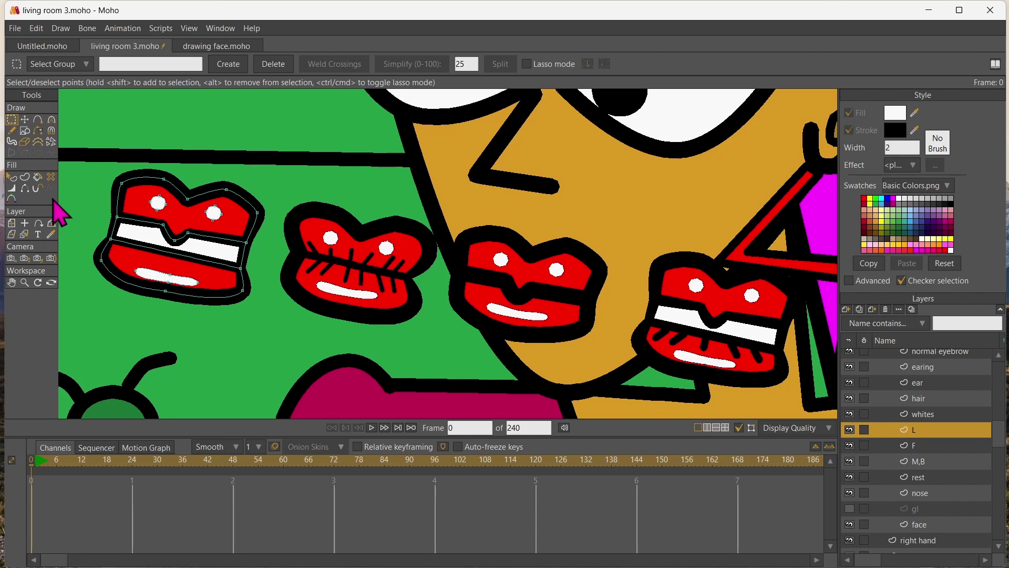
Select the L mouth's lower lip with its highlight and move it down to open the mouth wider
mouse_move(95, 245)
mouse_down()
mouse_move(165, 309)
mouse_move(153, 266)
mouse_move(203, 279)
mouse_move(257, 322)
mouse_up()
click(25, 120)
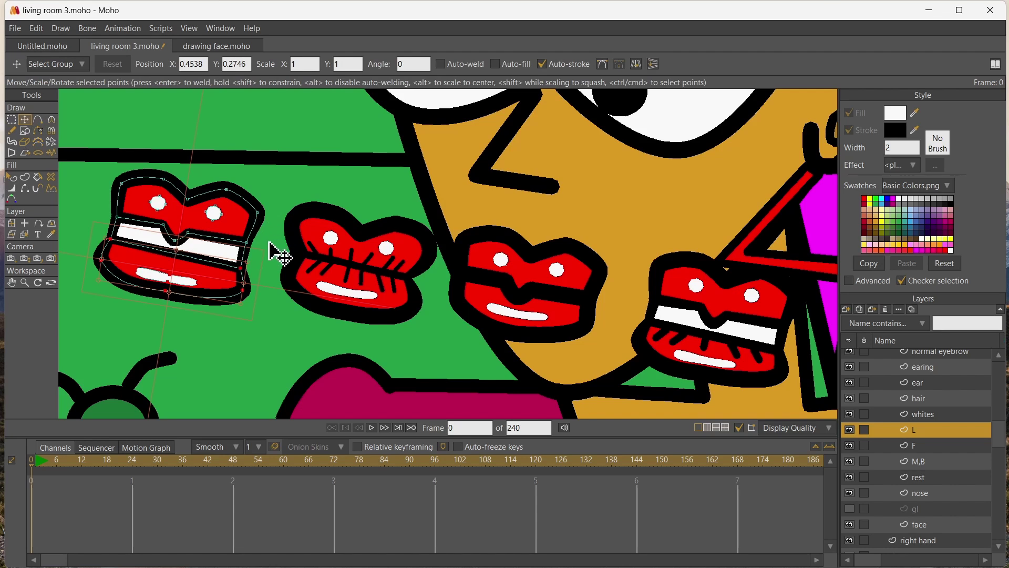
drag(270, 251, 277, 272)
Draw a line across the L mouth's white band and fill the area beneath it with black, leaving teeth above
click(37, 120)
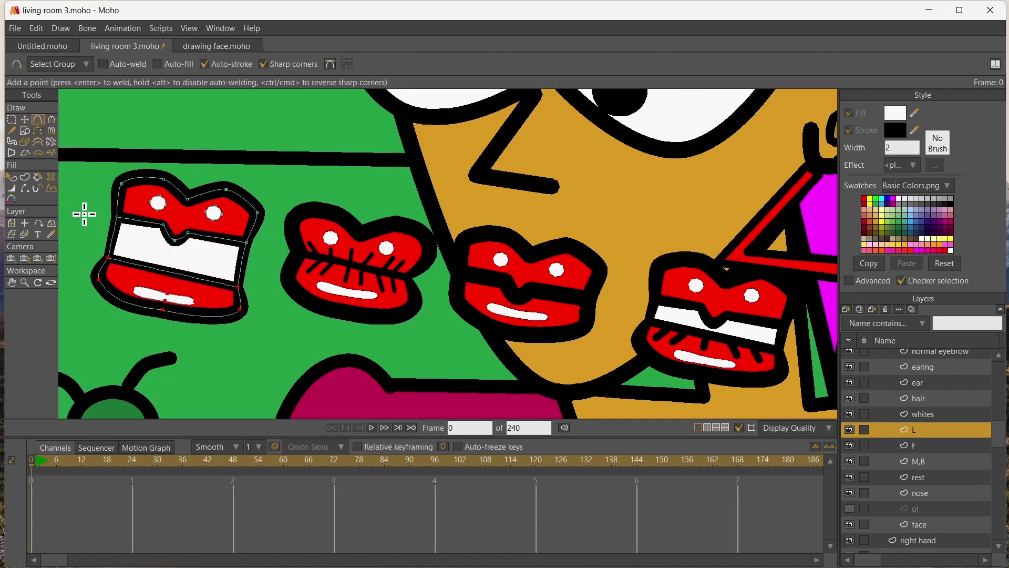
click(244, 267)
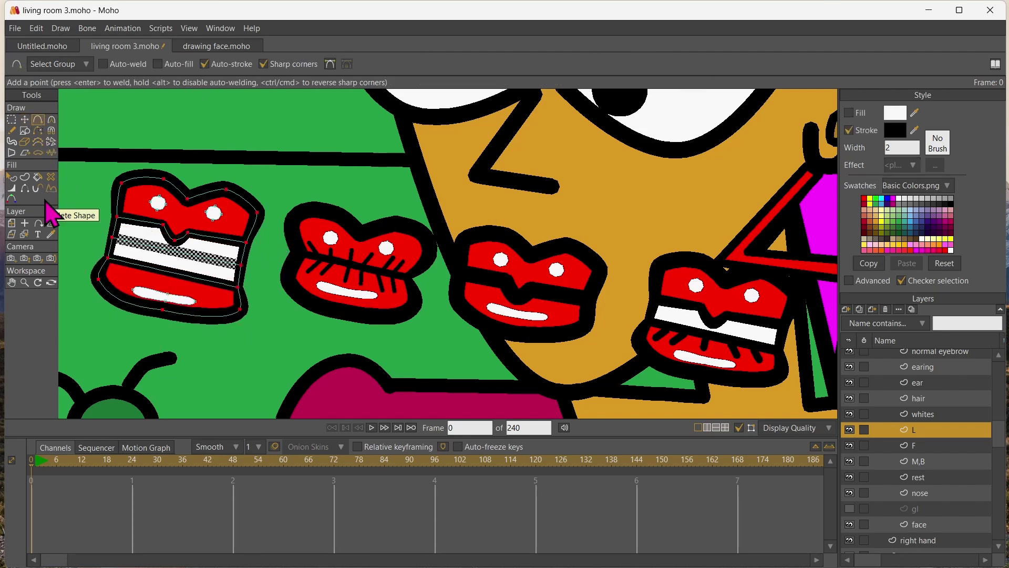
click(951, 209)
click(37, 177)
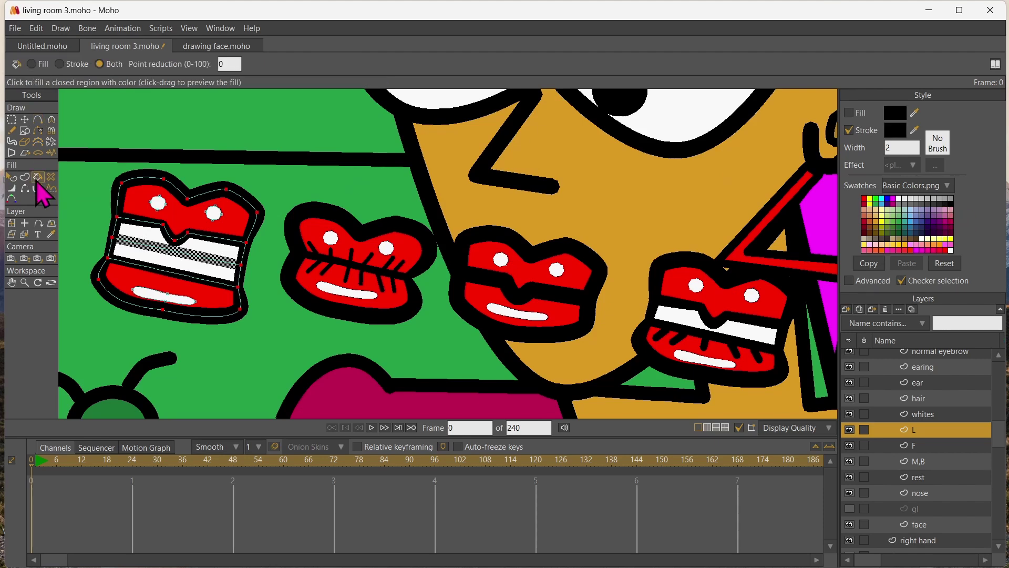
click(125, 249)
Raise the centre point of the L mouth's upper lip edge to flatten the dip over the teeth
click(38, 120)
scroll(188, 258, up, 1)
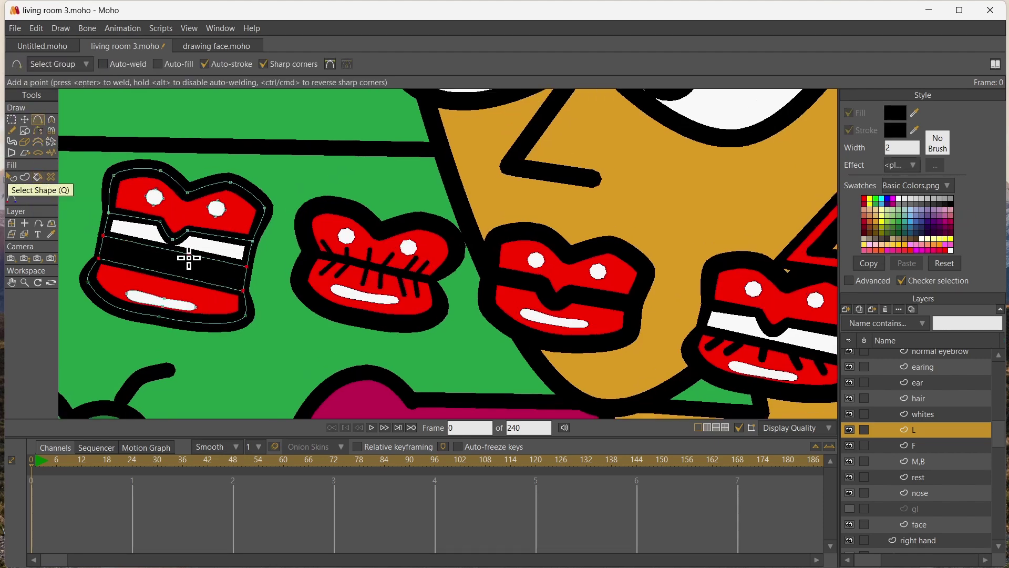
scroll(189, 258, up, 1)
click(25, 119)
click(168, 235)
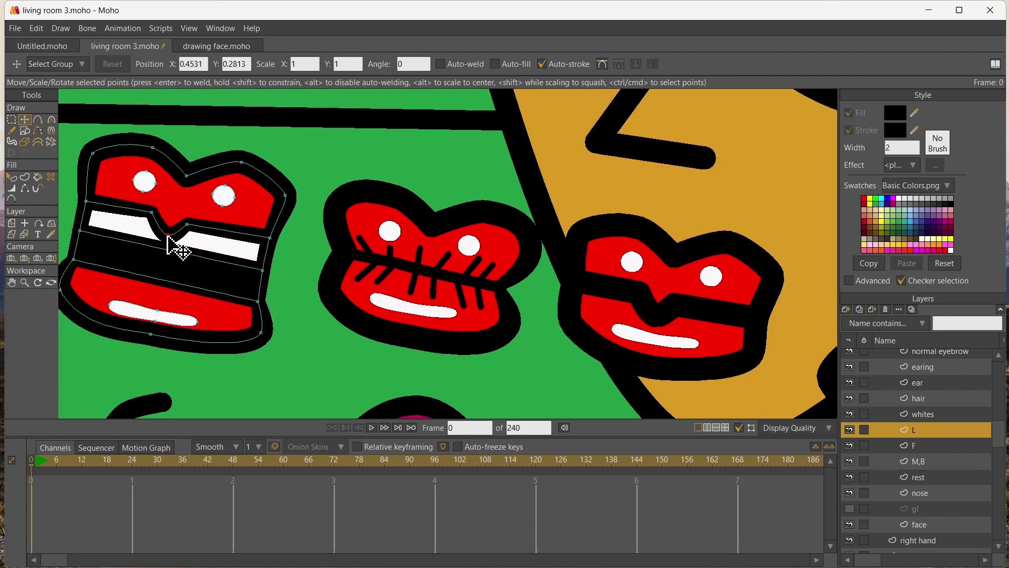
drag(169, 235, 168, 227)
Draw a small closed tongue shape below the L mouth, remove its outline thickness and fill it with pink
click(38, 119)
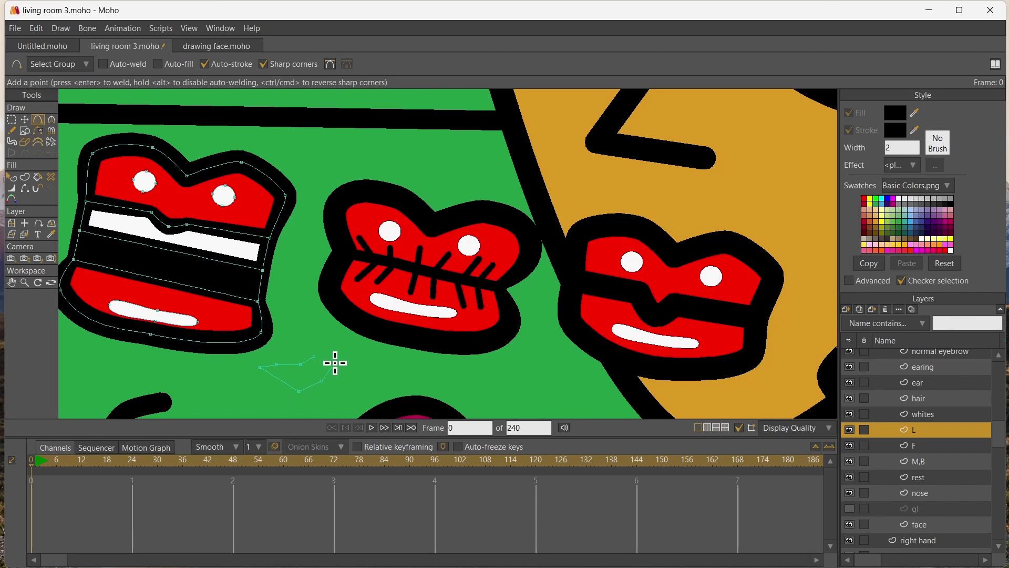
click(315, 356)
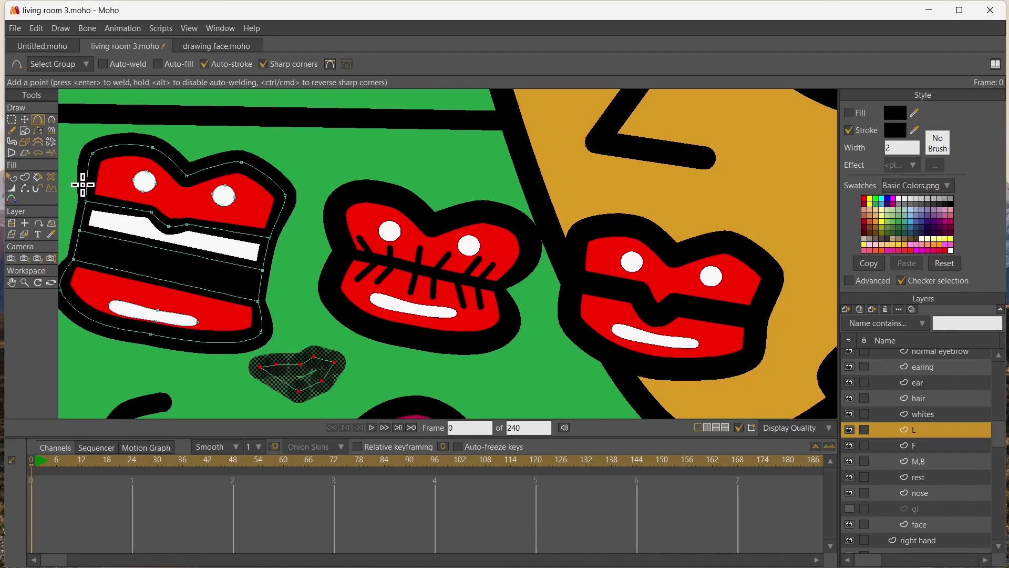
click(12, 189)
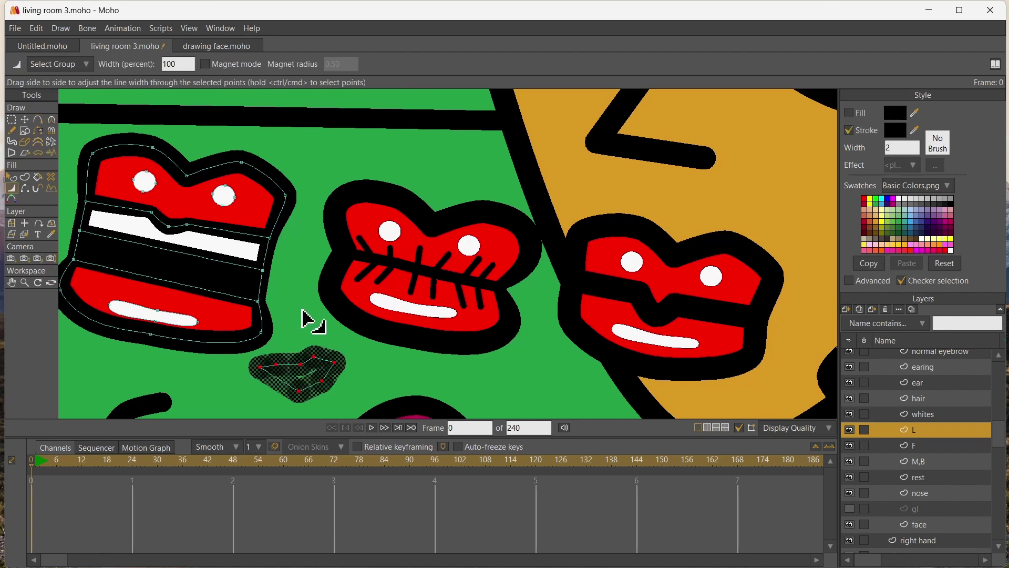
click(888, 251)
key(p)
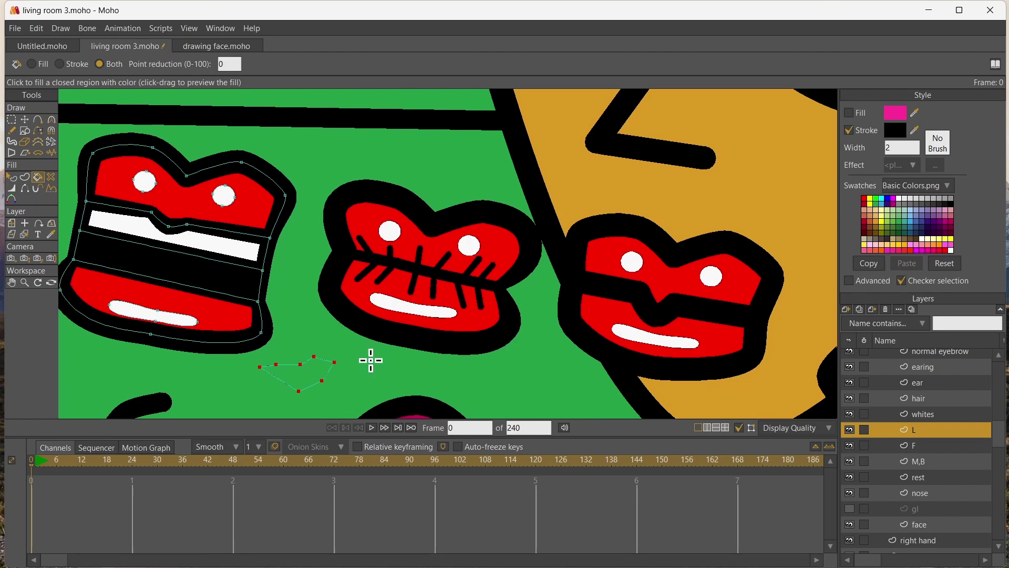
click(297, 374)
Move the pink tongue into the black opening of the L mouth and angle it along the lower lip
click(25, 119)
drag(293, 364, 152, 269)
click(180, 295)
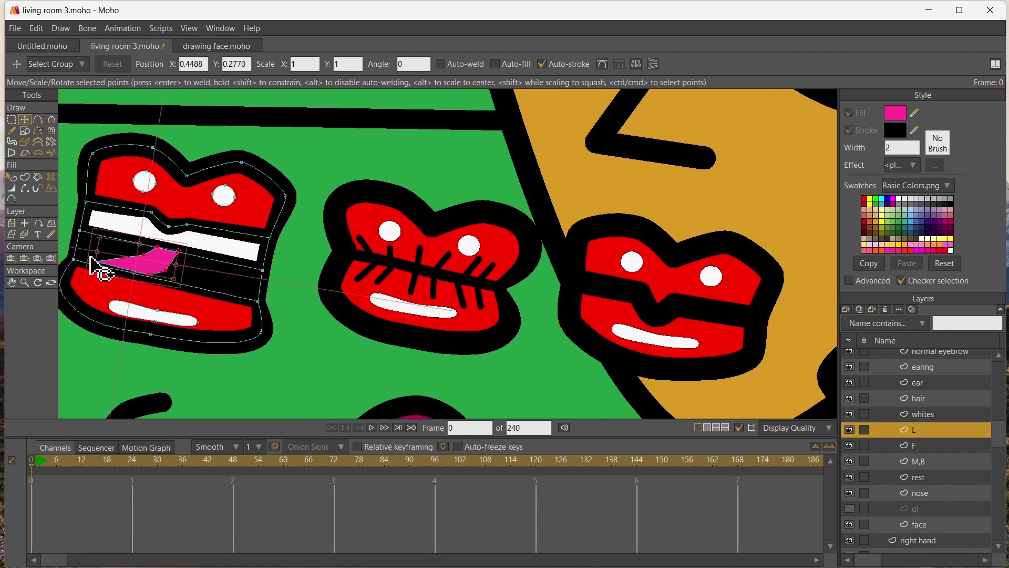
Reposition the points on the tongue's tip end and underside, and adjust the curvature of its edge points
click(153, 281)
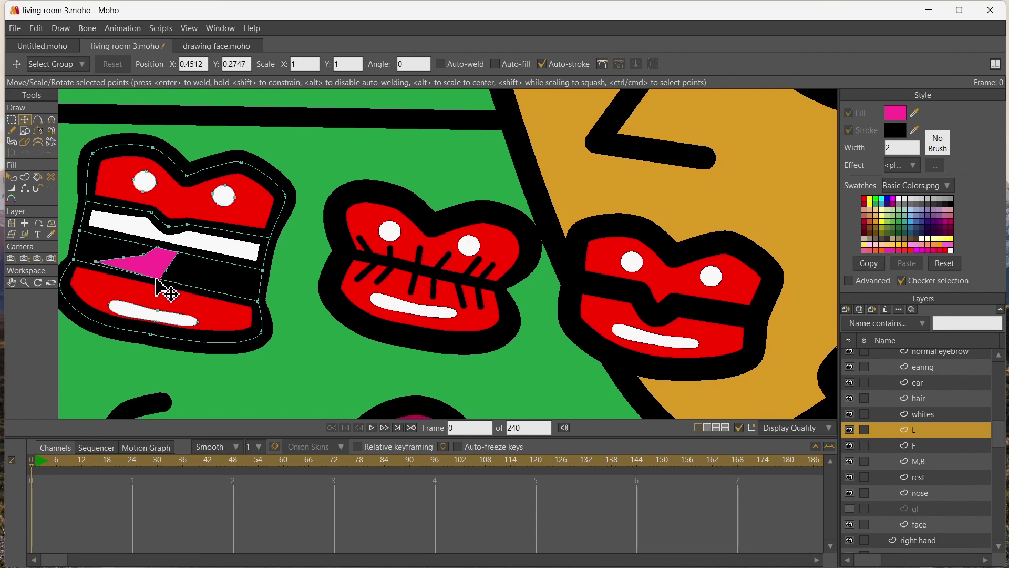
drag(164, 271, 102, 262)
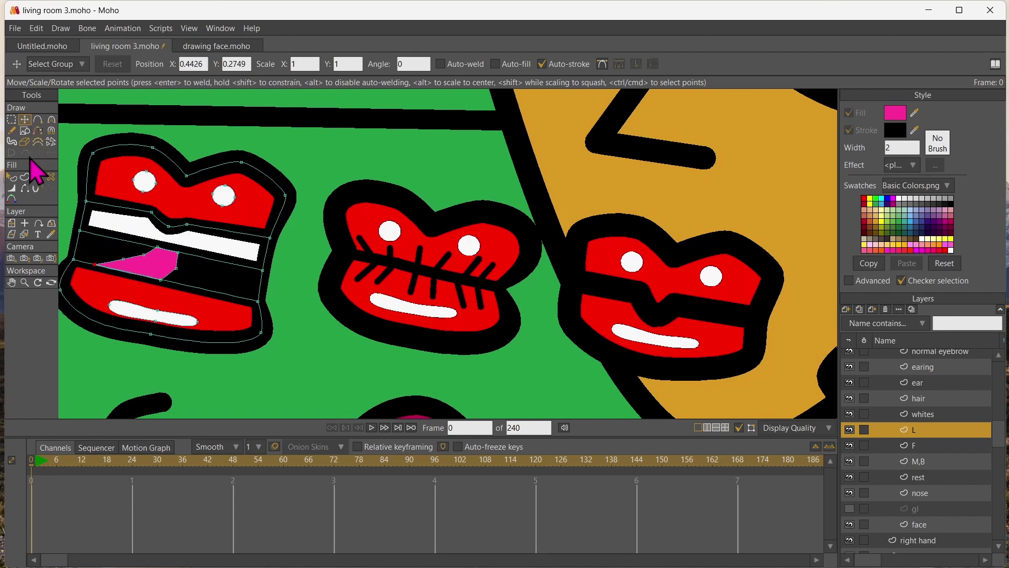
click(51, 120)
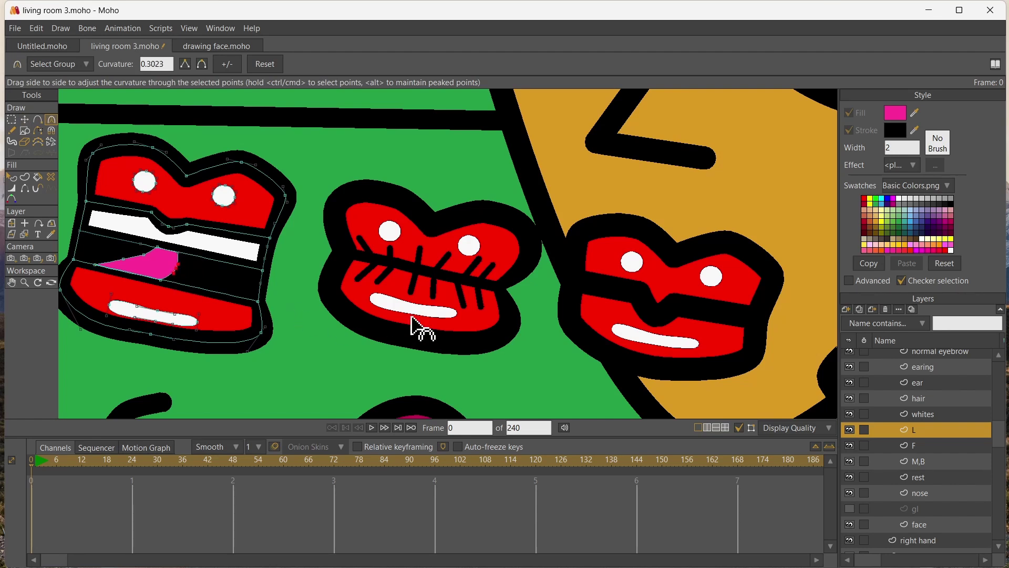
drag(152, 266, 200, 282)
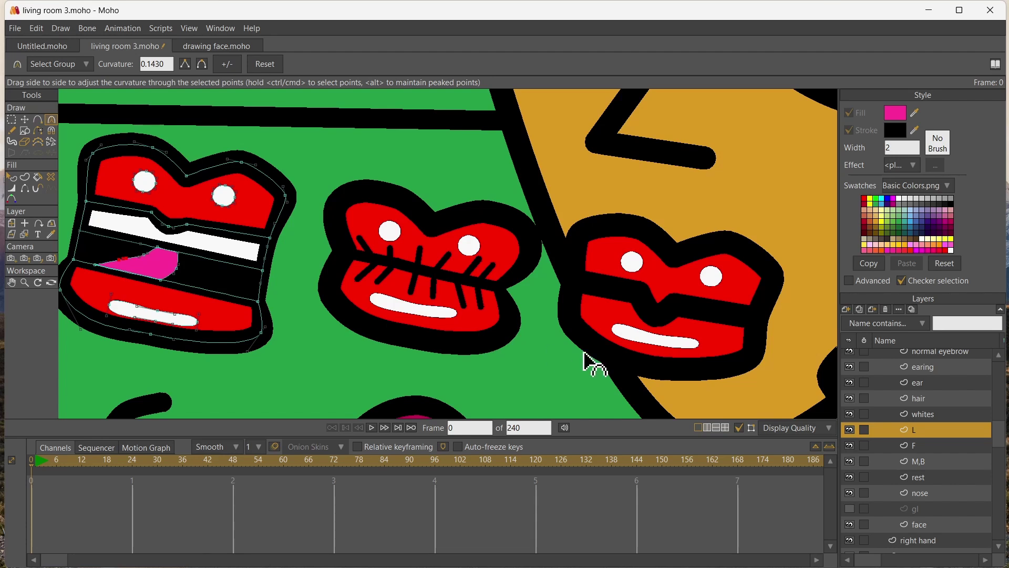
Add a new vector layer above the L mouth layer
scroll(875, 377, down, 4)
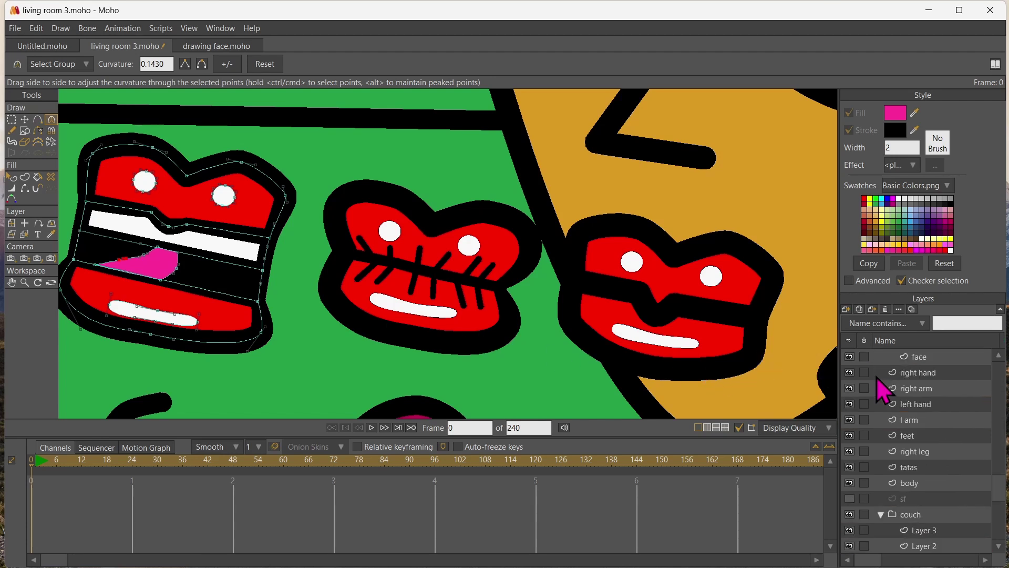
scroll(912, 450, down, 8)
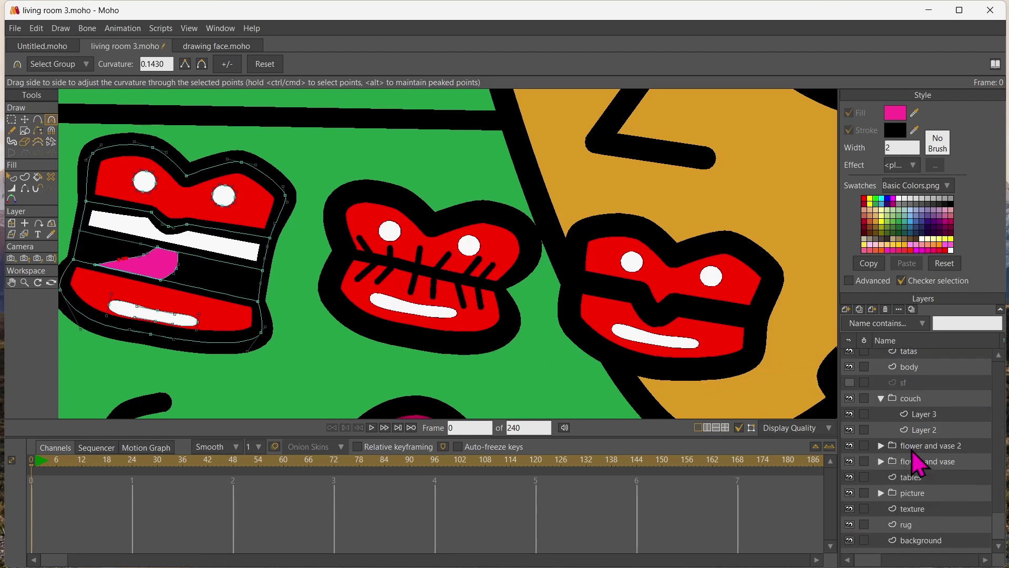
click(846, 309)
click(862, 330)
Draw a closed heart-like lip outline to the left of the L mouth, with a notch in its upper edge
scroll(357, 252, down, 2)
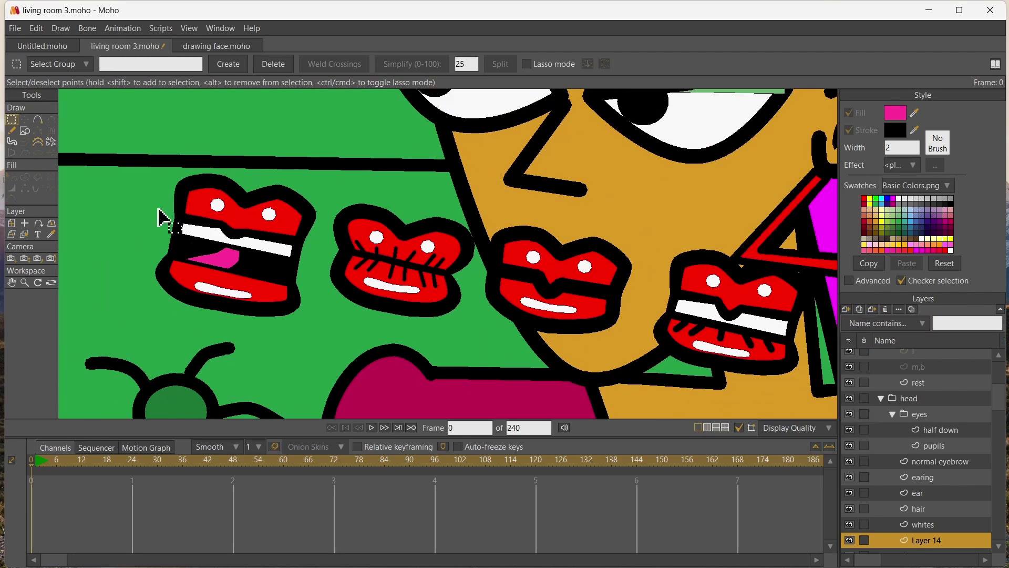
click(11, 282)
drag(234, 271, 218, 263)
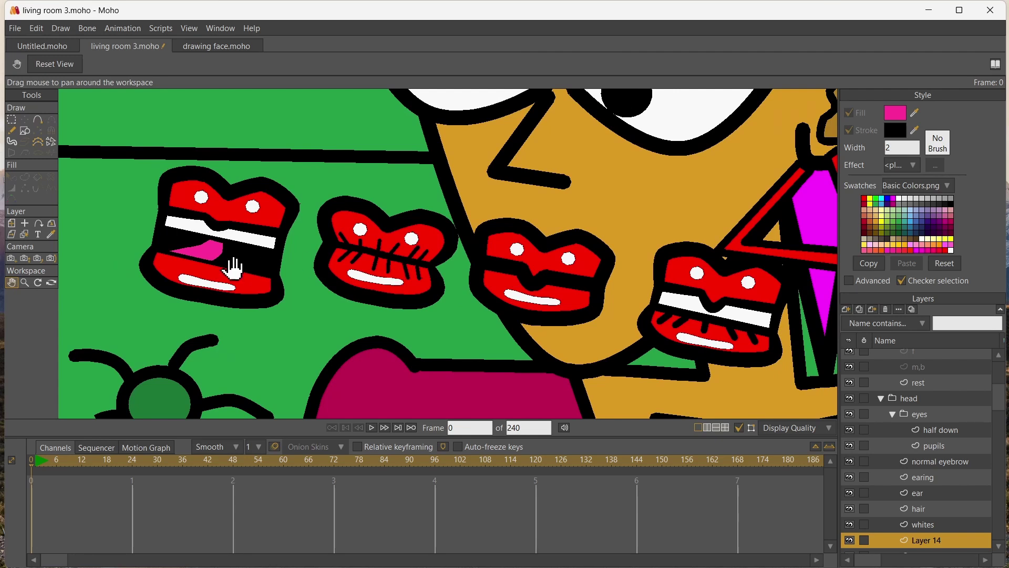
drag(197, 231, 387, 231)
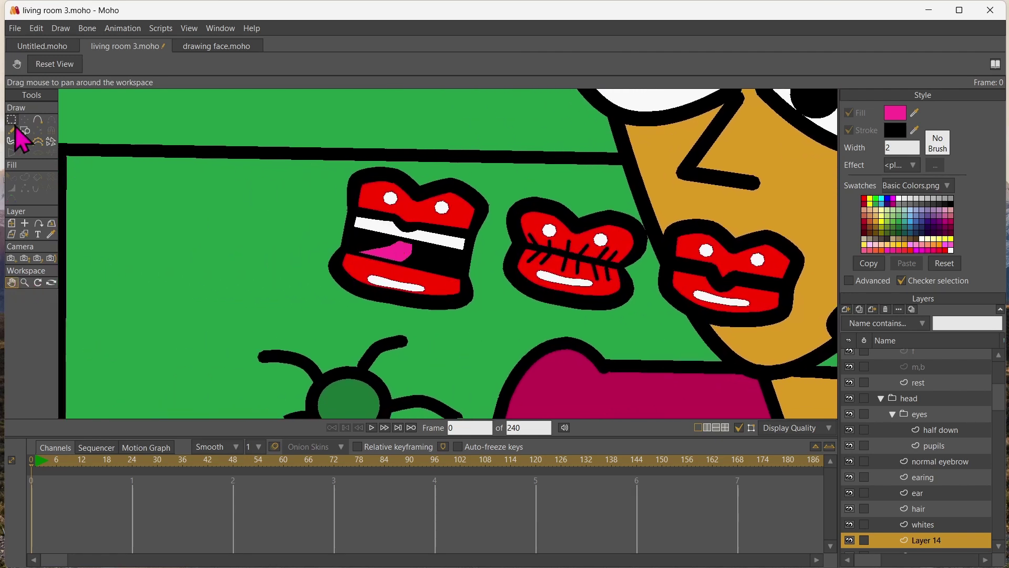
click(38, 120)
drag(220, 189, 223, 182)
drag(223, 182, 245, 173)
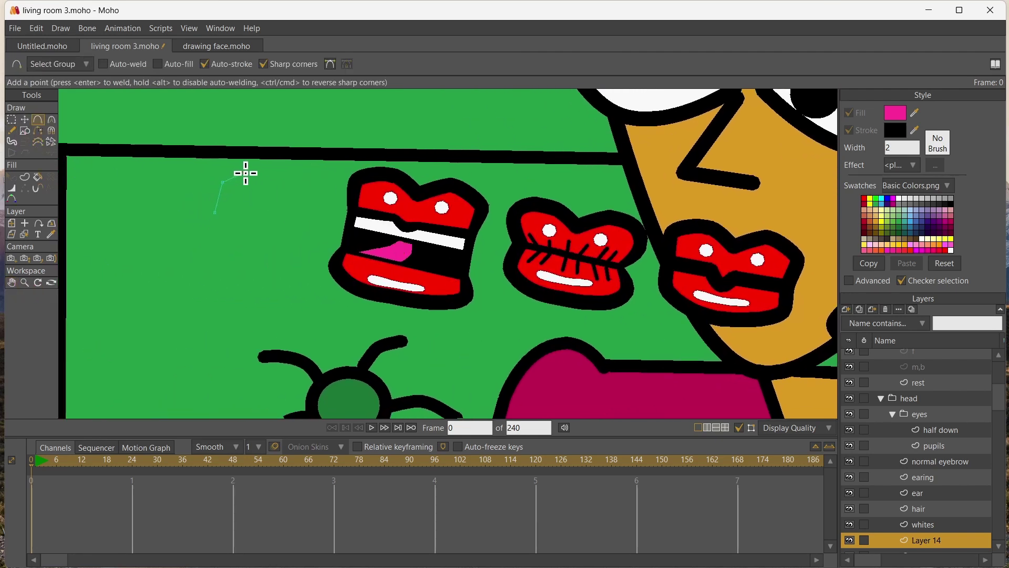
click(302, 181)
click(322, 205)
click(301, 265)
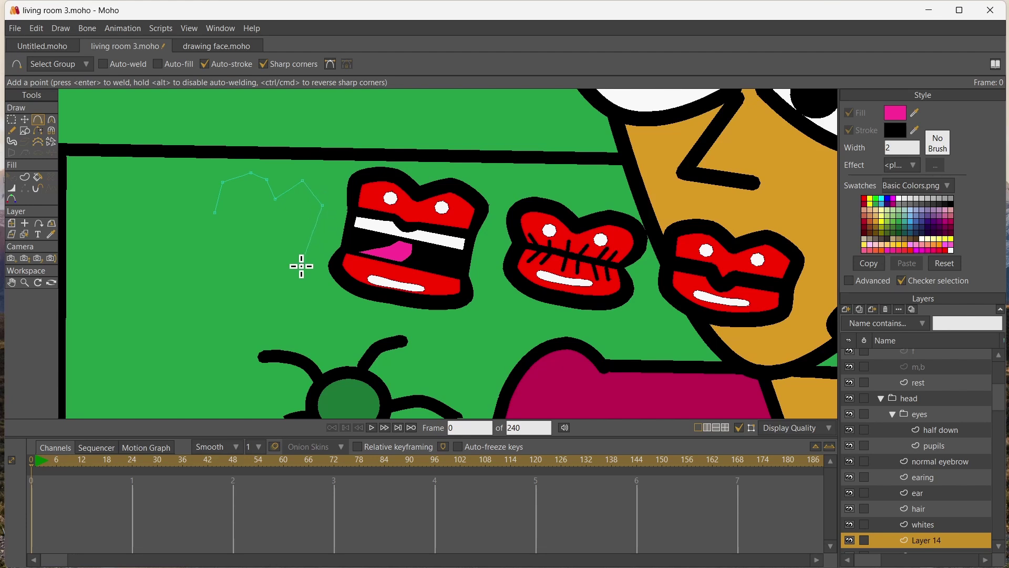
click(241, 283)
click(201, 256)
click(208, 215)
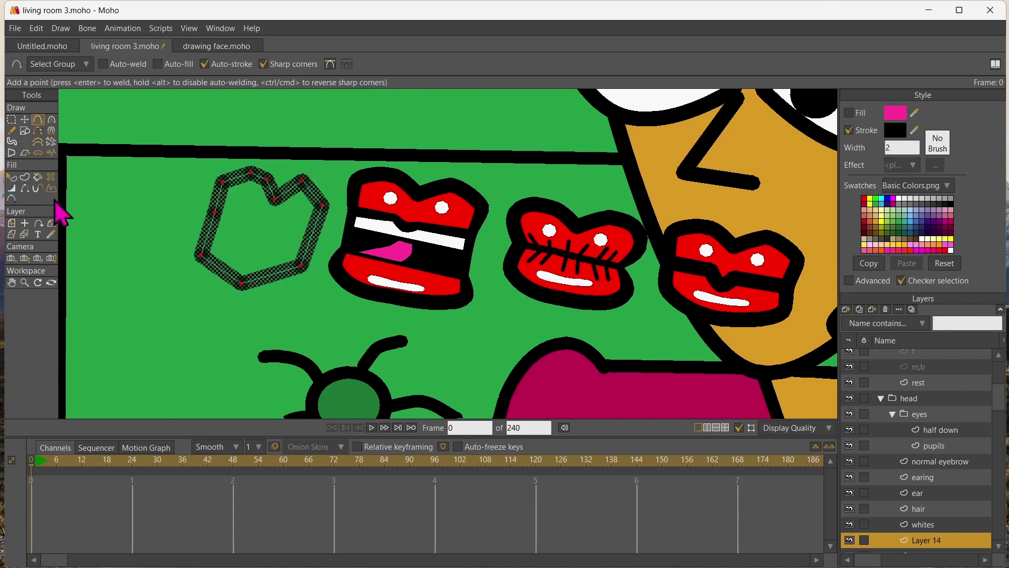
Fill the new lip outline with the red sampled from the resting mouth, and add a black-filled circle at its centre
click(50, 234)
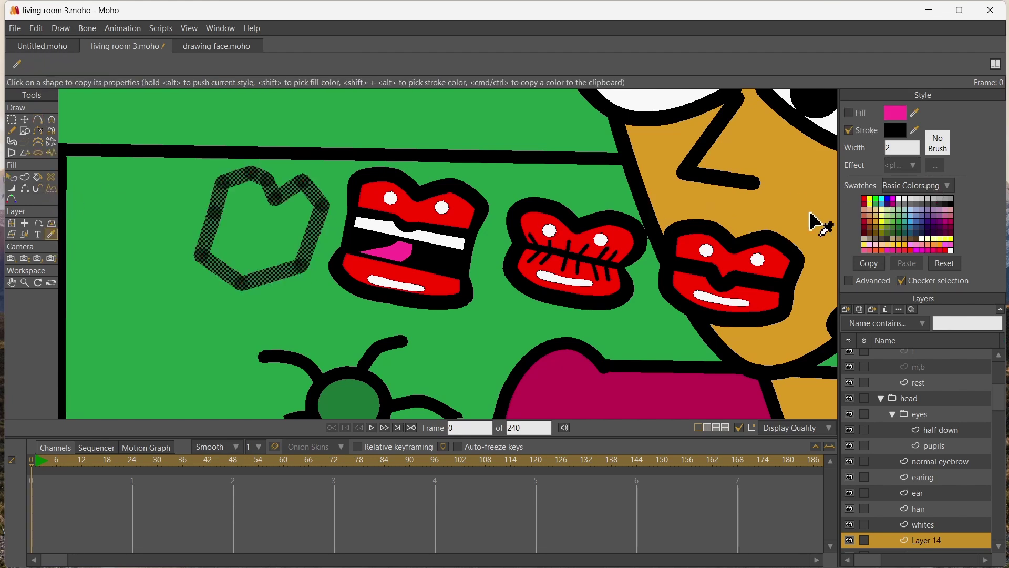
click(740, 267)
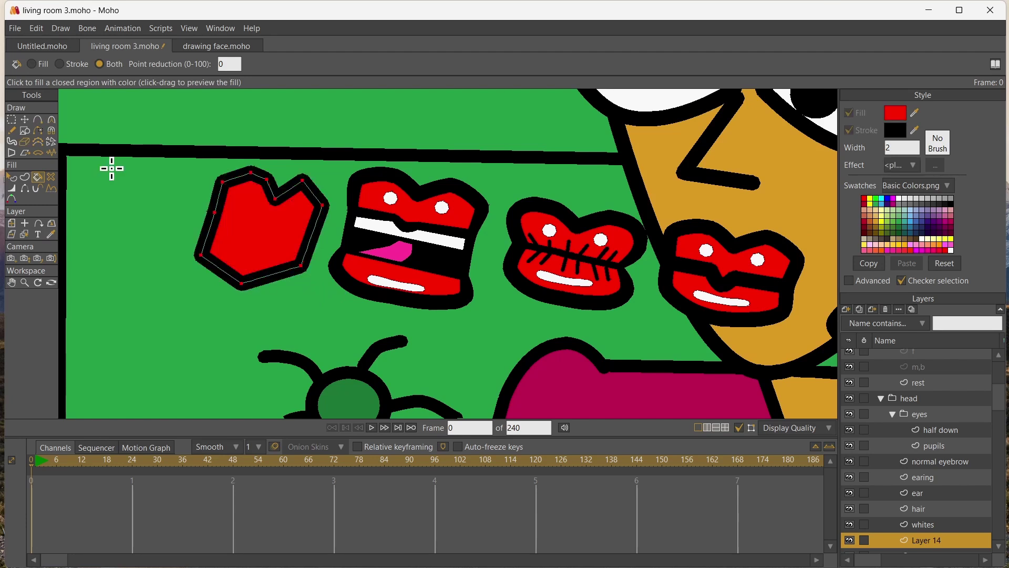
click(24, 131)
drag(241, 216, 274, 246)
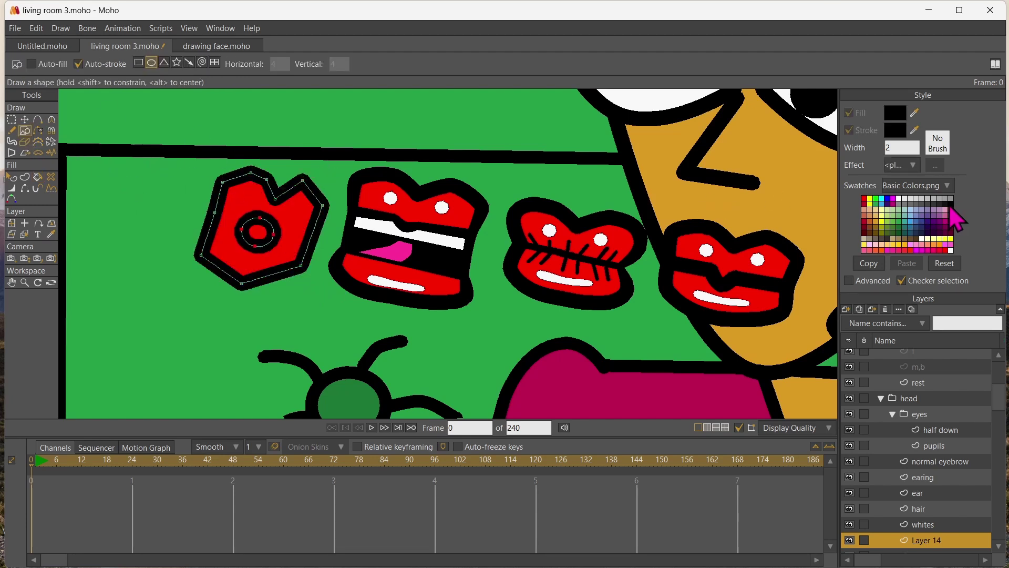
key(p)
click(256, 231)
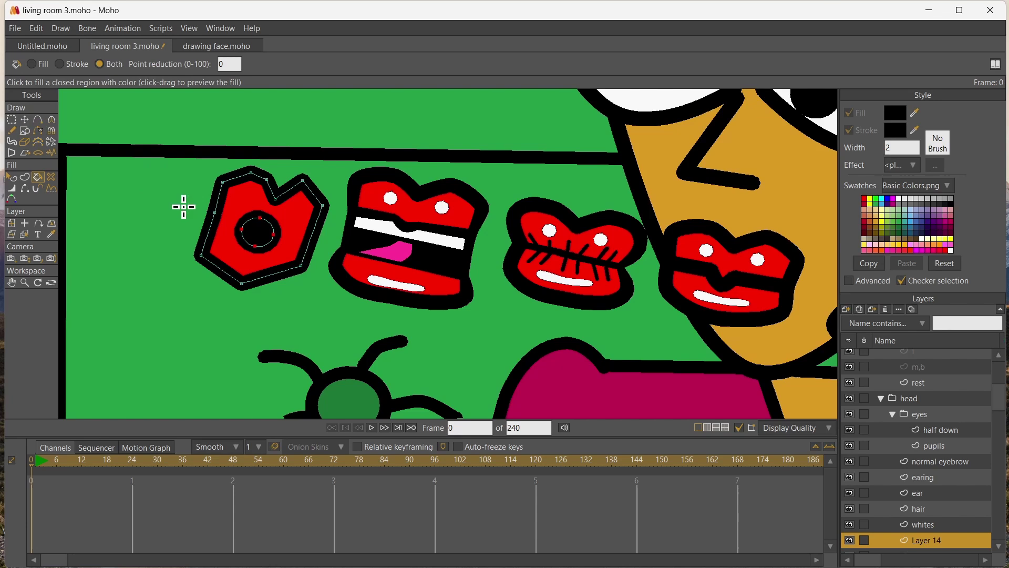
Draw a small white circle with line width 0 and place it as a highlight on the new mouth's upper-left lobe
click(25, 130)
drag(143, 176, 165, 202)
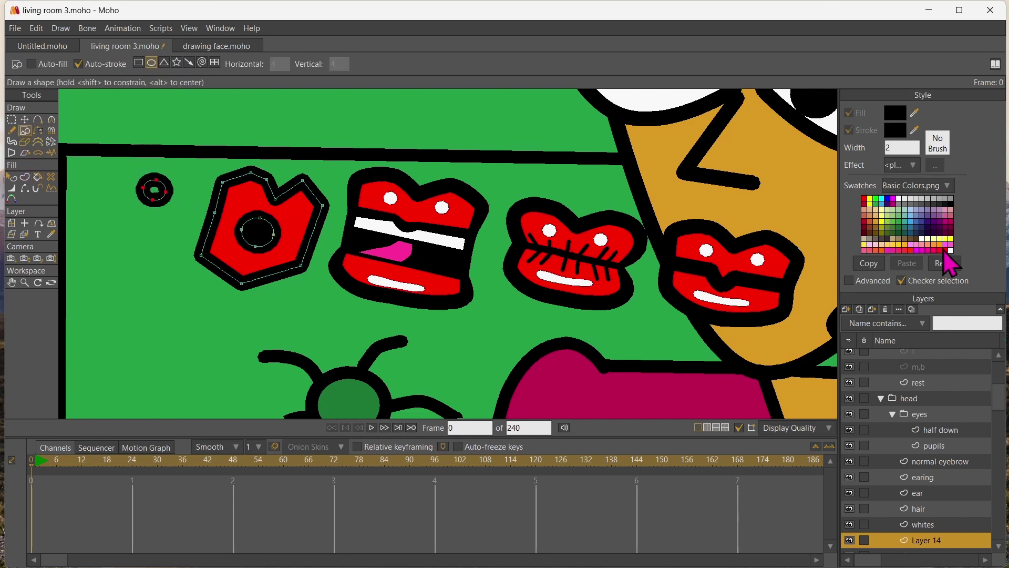
key(p)
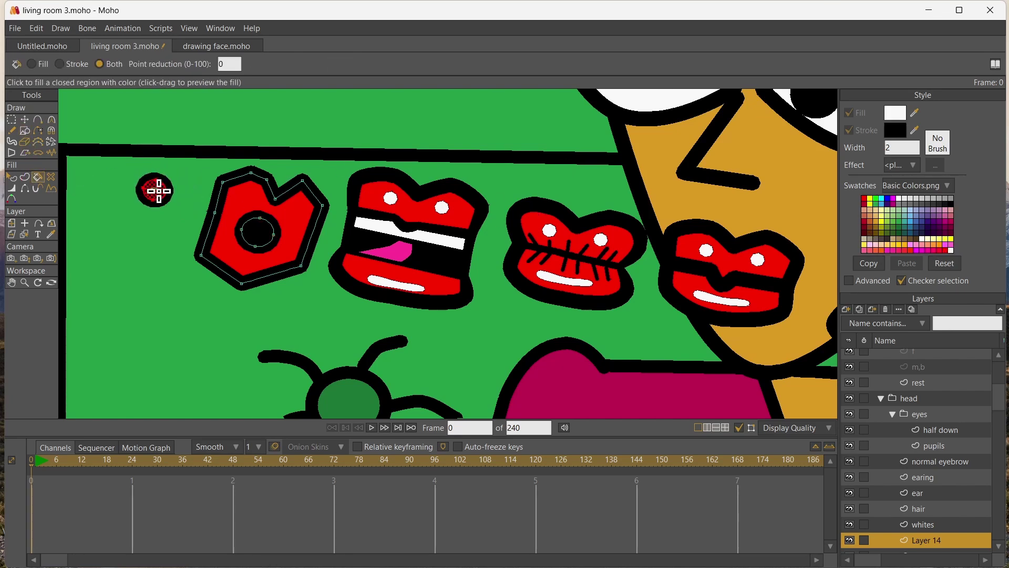
key(w)
drag(107, 202, 2, 184)
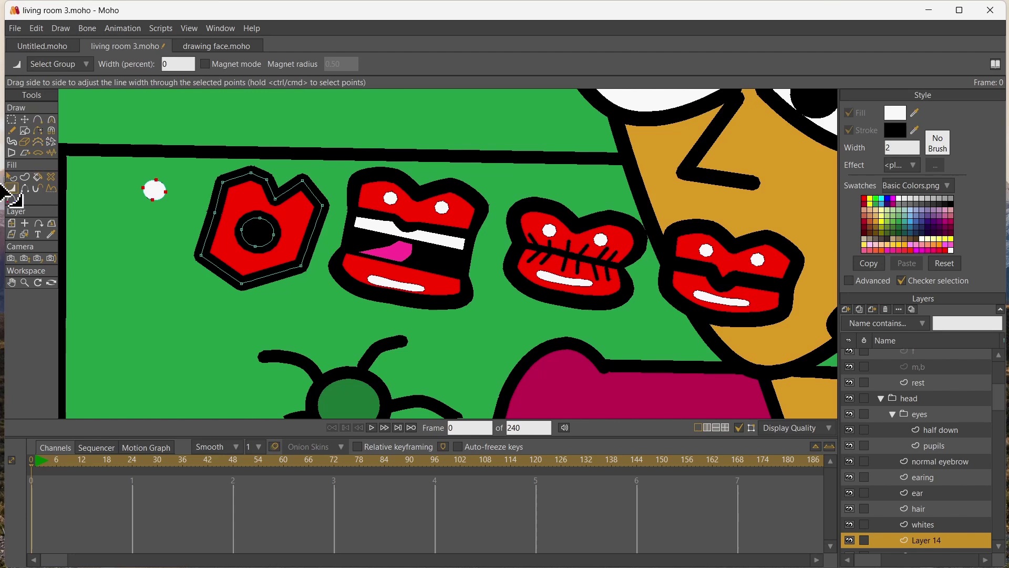
click(25, 119)
drag(153, 190, 88, 171)
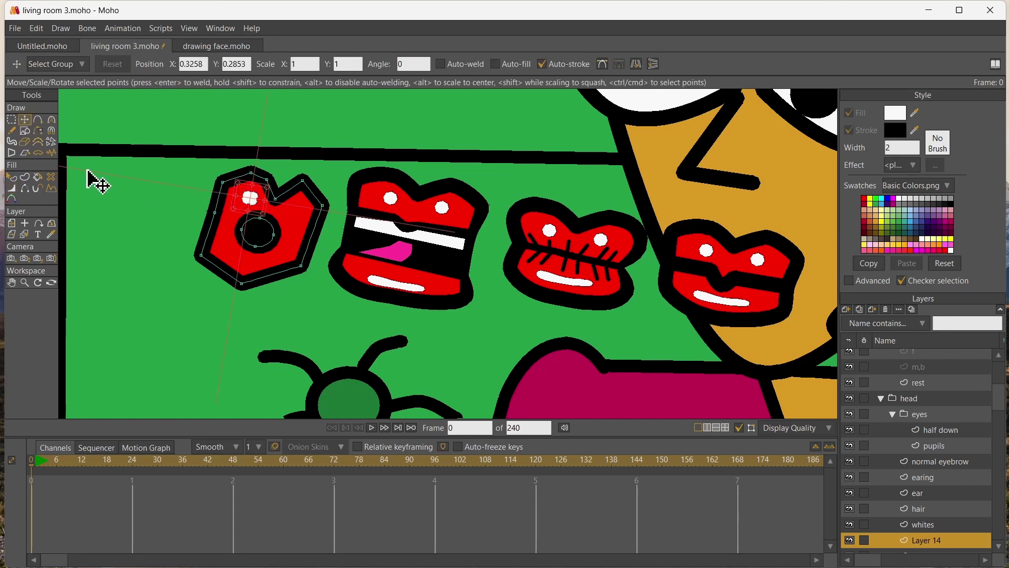
Copy the white highlight onto the new mouth's upper-right lobe and lower lip, stretching the lower one into a crescent
key(ctrl+c)
key(ctrl+v)
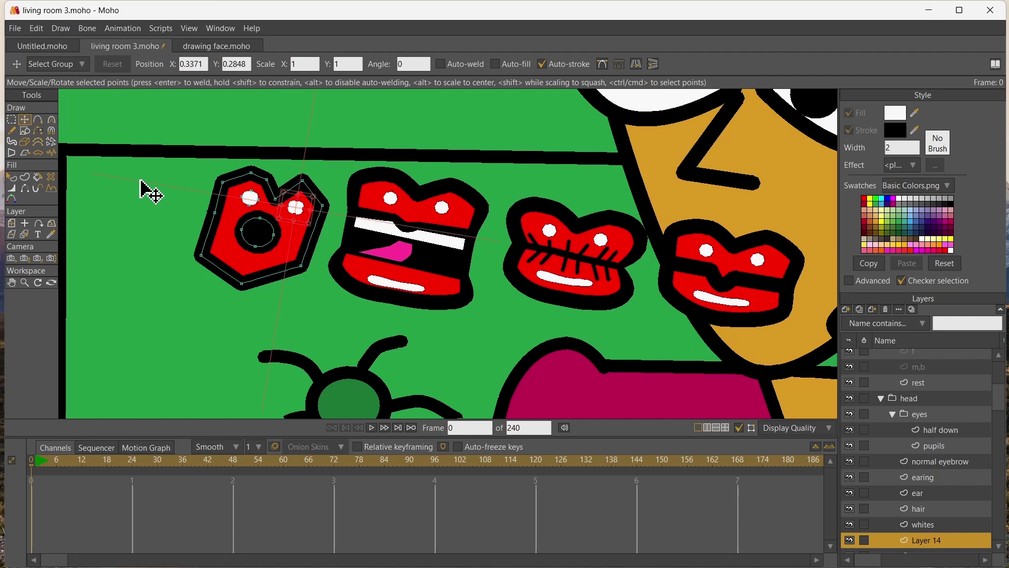
drag(173, 198, 118, 252)
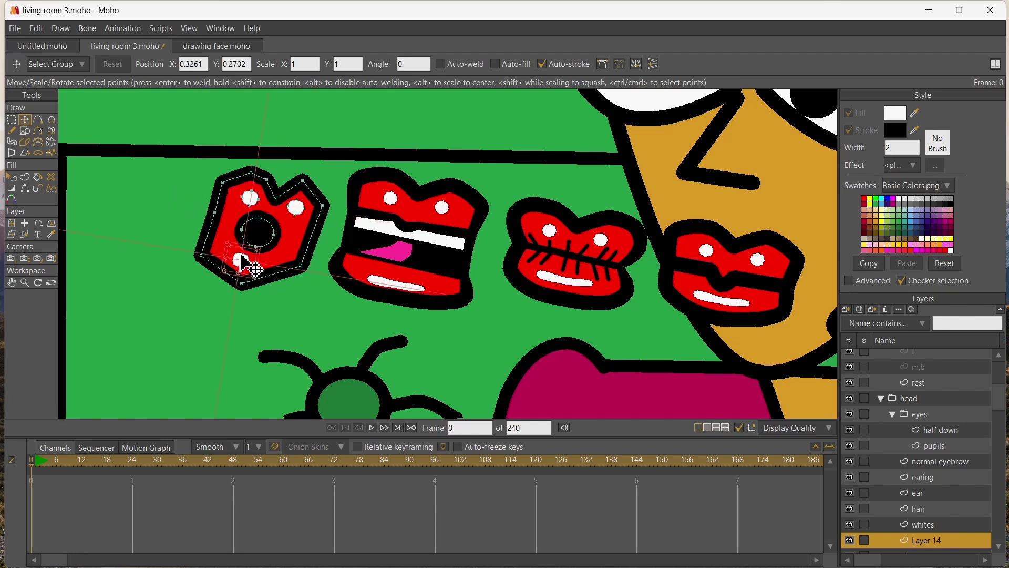
drag(255, 273, 147, 254)
Round the new mouth's upper lobes, lower lip edge and crescent highlight by adjusting their points' curvature
key(c)
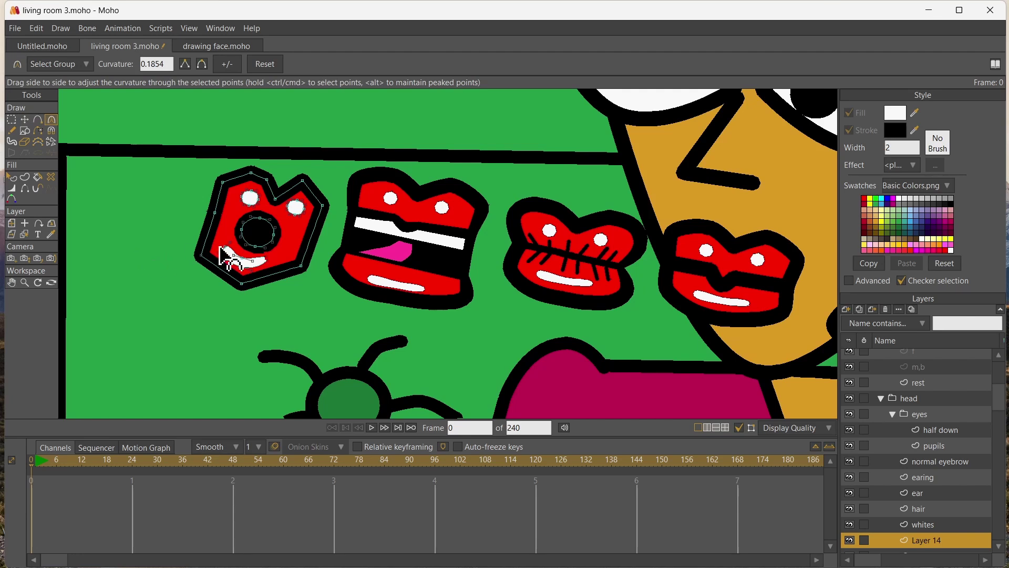
drag(288, 174, 327, 204)
drag(259, 180, 397, 168)
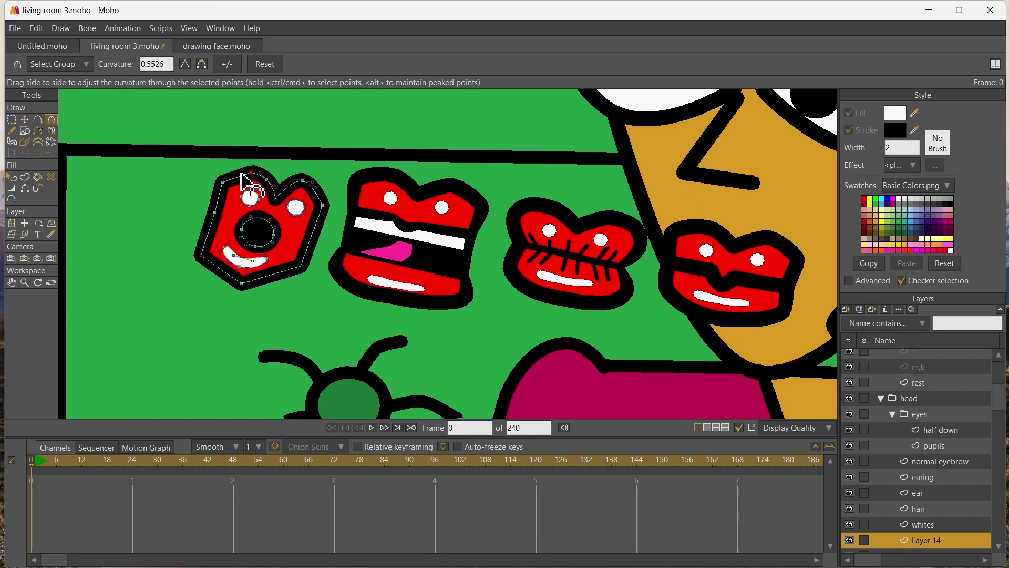
drag(210, 268, 273, 297)
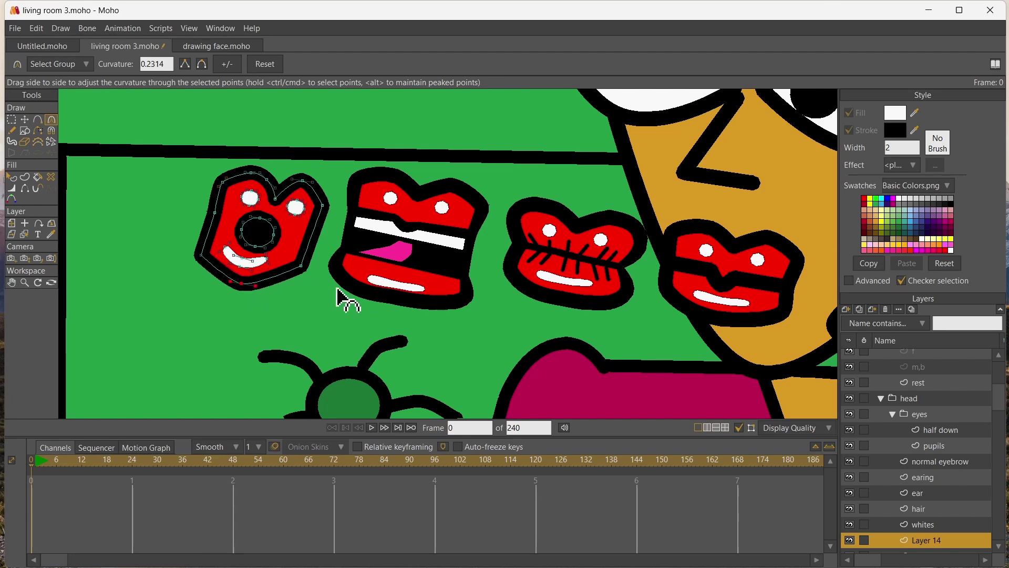
Narrow the new mouth by moving its side points inward, and shift the black circle and crescent highlight slightly right to centre them
click(25, 119)
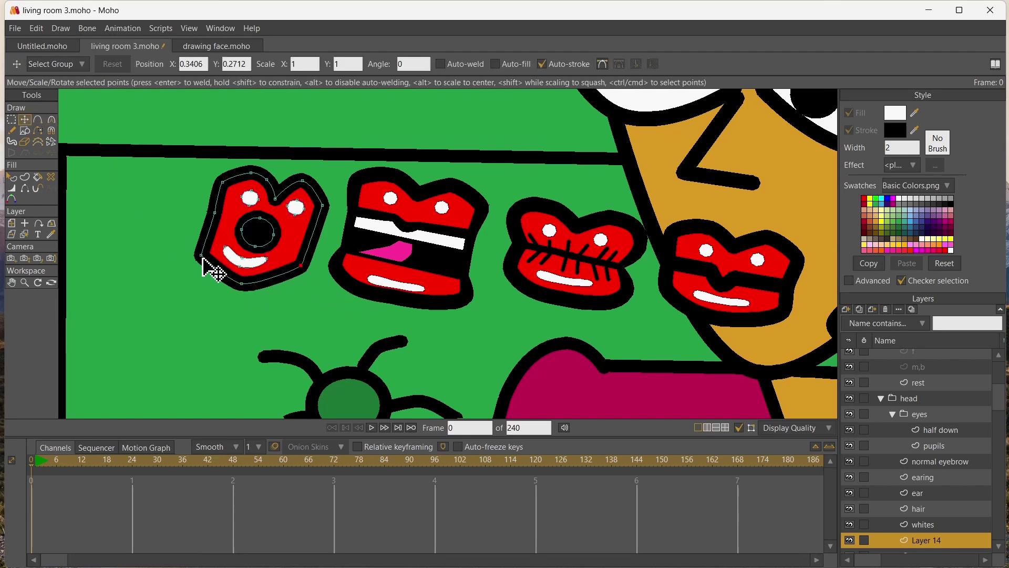
drag(202, 258, 207, 259)
drag(323, 197, 318, 198)
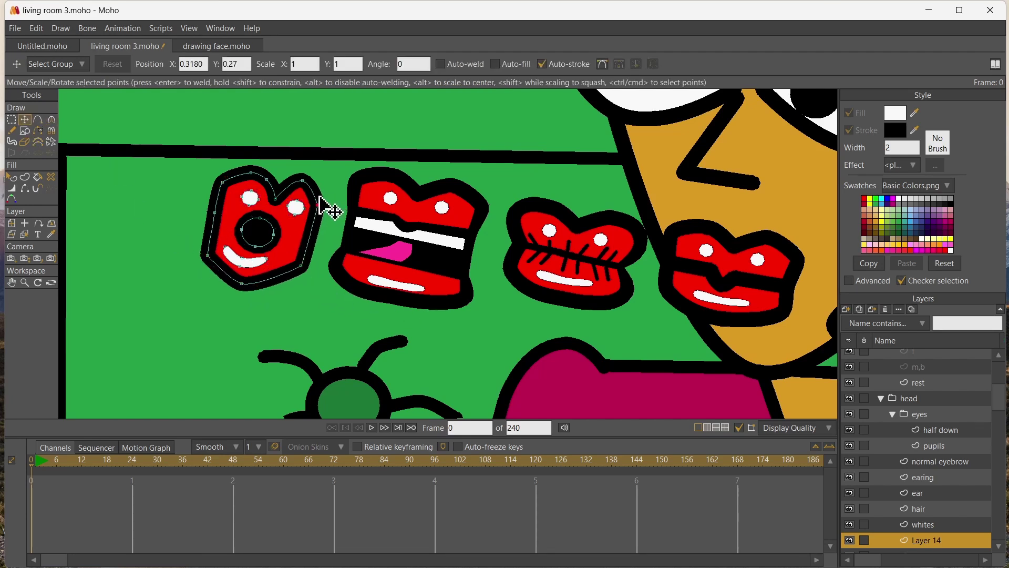
click(249, 228)
drag(248, 228, 251, 220)
click(238, 257)
drag(238, 256, 249, 256)
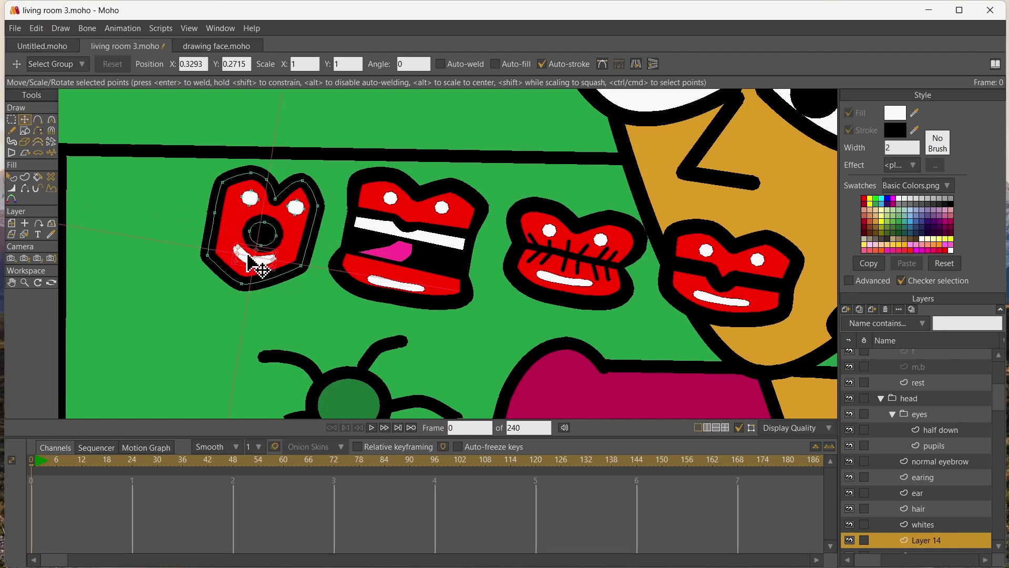
Reshape the new mouth's upper edge by raising the notch point between the two lobes
key(ctrl+a)
key(ctrl+d)
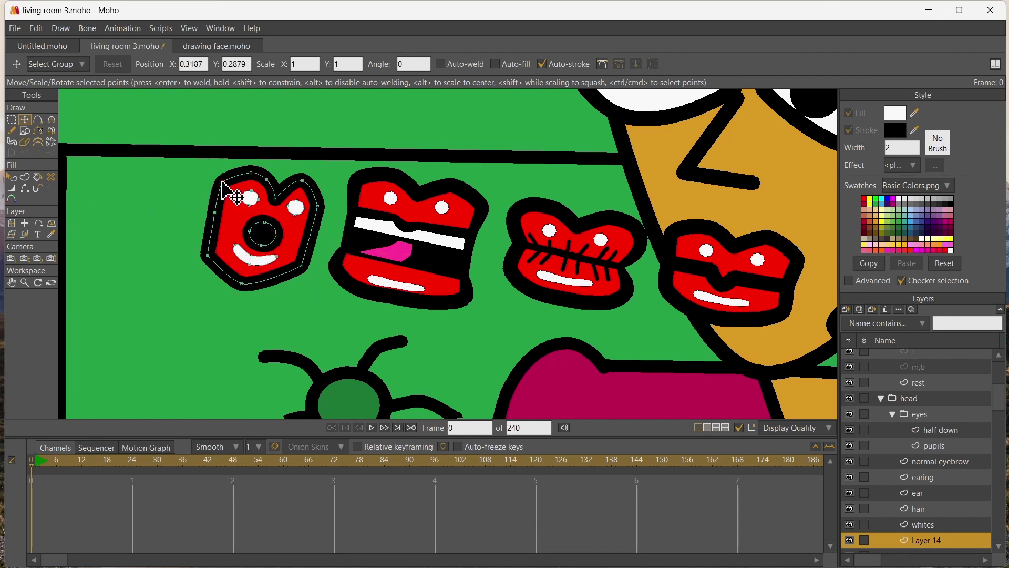
drag(271, 198, 266, 182)
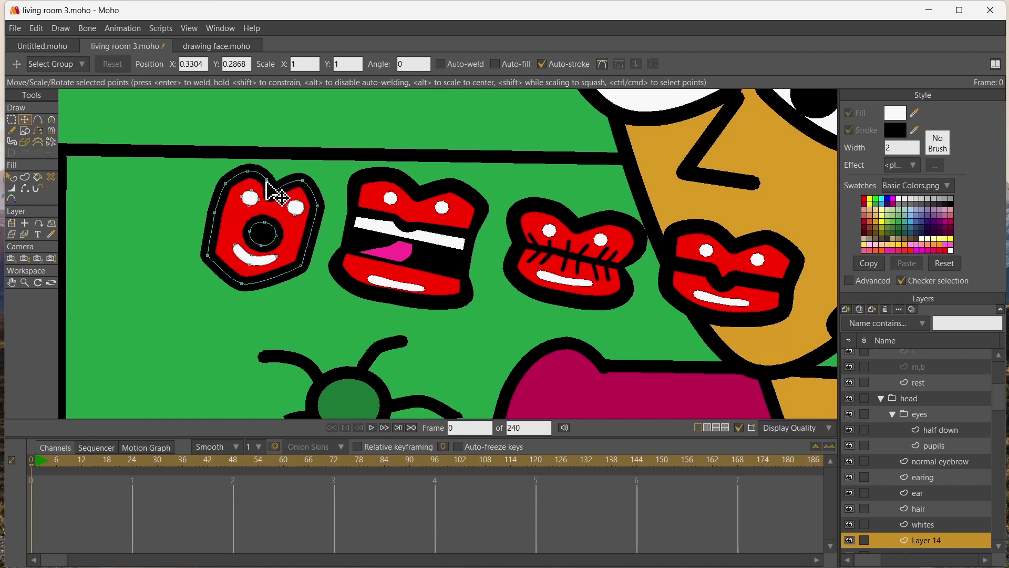
key(ctrl+z)
Scale the whole new mouth down and thin its outline to a line width of about 37 percent
click(11, 120)
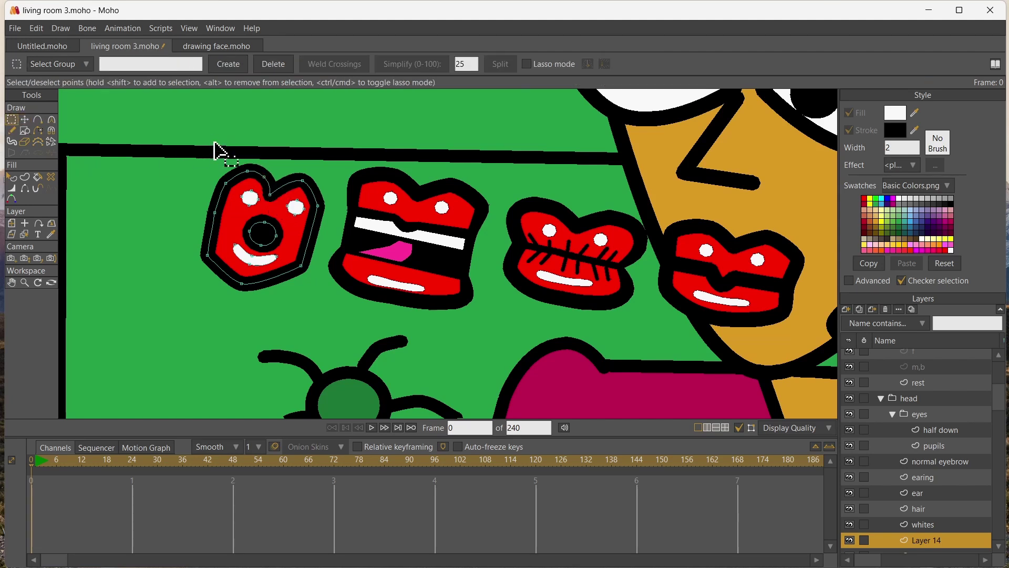
drag(174, 154, 334, 313)
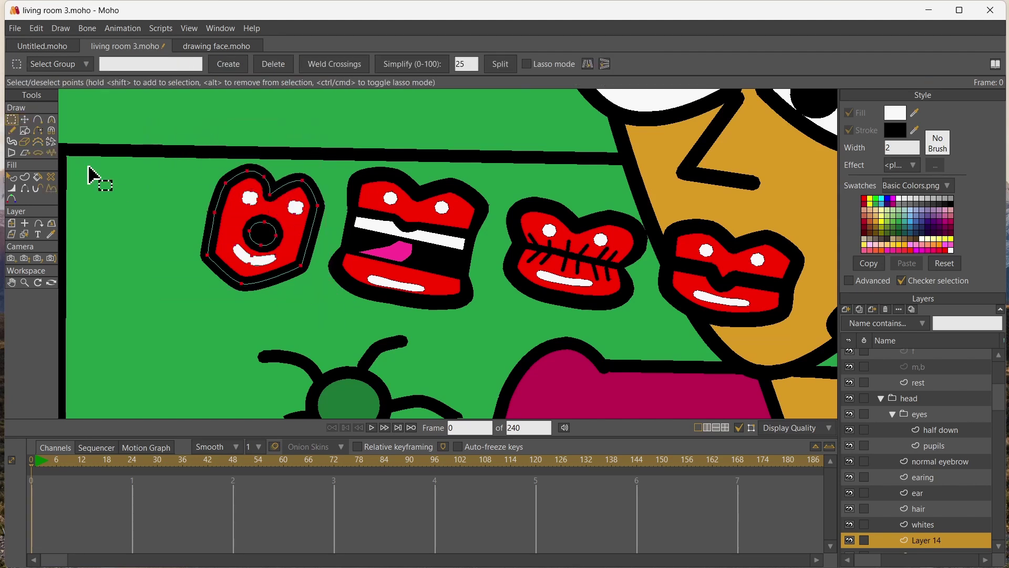
click(24, 119)
drag(225, 174, 263, 221)
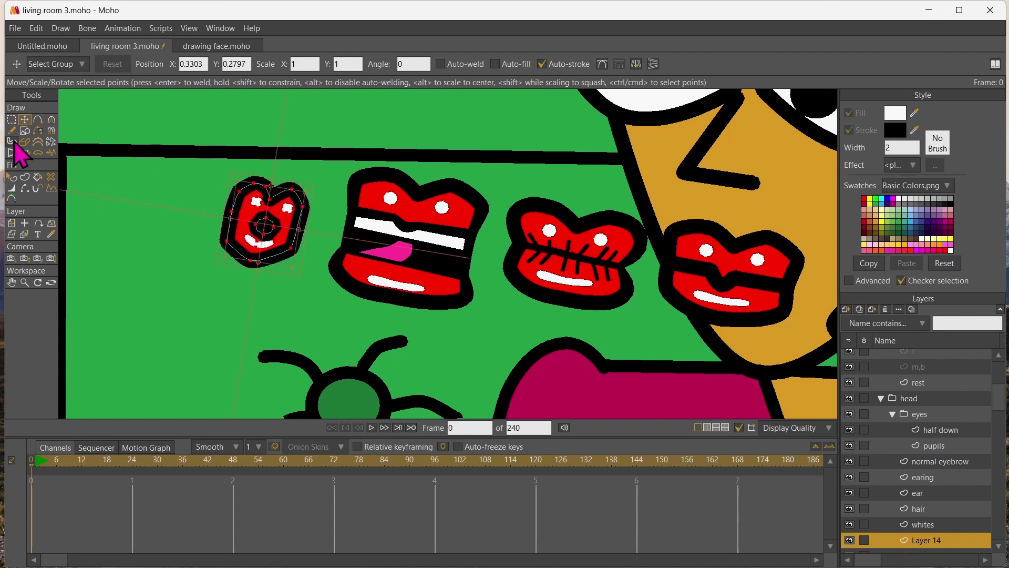
click(11, 188)
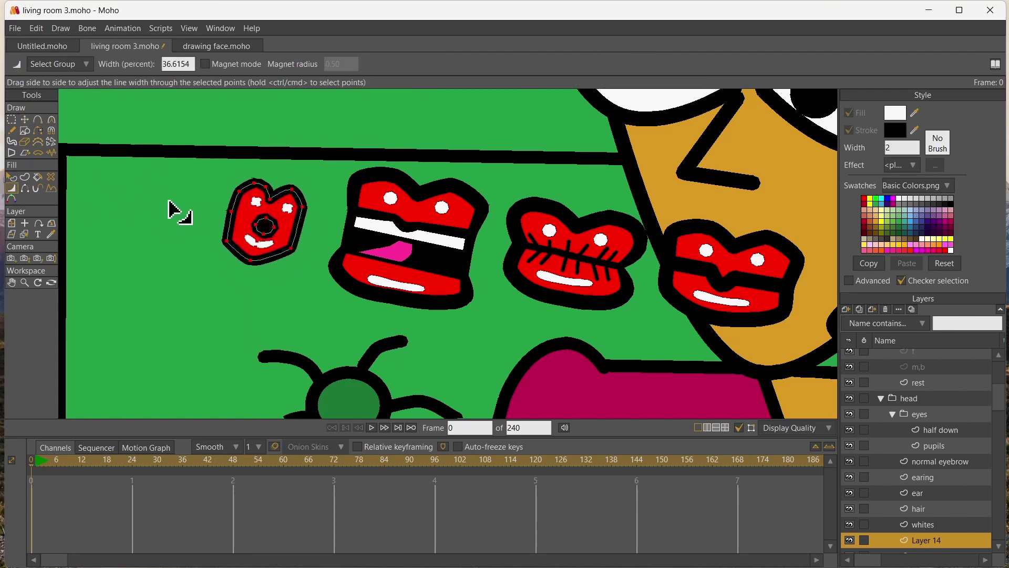
Rename the new mouth's layer as O
scroll(908, 427, down, 3)
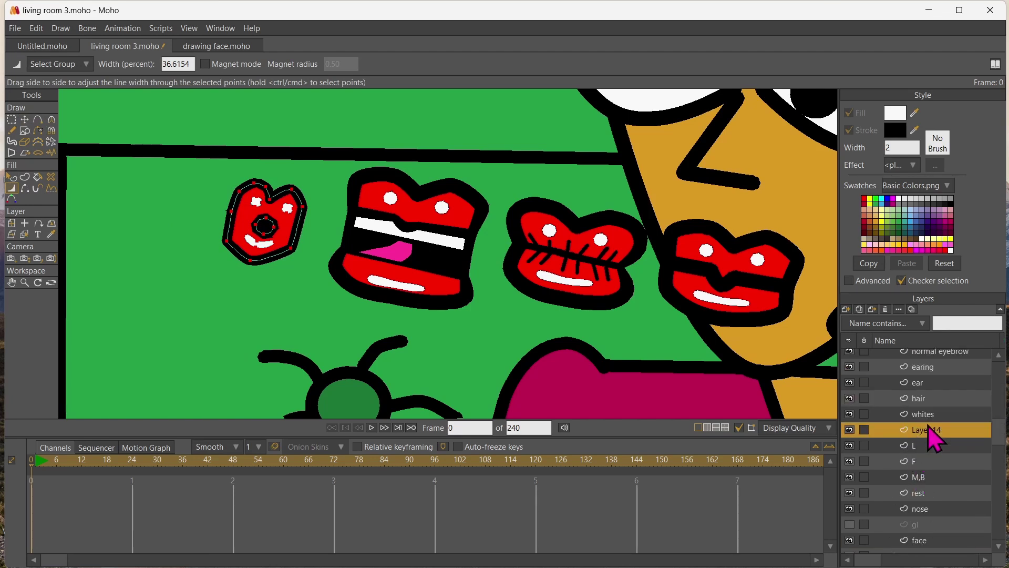
double_click(926, 429)
text(O)
key(Return)
Duplicate the L mouth layer as AE and place it above the O layer
click(922, 447)
click(860, 309)
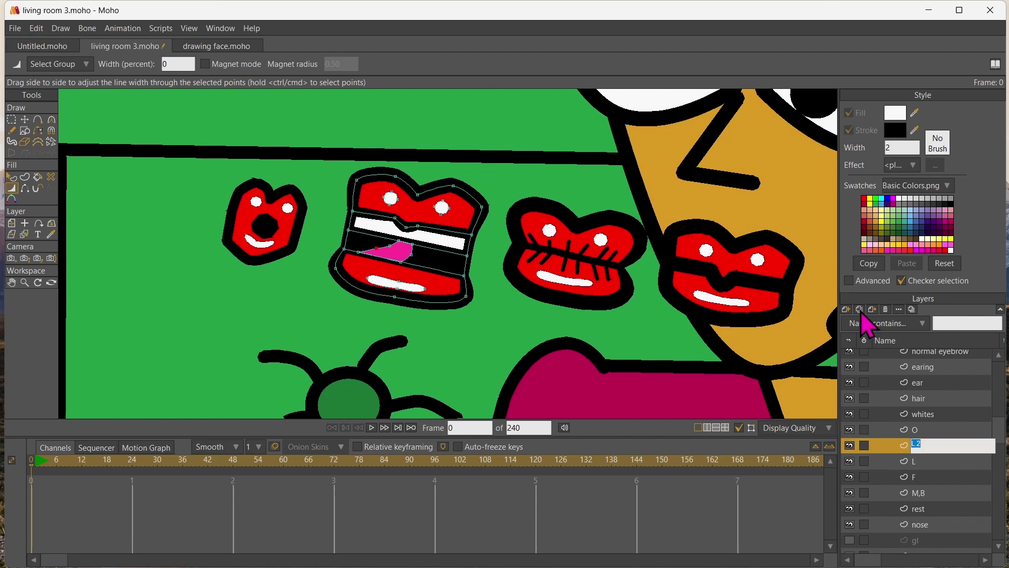
key(Return)
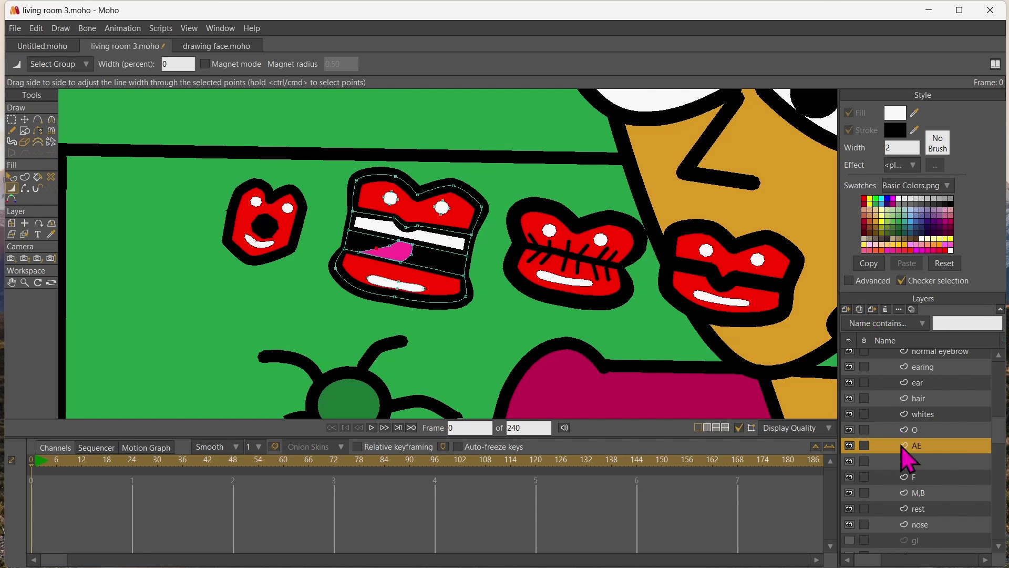
drag(918, 446, 918, 419)
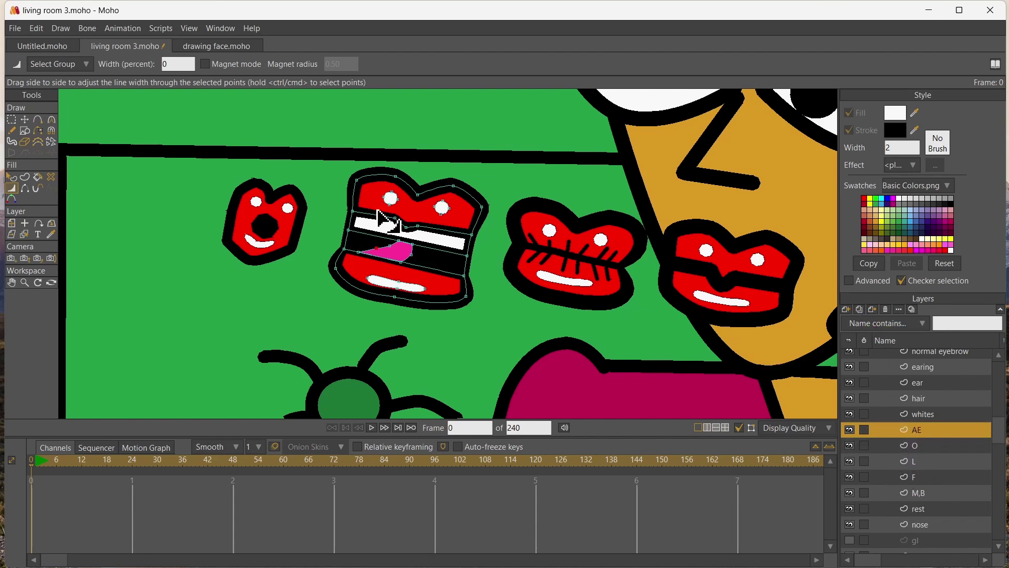
Move the AE mouth to the left of the O mouth
click(11, 222)
drag(203, 259, 387, 342)
click(11, 282)
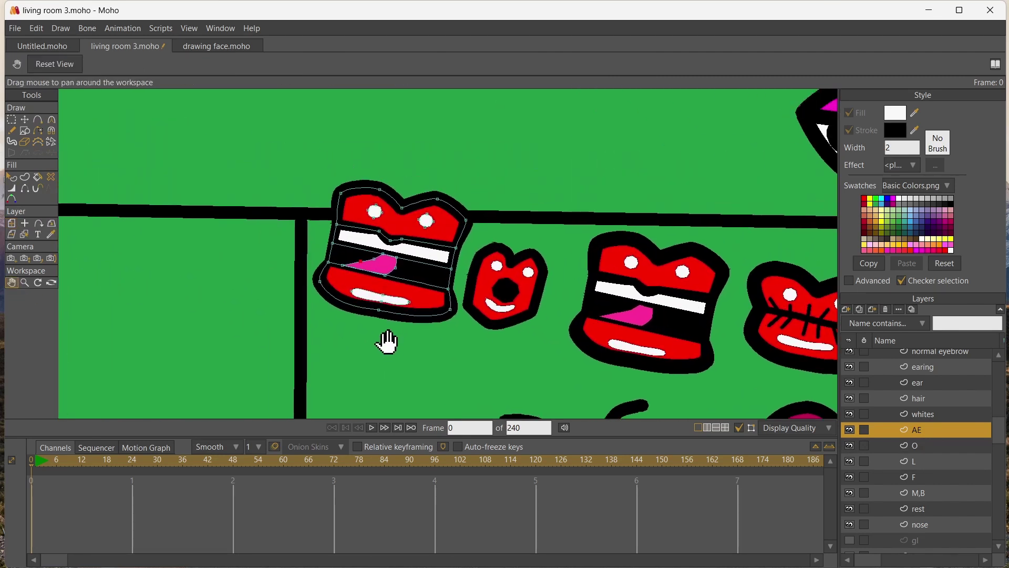
Open the AE mouth wider by moving its lower lip points down
click(12, 120)
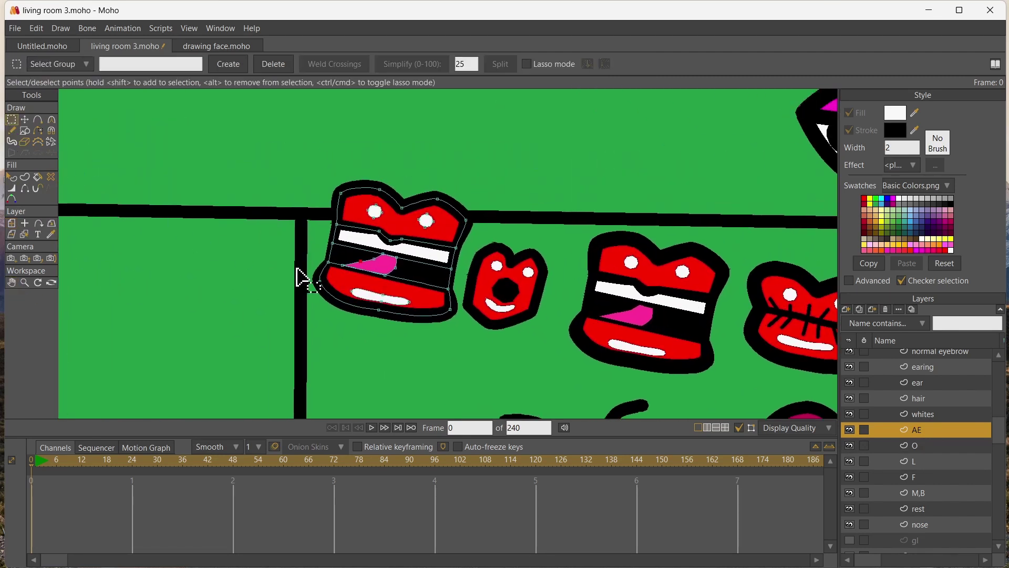
click(382, 272)
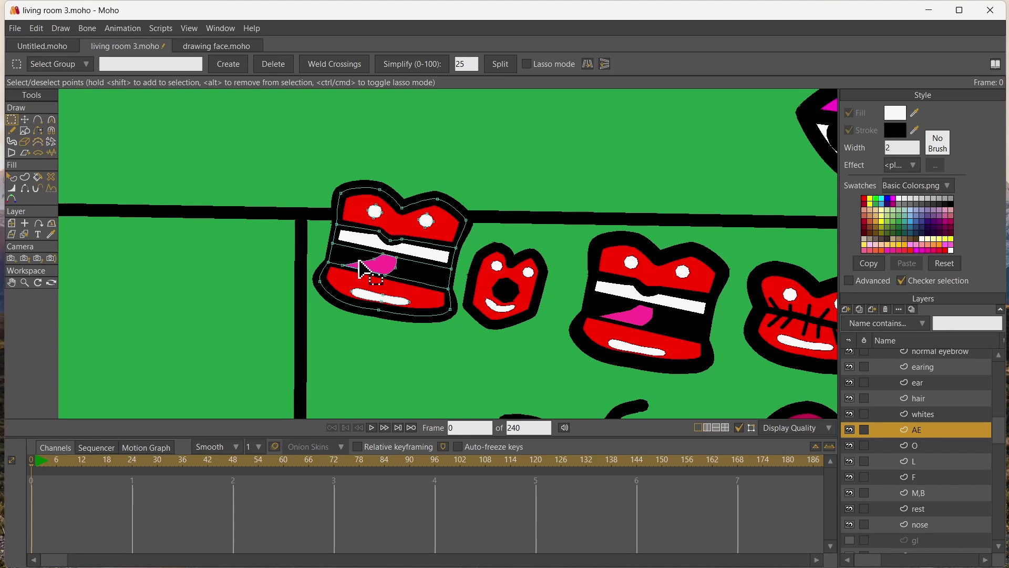
click(332, 255)
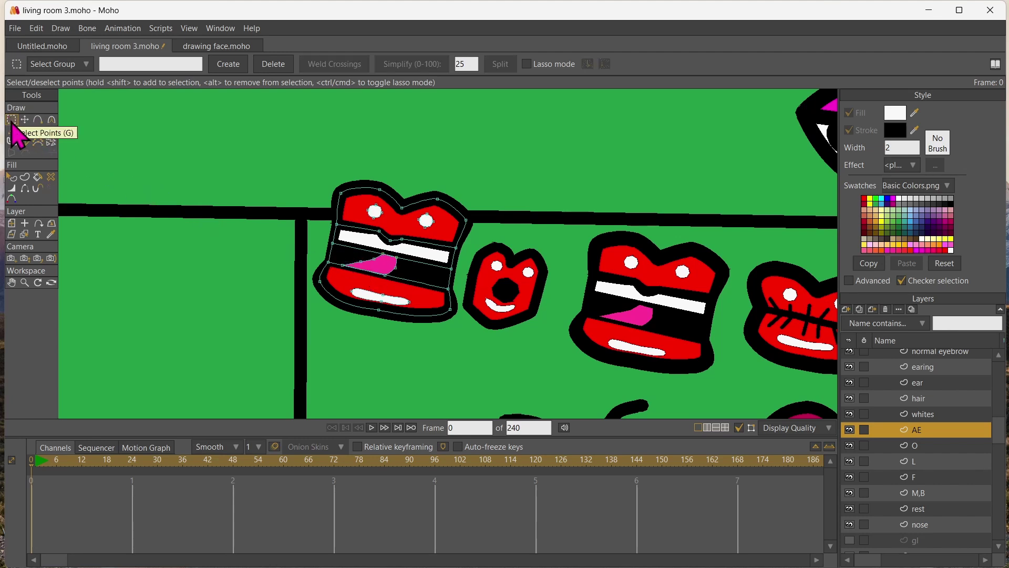
drag(305, 260, 456, 343)
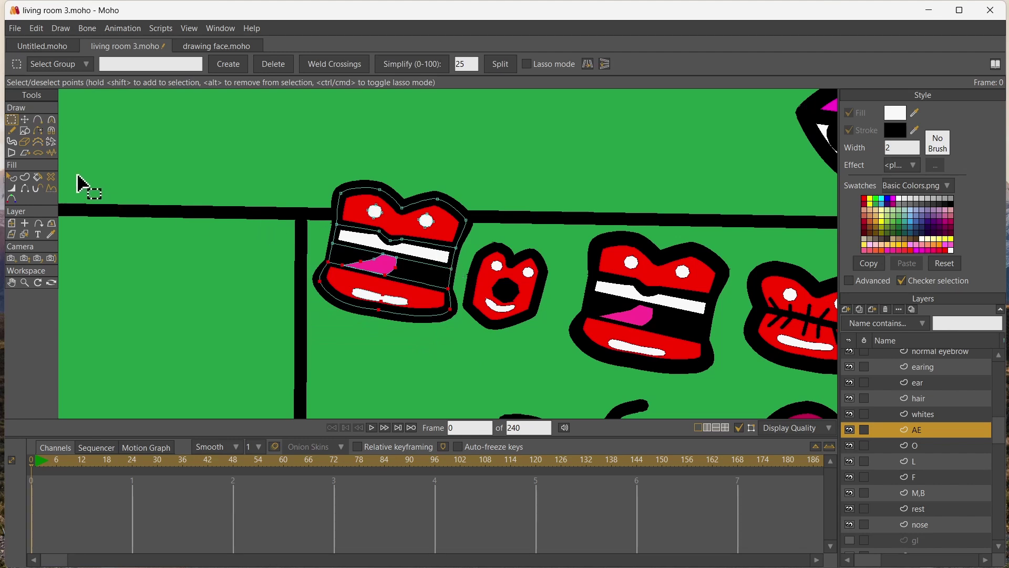
click(25, 120)
drag(136, 185, 144, 202)
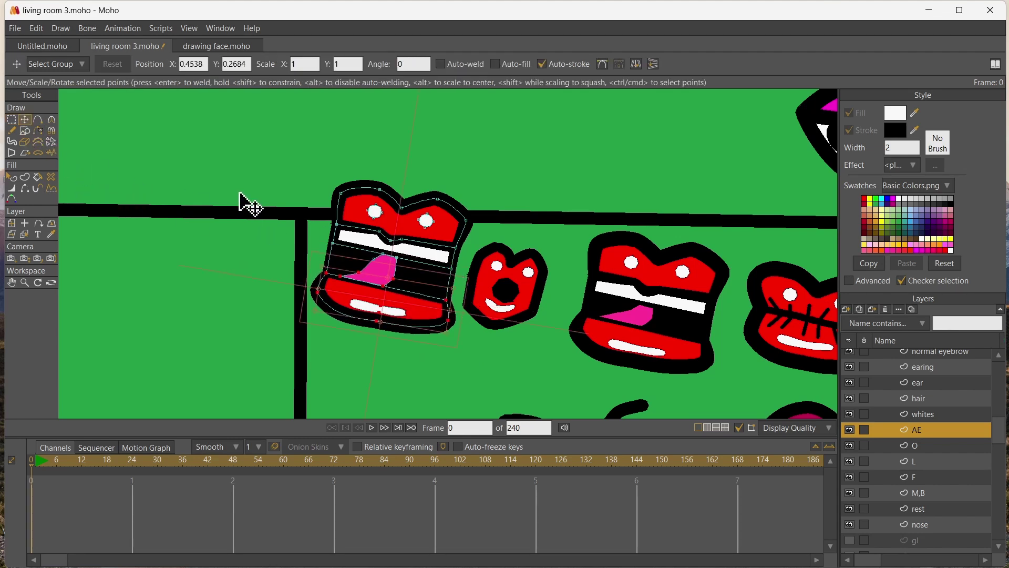
Reshape the AE mouth's tongue so it extends from the mouth's left inner edge, and round its tip with the Curvature tool
click(361, 281)
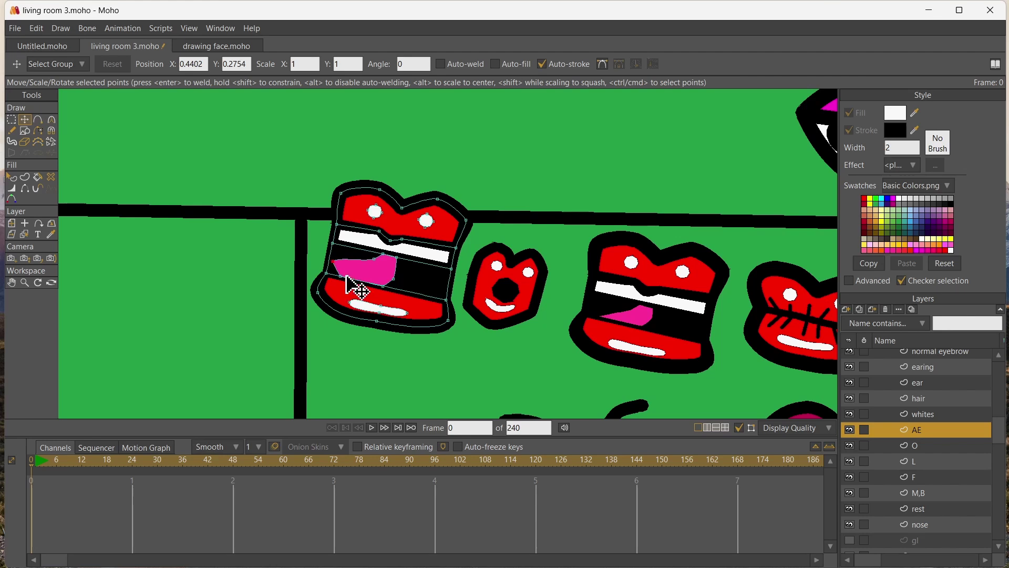
drag(346, 276, 81, 216)
key(c)
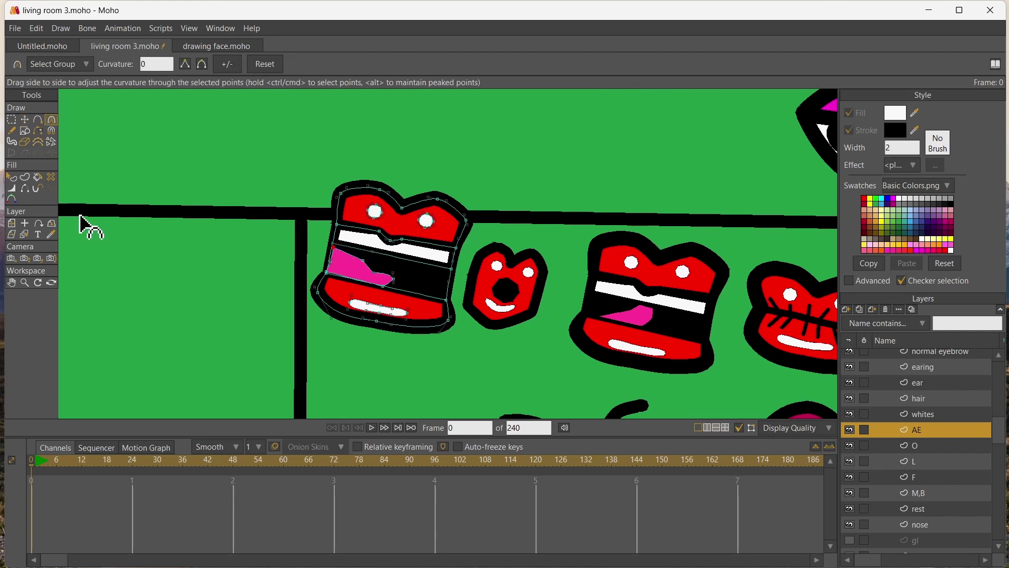
key(t)
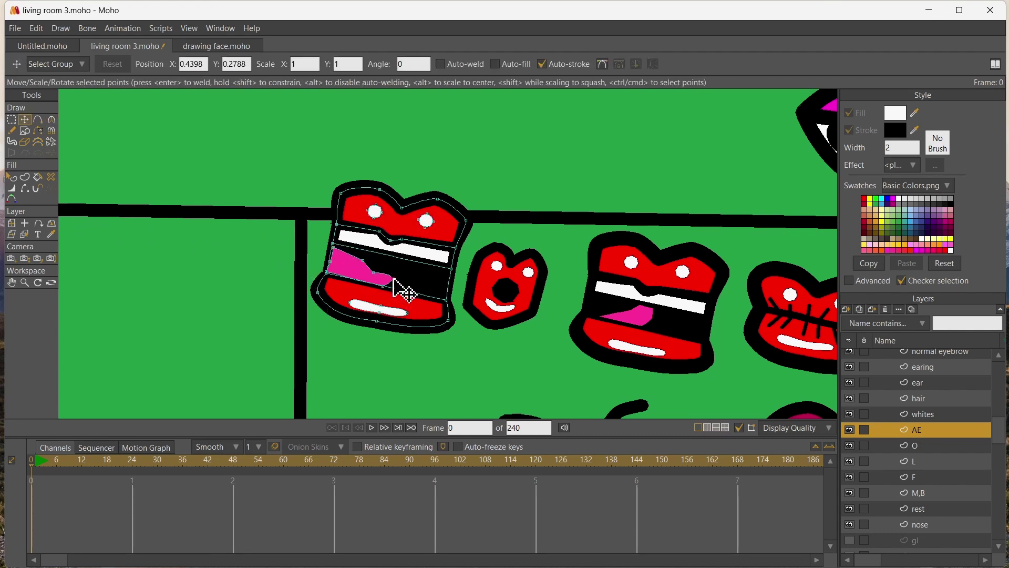
mouse_move(392, 278)
mouse_down()
mouse_move(378, 288)
mouse_move(324, 274)
mouse_move(333, 264)
mouse_move(379, 270)
mouse_up()
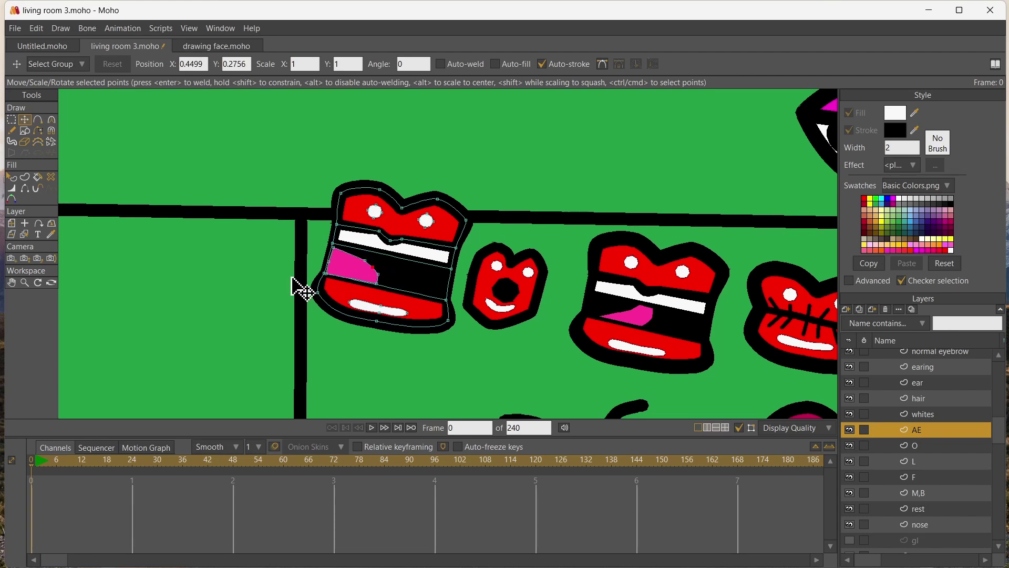
key(c)
drag(386, 284, 531, 298)
drag(365, 263, 463, 294)
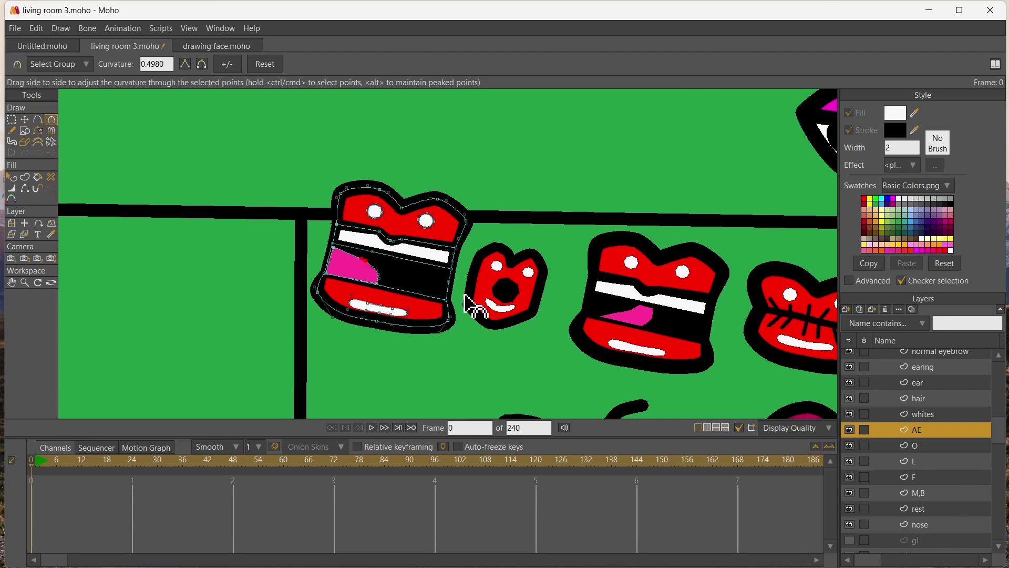
Select all points of the AE mouth and flip them horizontally
scroll(344, 279, down, 8)
scroll(345, 279, down, 1)
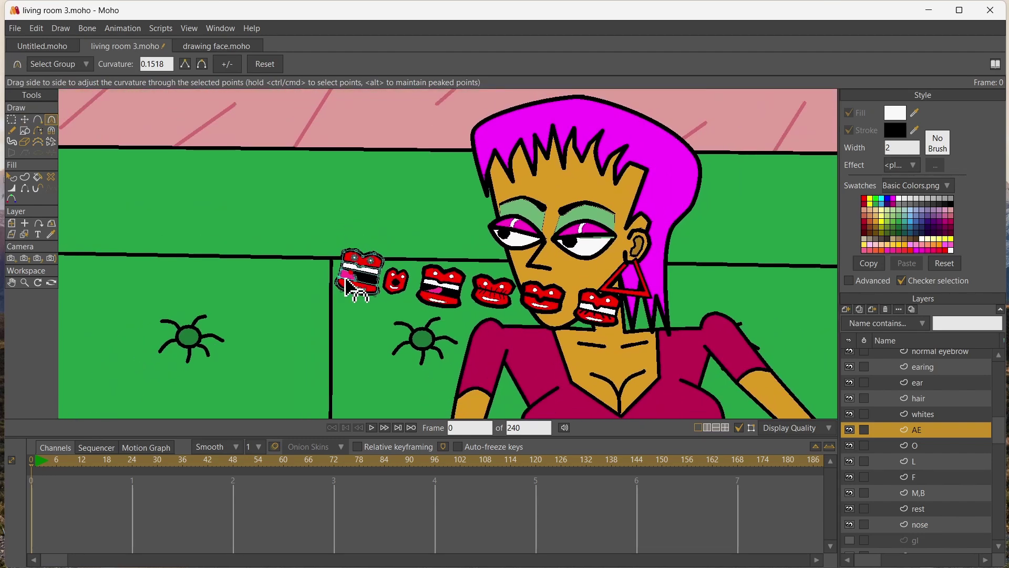
scroll(513, 293, up, 3)
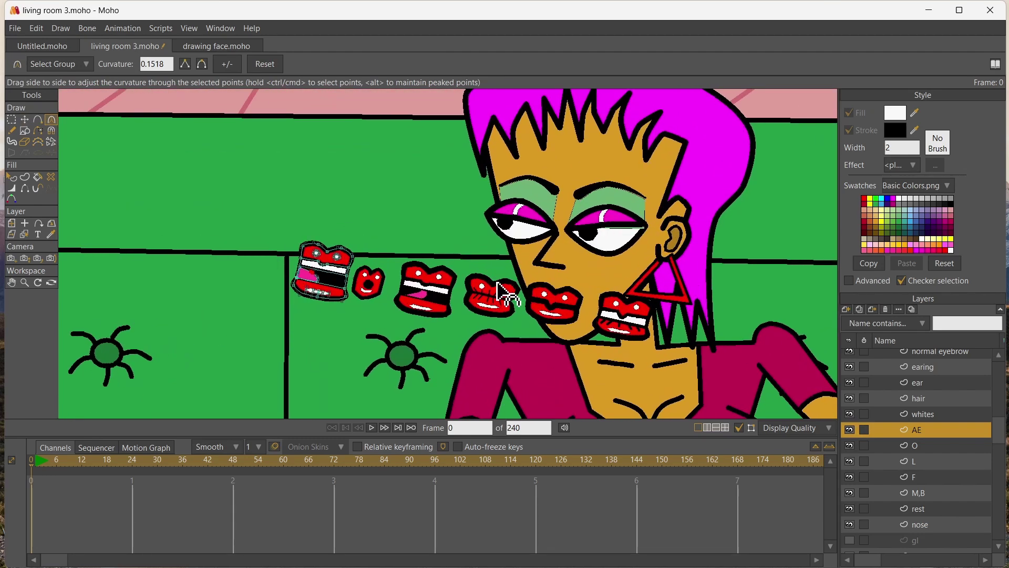
click(24, 234)
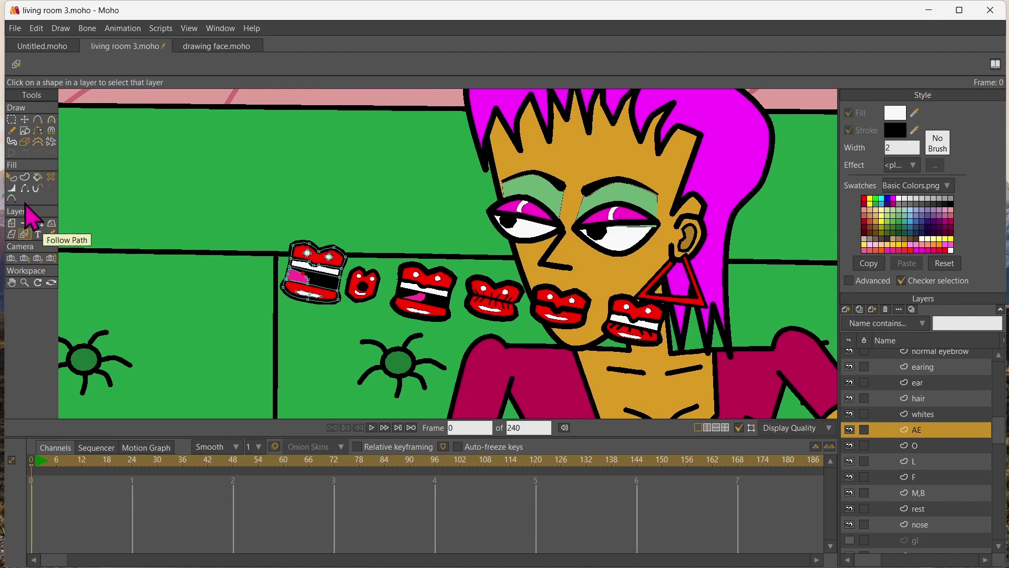
click(11, 120)
drag(257, 203, 378, 331)
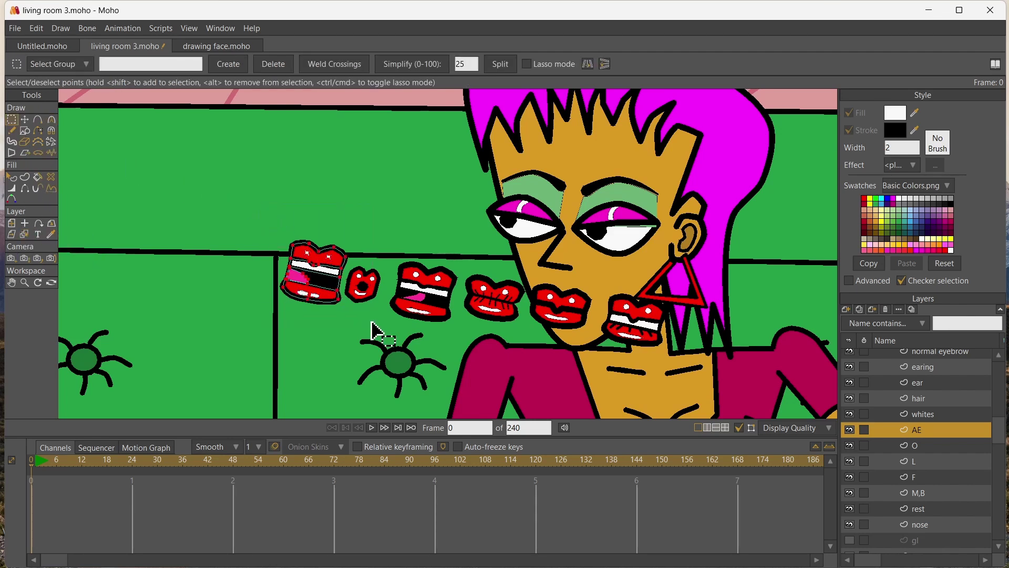
click(587, 66)
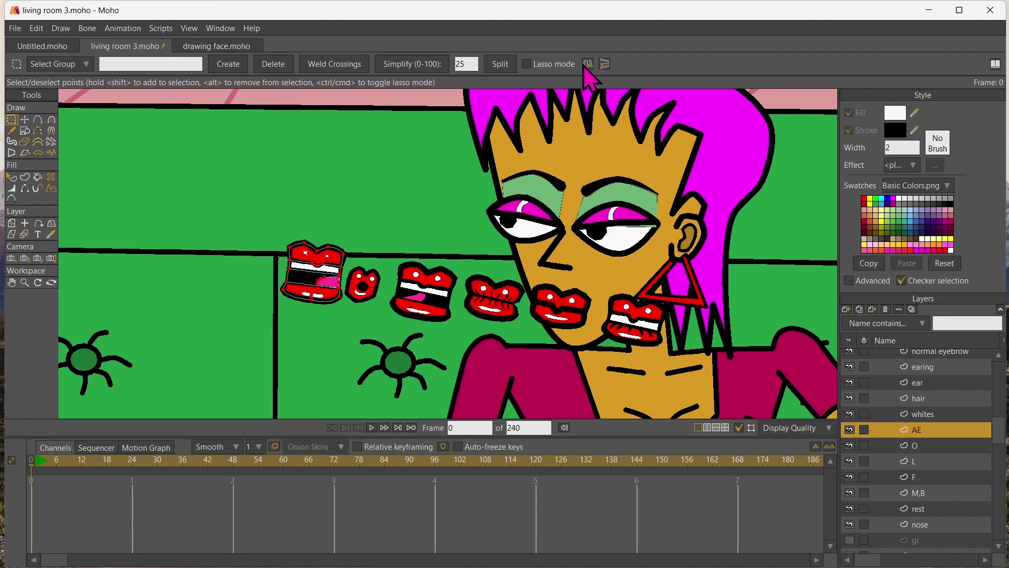
click(25, 119)
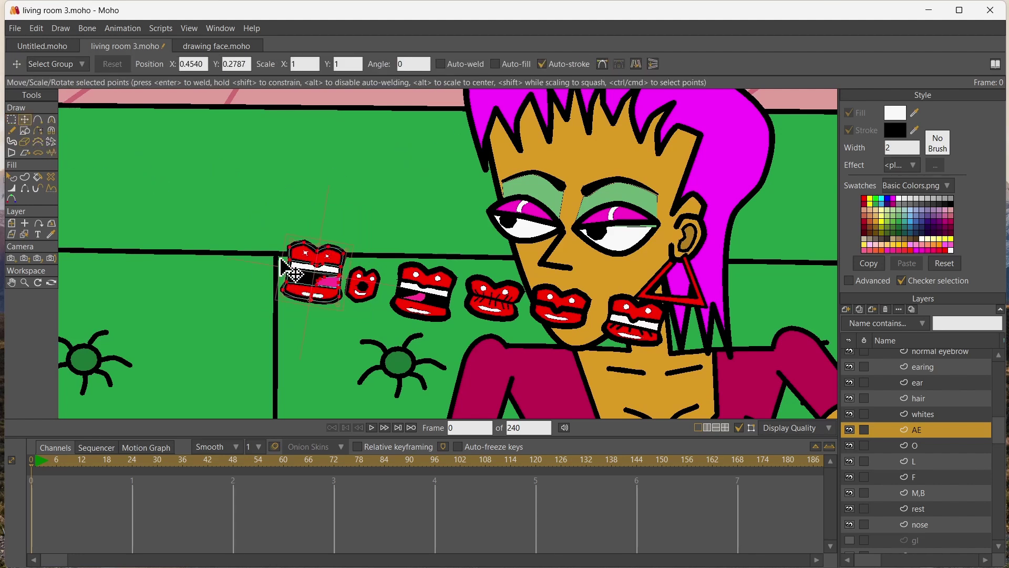
Select all points of the O mouth and the L mouth in turn and flip each mouth horizontally
click(221, 270)
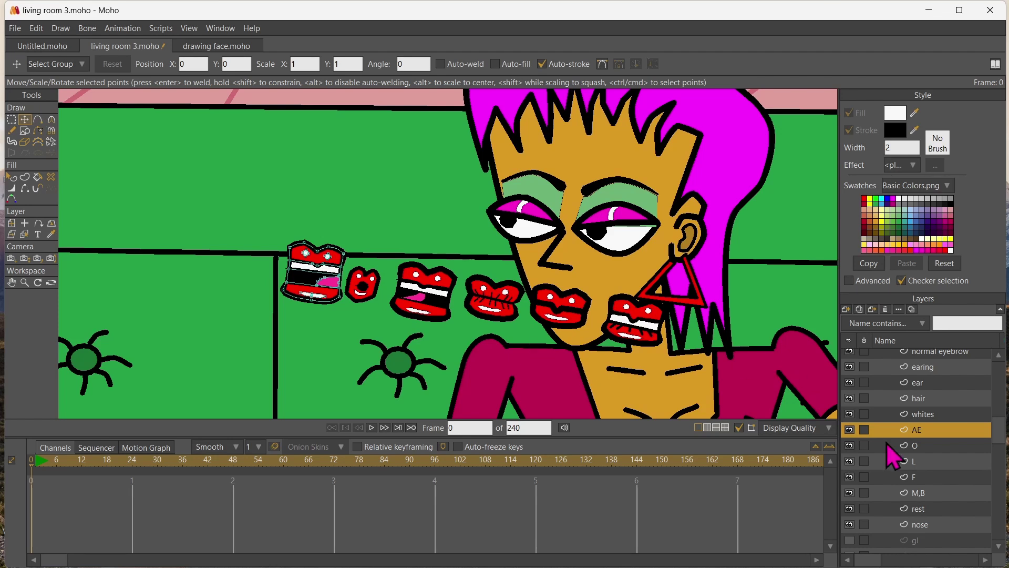
click(915, 445)
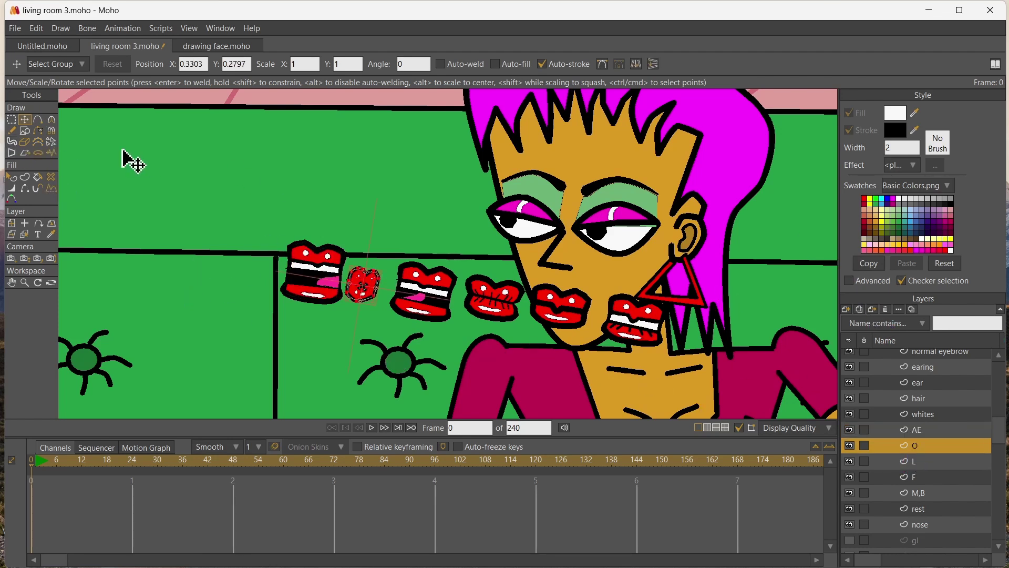
click(11, 121)
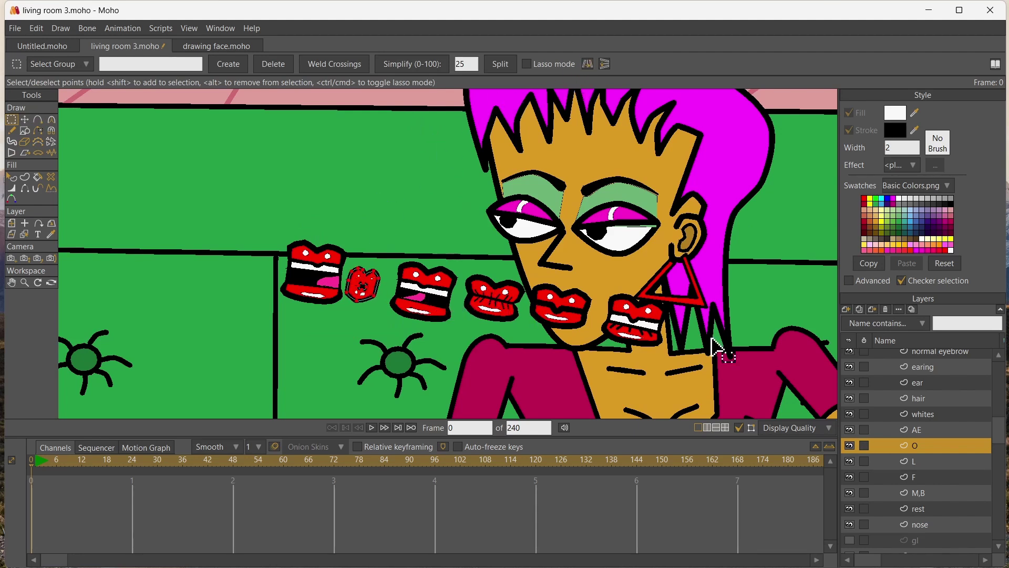
click(919, 461)
drag(342, 215, 490, 343)
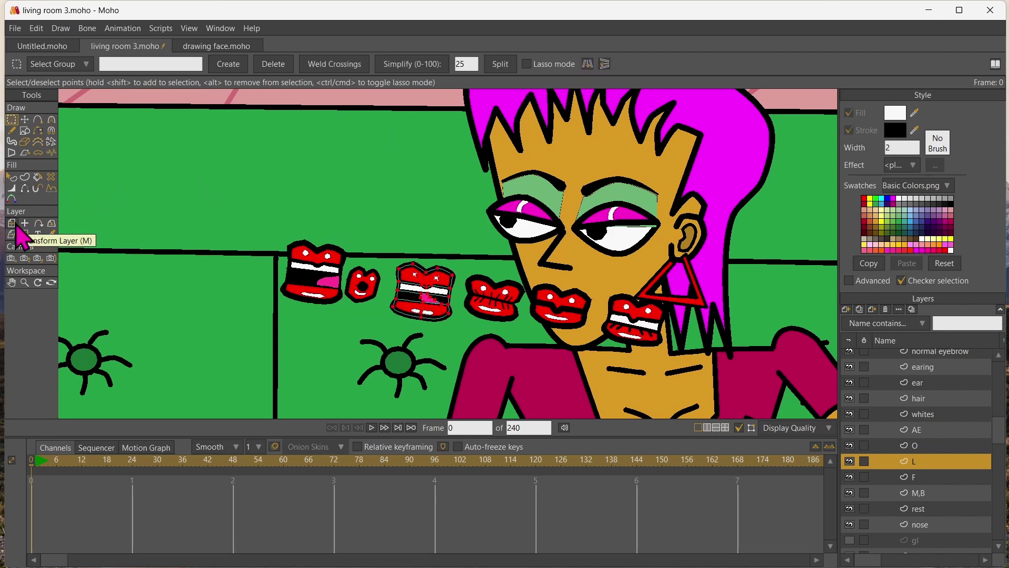
Select all points of the F mouth and the M,B mouth in turn and flip each mouth horizontally
click(918, 478)
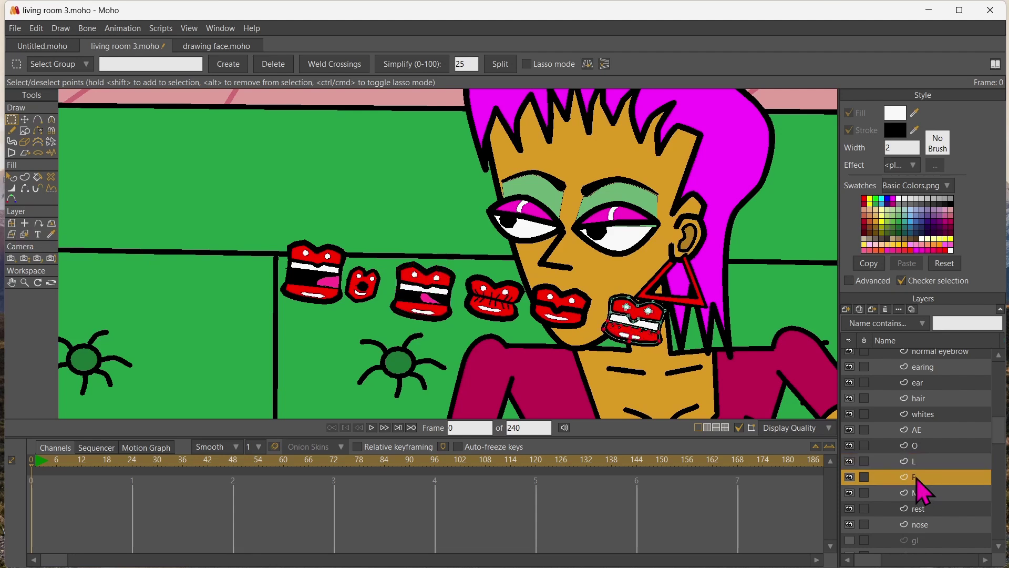
drag(591, 279, 678, 352)
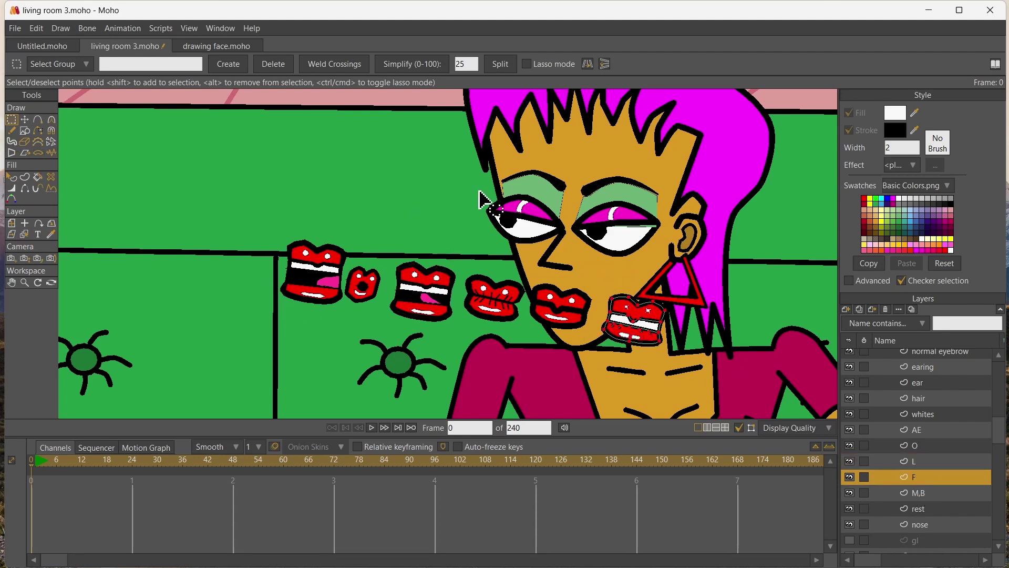
click(917, 491)
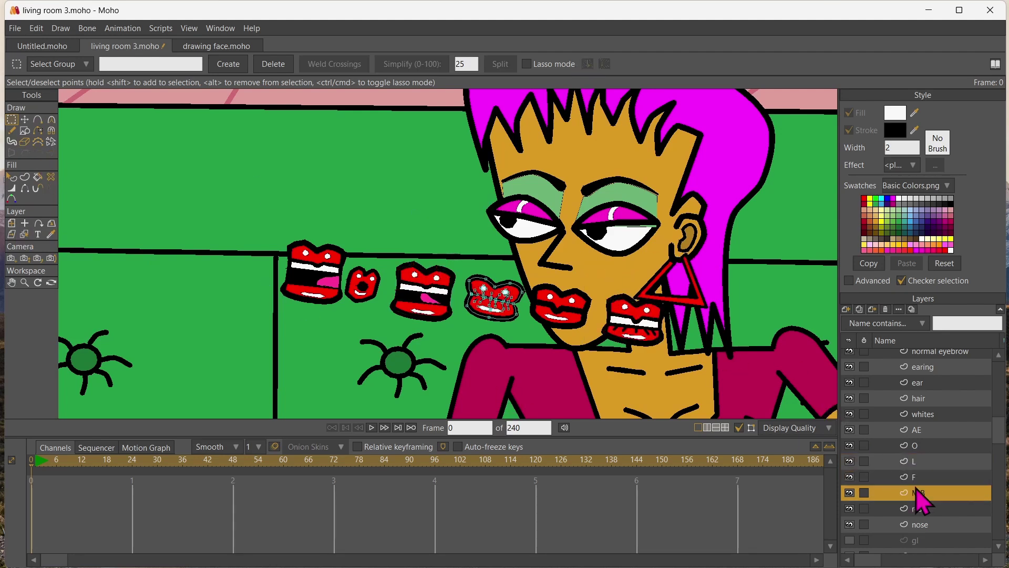
key(ctrl+a)
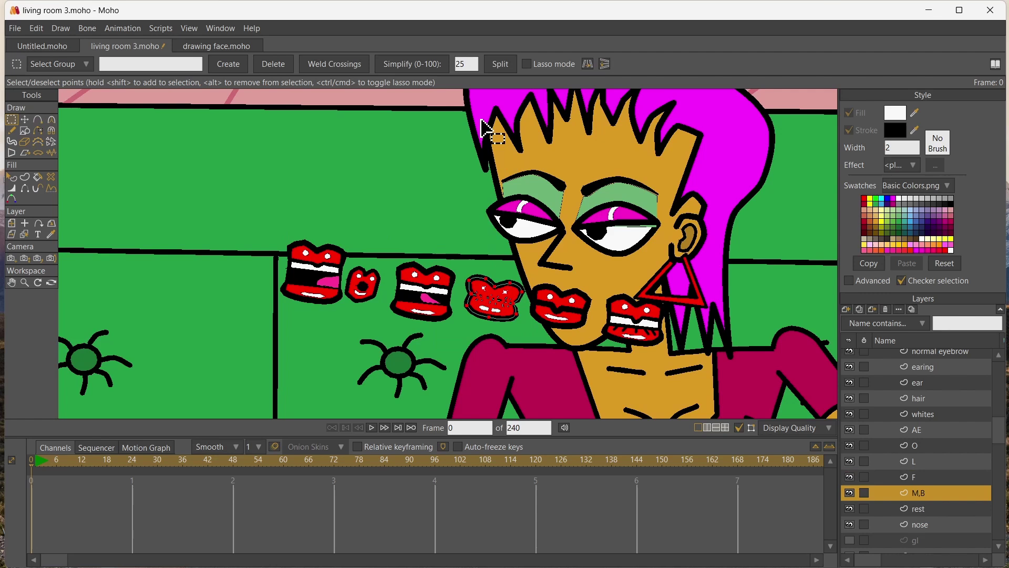
click(587, 64)
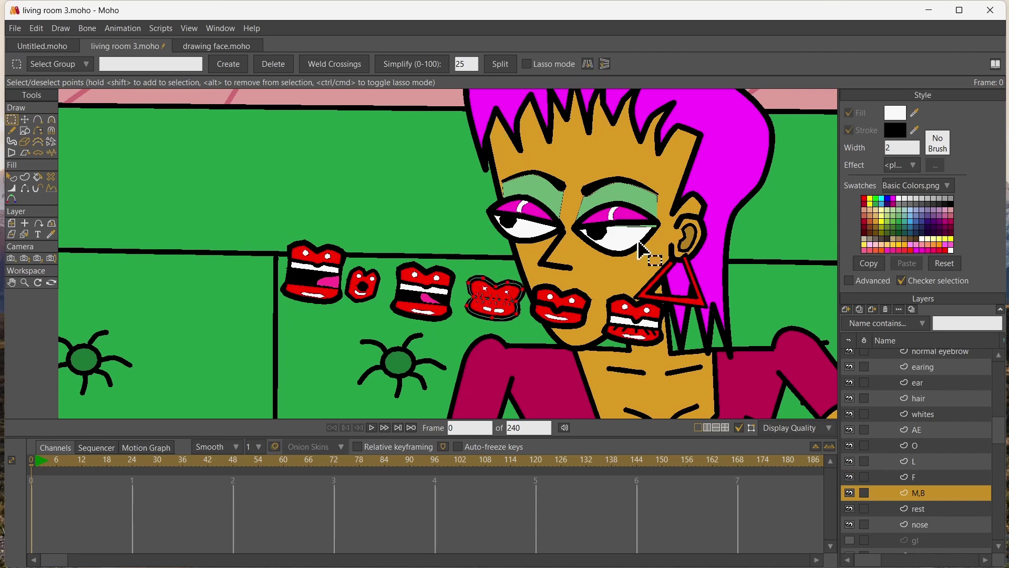
Set the layer origin of each mouth shape, M,B, F, L, O and AE, at the centre of its own lips
click(12, 223)
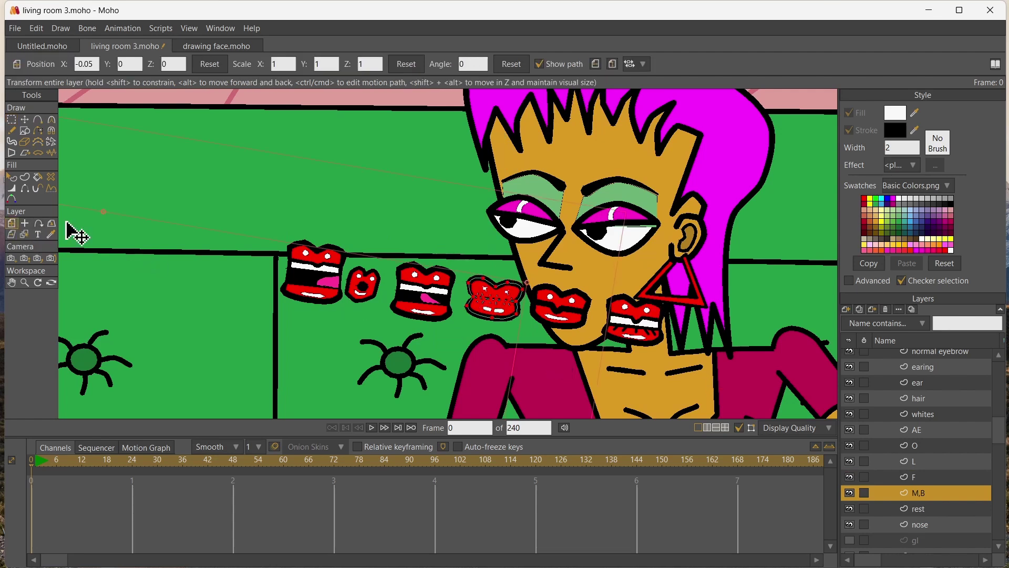
click(25, 223)
click(924, 477)
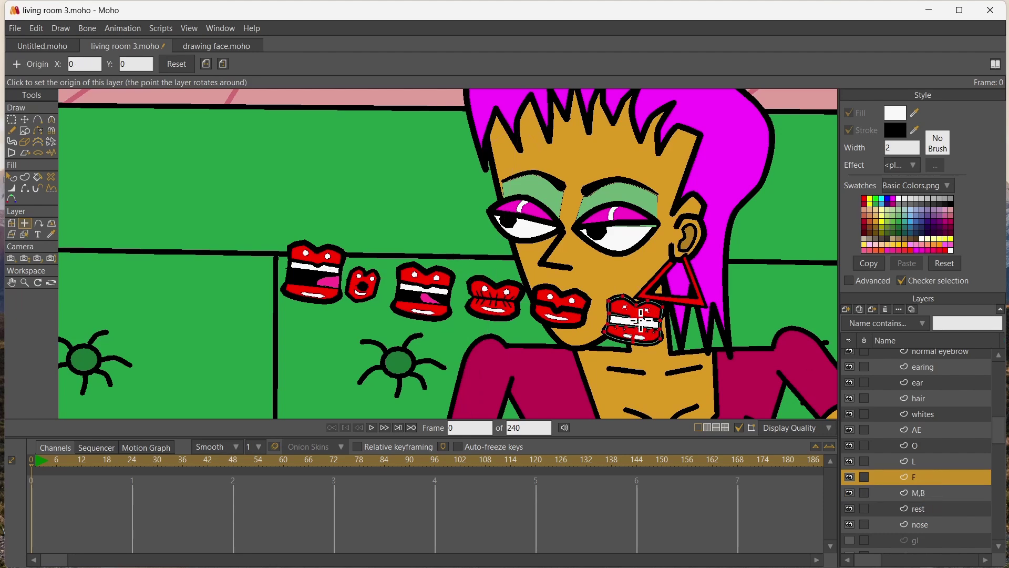
click(927, 462)
click(504, 303)
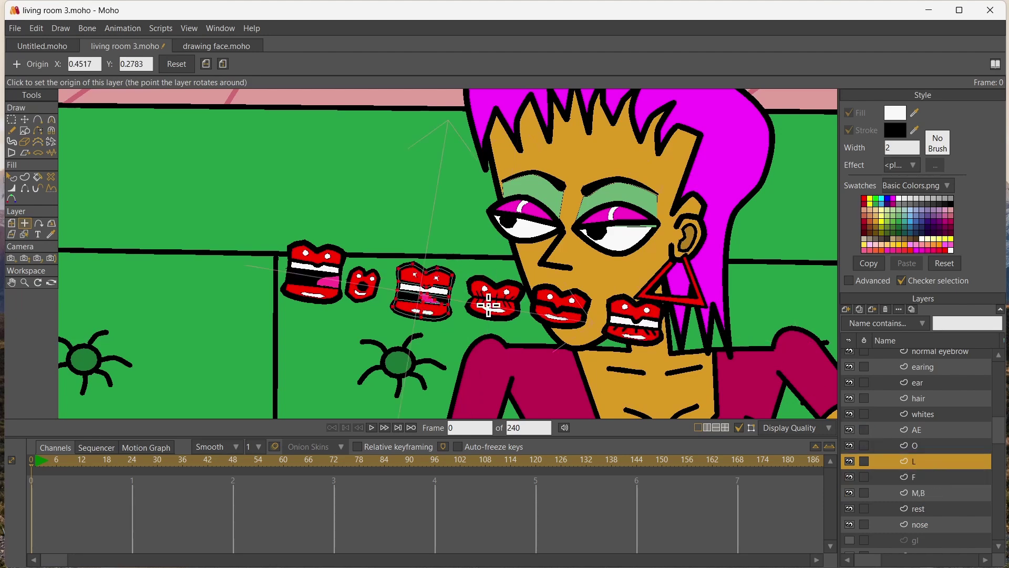
click(917, 445)
click(365, 289)
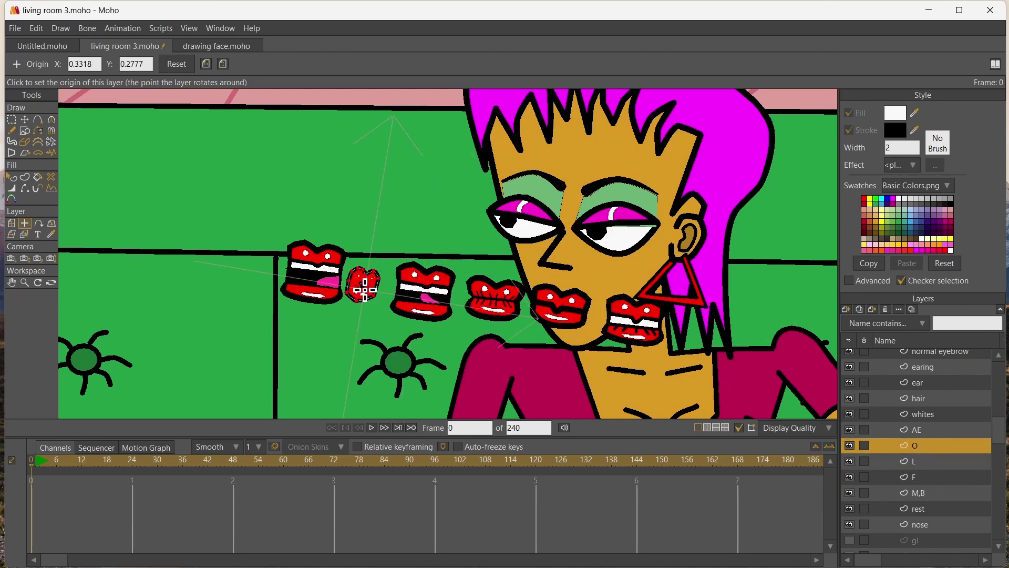
click(917, 429)
click(320, 274)
Move the M,B and F mouth layers onto the rest mouth on the character's face with Transform Layer
scroll(164, 255, down, 10)
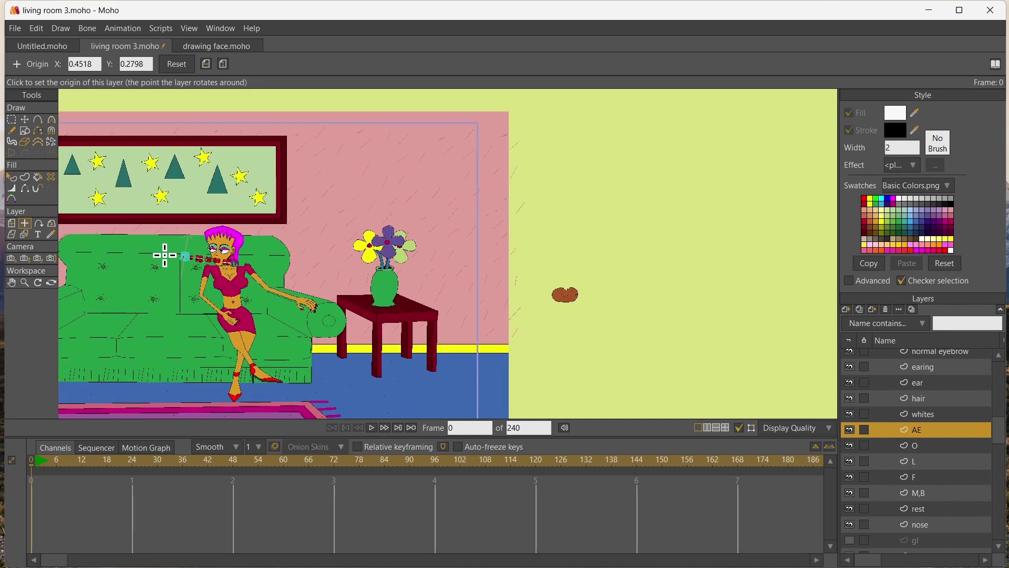
scroll(164, 255, down, 5)
scroll(165, 255, up, 4)
click(11, 283)
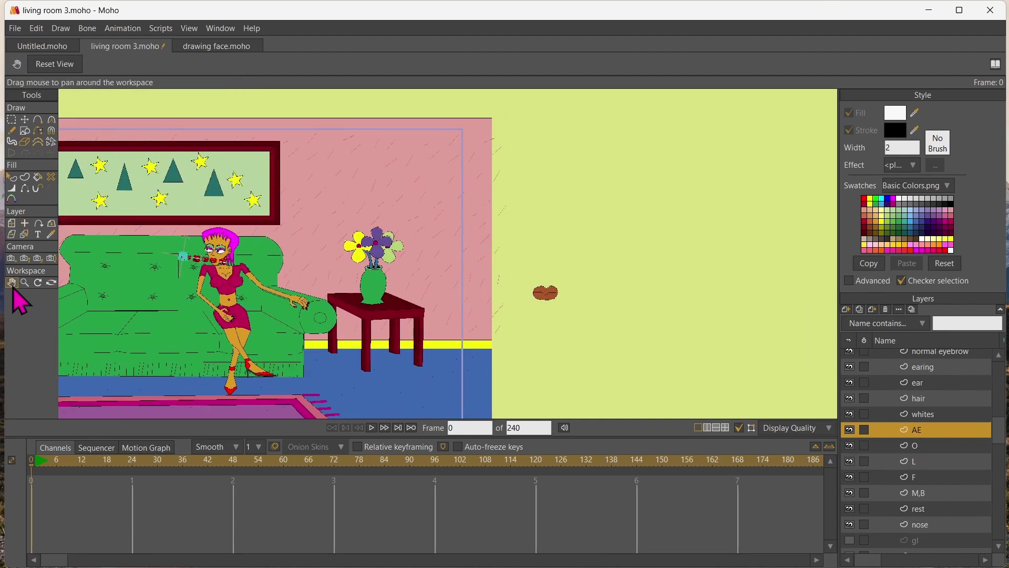
drag(208, 268, 429, 268)
scroll(319, 241, up, 8)
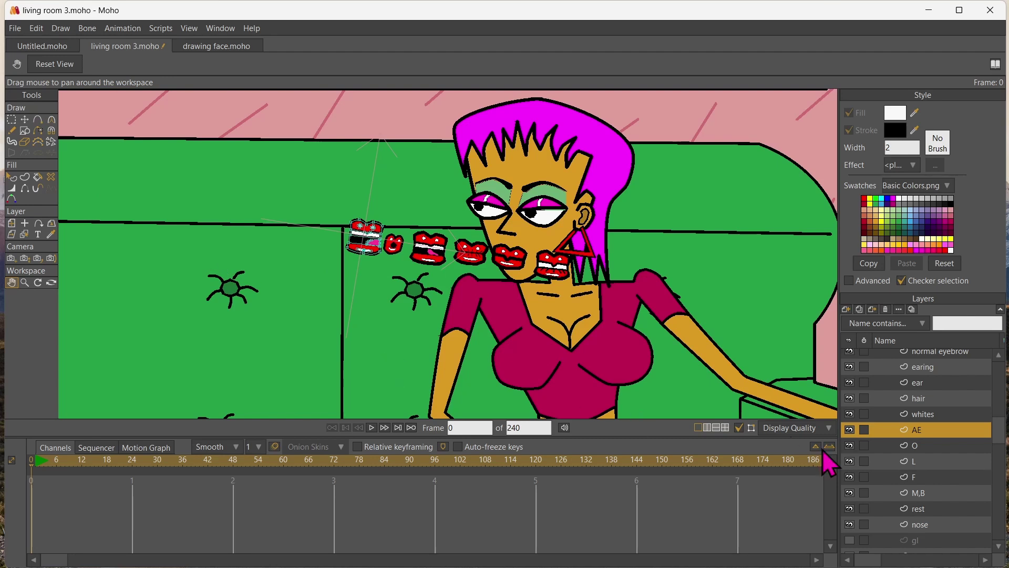
click(919, 493)
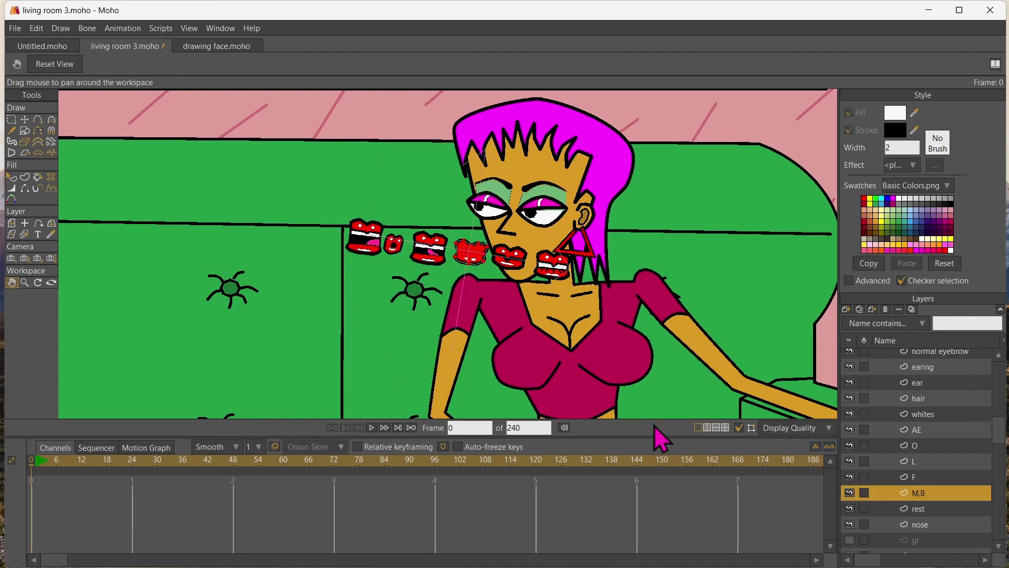
click(12, 225)
drag(189, 232, 227, 238)
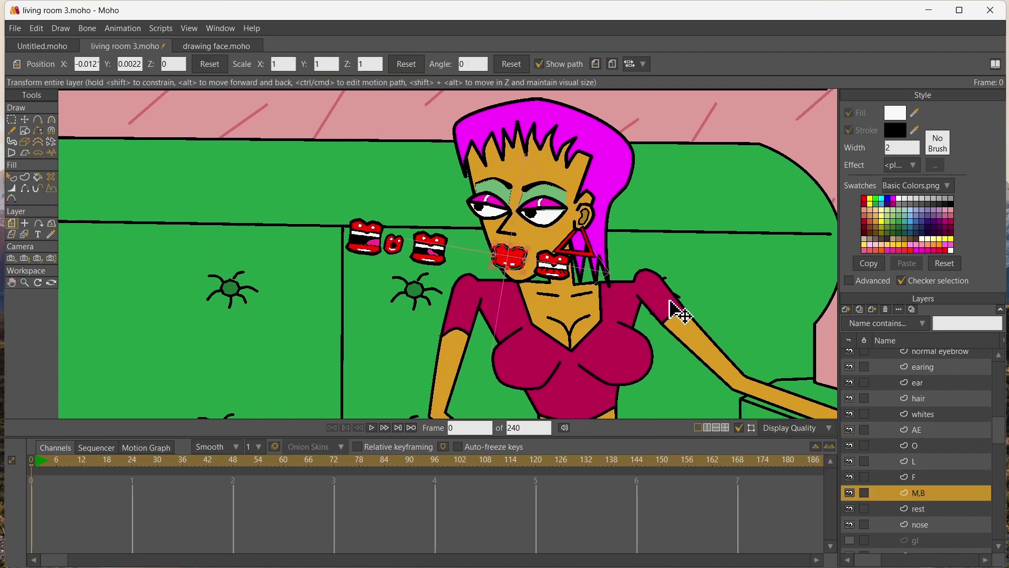
click(917, 476)
drag(684, 384, 613, 338)
Move the L, O and AE mouth layers onto the rest mouth so all mouth shapes overlap on the face
click(917, 461)
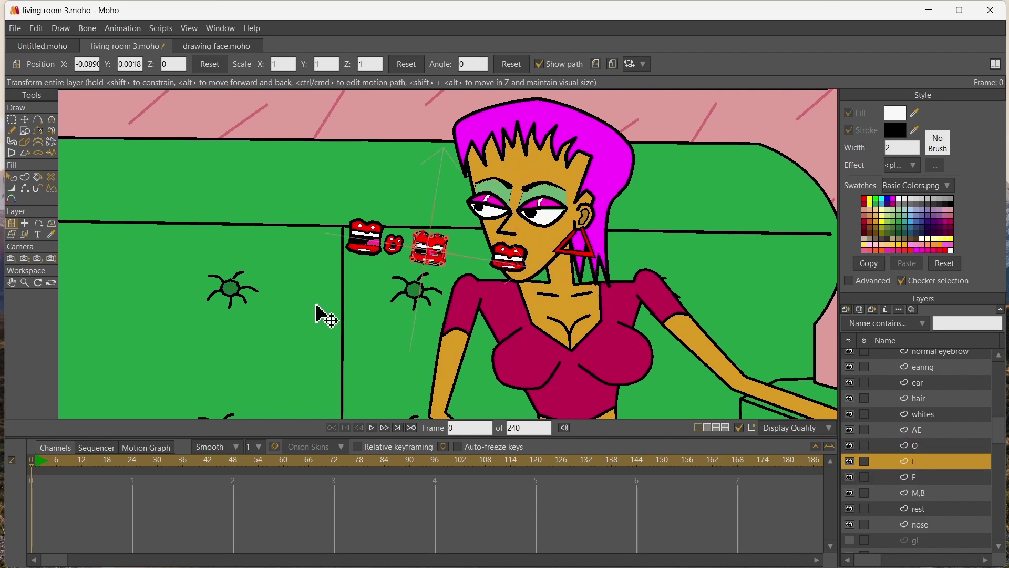
drag(316, 305, 394, 317)
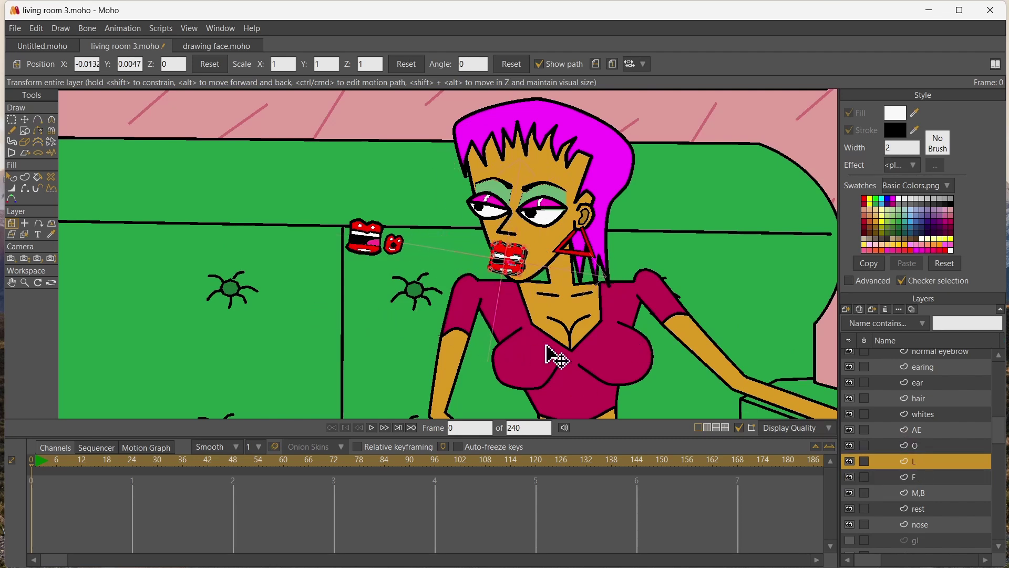
click(912, 447)
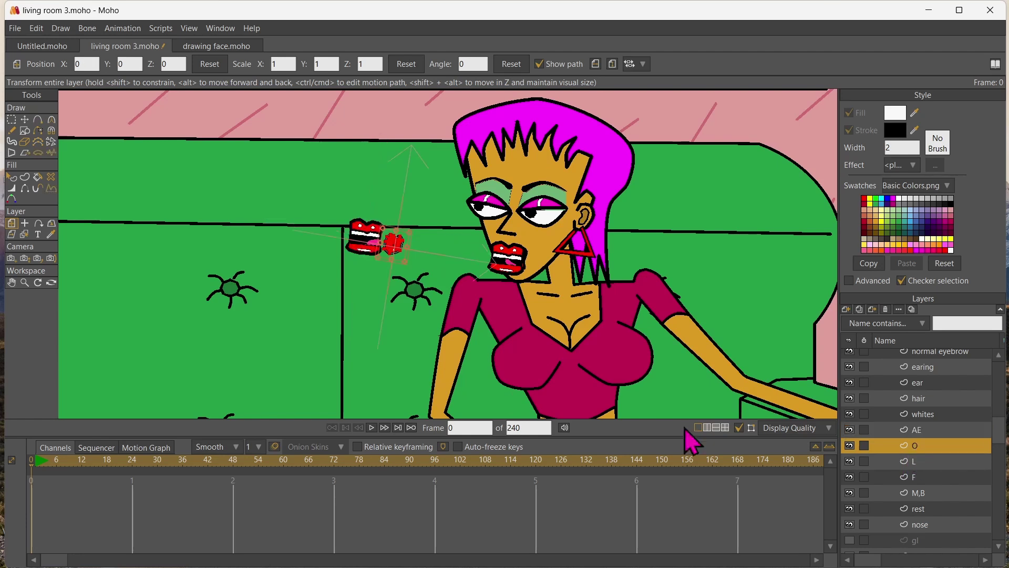
drag(342, 341, 455, 356)
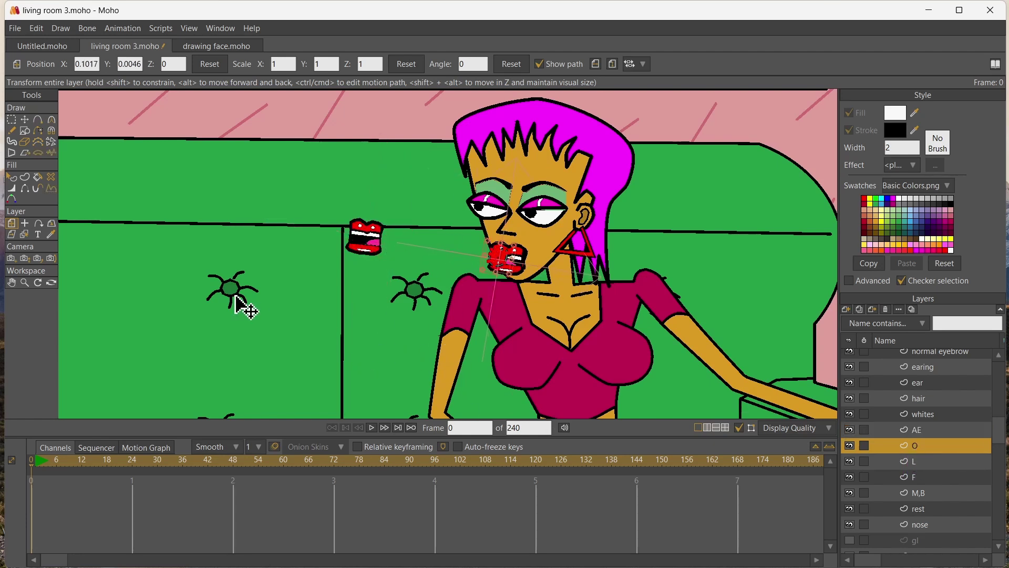
click(925, 426)
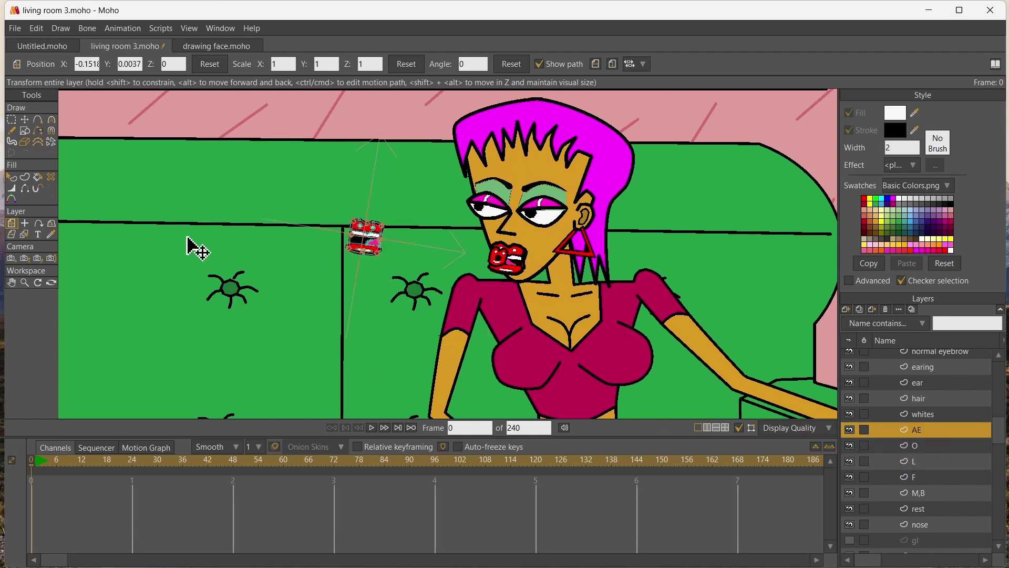
drag(259, 245, 396, 266)
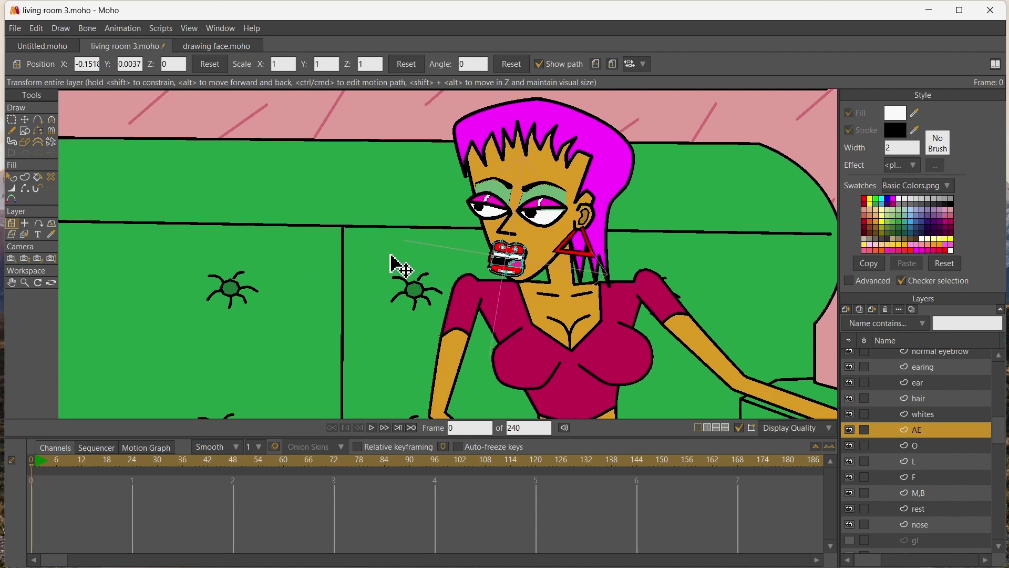
Create a switch layer directly above the AE layer and name it mouth
click(847, 309)
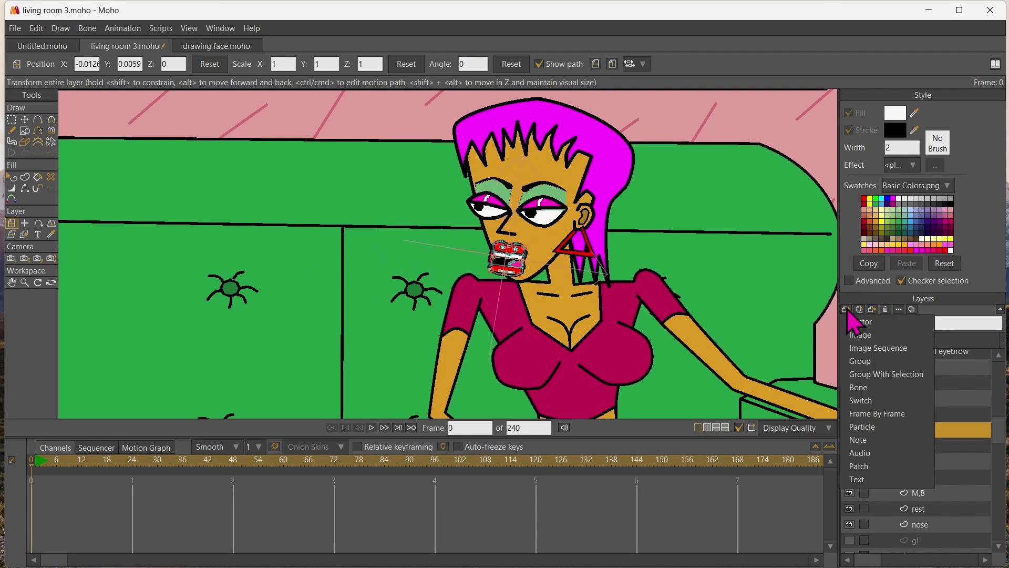
click(866, 412)
double_click(924, 433)
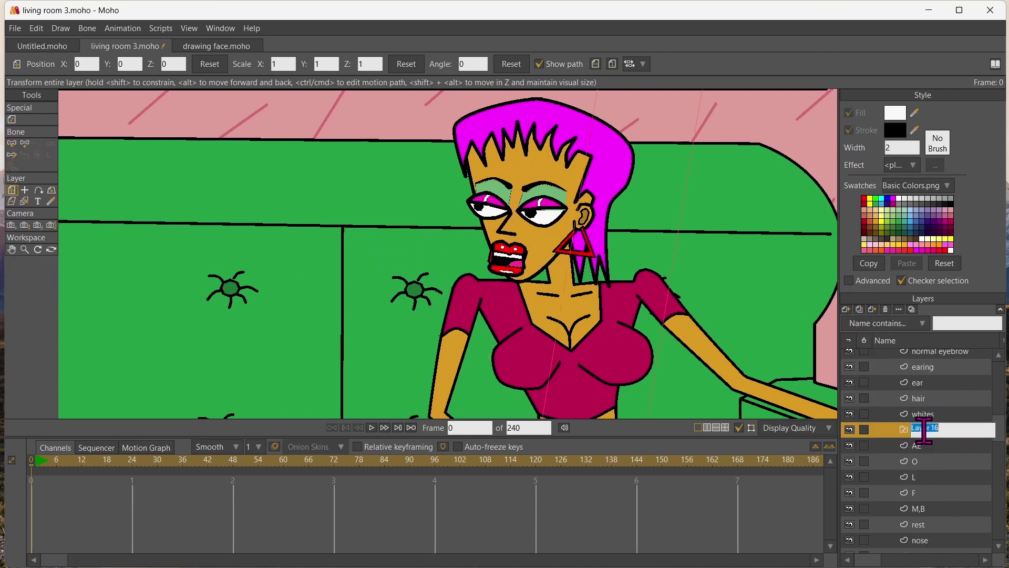
text(mouth)
key(Return)
Place the mouth shape layers from AE down to rest inside the mouth switch layer
click(923, 445)
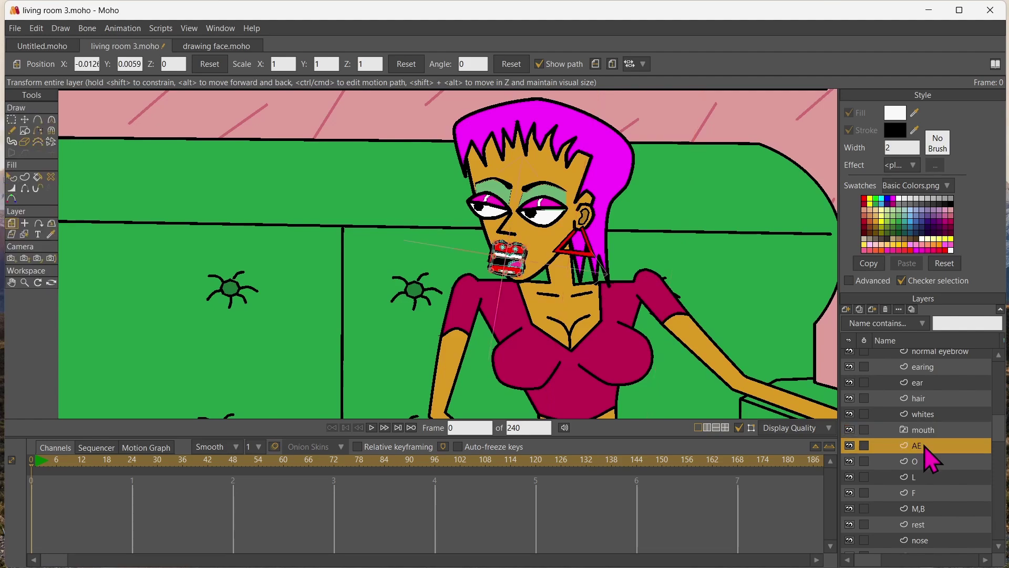
shift+click(920, 526)
drag(925, 451, 924, 431)
click(892, 429)
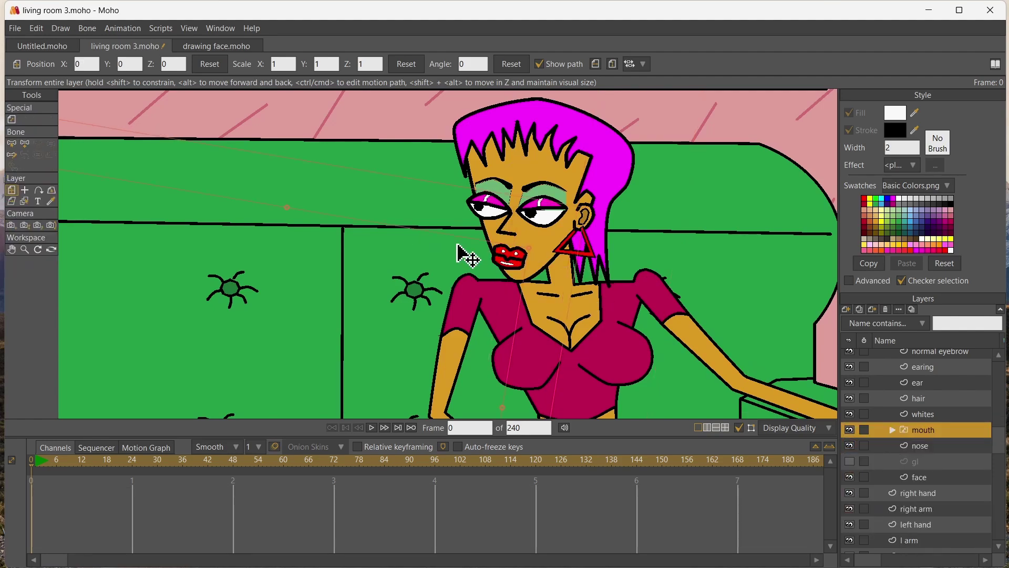
Select the normal mouth layer at the head of the layer list and collapse it
scroll(460, 256, down, 10)
scroll(458, 262, down, 1)
scroll(457, 263, up, 2)
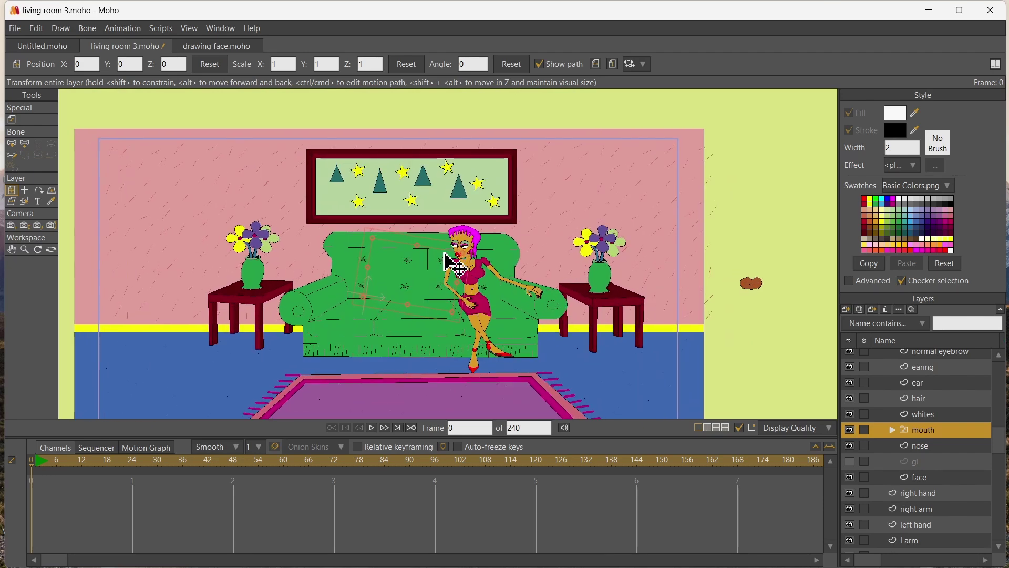
scroll(869, 373, up, 4)
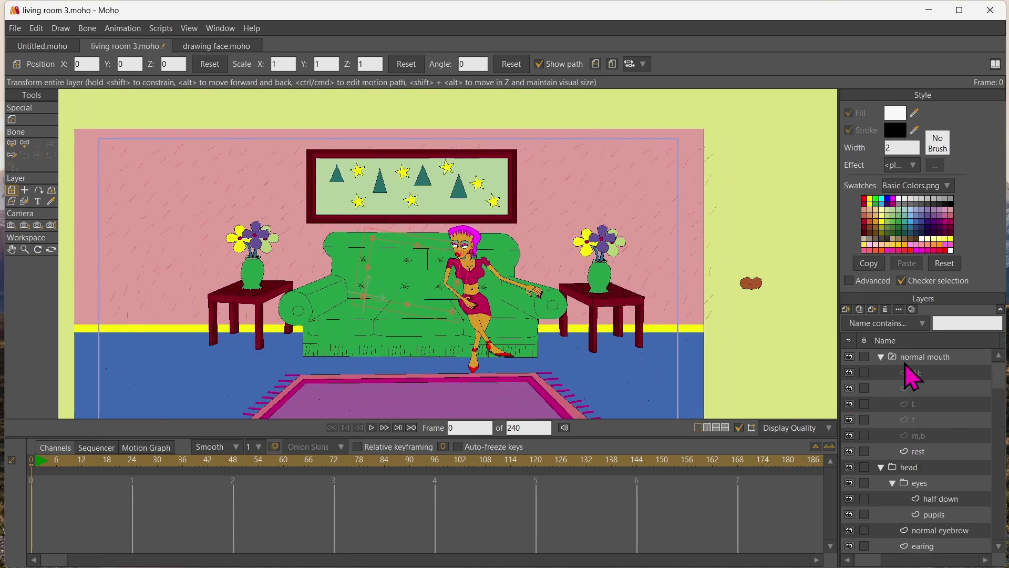
click(904, 357)
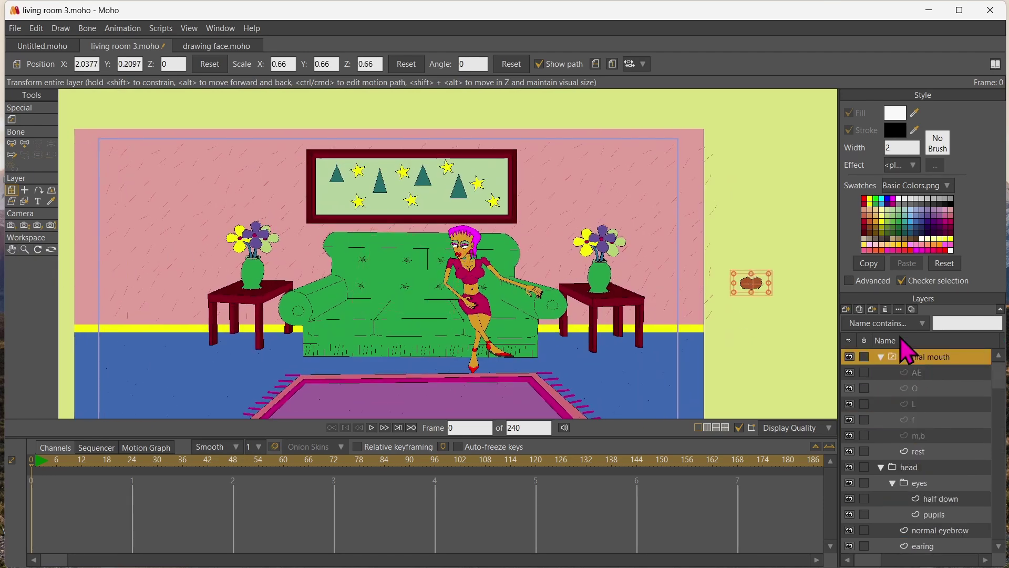
click(881, 357)
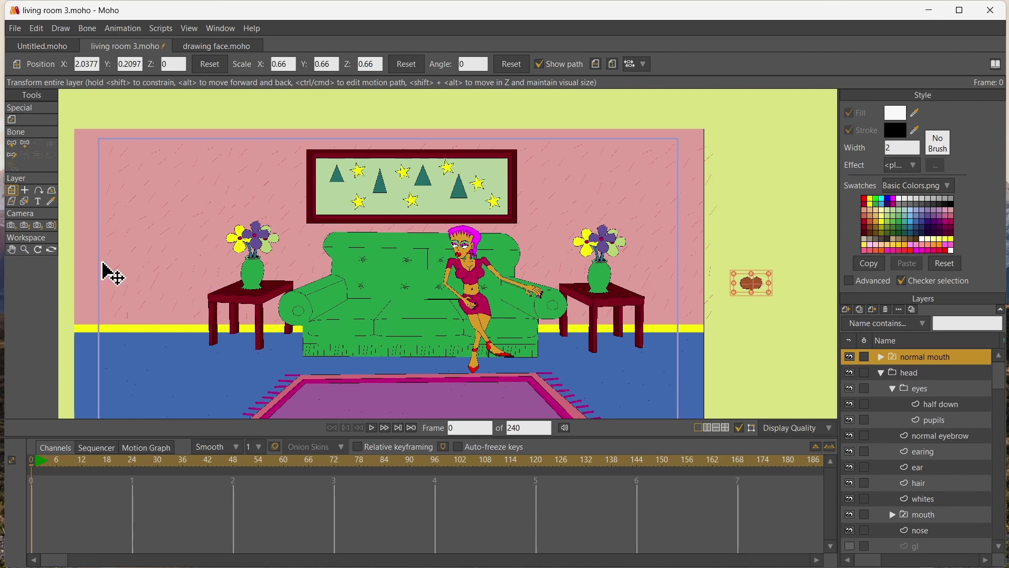
Reset the workspace view and switch to the drawing face.moho document
click(11, 249)
drag(232, 234, 283, 194)
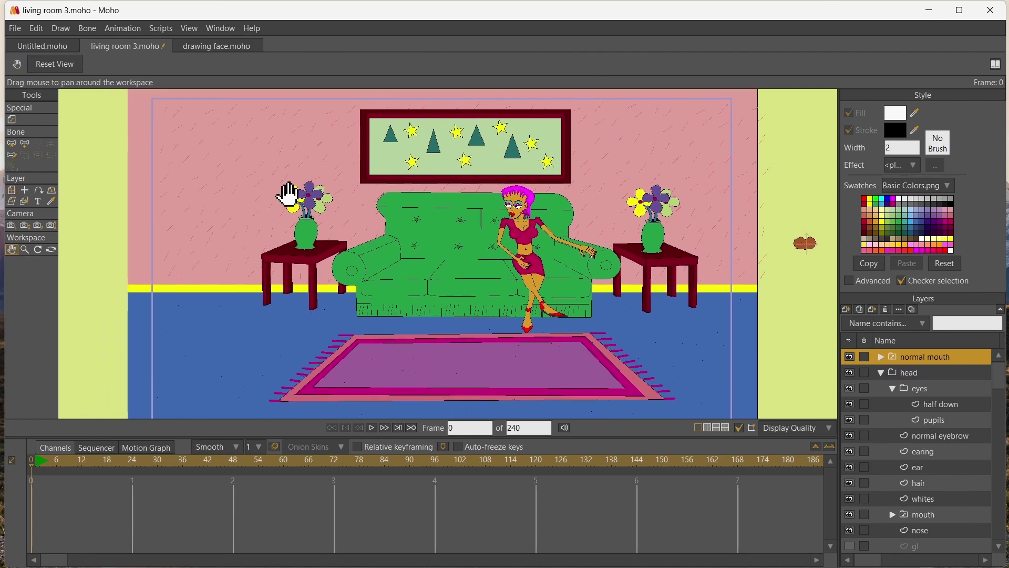
click(42, 68)
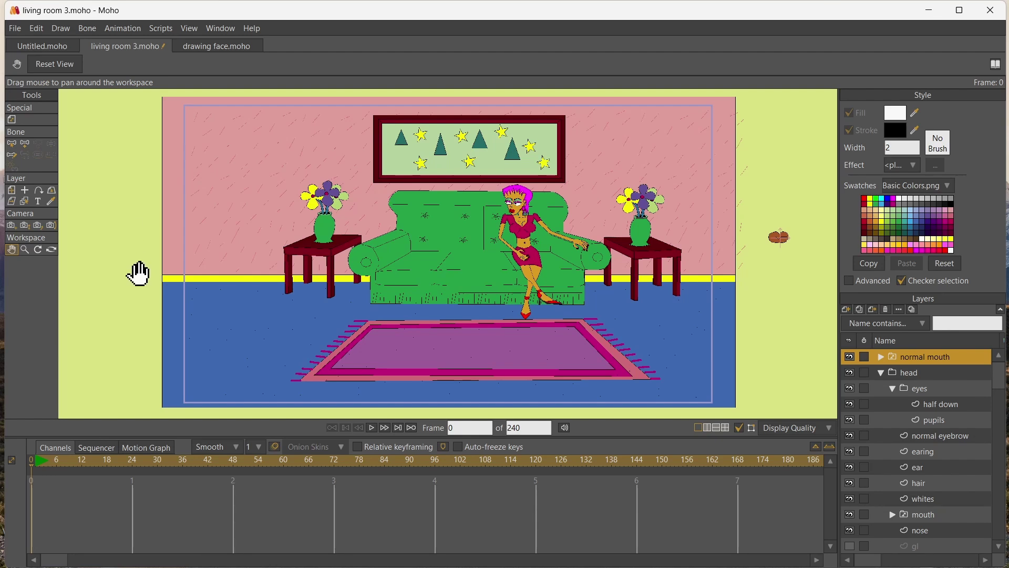
click(210, 49)
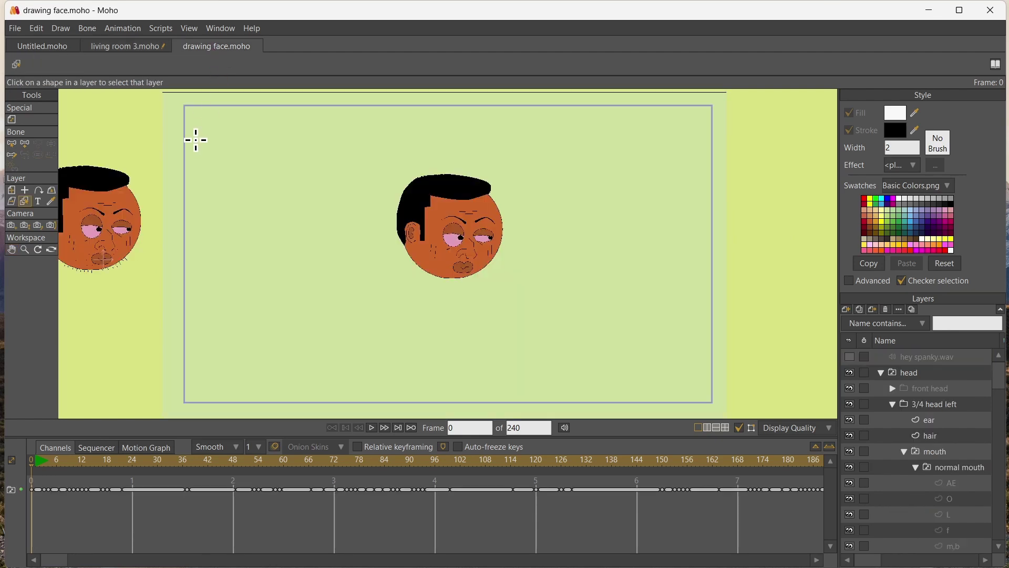
Collapse the head and 3/4 head left 2 groups and copy the head layer
click(880, 373)
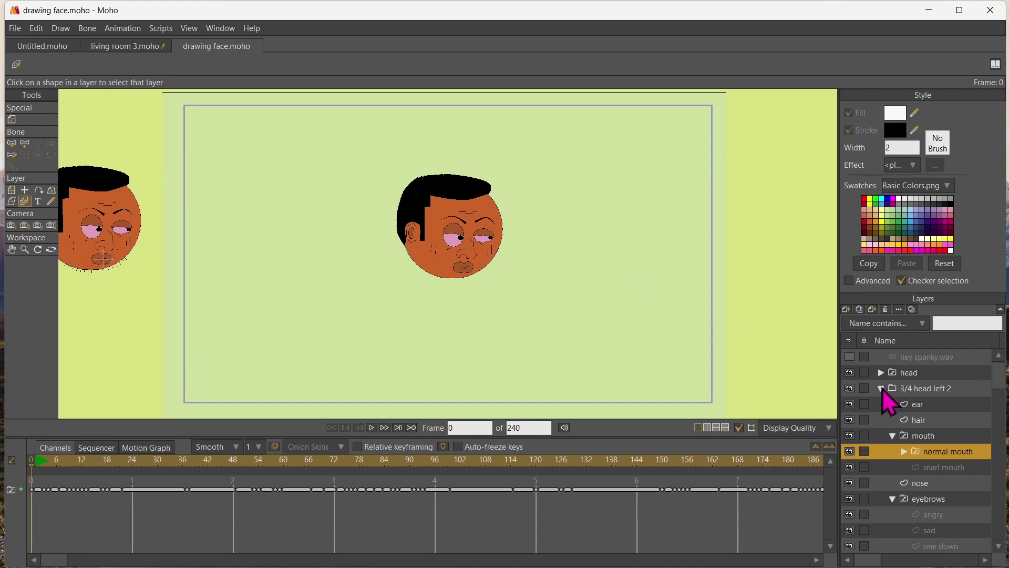
click(882, 372)
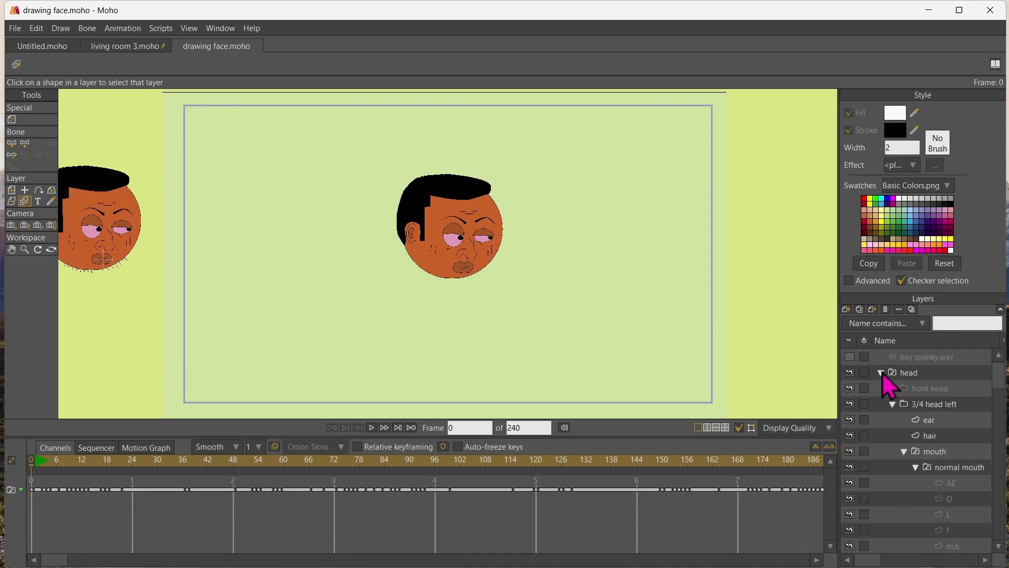
click(882, 373)
click(879, 389)
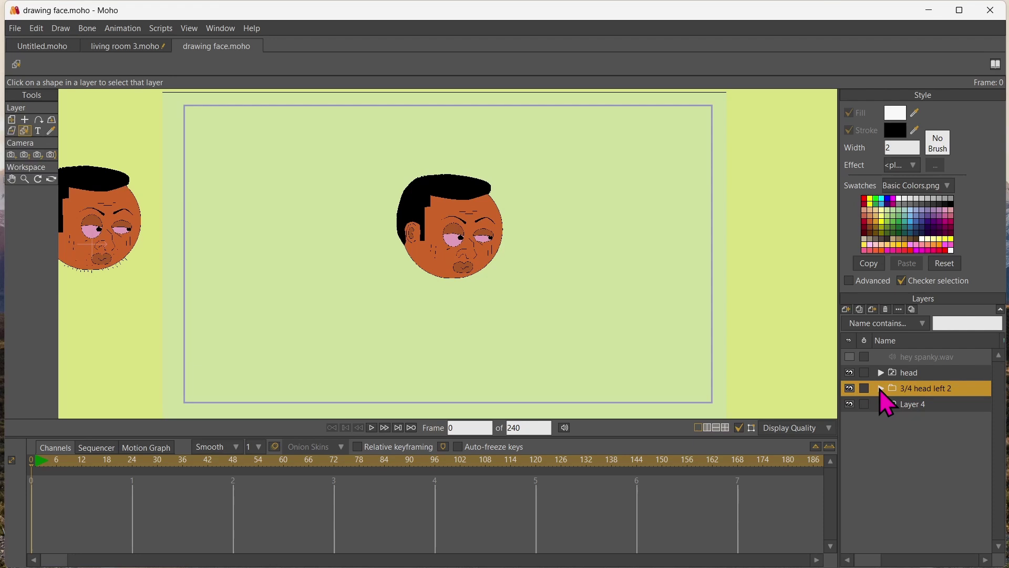
click(915, 372)
click(35, 28)
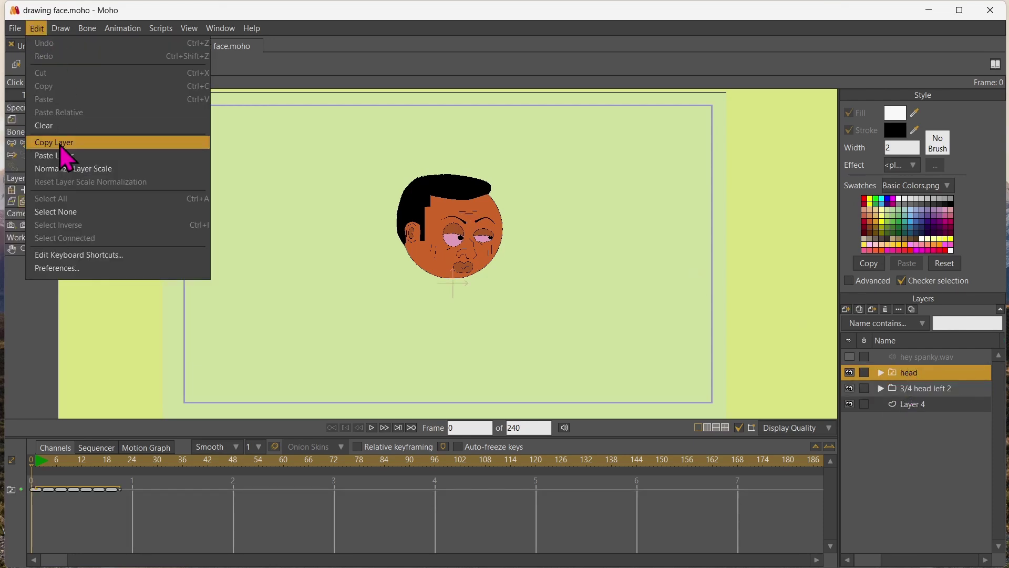
click(32, 141)
Paste the copied head layer into living room 3.moho and move it above the table at the room's left side
click(135, 48)
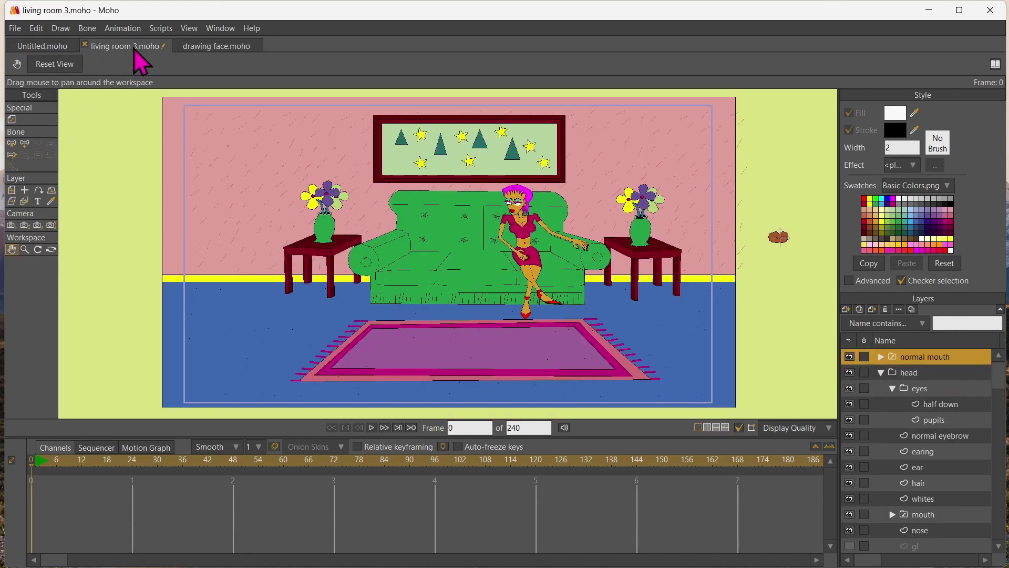
click(36, 28)
click(51, 154)
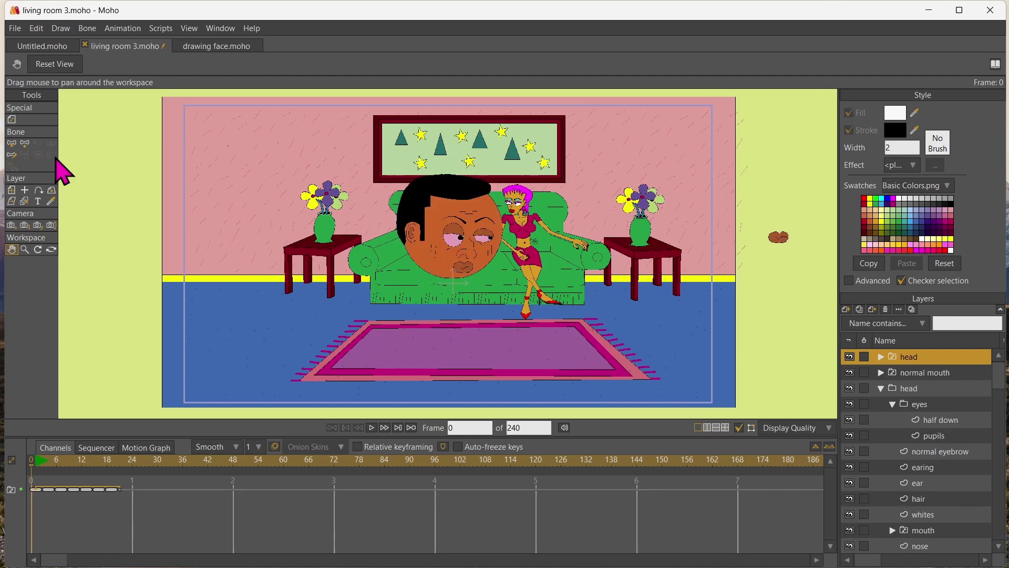
click(12, 190)
drag(443, 210, 322, 150)
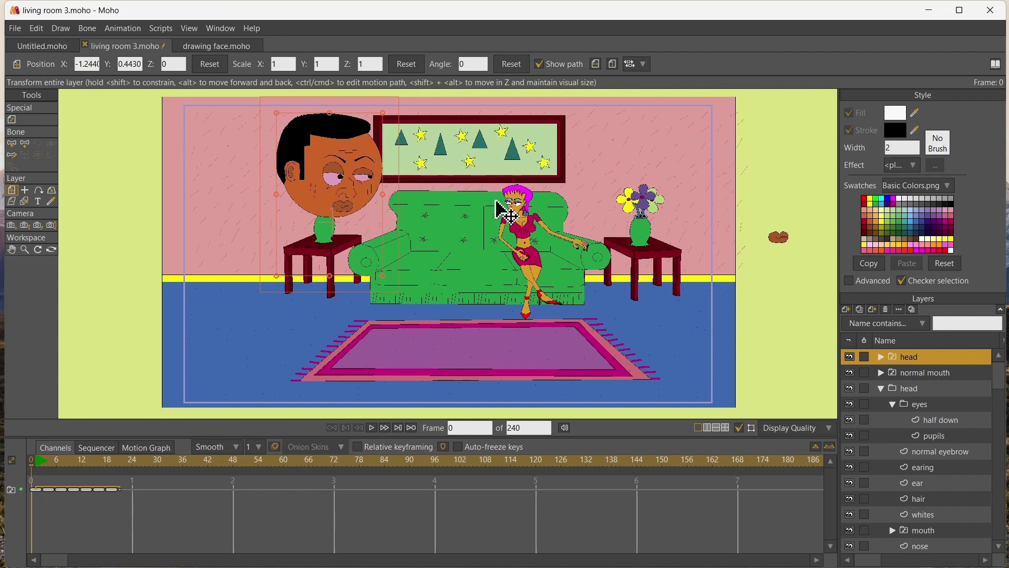
Place the normal mouth layer above the pasted head layer and collapse the woman's head group
drag(909, 374, 910, 353)
click(881, 388)
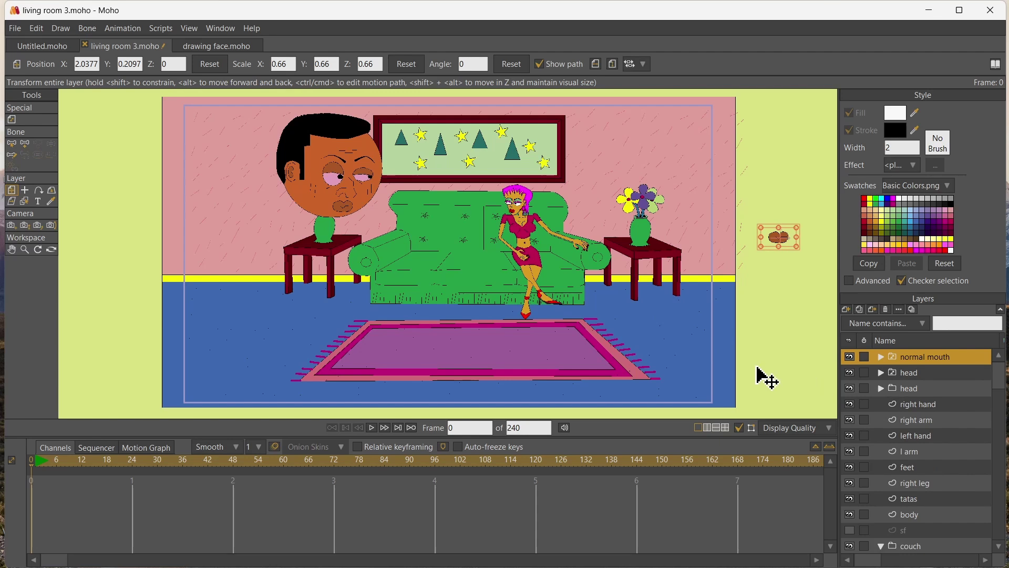
Play back the pasted head layer's animation and return to frame 0
click(908, 373)
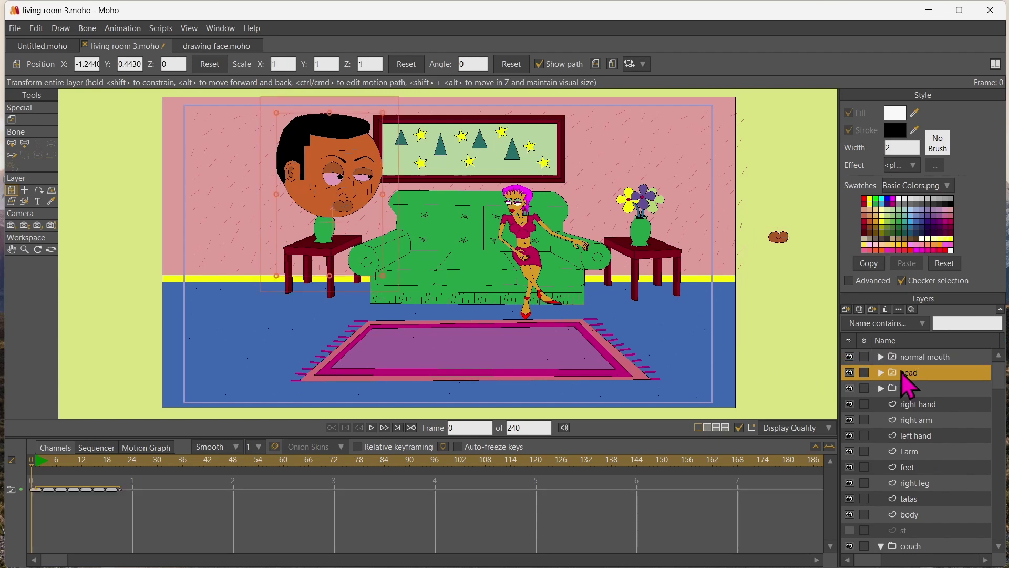
click(372, 427)
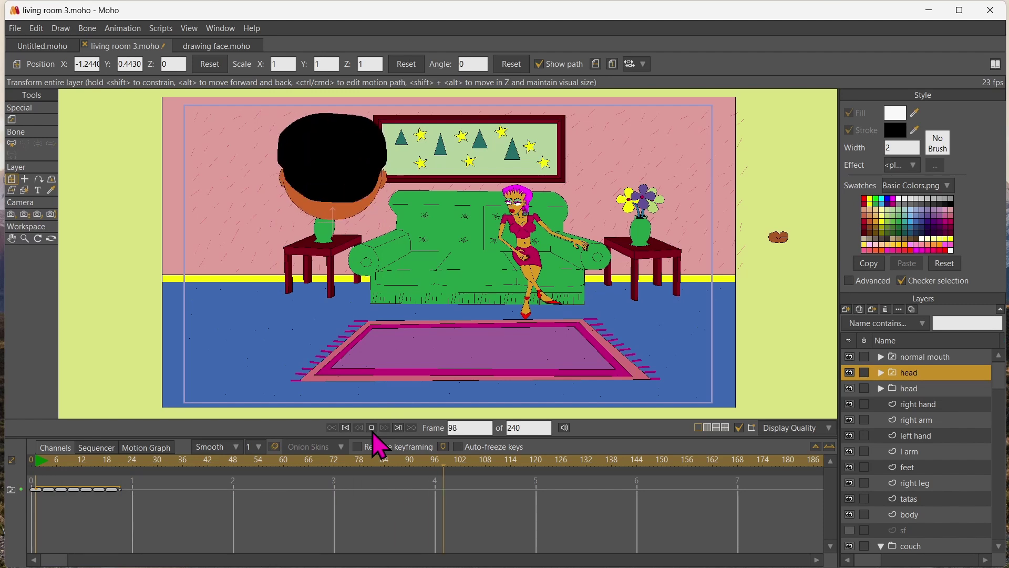
click(371, 428)
click(346, 428)
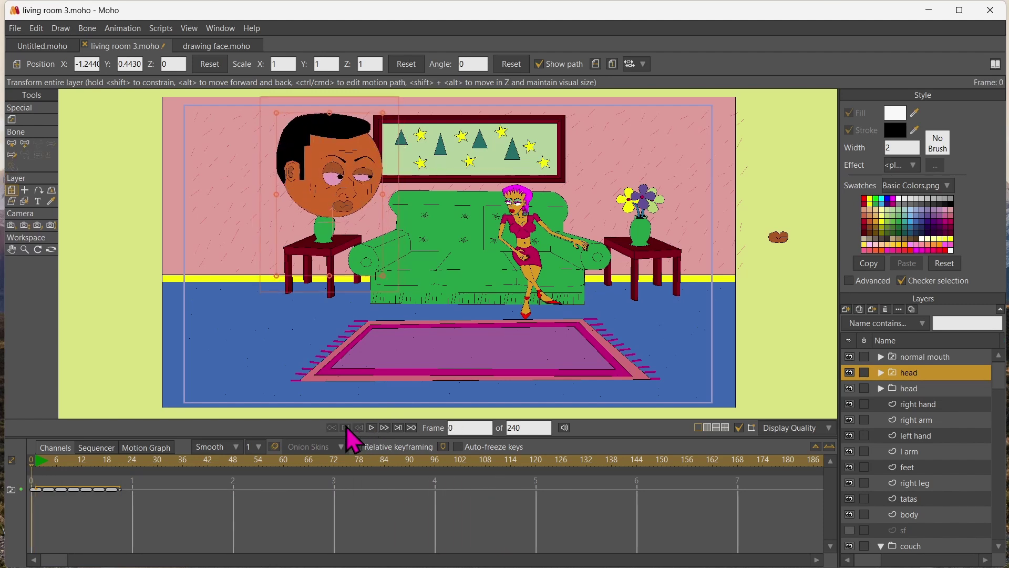
Create a group layer above the woman's head group and place her layers from head down to sf inside it
click(916, 387)
scroll(913, 440, down, 1)
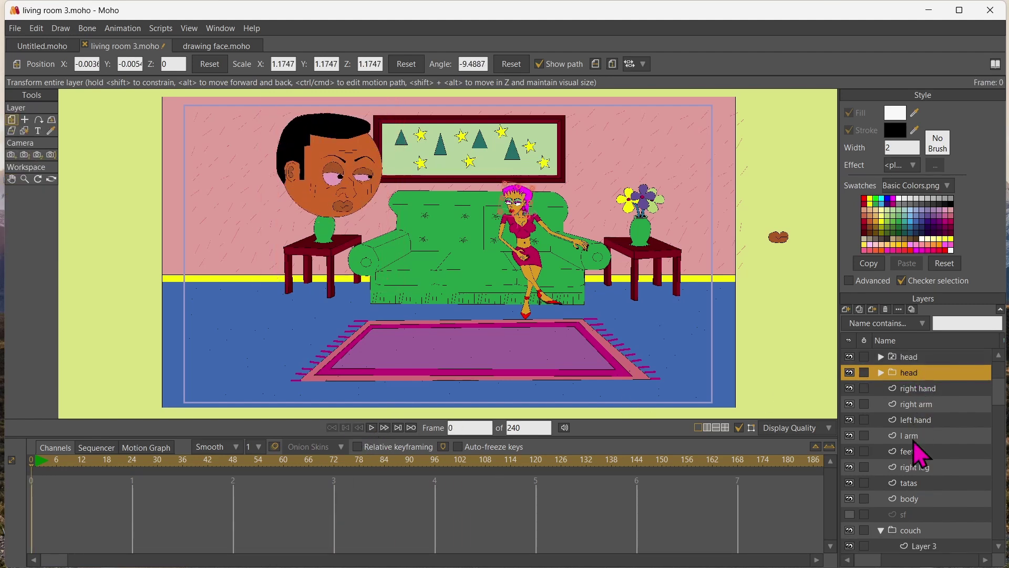
click(846, 309)
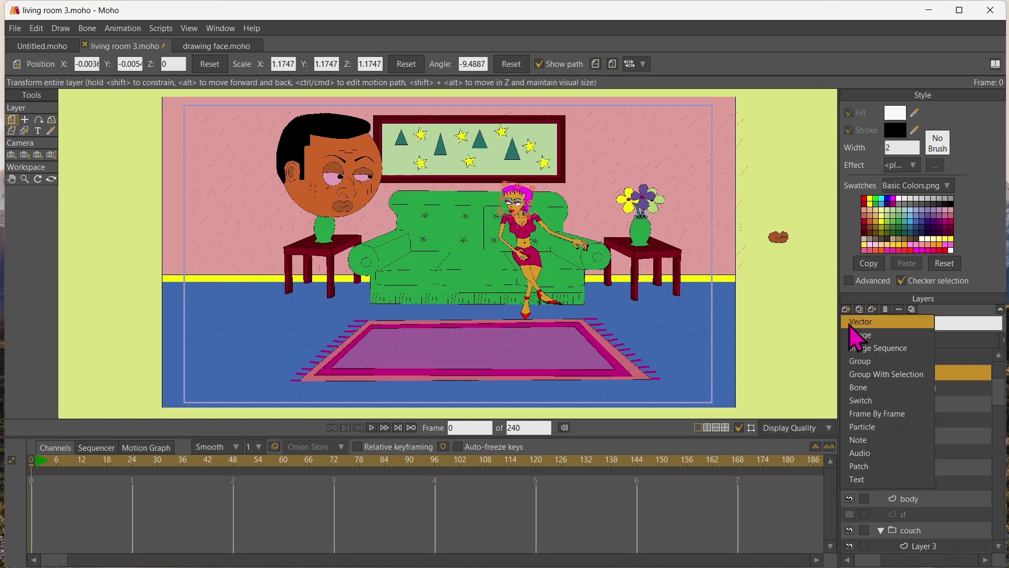
click(868, 364)
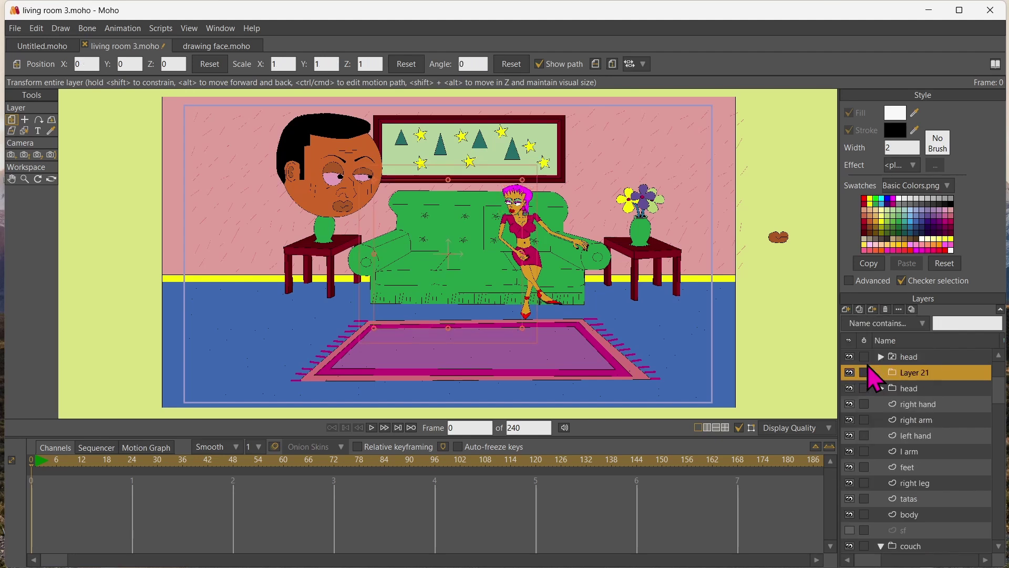
click(906, 390)
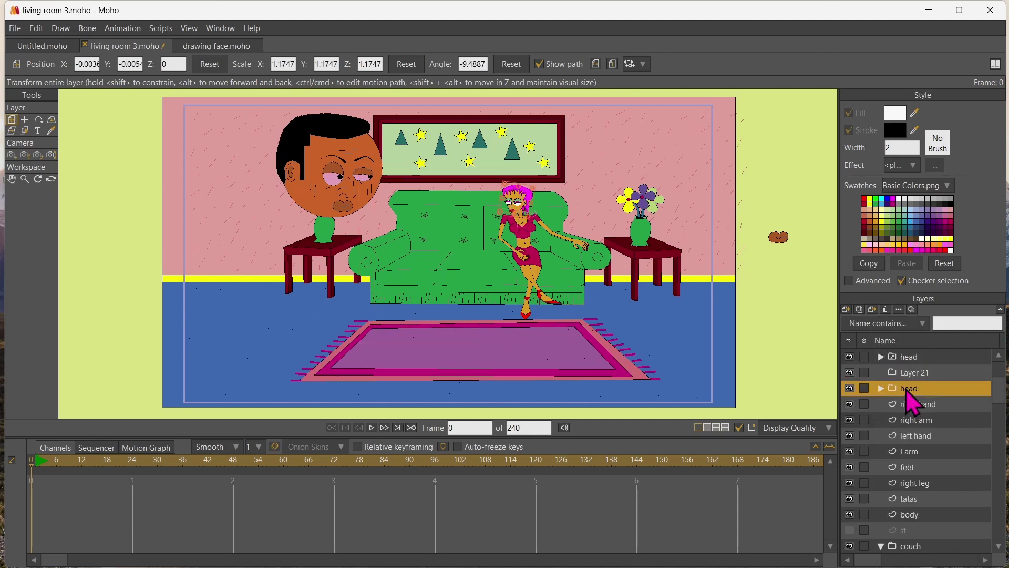
shift+click(914, 528)
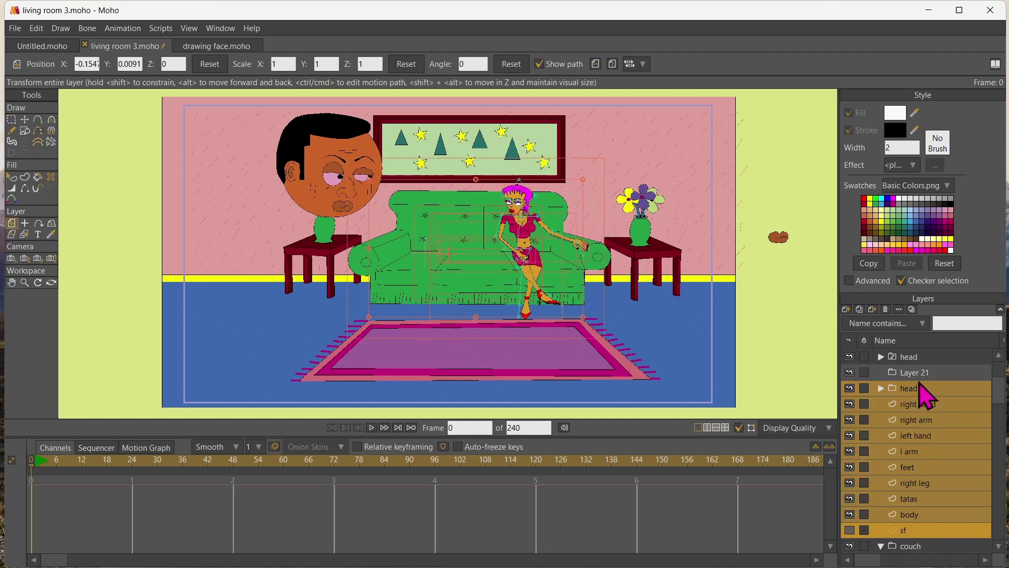
drag(924, 394, 916, 379)
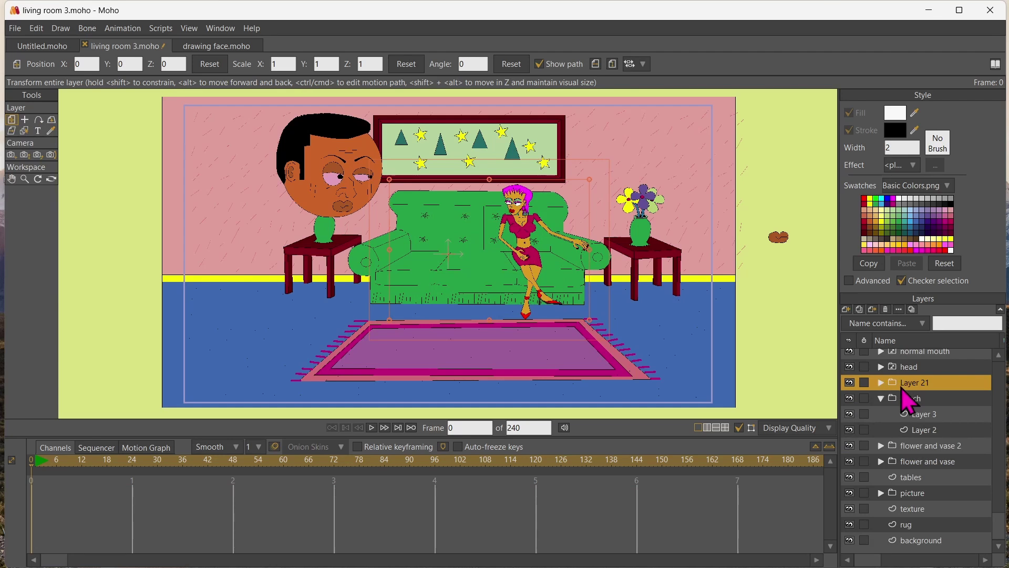
Collapse the couch group and delete the normal mouth layer
click(880, 404)
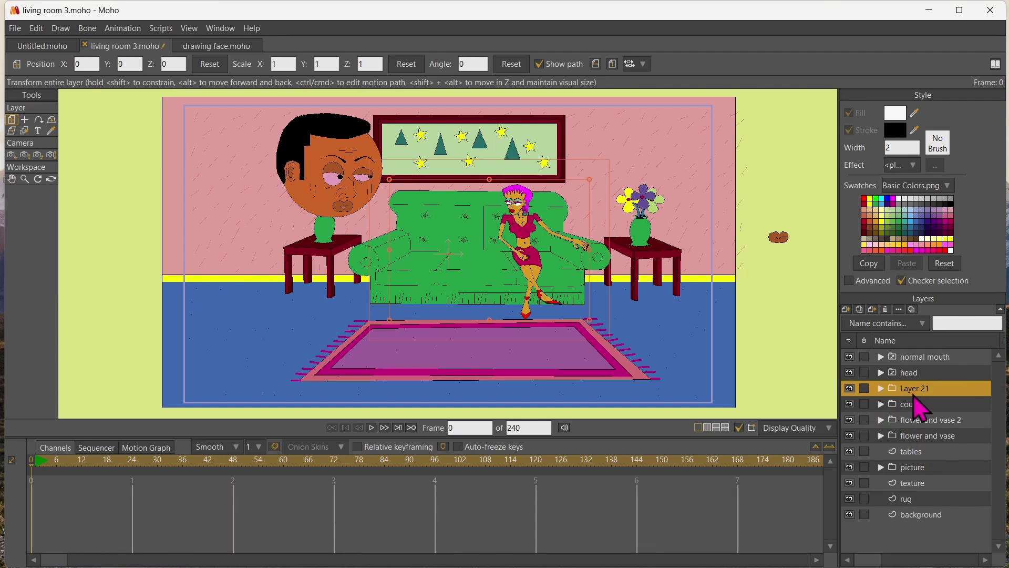
click(917, 361)
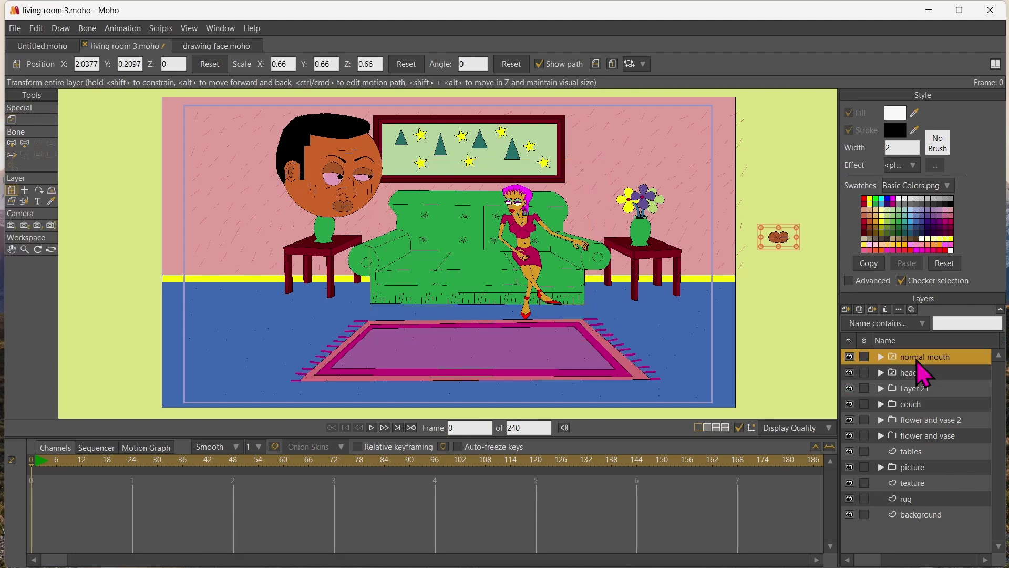
click(886, 309)
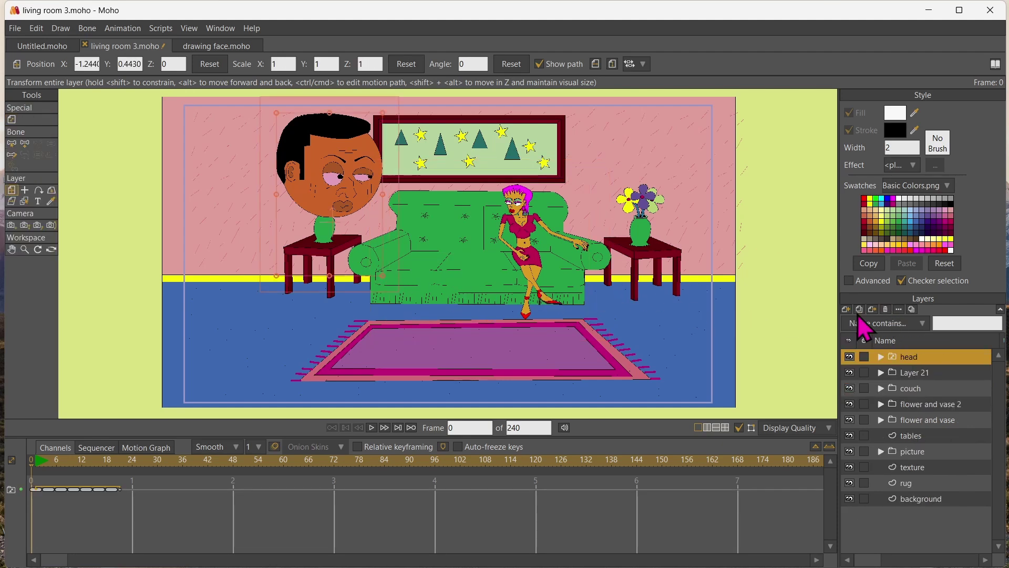
Clear all animation from the pasted head layer
click(129, 26)
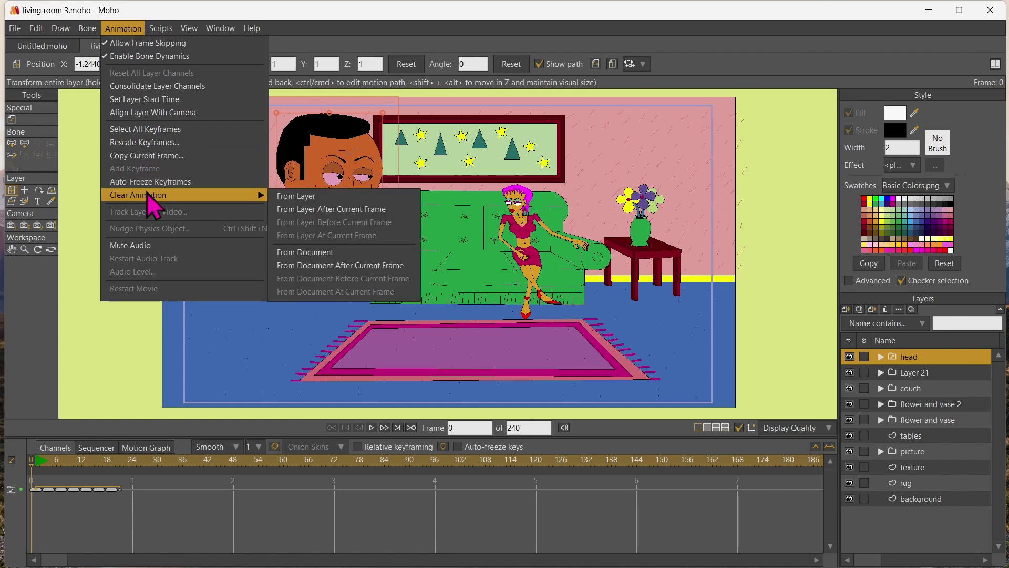
mouse_move(263, 199)
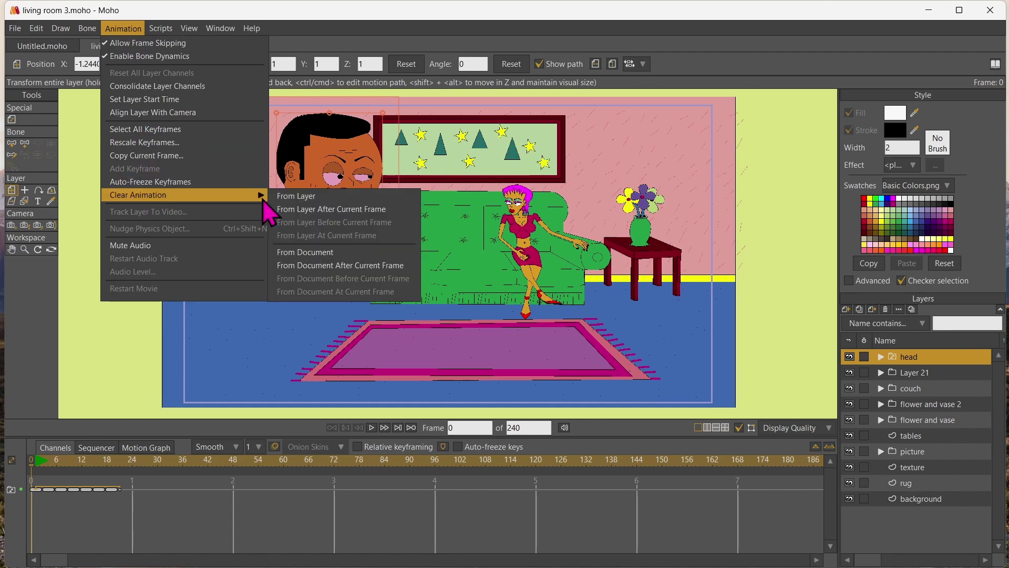
click(301, 198)
click(553, 243)
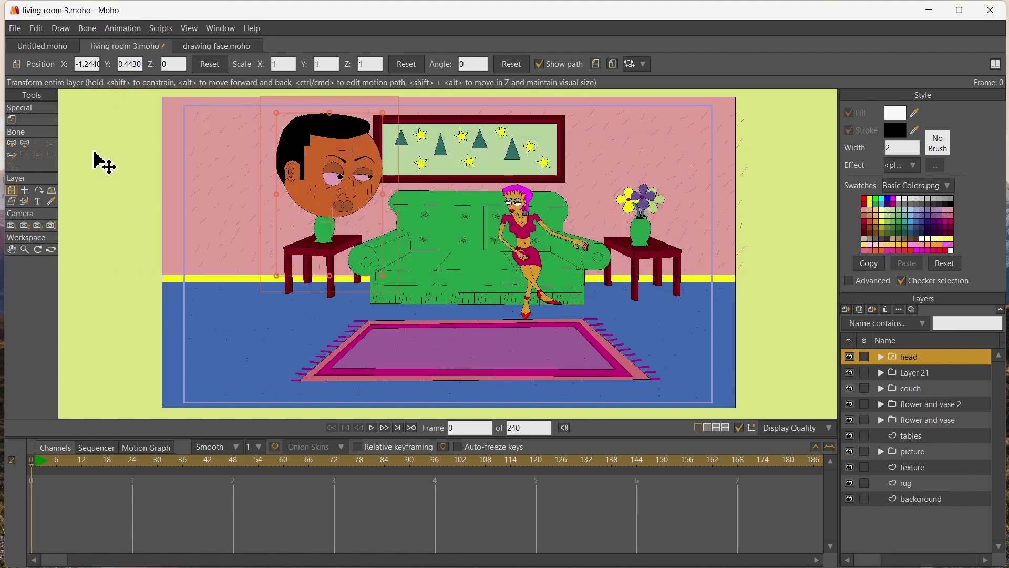
Scale the man's head layer to about 0.40 and place it on the wall beside the left vase, at about X -1.77, Y 0.62
drag(277, 113, 264, 192)
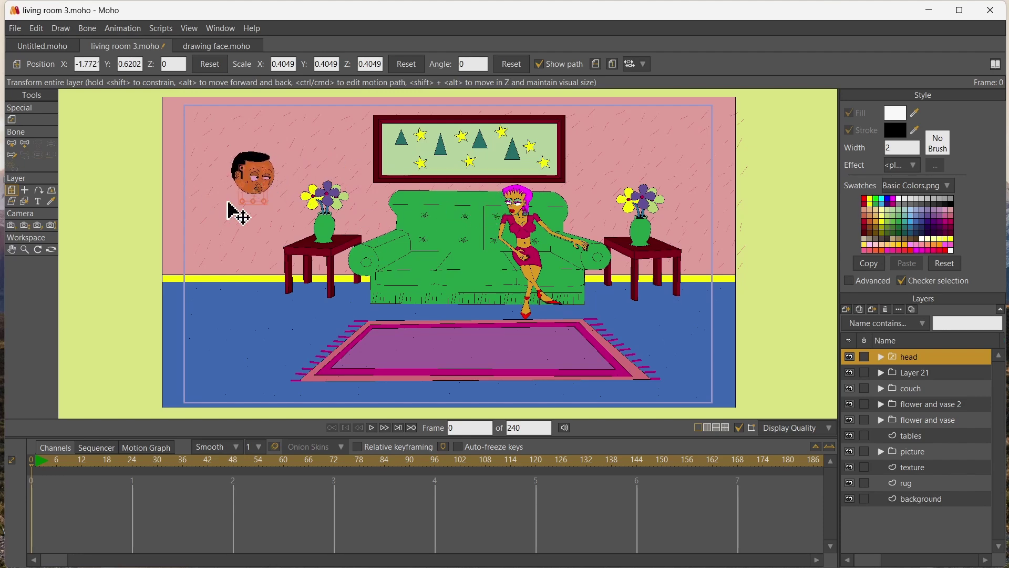
scroll(237, 212, up, 3)
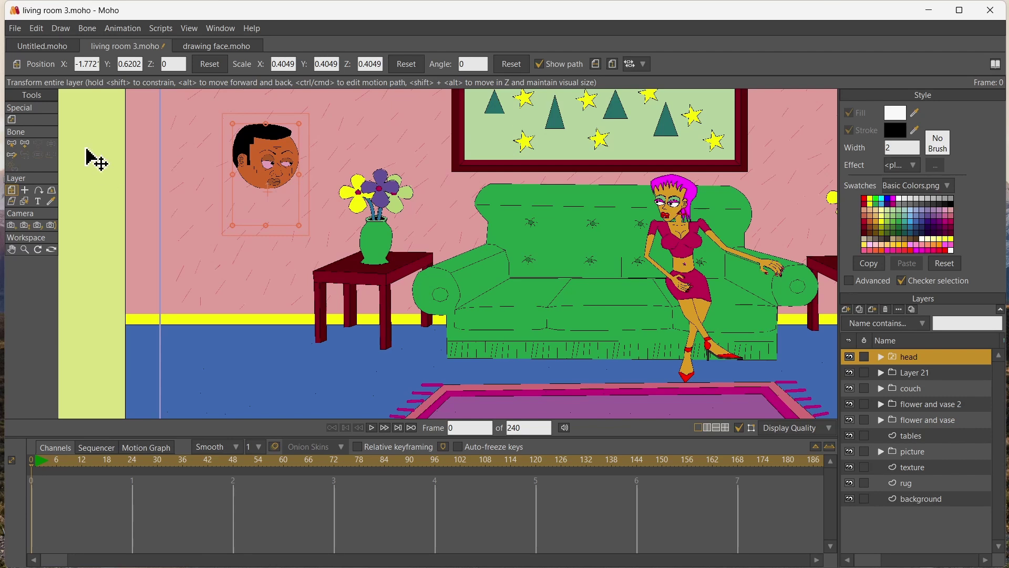
Create a vector layer directly below the man's head layer and name it sf
click(846, 310)
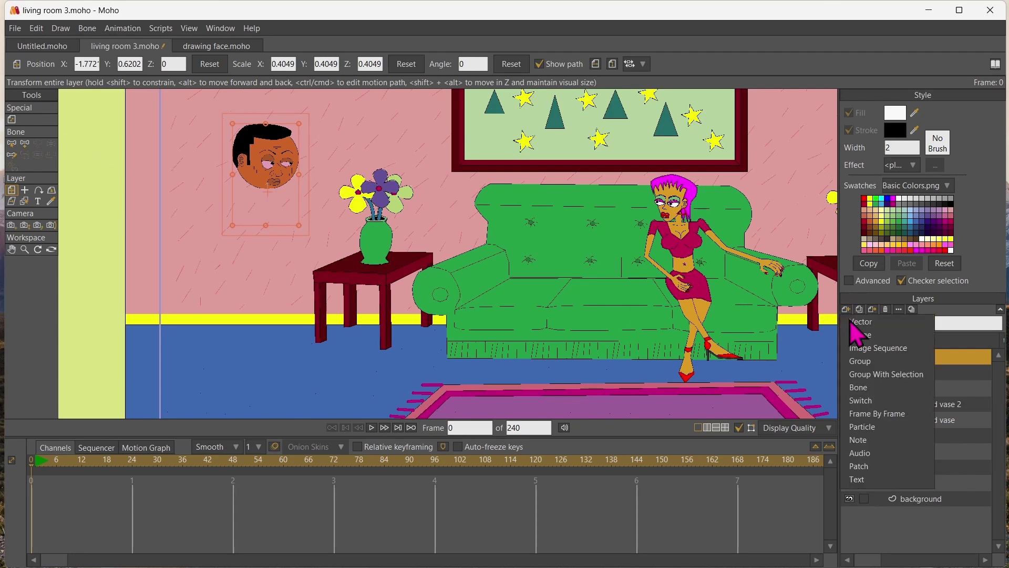
click(893, 321)
click(895, 356)
drag(901, 381, 914, 383)
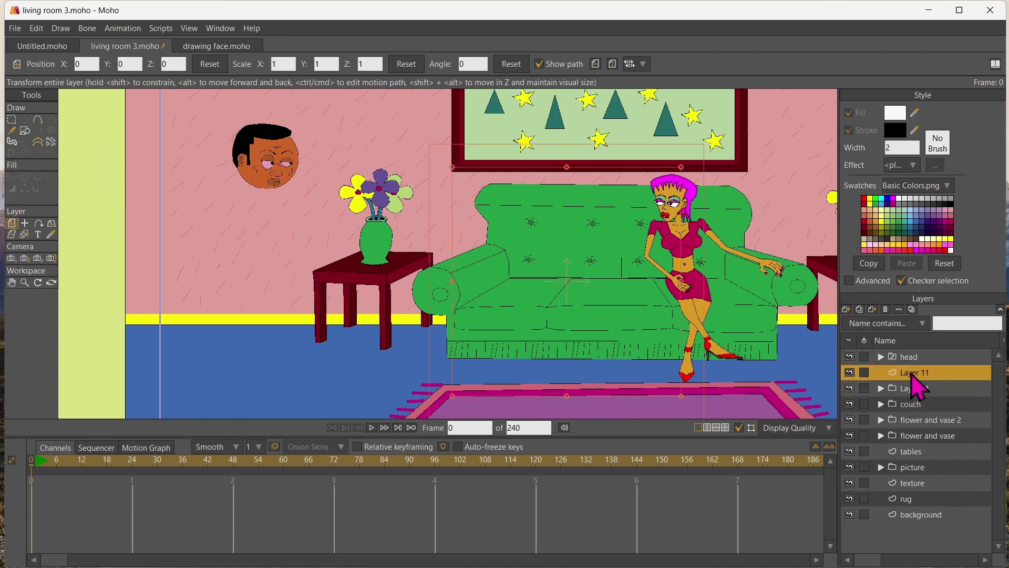
double_click(917, 372)
text(sf)
key(Return)
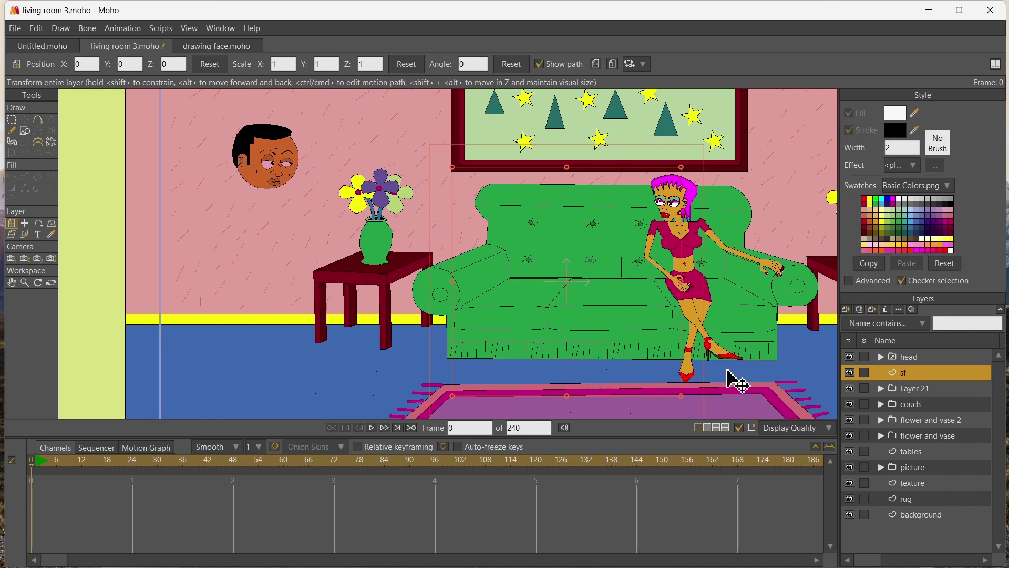
Draw a standing stick figure below the man's head with spine, shoulders, arms, hips, legs and feet using Add Point
click(38, 120)
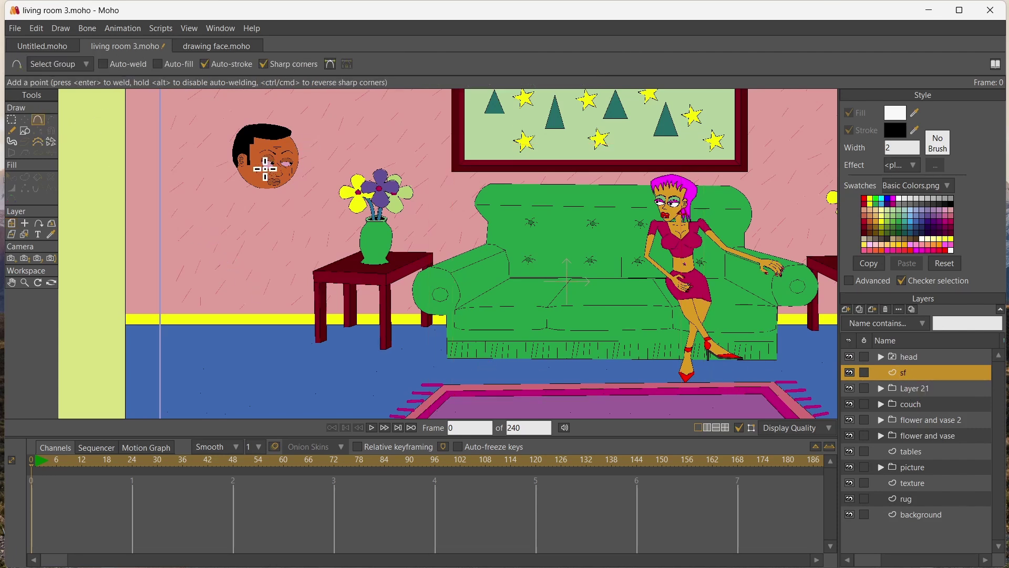
drag(266, 168, 265, 204)
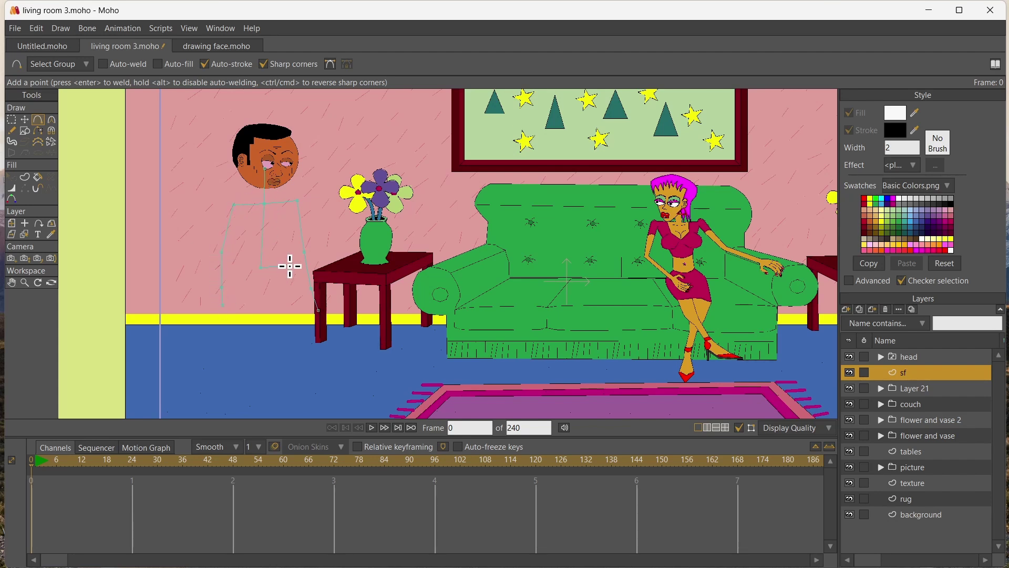
click(316, 380)
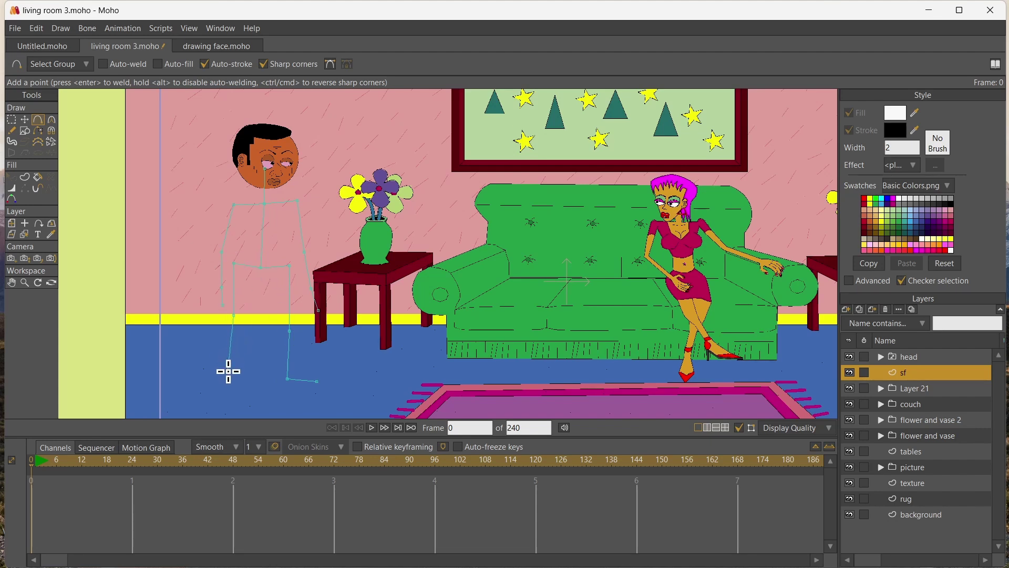
click(25, 177)
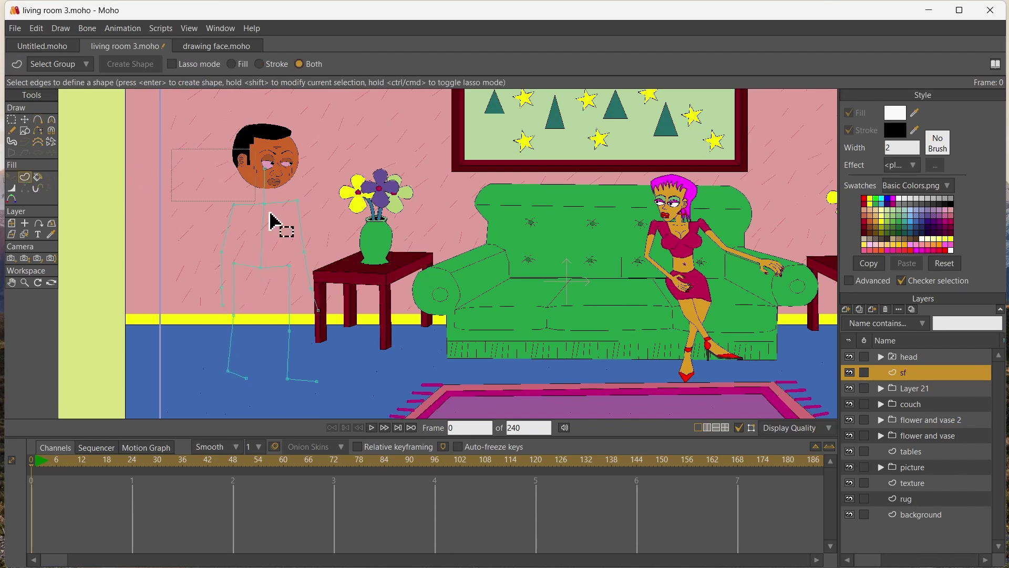
key(ctrl+a)
click(387, 407)
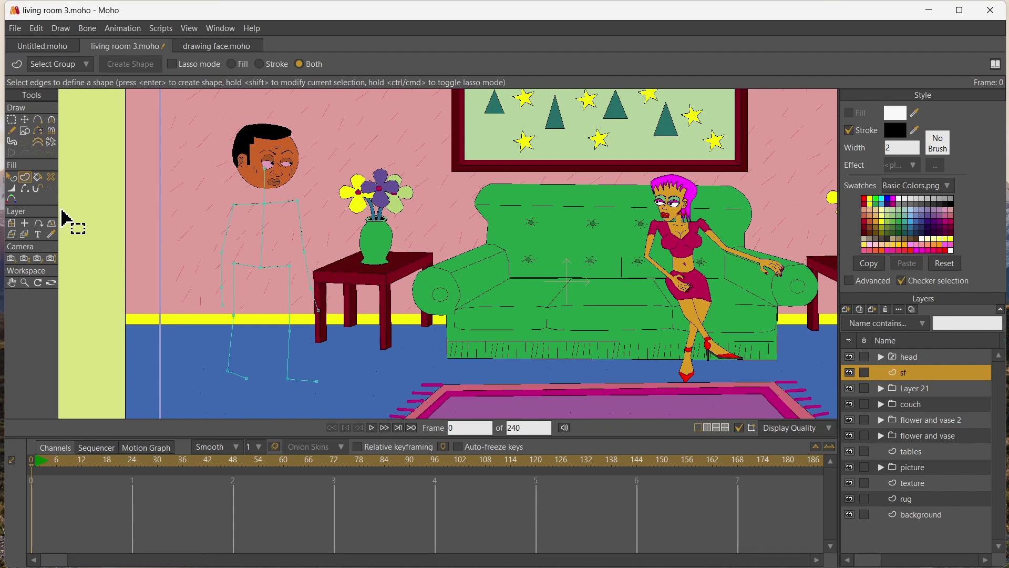
Narrow and raise the stick figure's shoulders by moving its shoulder points with Transform Points
click(25, 120)
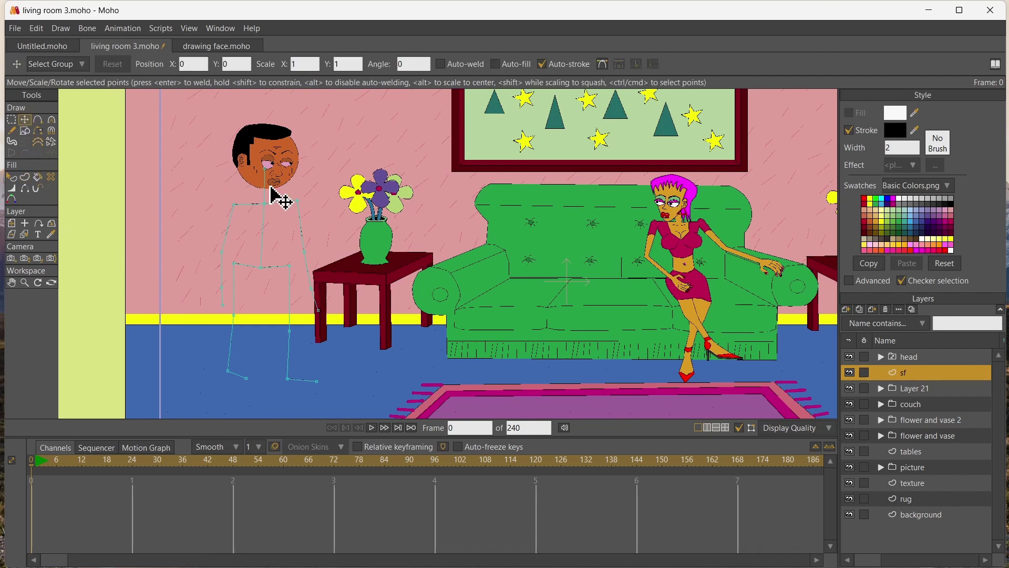
drag(298, 201, 240, 196)
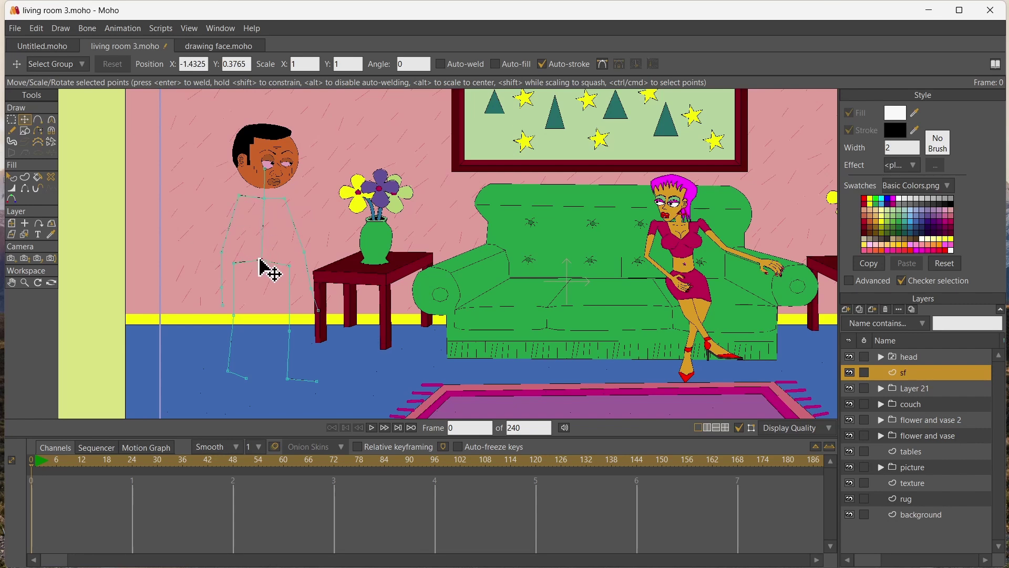
Refine the stick figure's pose by adjusting its hip, knee, ankle, foot and elbow points
click(262, 262)
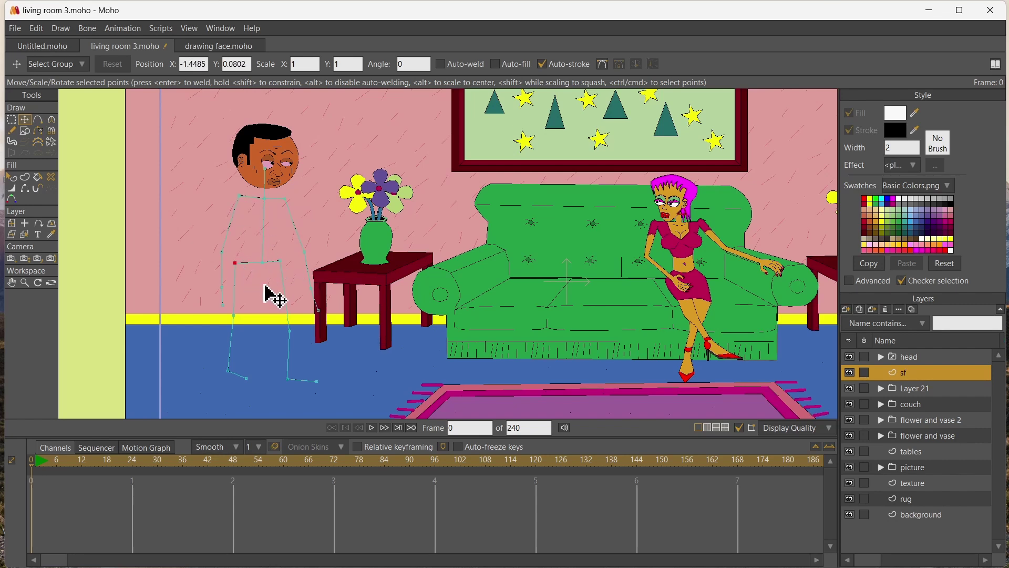
click(280, 313)
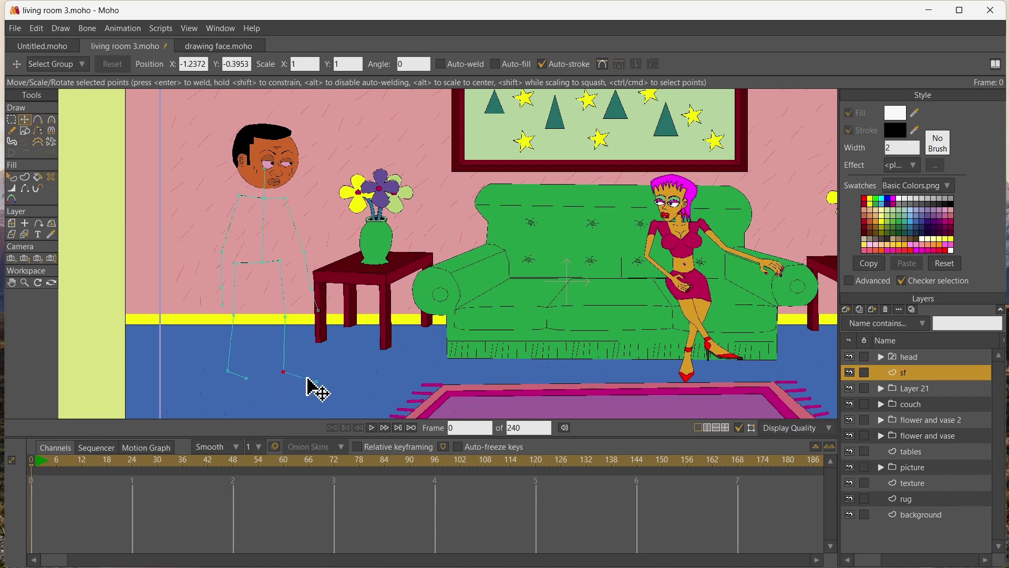
drag(316, 381, 309, 371)
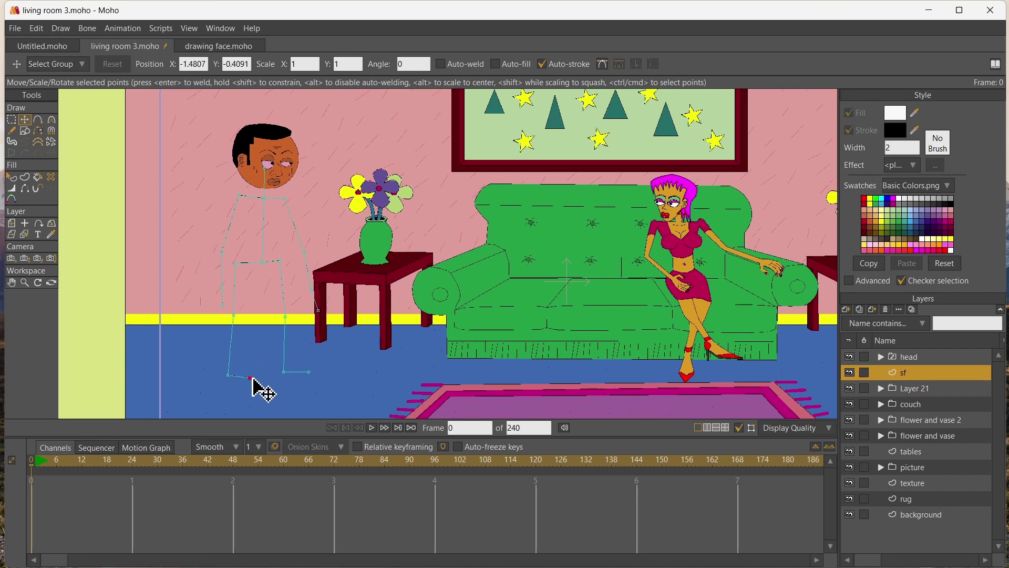
drag(247, 378, 252, 378)
drag(312, 256, 305, 242)
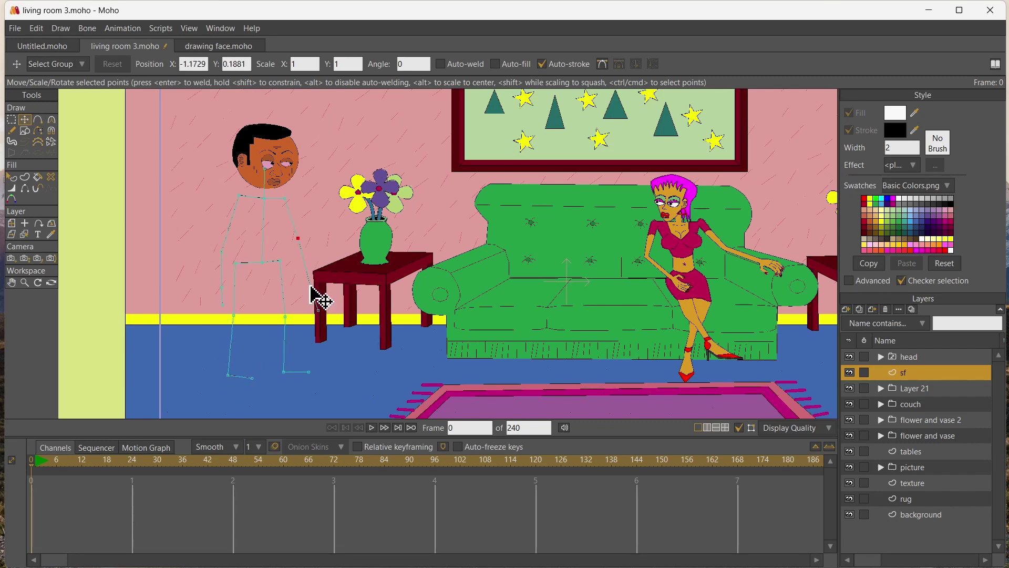
drag(222, 252, 218, 252)
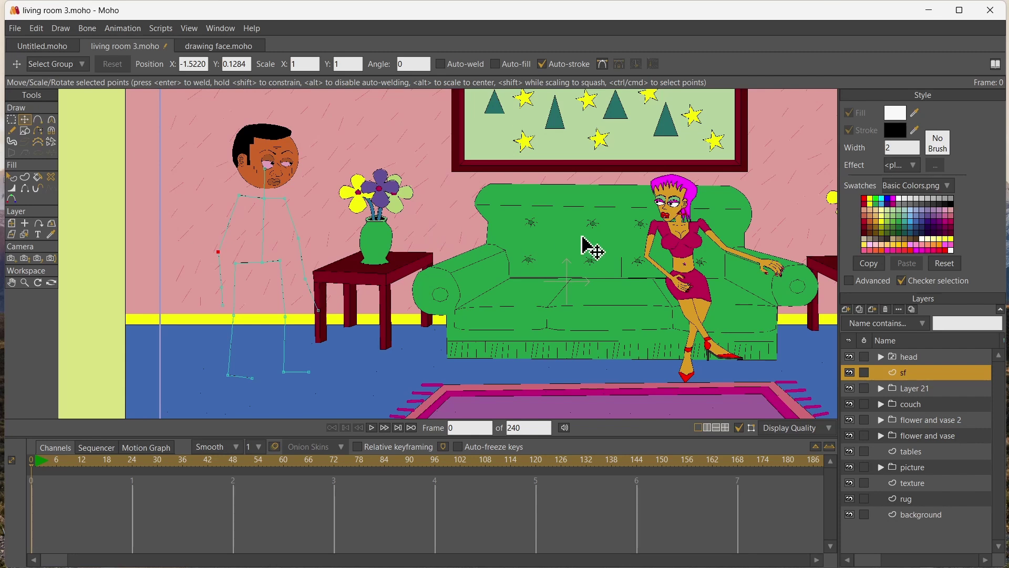
Add a vector layer above the stick figure and draw the man's neck and shirt outline with a V-shaped collar
click(846, 310)
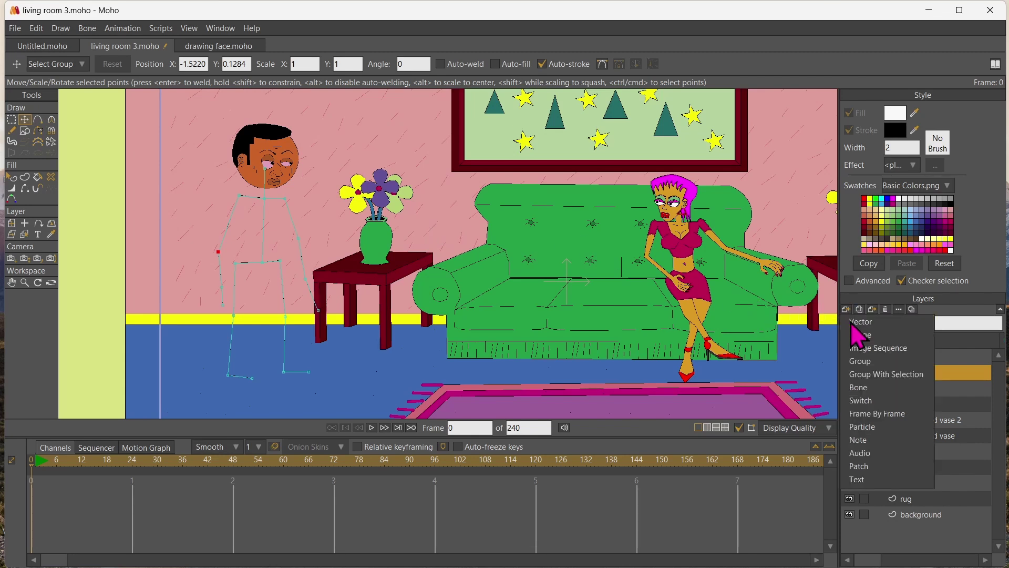
click(862, 319)
click(38, 121)
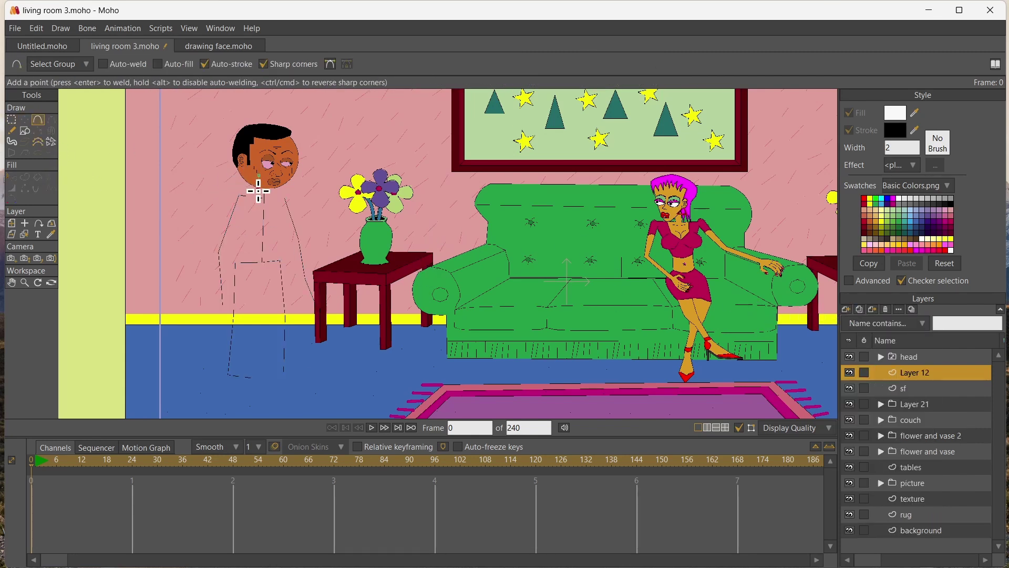
click(258, 191)
click(239, 193)
click(231, 247)
click(260, 268)
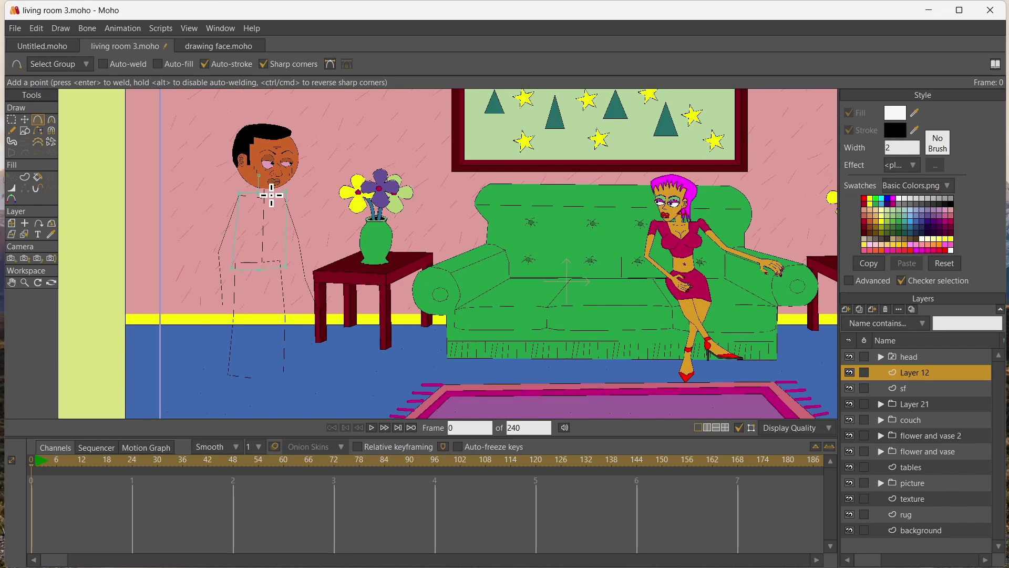
click(272, 175)
click(235, 229)
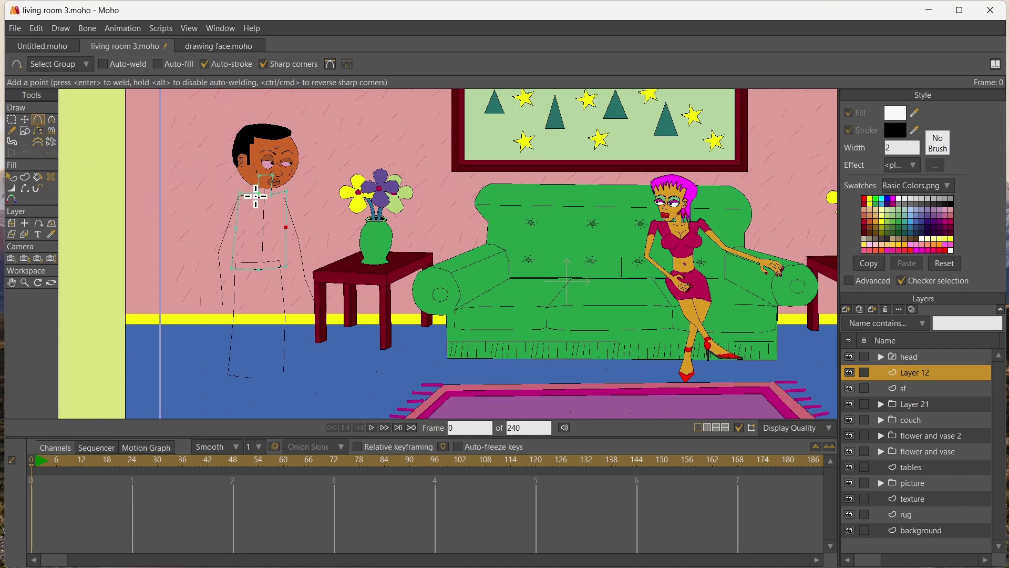
key(ctrl+a)
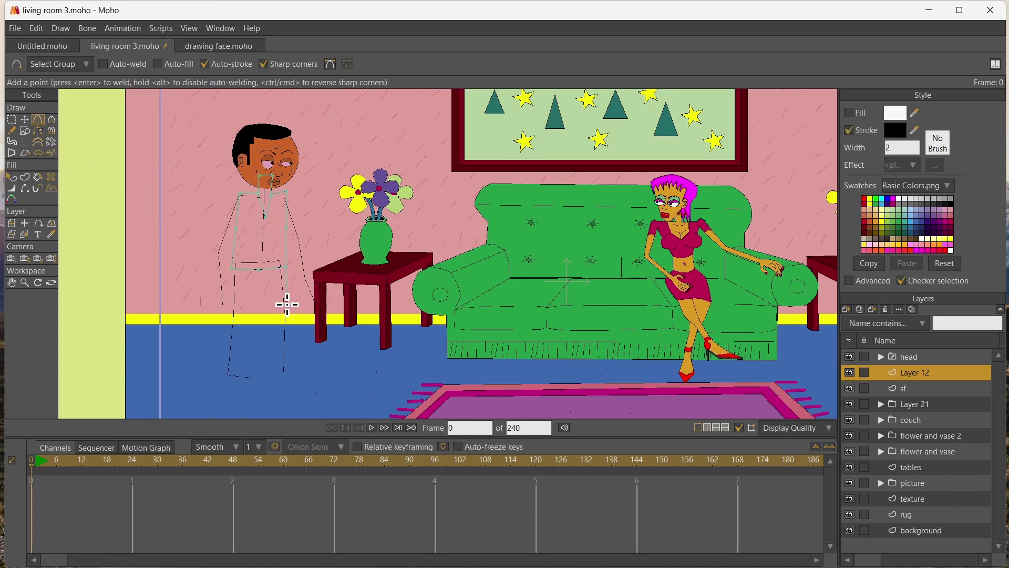
Draw the trousers outline with one full leg below the shirt and lower the crotch point slightly
mouse_move(291, 322)
mouse_down()
mouse_move(294, 366)
mouse_move(271, 322)
mouse_up()
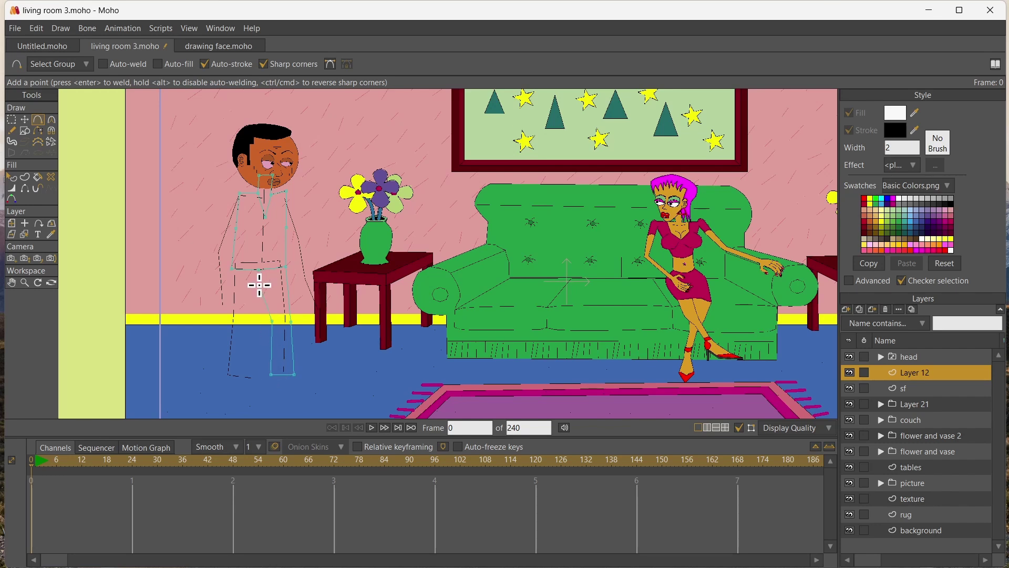
key(ctrl+a)
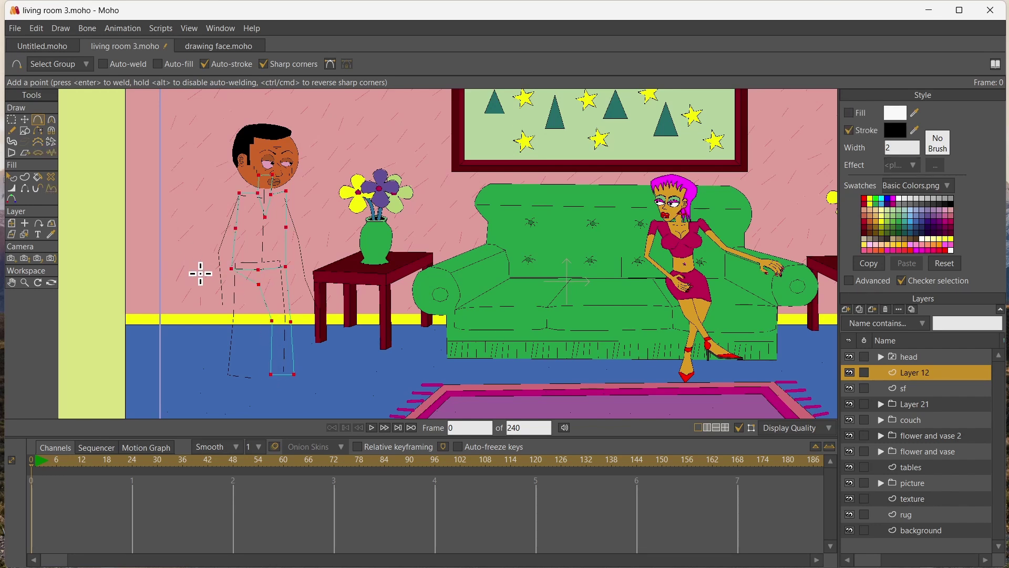
click(24, 119)
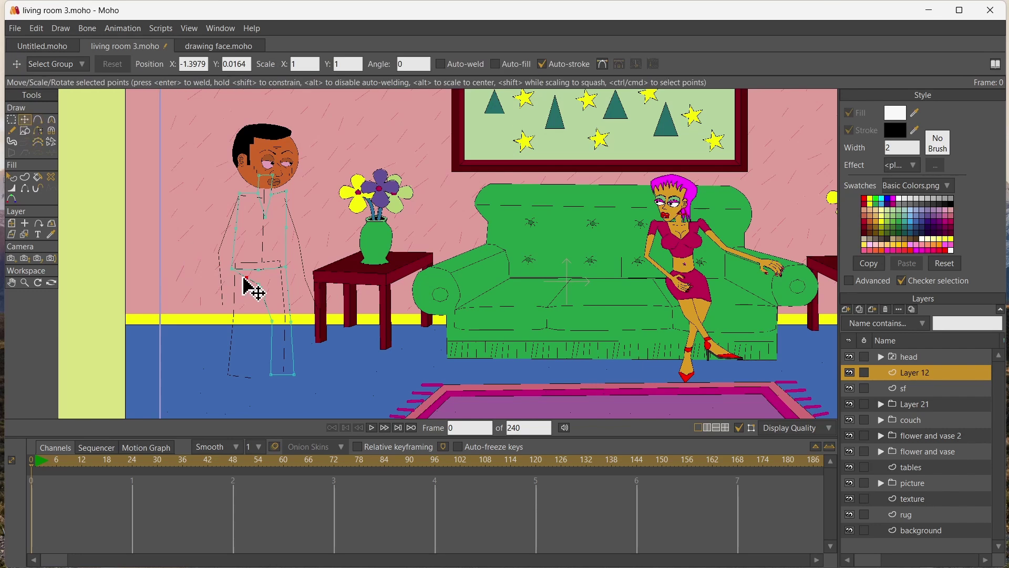
mouse_move(243, 288)
mouse_down()
mouse_move(260, 306)
mouse_move(256, 299)
mouse_up()
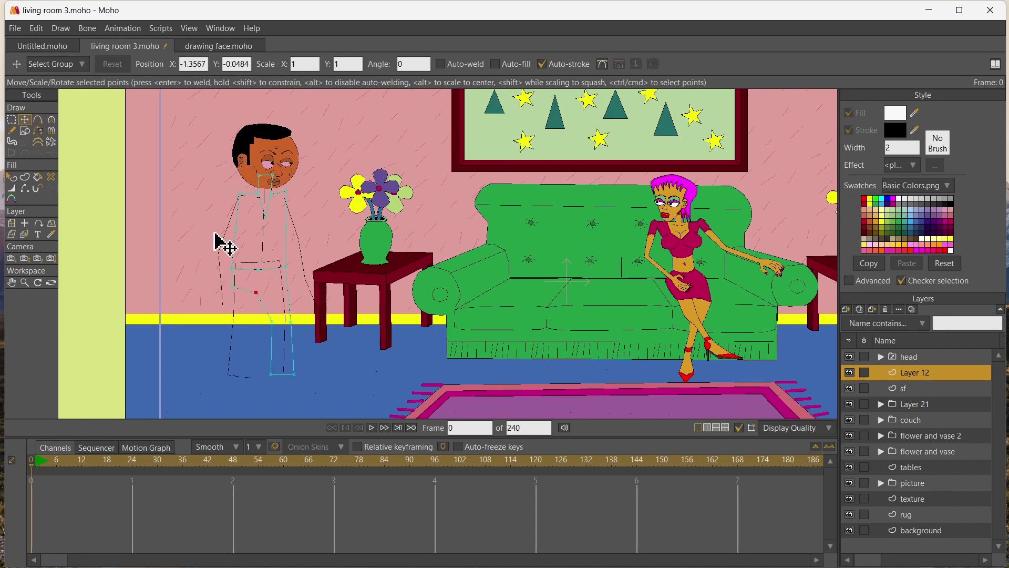
Rename the new layer as body and add another vector layer above it
double_click(912, 372)
text(body)
key(Return)
click(846, 309)
click(856, 330)
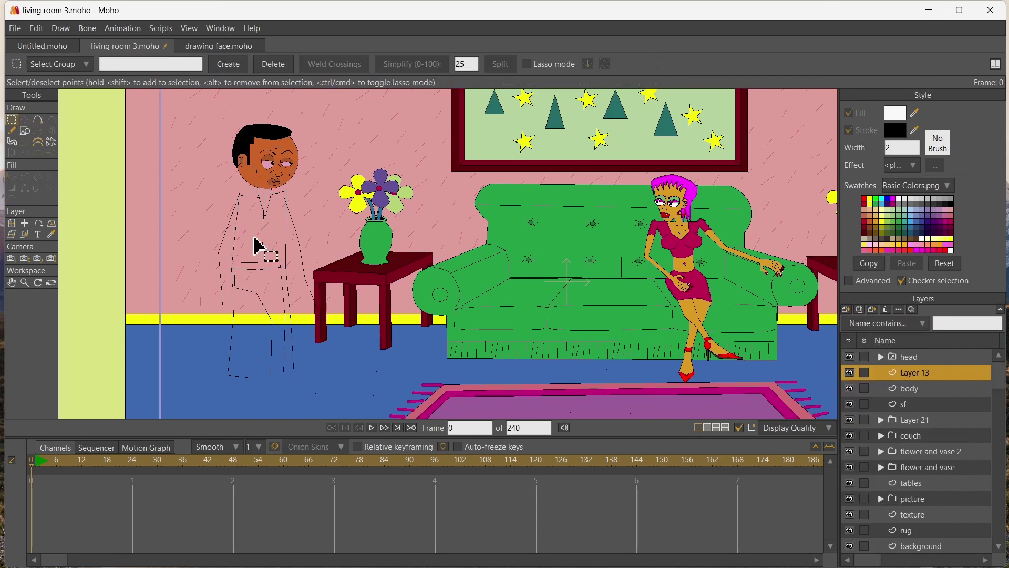
On the body layer, sample the skin colour from the man's face and fill the neck with it
click(912, 389)
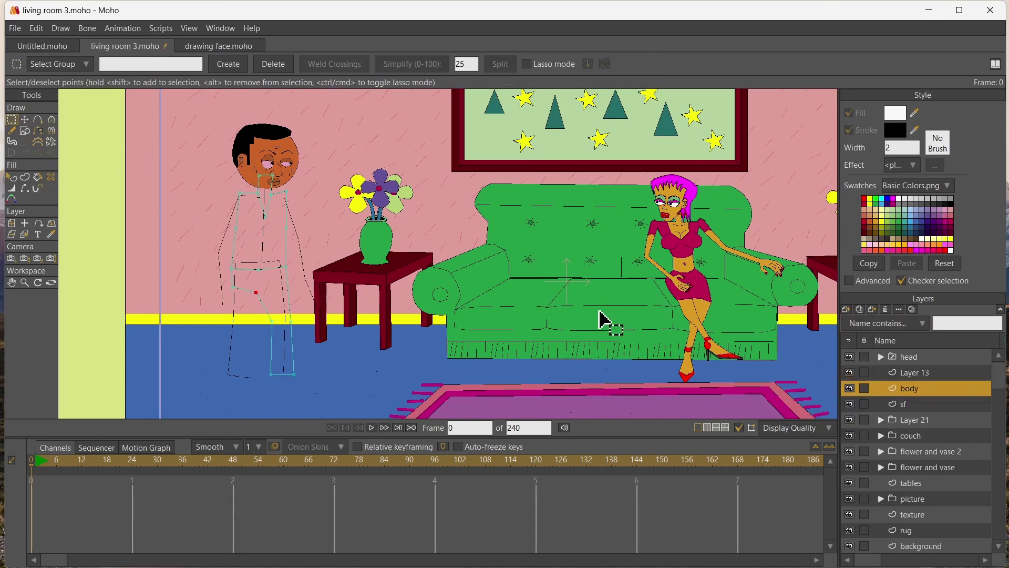
click(51, 234)
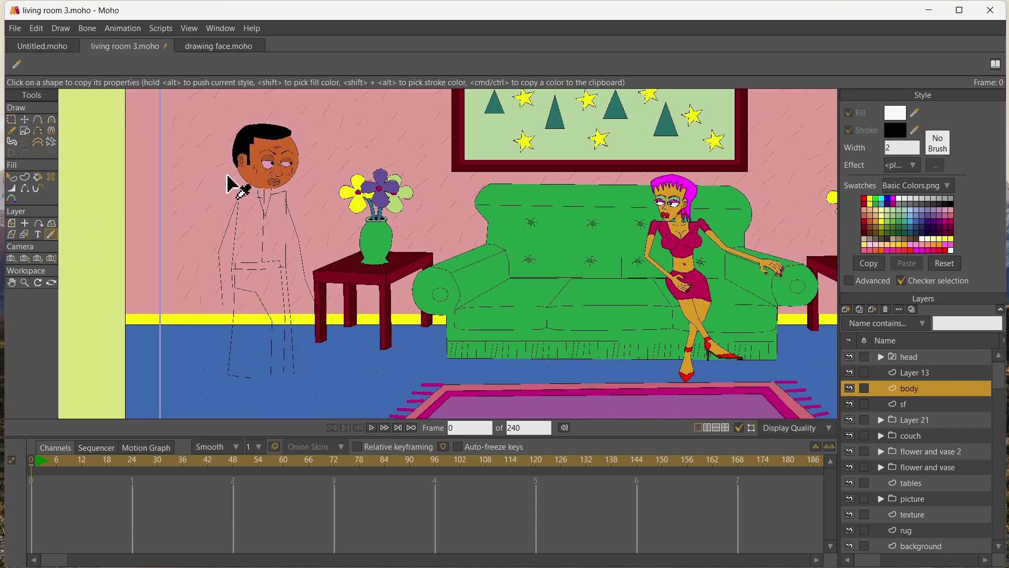
click(248, 171)
key(p)
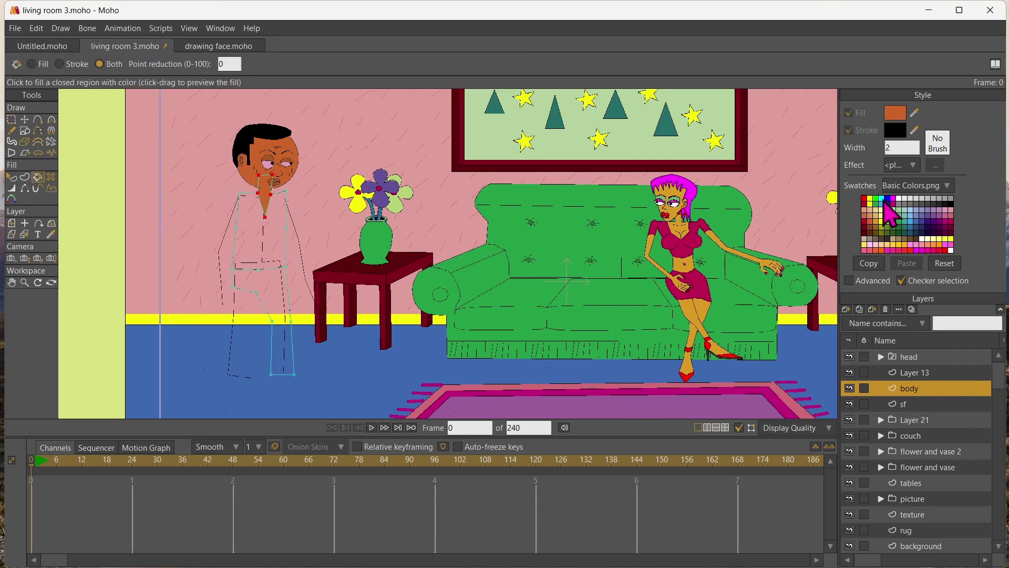
Fill the shirt with bright blue and the trousers with dark blue
click(260, 236)
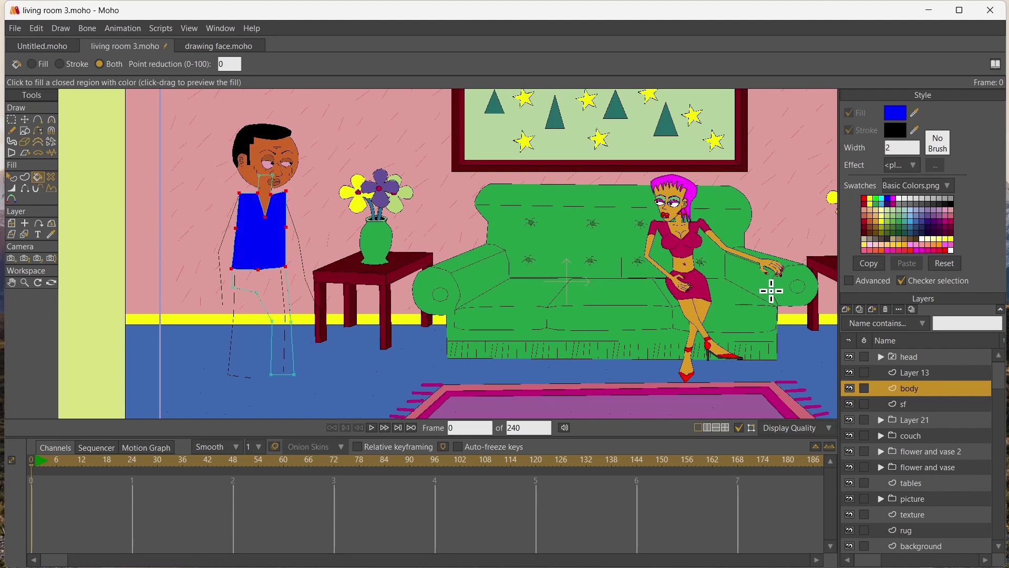
click(919, 231)
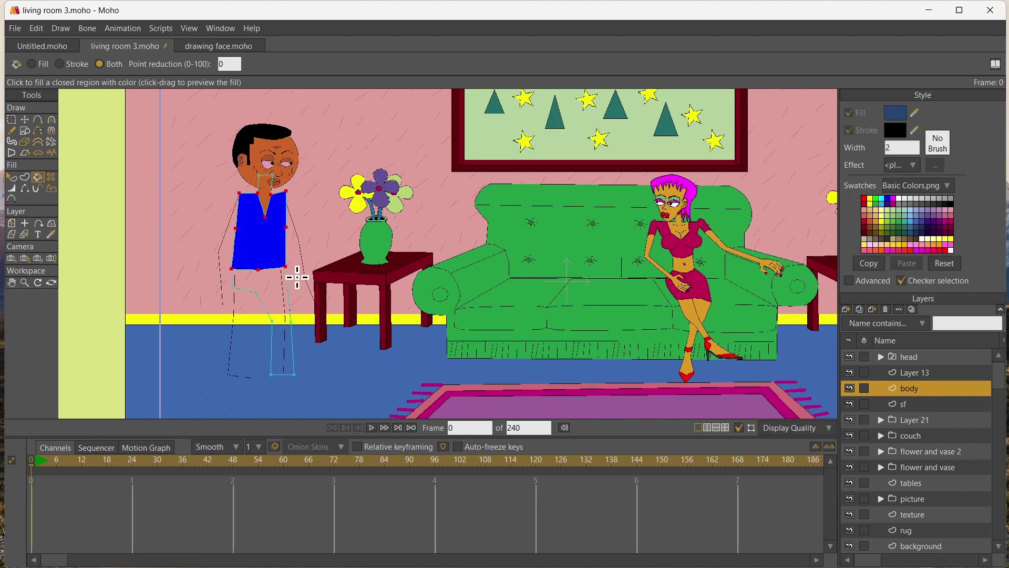
click(272, 286)
Raise the tip of the V collar and reshape the shirt's shoulder and side points nearest the table
scroll(349, 256, up, 2)
scroll(350, 256, up, 1)
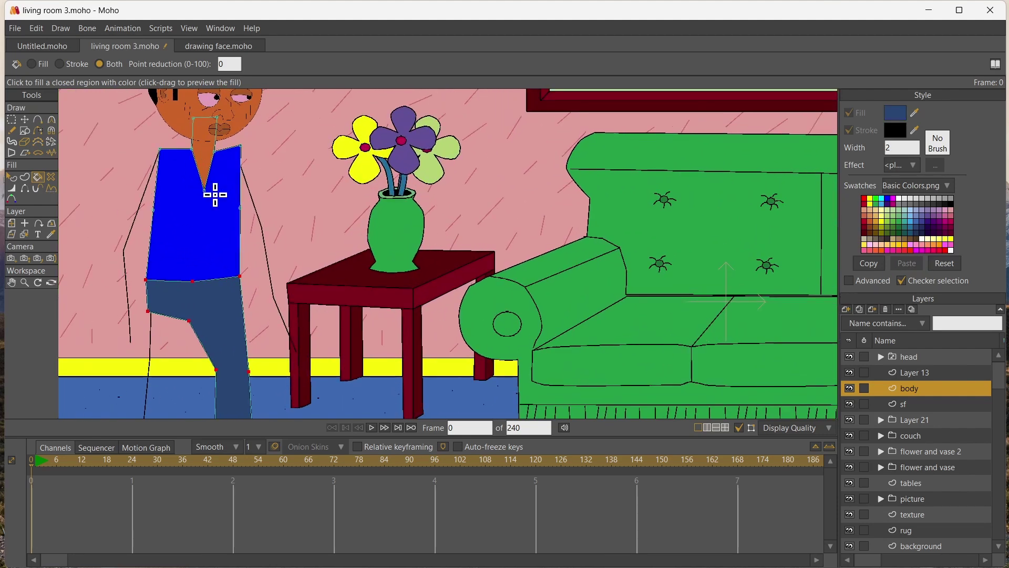
click(25, 120)
click(206, 188)
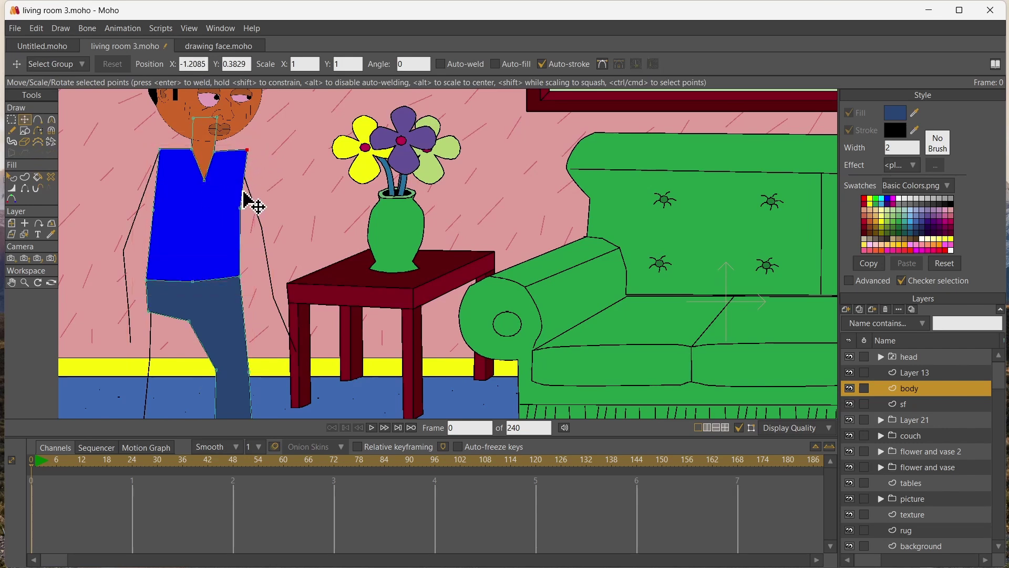
click(240, 220)
Shift the head layer slightly toward the couch so it sits properly over the neck
click(843, 360)
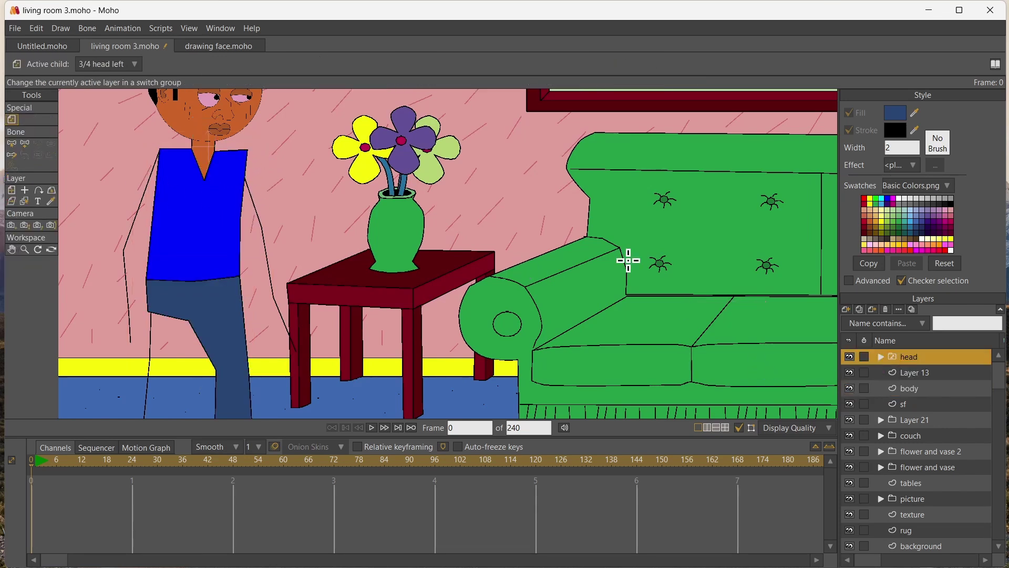
click(11, 191)
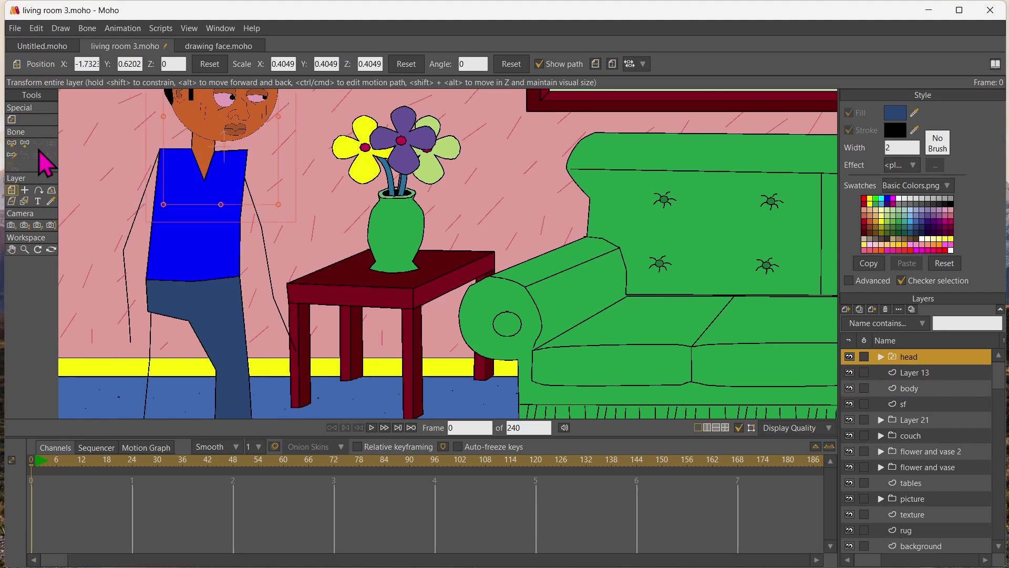
Rename Layer 13 as r leg
scroll(107, 181, down, 3)
click(11, 250)
drag(187, 254, 295, 255)
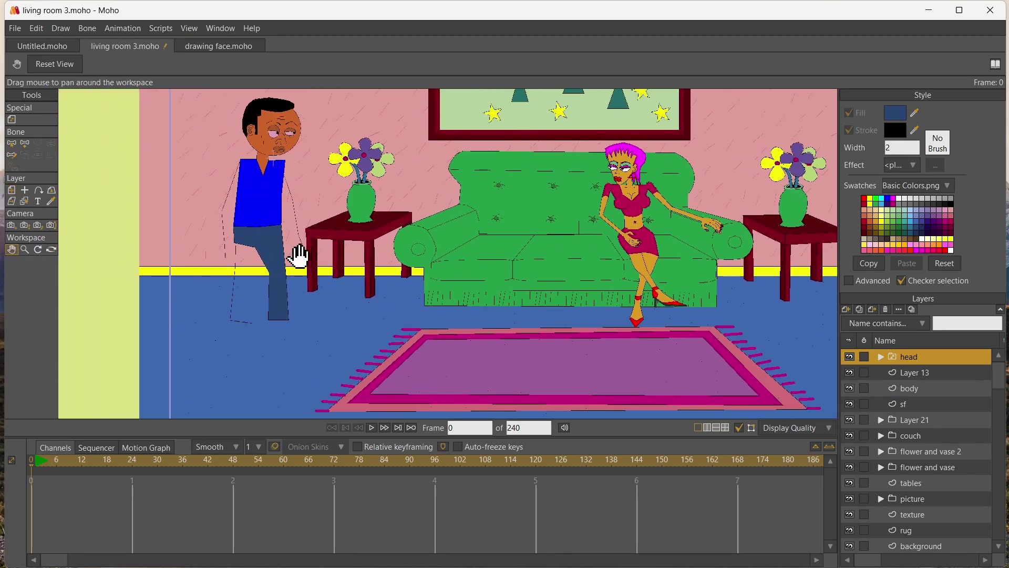
scroll(299, 256, up, 5)
scroll(300, 256, up, 1)
click(924, 373)
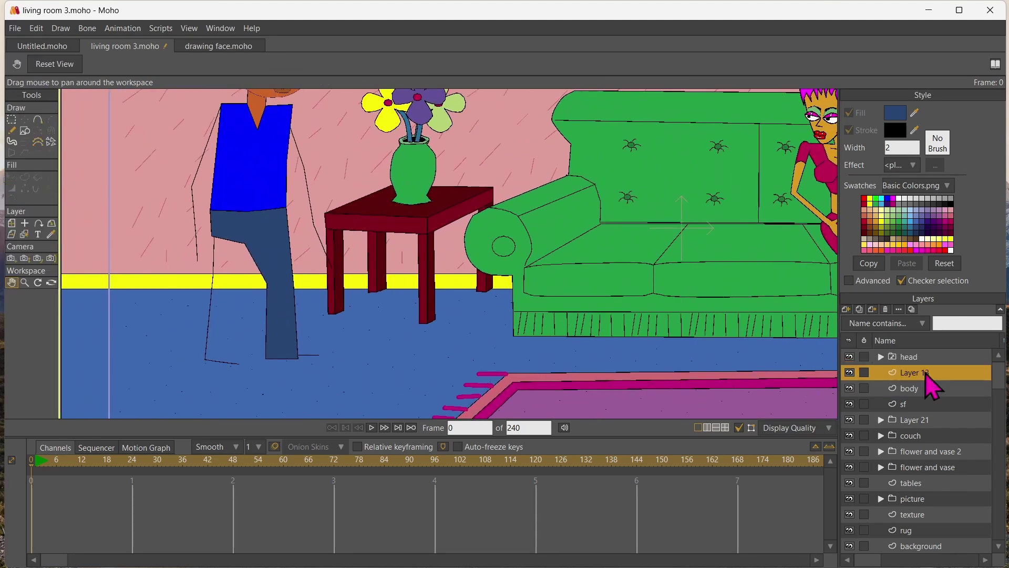
double_click(925, 373)
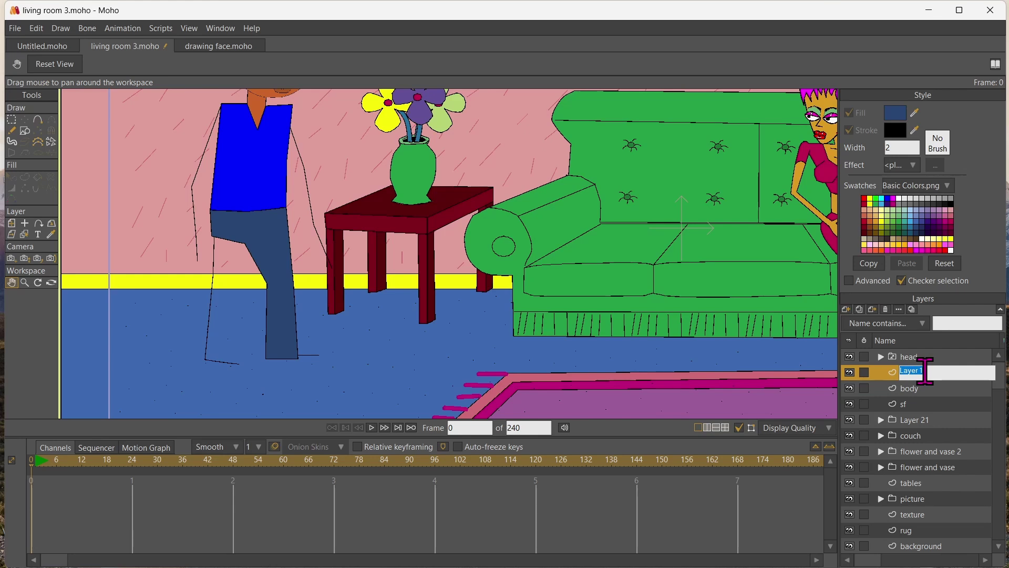
text(r leg)
key(Return)
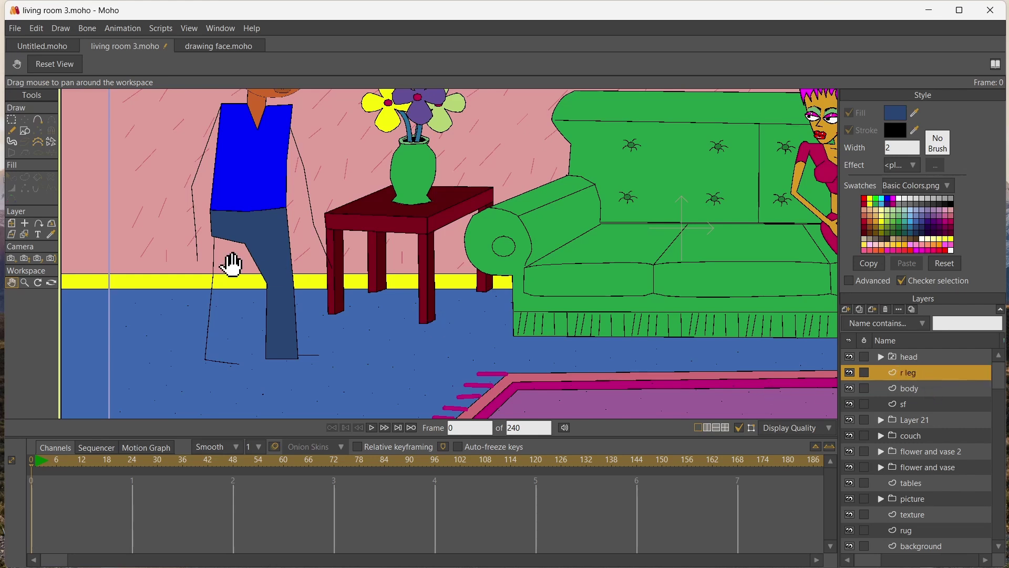
Draw a closed outline for the remaining leg on the r leg layer and fill it with the trousers' dark blue
click(38, 120)
click(212, 240)
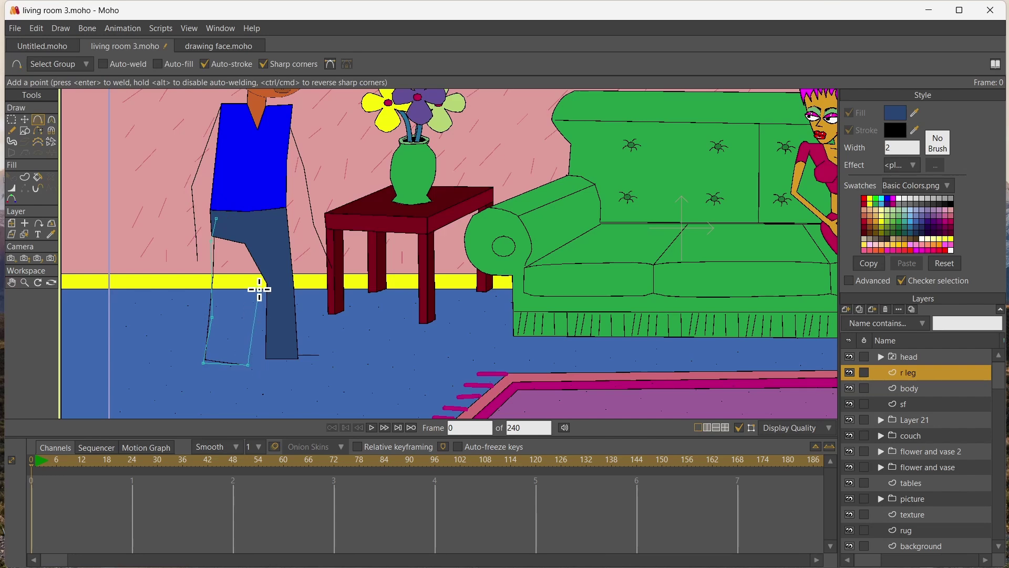
click(38, 177)
click(207, 260)
scroll(184, 203, up, 4)
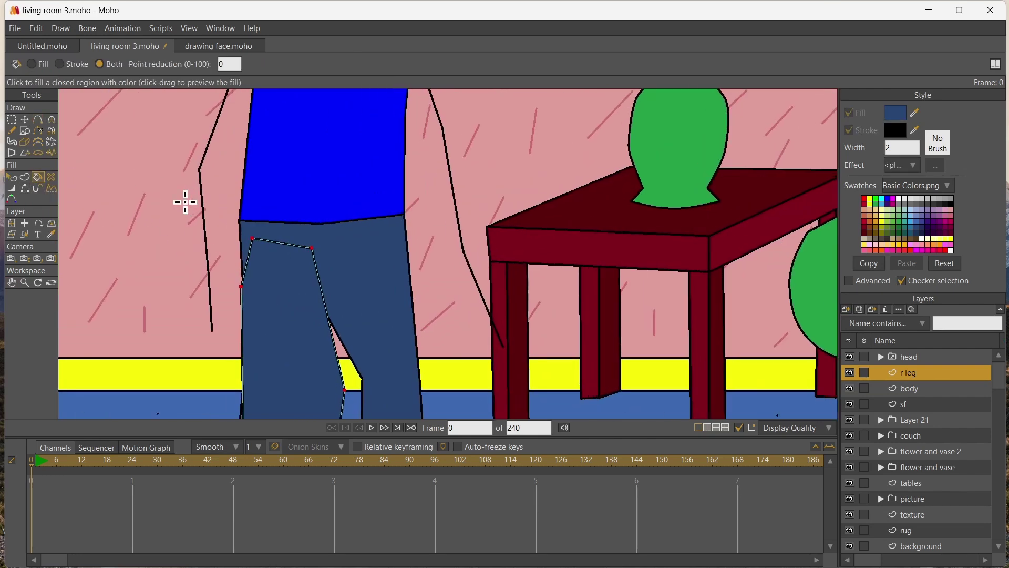
Add a point on the leg's upper inner edge and hide the outline strokes around the top of the leg
click(354, 313)
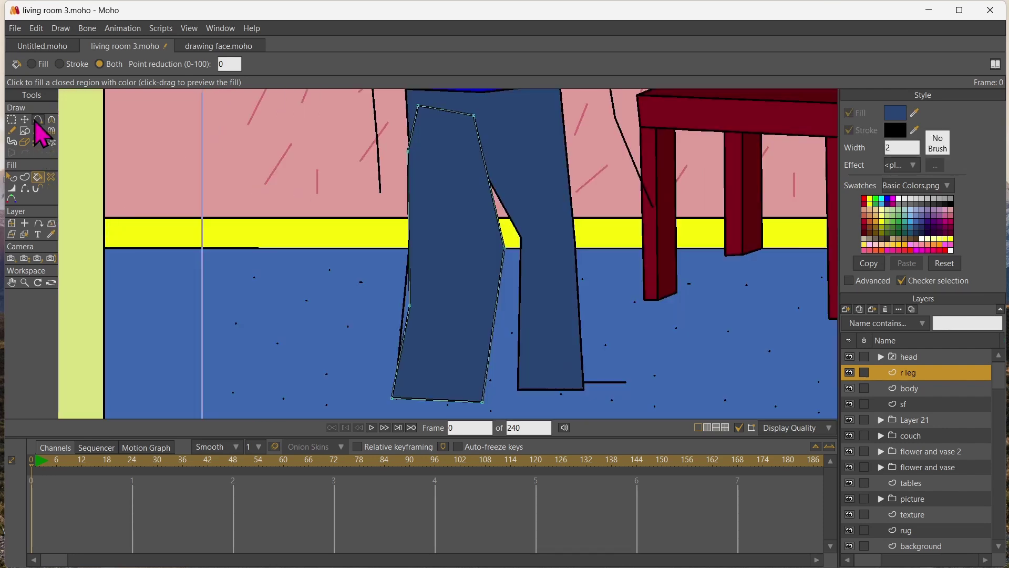
click(38, 120)
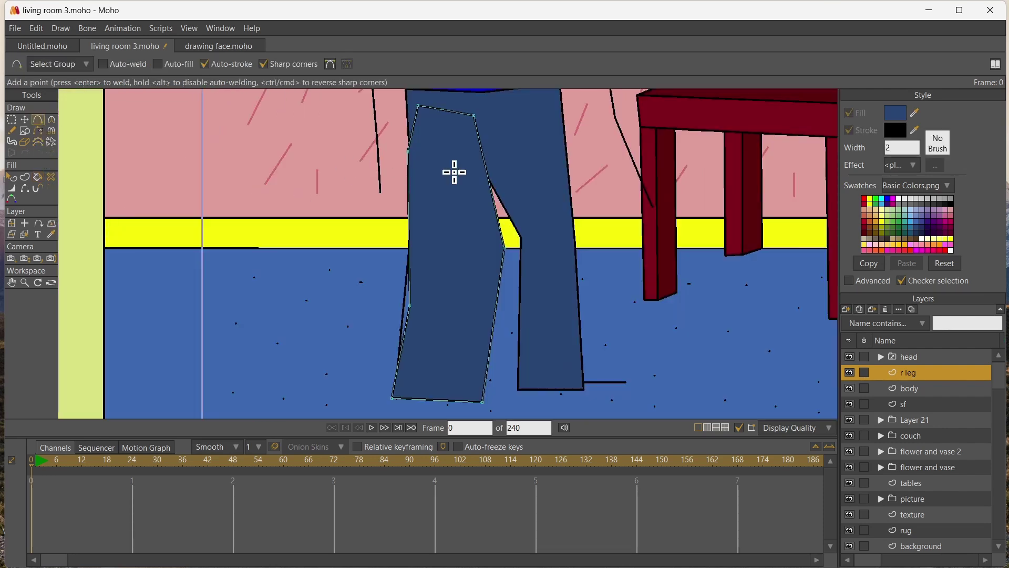
scroll(316, 141, up, 2)
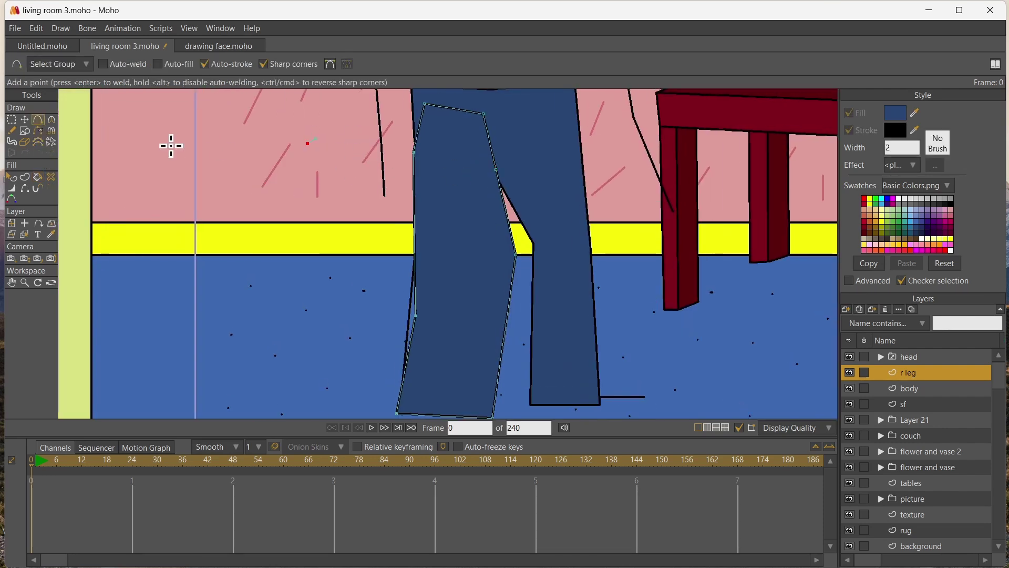
click(25, 189)
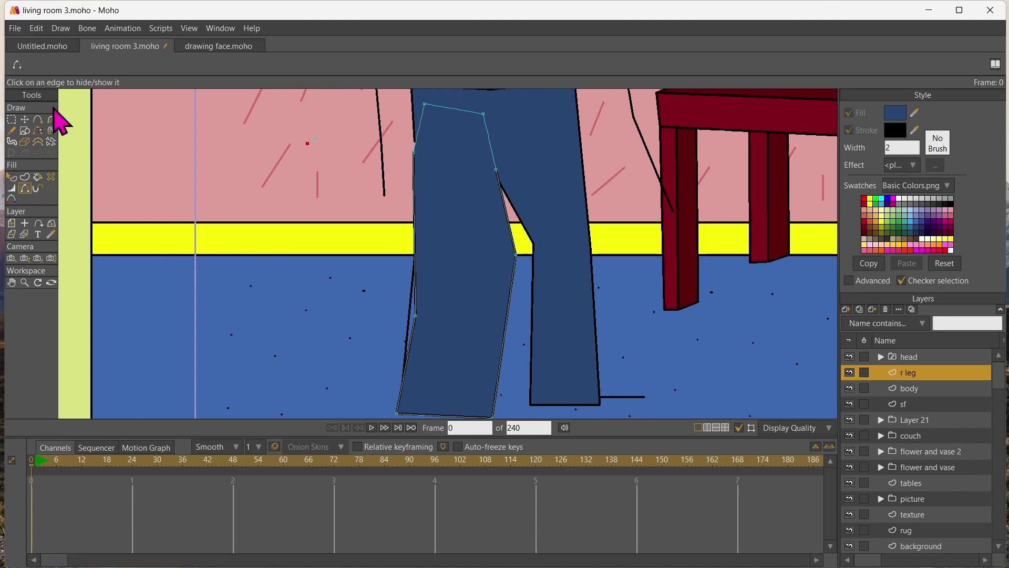
click(25, 120)
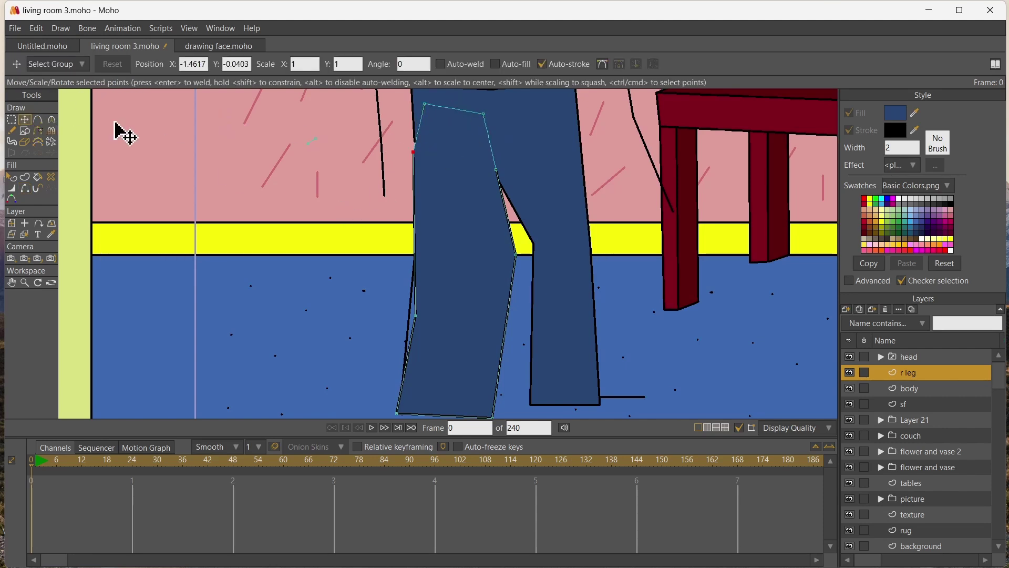
Reshape the r leg outline by pulling its knee and hem points inward and raising the hem to match the other leg
click(12, 119)
drag(271, 128, 347, 174)
click(345, 167)
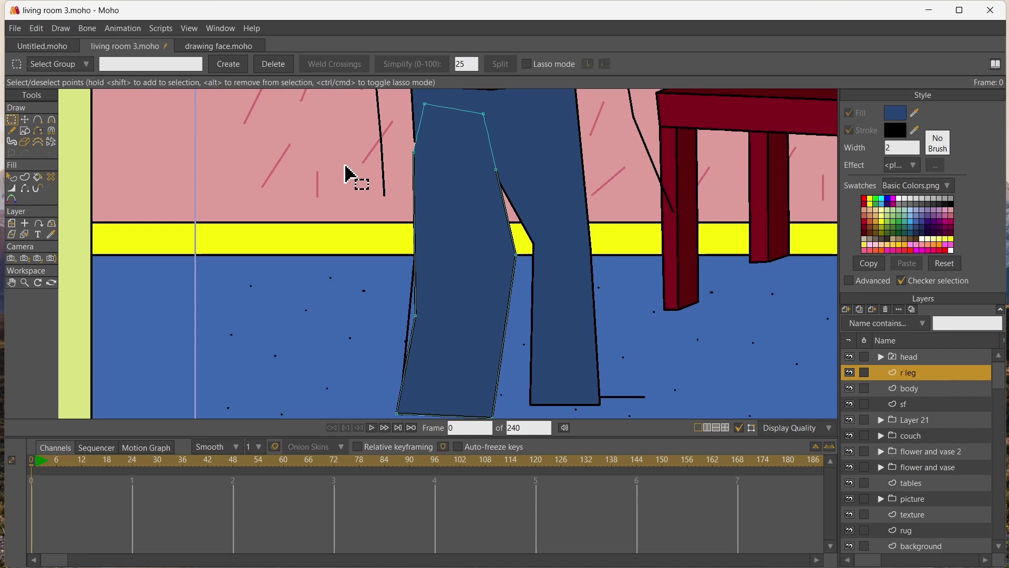
key(t)
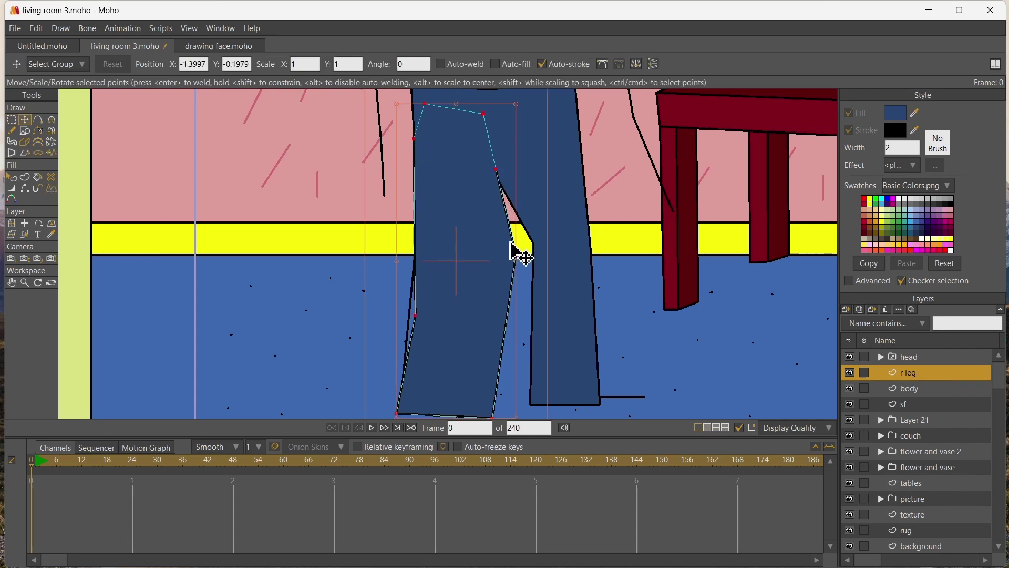
drag(516, 255, 492, 255)
drag(422, 313, 497, 268)
drag(492, 415, 485, 396)
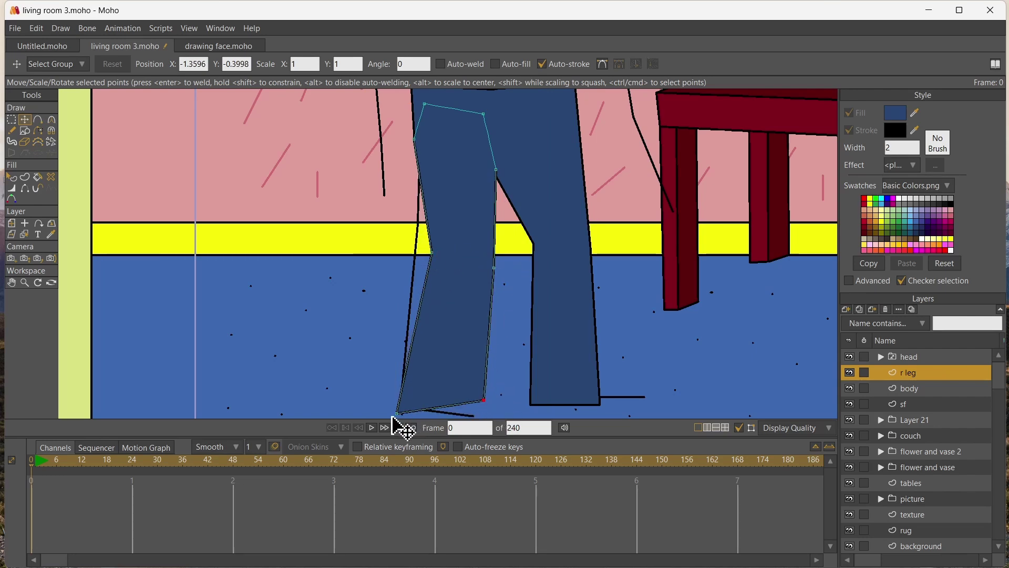
drag(397, 413, 422, 401)
drag(432, 254, 437, 262)
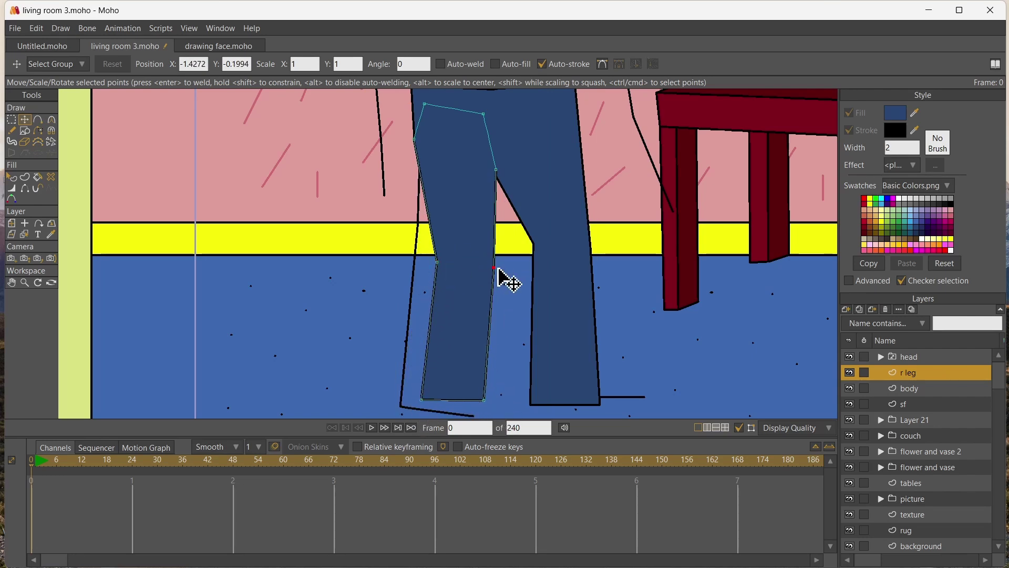
drag(497, 268, 498, 264)
scroll(291, 226, down, 4)
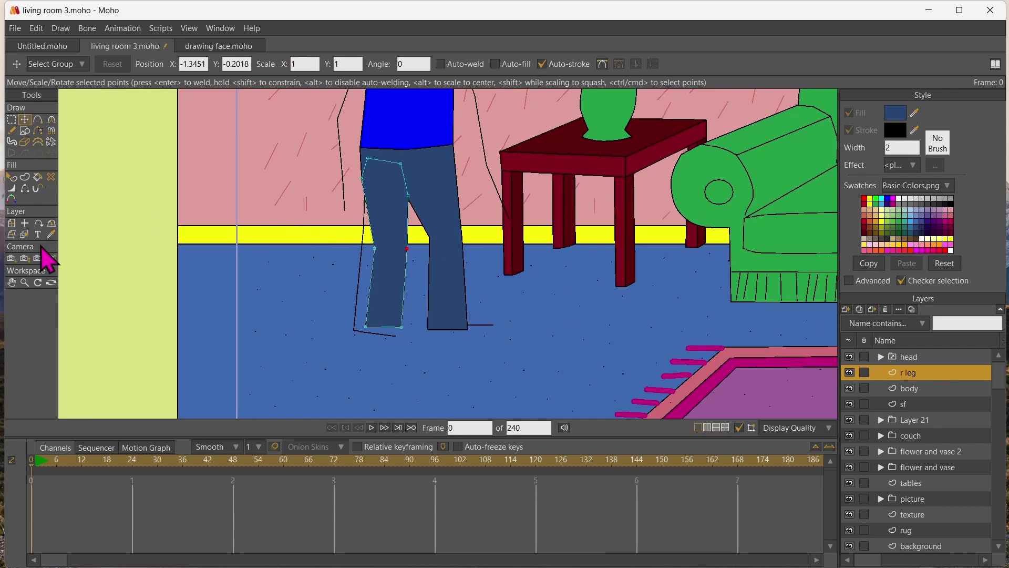
On the body layer, pull the hip, waist and side points inward to narrow the torso
click(12, 283)
scroll(222, 205, up, 3)
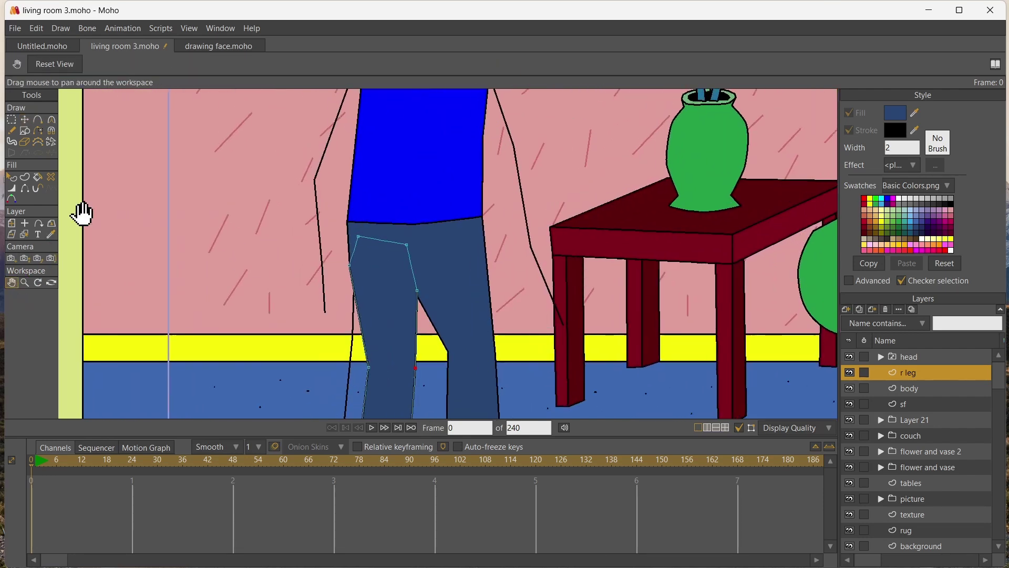
click(24, 233)
click(367, 196)
click(24, 120)
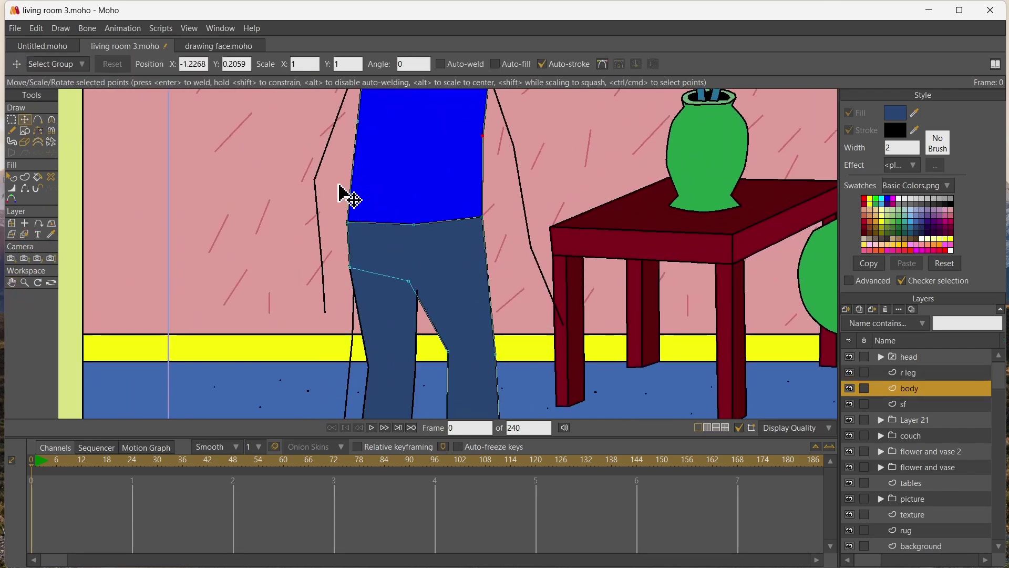
drag(480, 217, 463, 217)
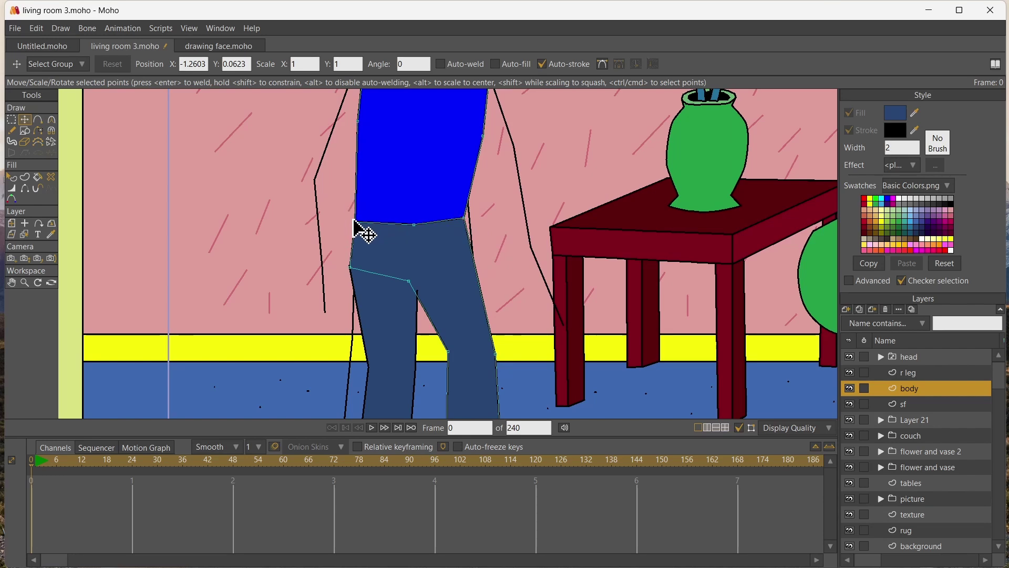
drag(483, 138, 458, 141)
drag(357, 121, 352, 124)
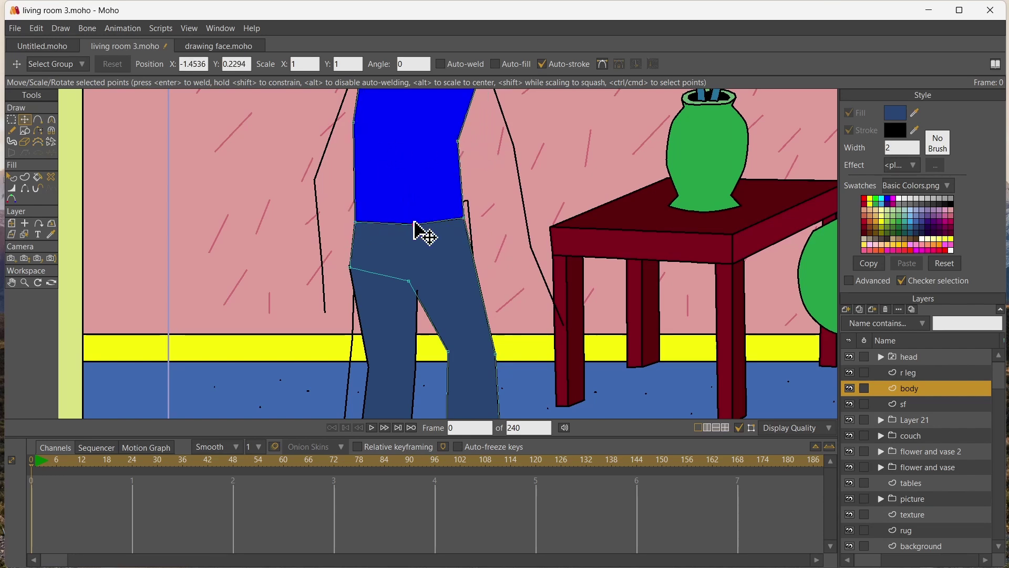
Round the shirt's hem at its middle point with a curvature of about 0.19
key(c)
drag(420, 227, 535, 309)
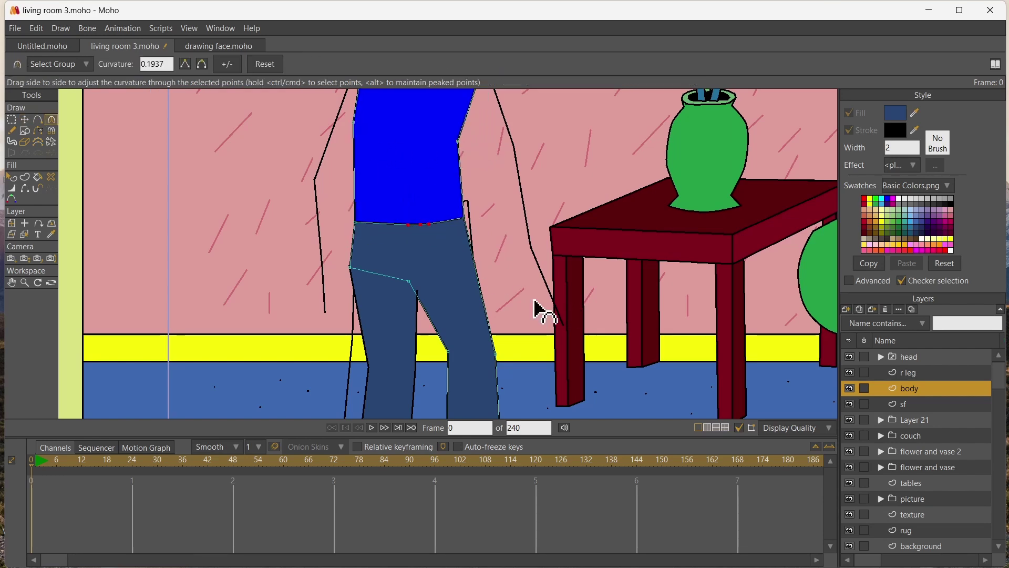
scroll(309, 248, down, 3)
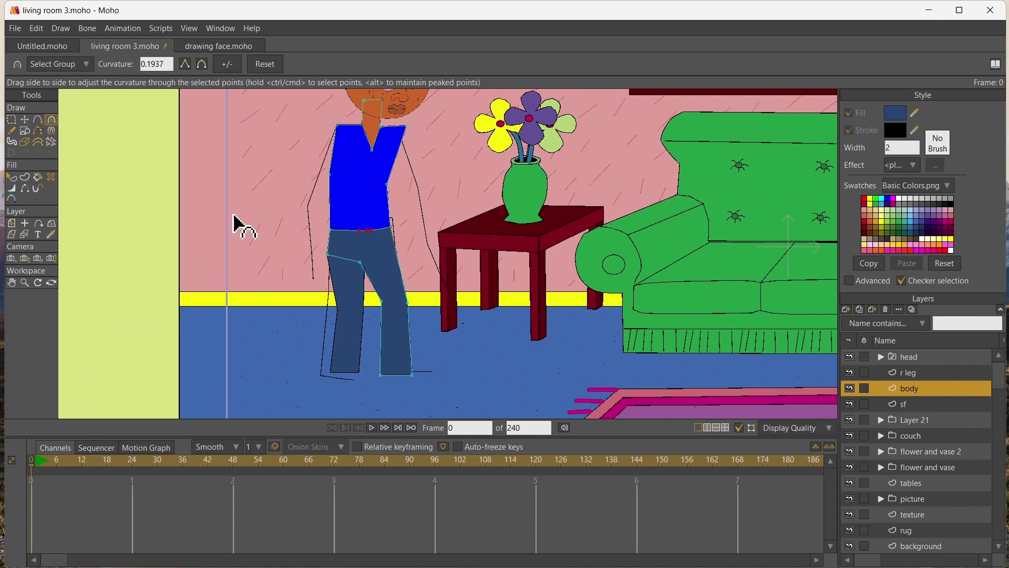
Add a vector layer above r leg and name it r arm
click(903, 372)
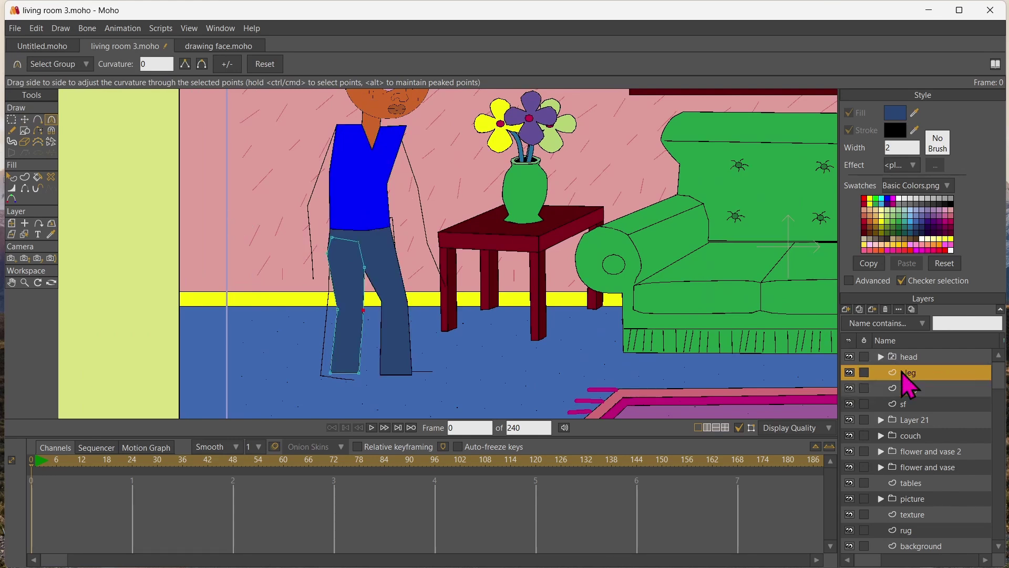
click(847, 307)
click(858, 327)
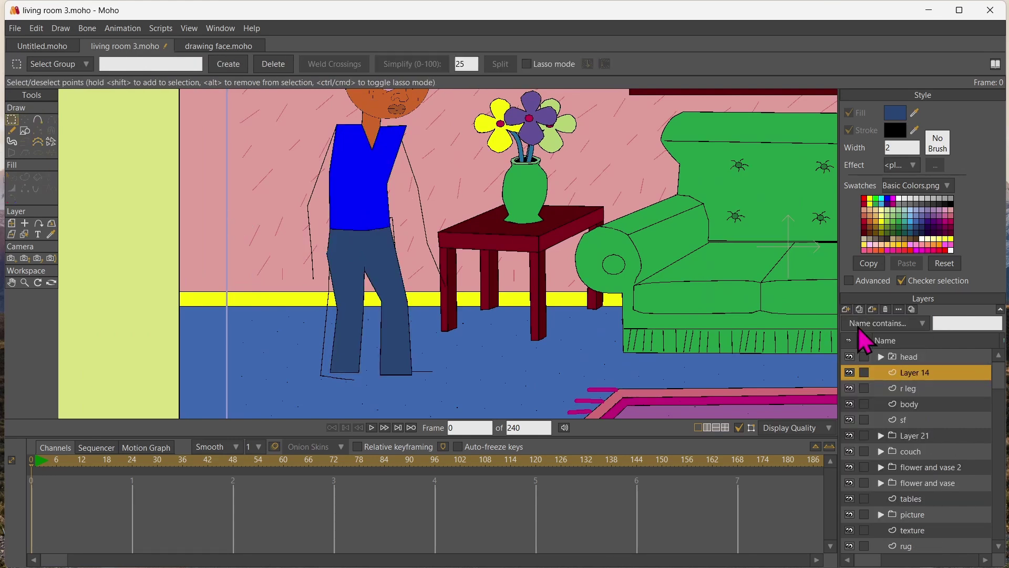
double_click(911, 371)
text(r arm)
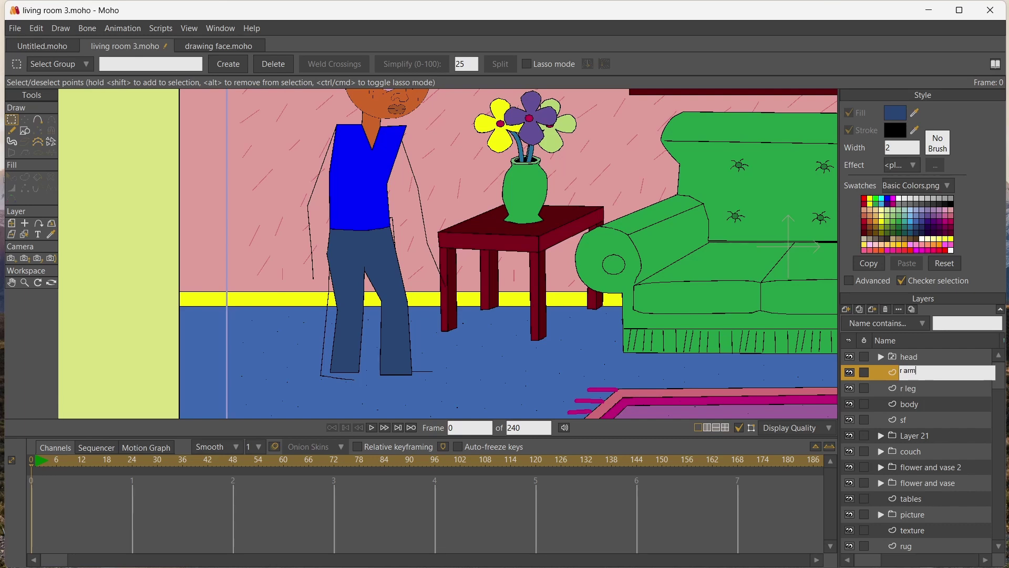
key(Return)
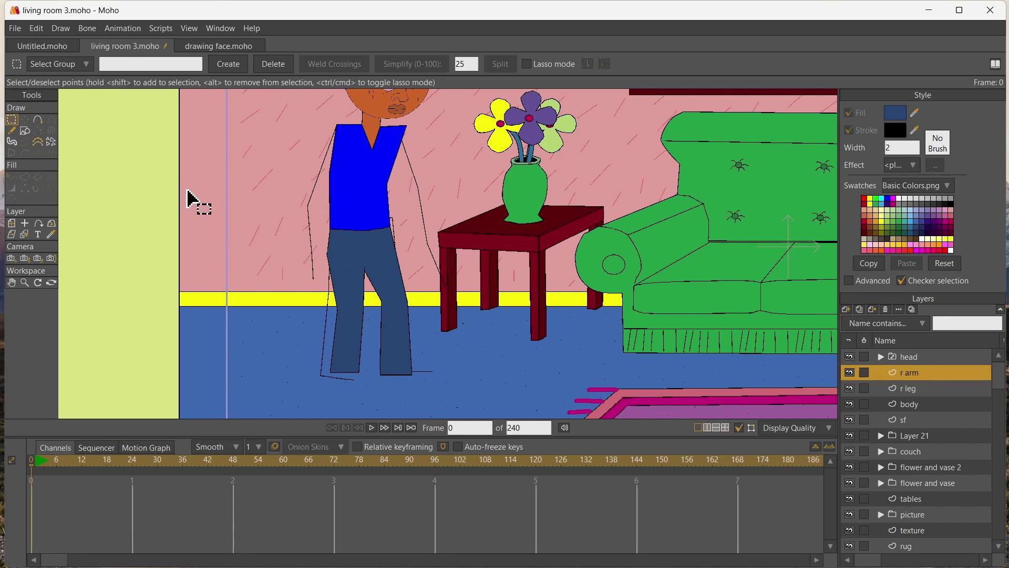
Draw closed outlines for a short sleeve and a bare, slightly bent arm on the r arm layer
click(38, 120)
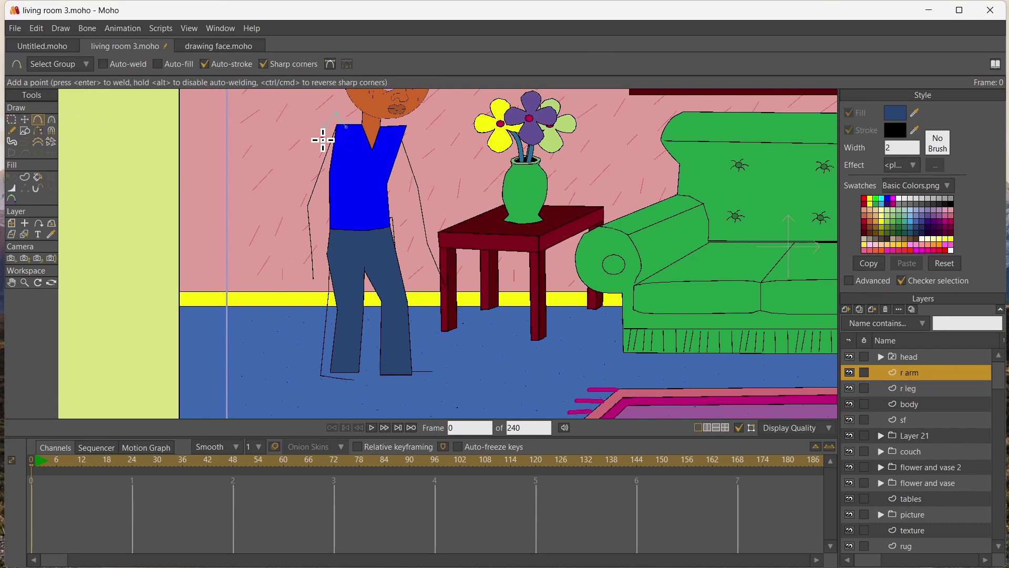
key(ctrl+a)
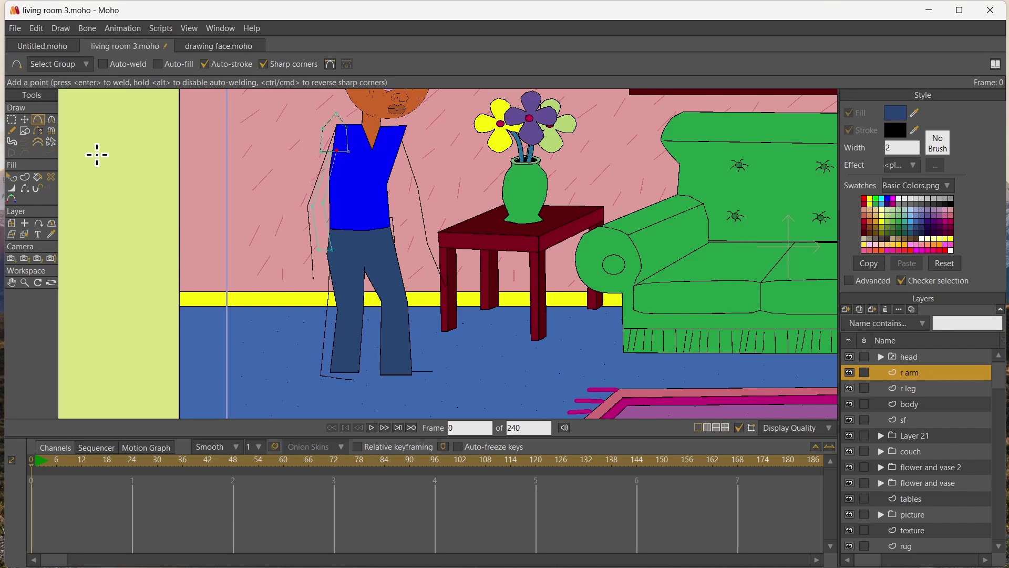
scroll(232, 169, up, 3)
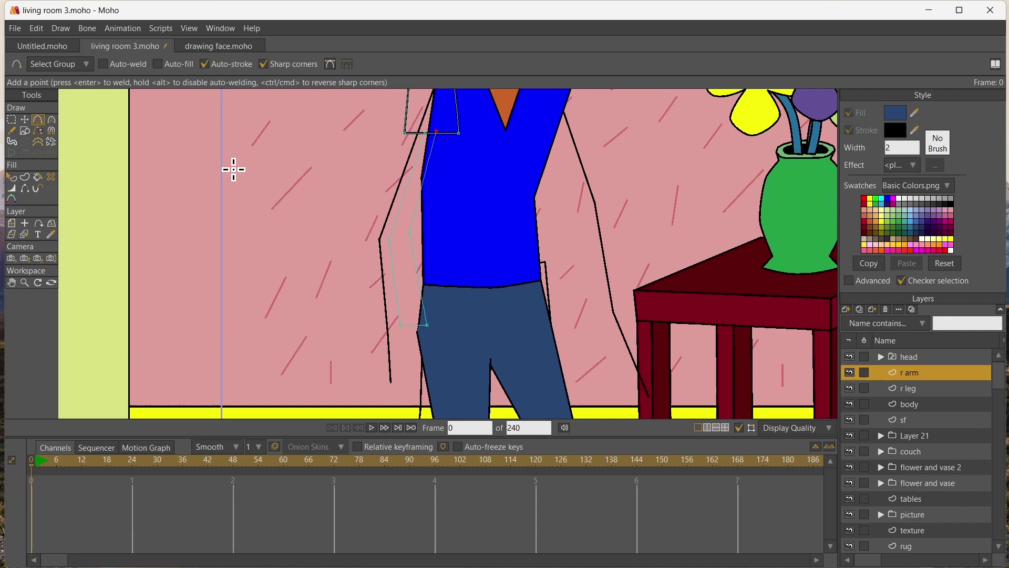
Fill the bare arm with the skin colour sampled from the neck
click(26, 121)
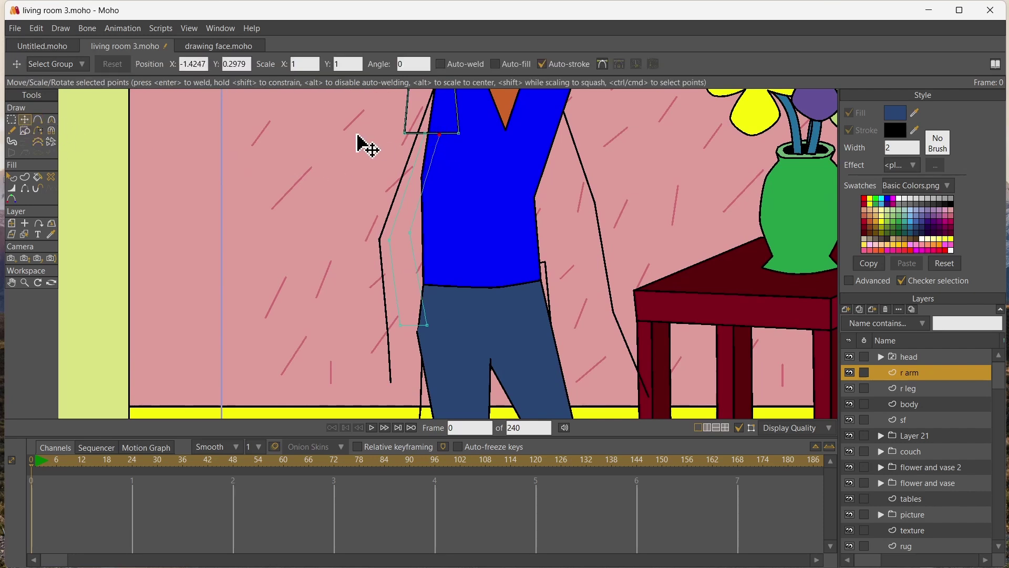
key(ctrl+a)
click(52, 235)
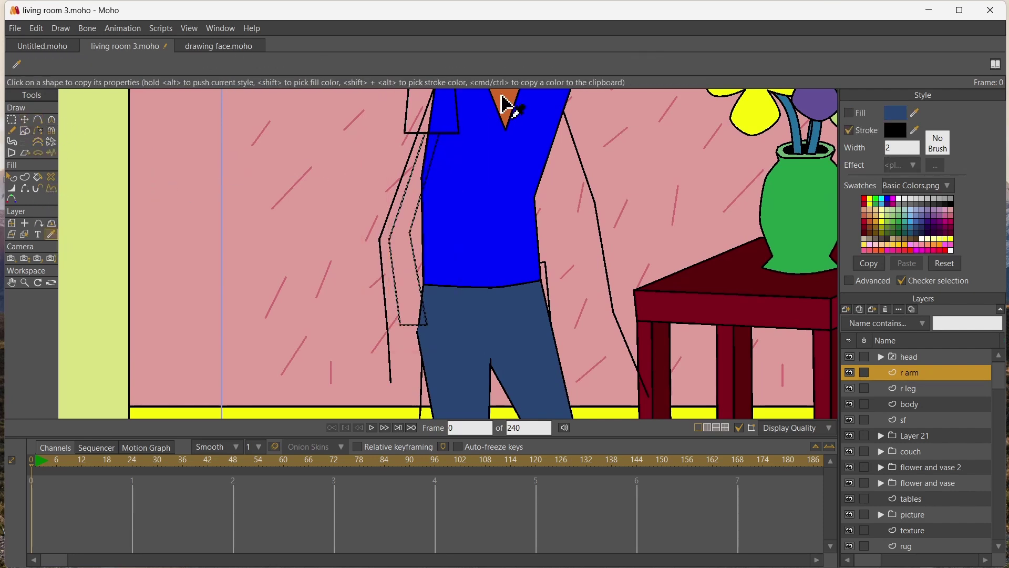
key(p)
click(421, 153)
scroll(288, 214, down, 2)
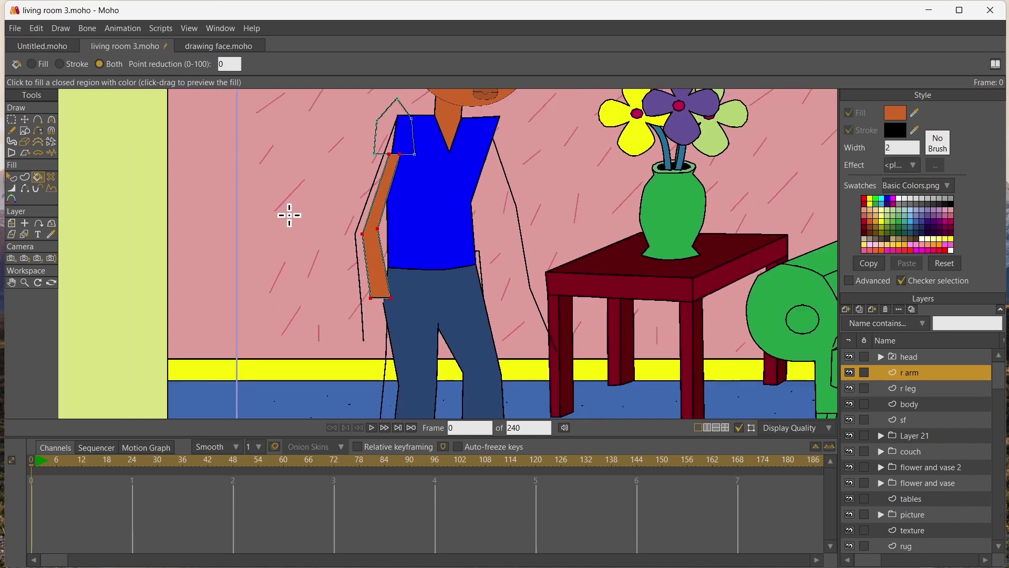
Fill the sleeve with the blue sampled from the shirt
click(51, 235)
click(442, 228)
key(p)
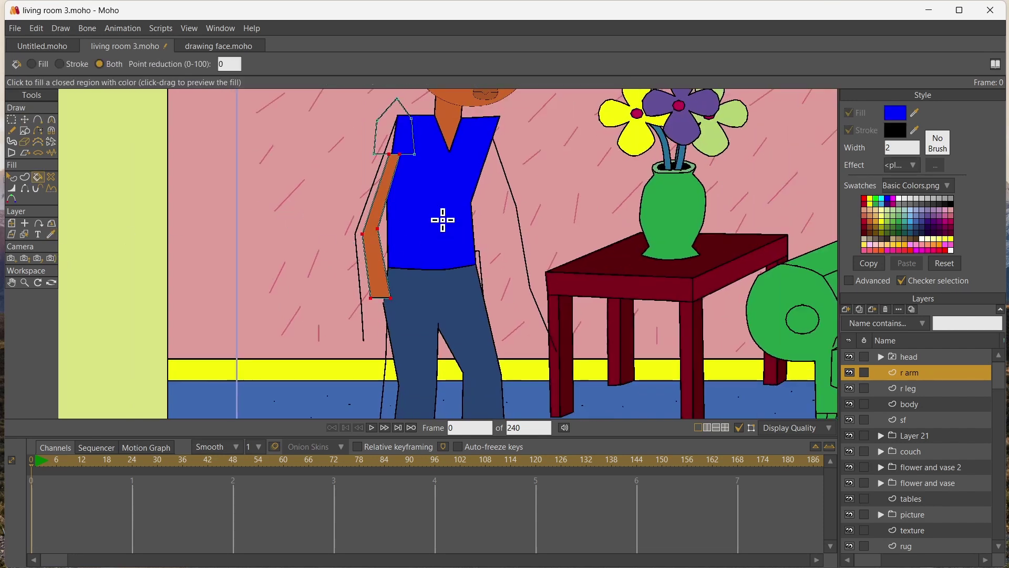
click(395, 132)
Narrow the sleeve by moving its points toward the shoulder and round its top with a curvature of about 0.58
click(25, 120)
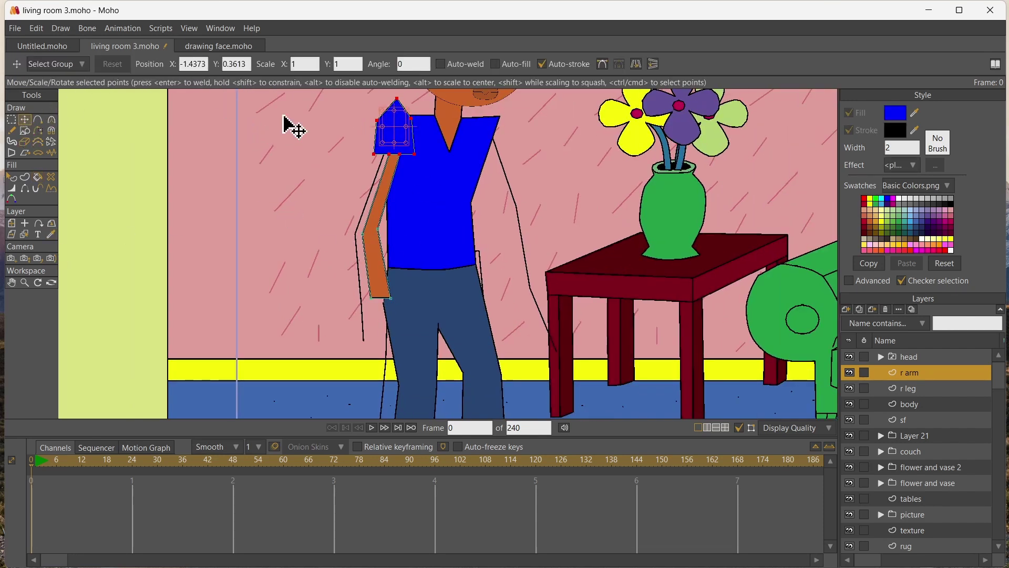
drag(396, 98, 415, 112)
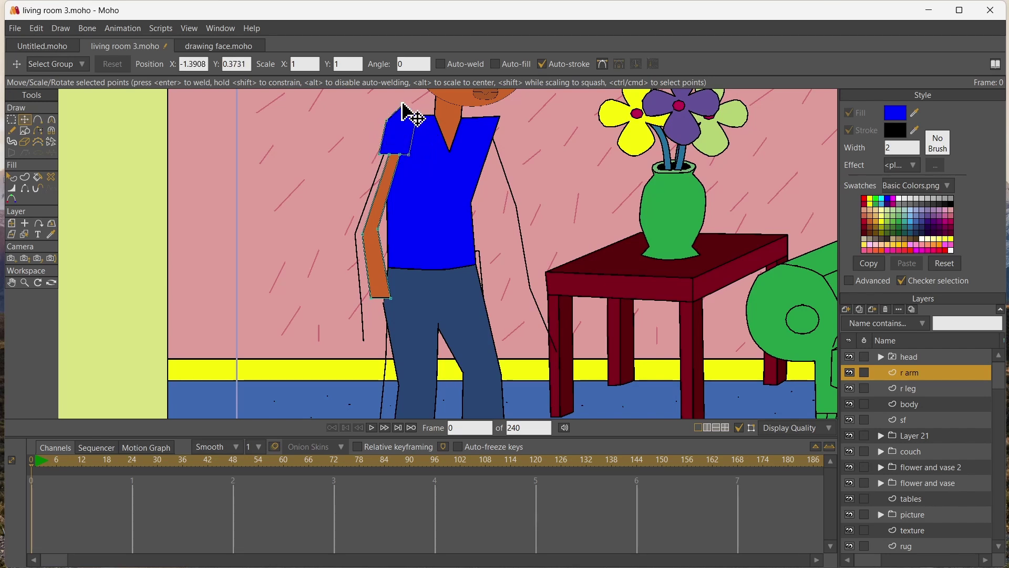
key(c)
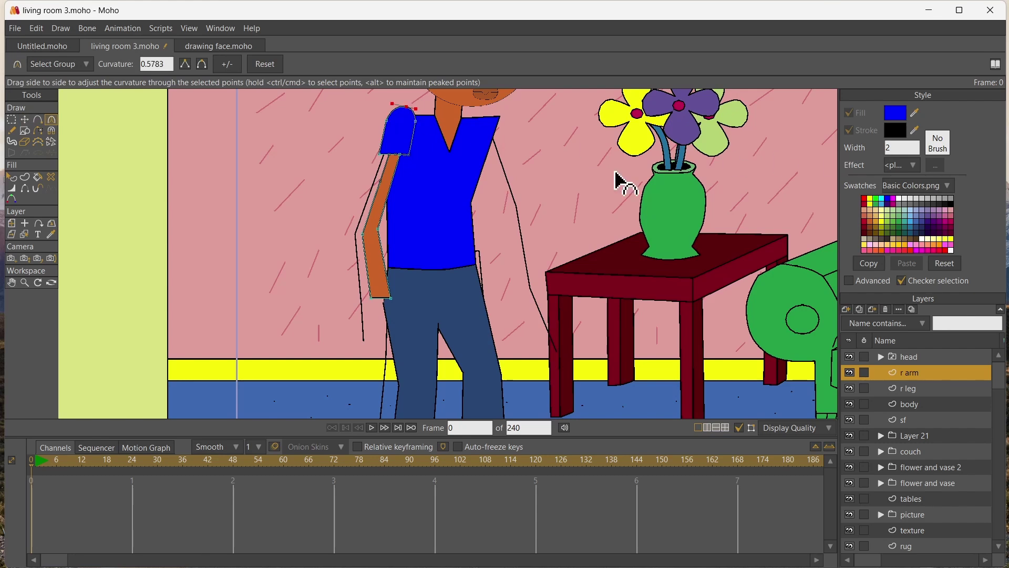
Raise the elbow points and move the wrist points inward to slim the bare arm, and save the project
click(25, 119)
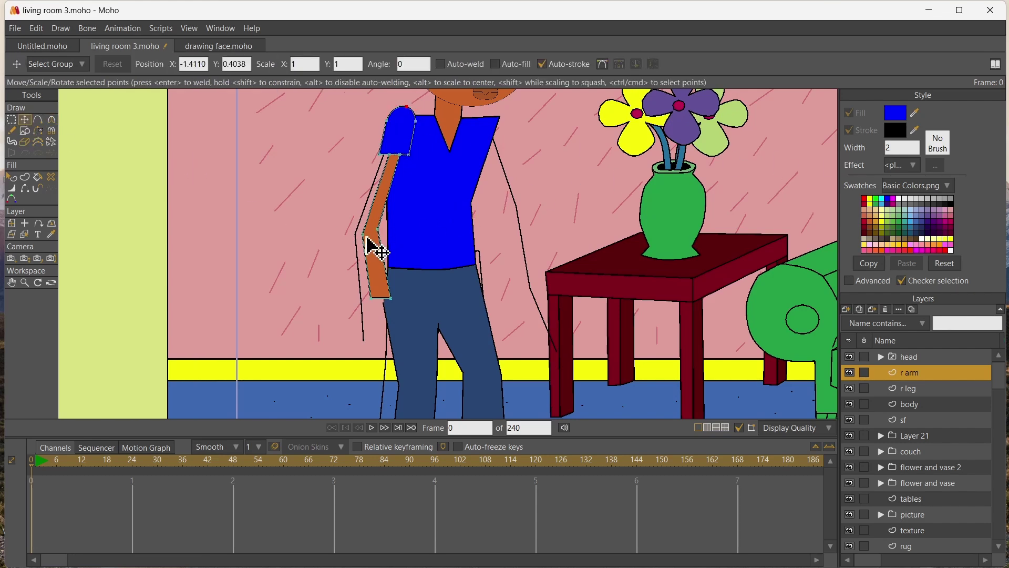
drag(364, 230, 387, 207)
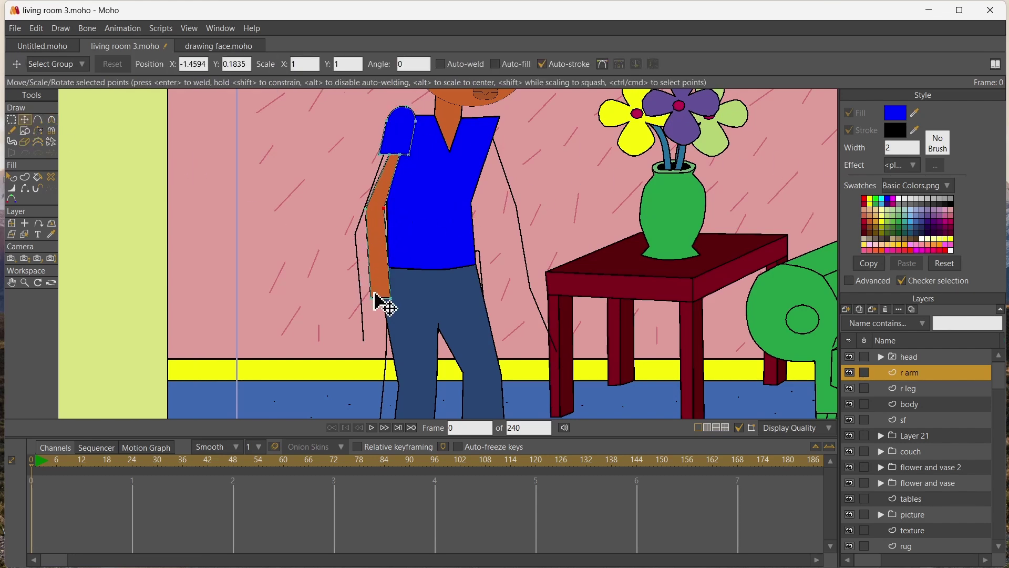
drag(383, 300, 387, 206)
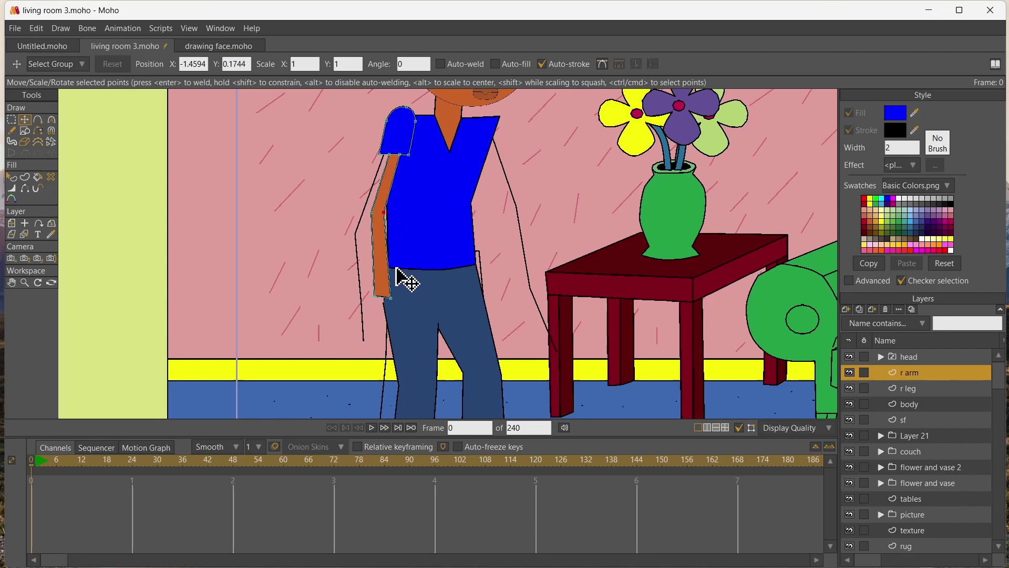
drag(389, 294, 395, 288)
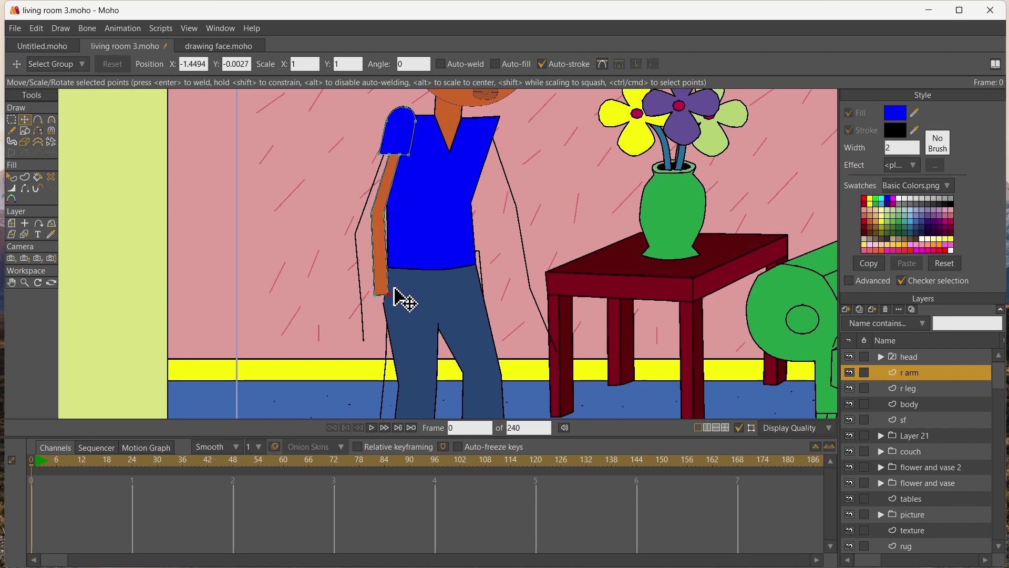
key(ctrl+s)
Duplicate the r arm layer, name the copy l arm and place it below the body layer
click(860, 310)
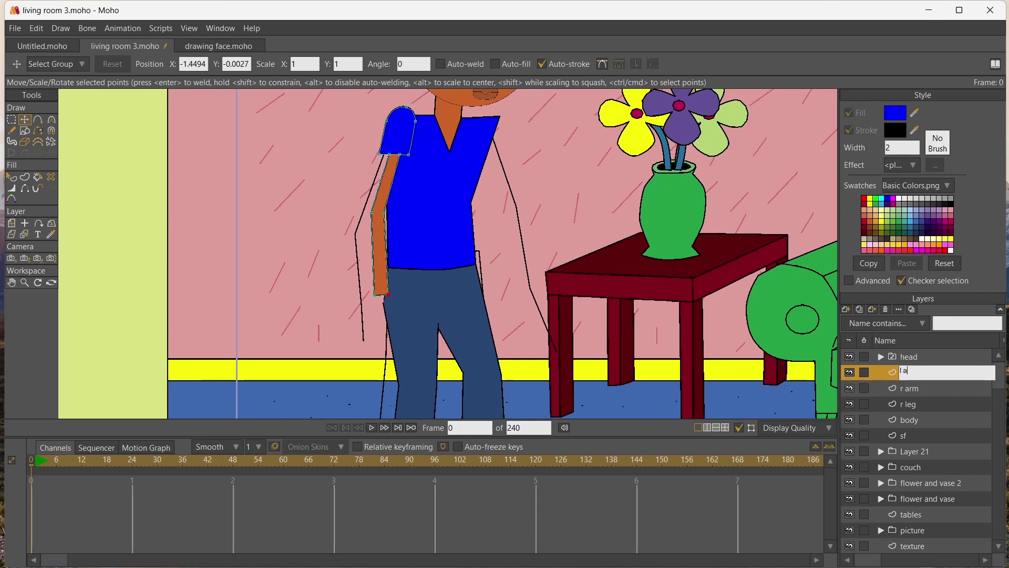
key(Return)
double_click(911, 373)
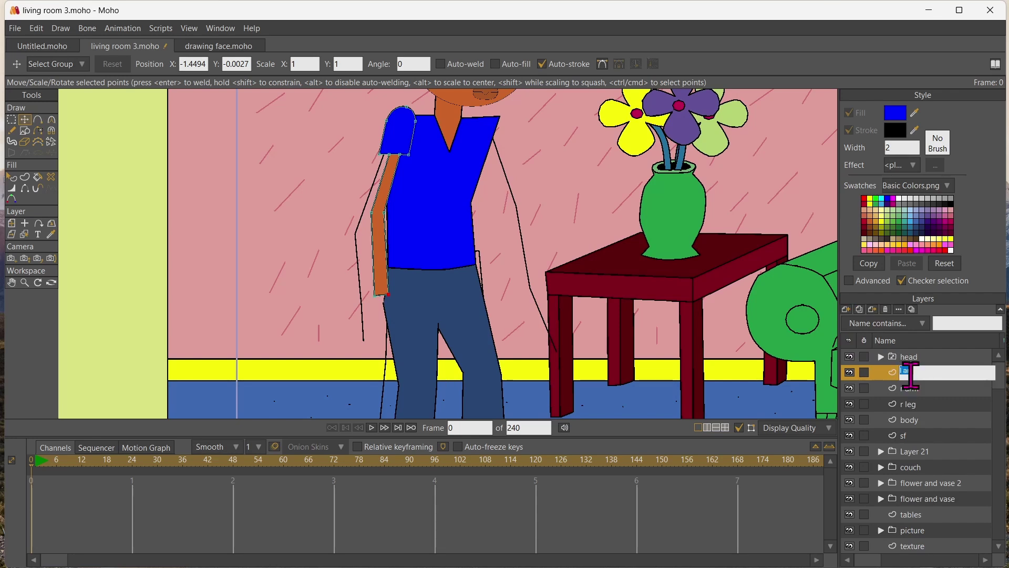
text(l arm)
key(Return)
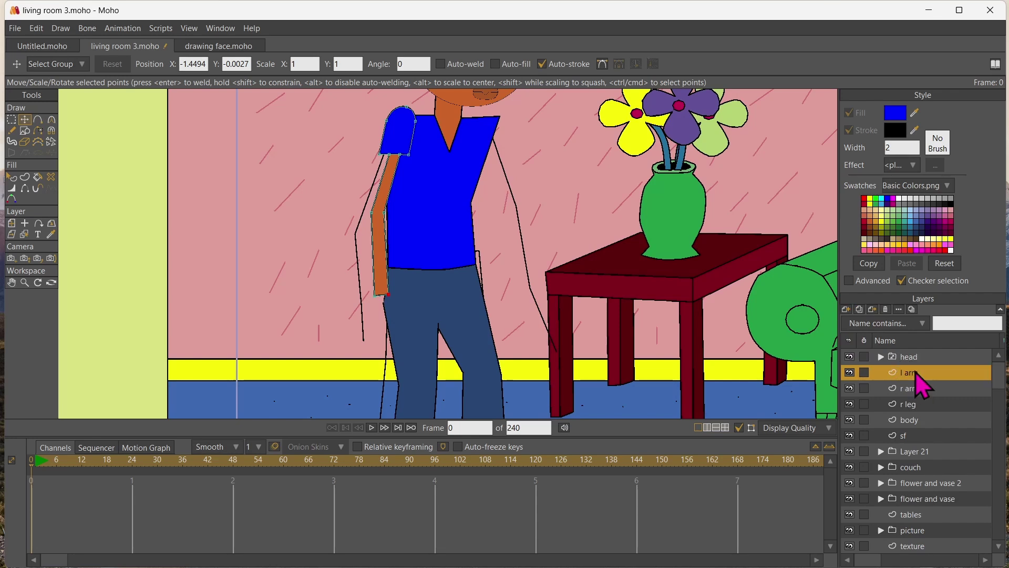
drag(916, 371, 916, 424)
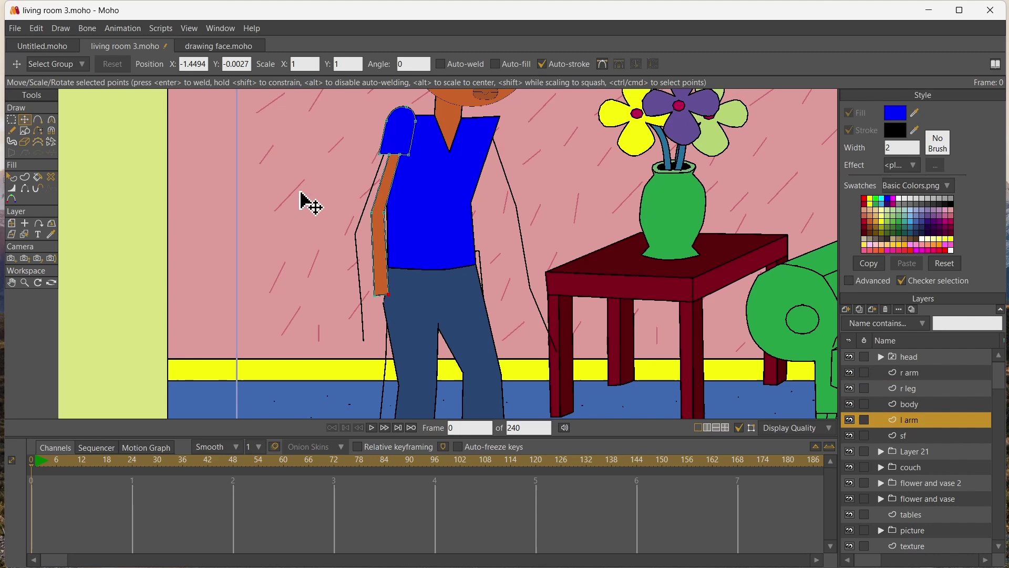
Move the whole l arm layer across to the man's other shoulder, beside the table
click(13, 224)
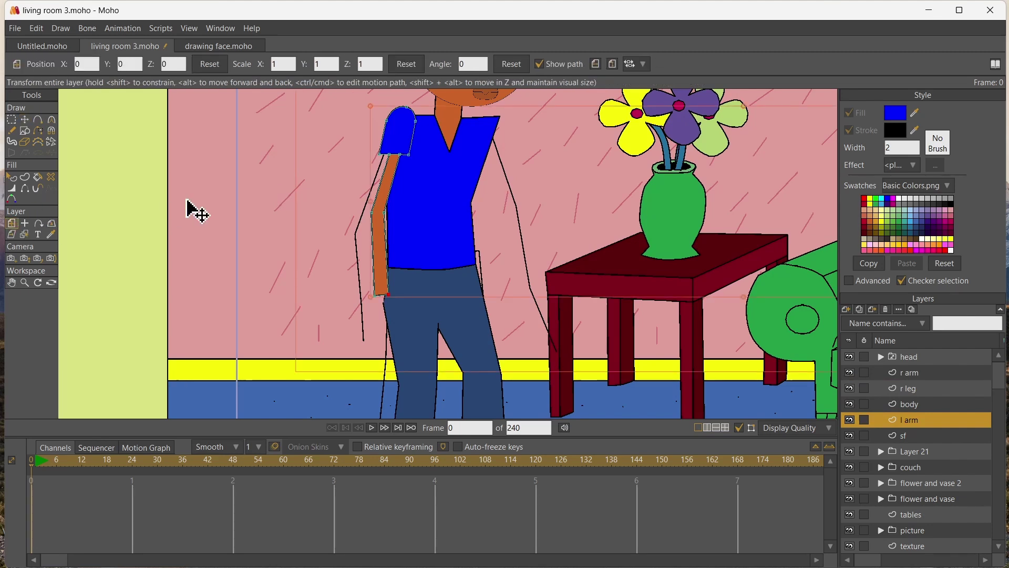
click(402, 119)
click(11, 224)
drag(247, 194, 353, 199)
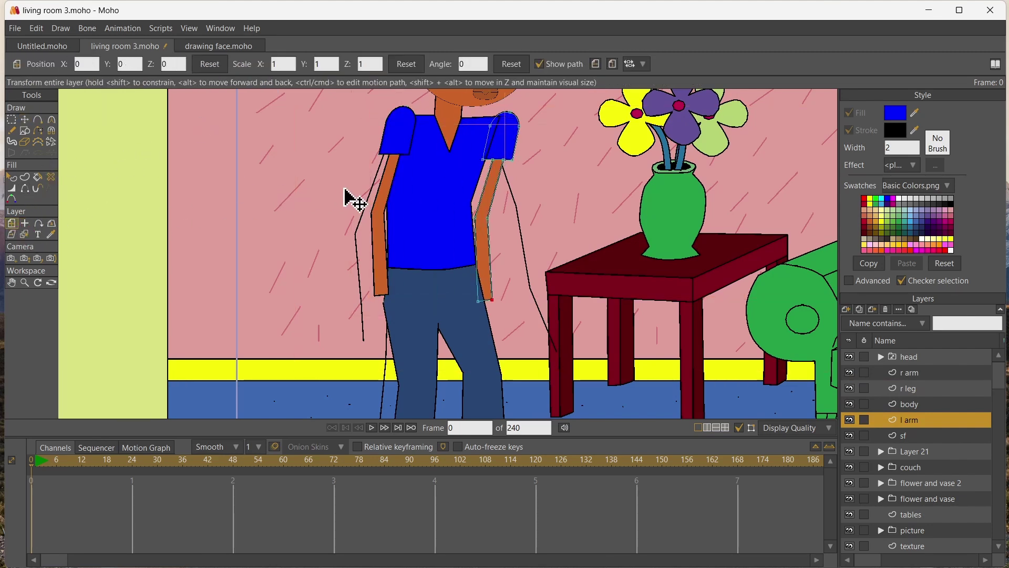
Rotate the l arm layer about 24 degrees outward toward the table and shift its elbow and wrist points to straighten the arm
mouse_move(470, 164)
mouse_down()
mouse_move(518, 162)
mouse_move(475, 158)
mouse_up()
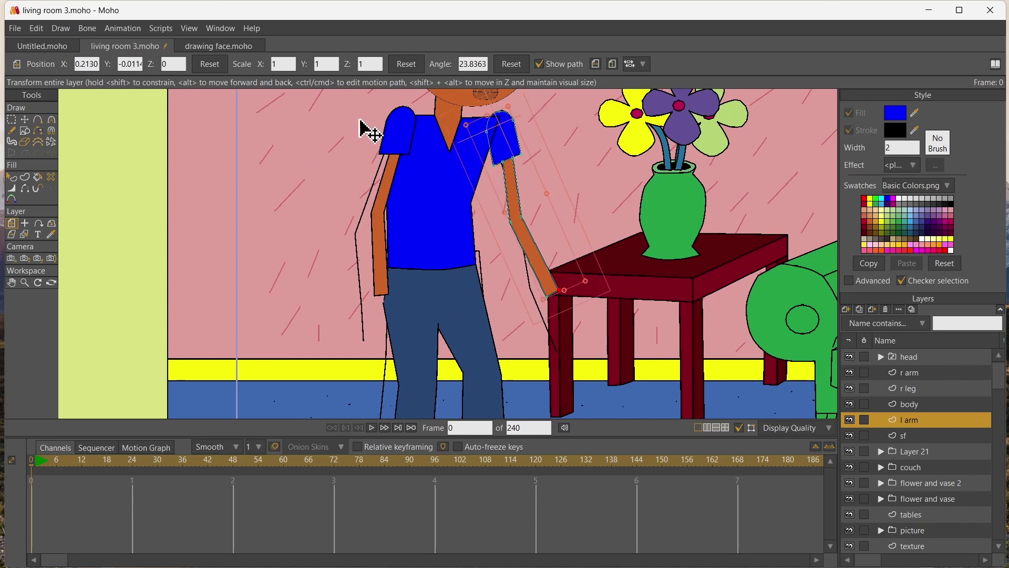
drag(443, 140, 421, 139)
click(24, 120)
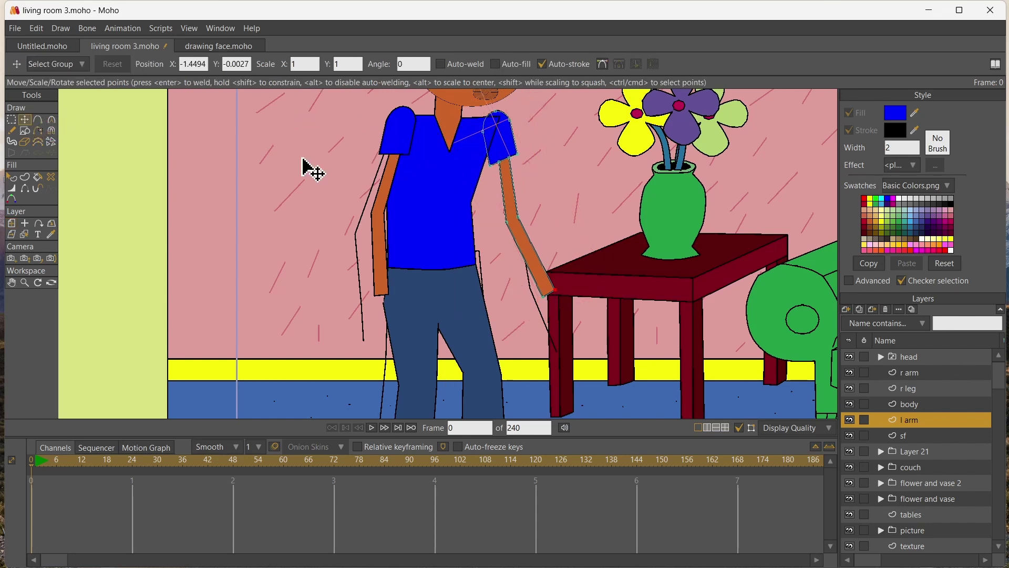
drag(501, 162, 511, 157)
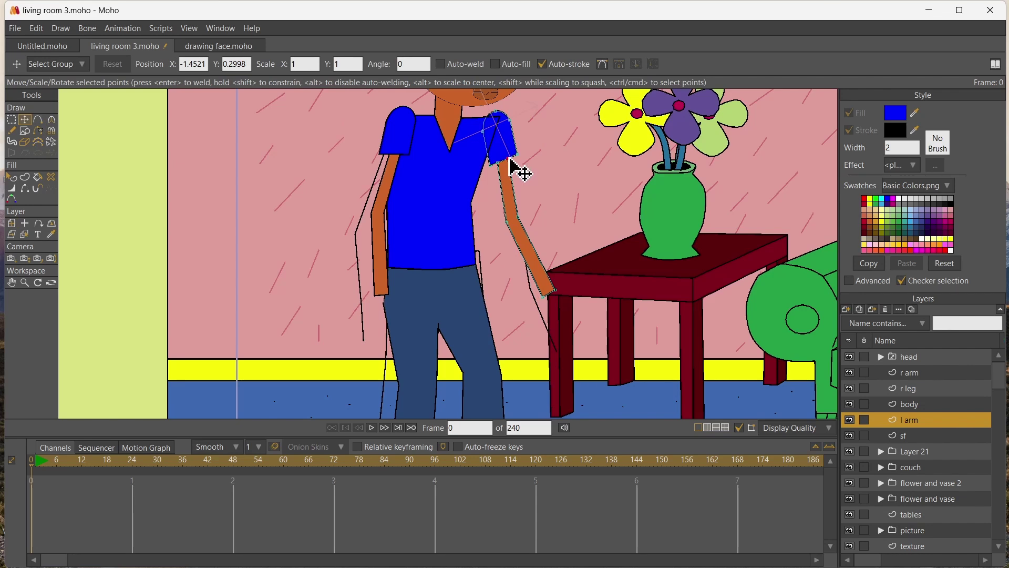
drag(525, 223, 538, 218)
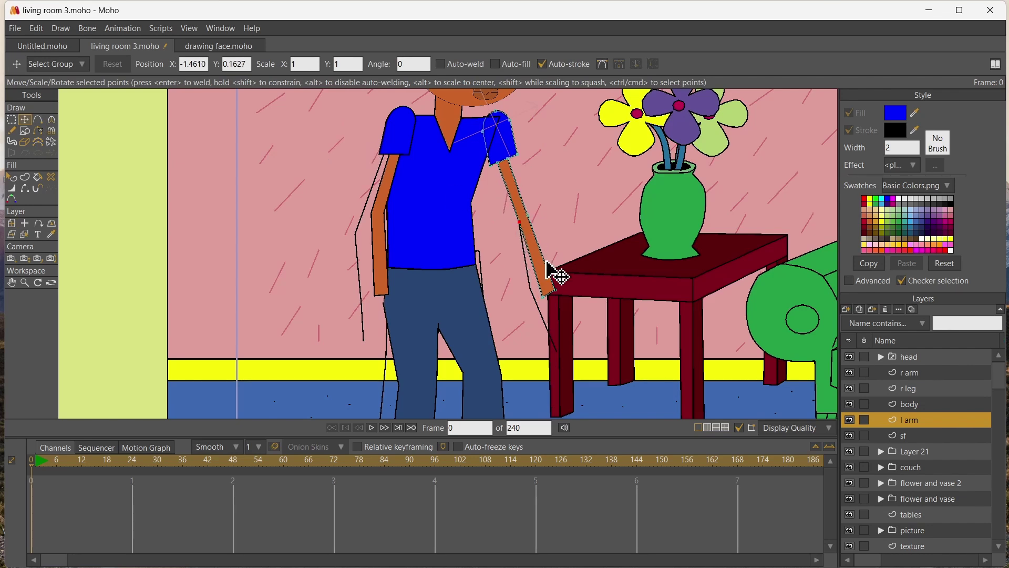
drag(546, 260, 544, 281)
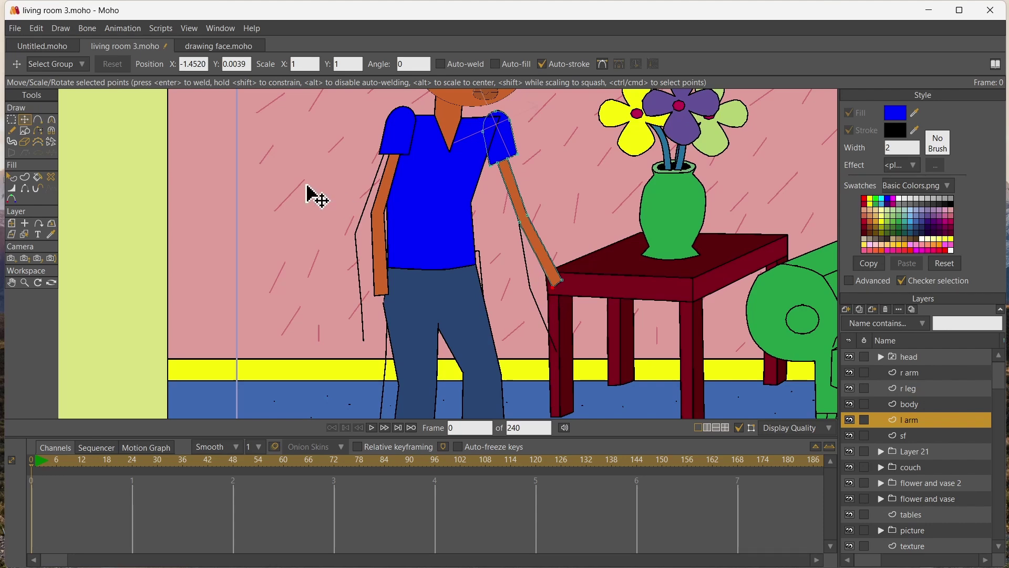
Rotate the l arm layer to an angle of about 0.94 degrees so the arm hangs beside the body
click(12, 223)
drag(536, 153, 427, 180)
scroll(443, 255, down, 2)
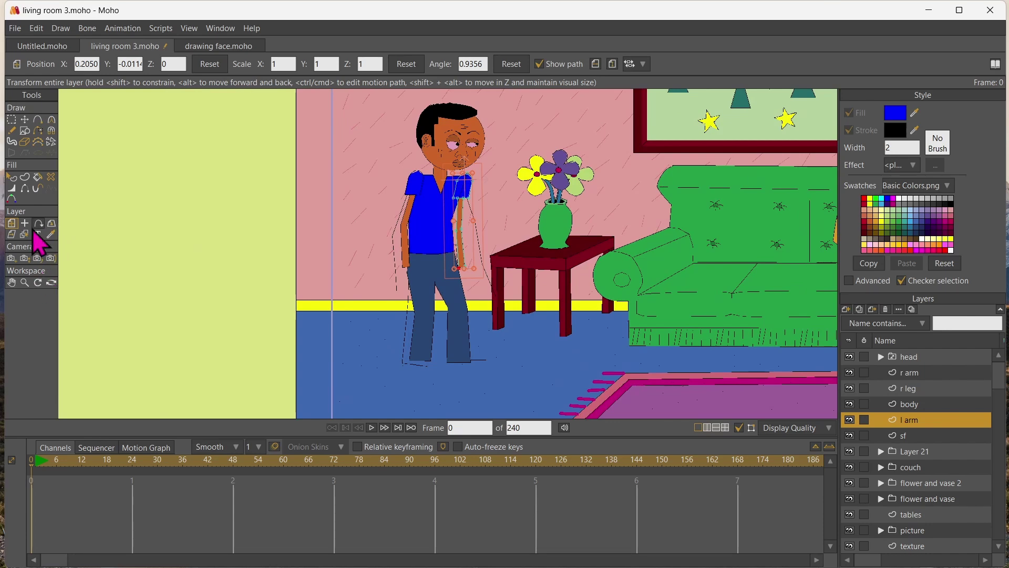
Add a new vector layer and a new group layer between the body and l arm layers for the shoe
click(12, 282)
drag(501, 311, 482, 254)
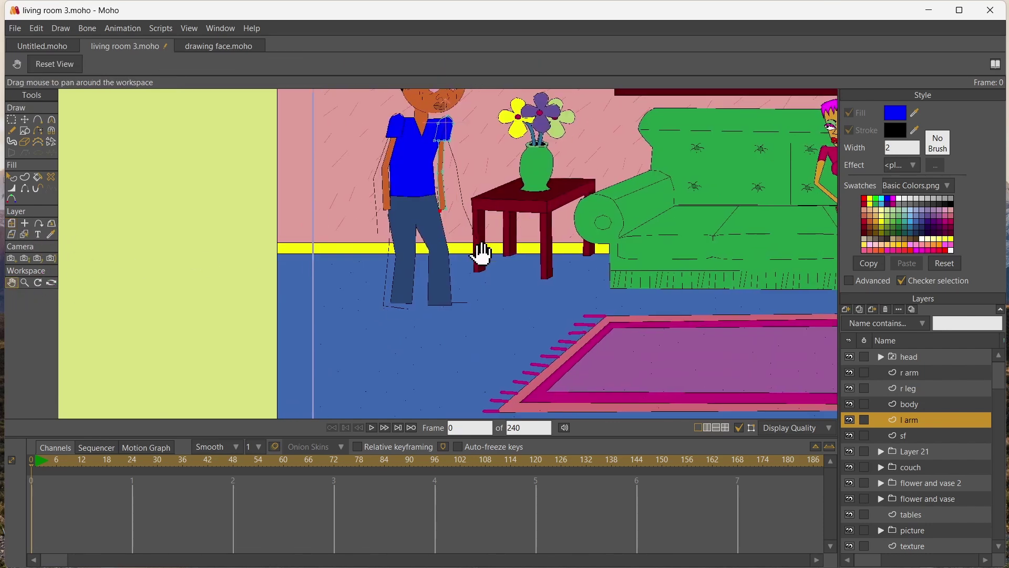
scroll(483, 253, up, 4)
drag(472, 358, 472, 258)
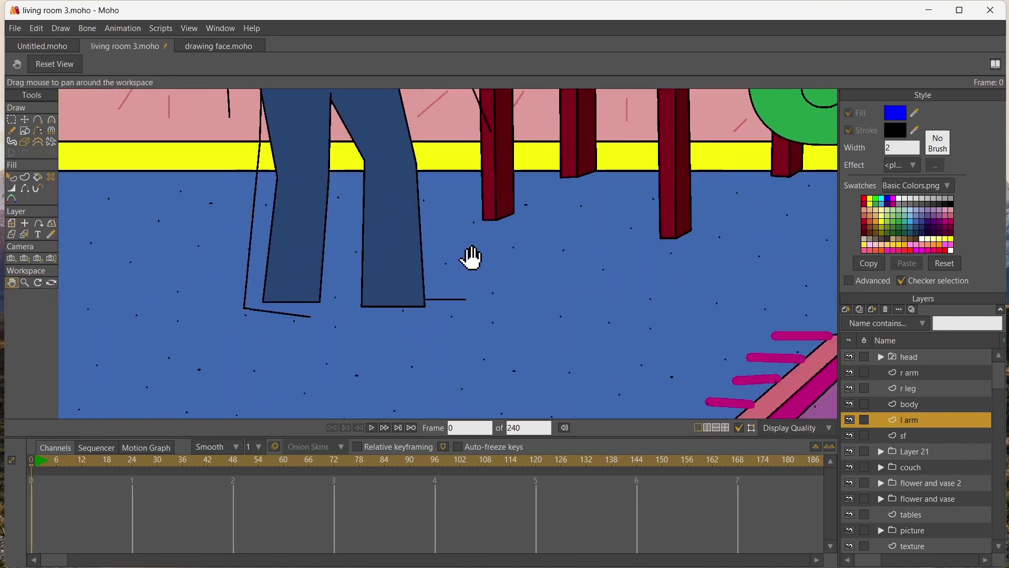
click(847, 310)
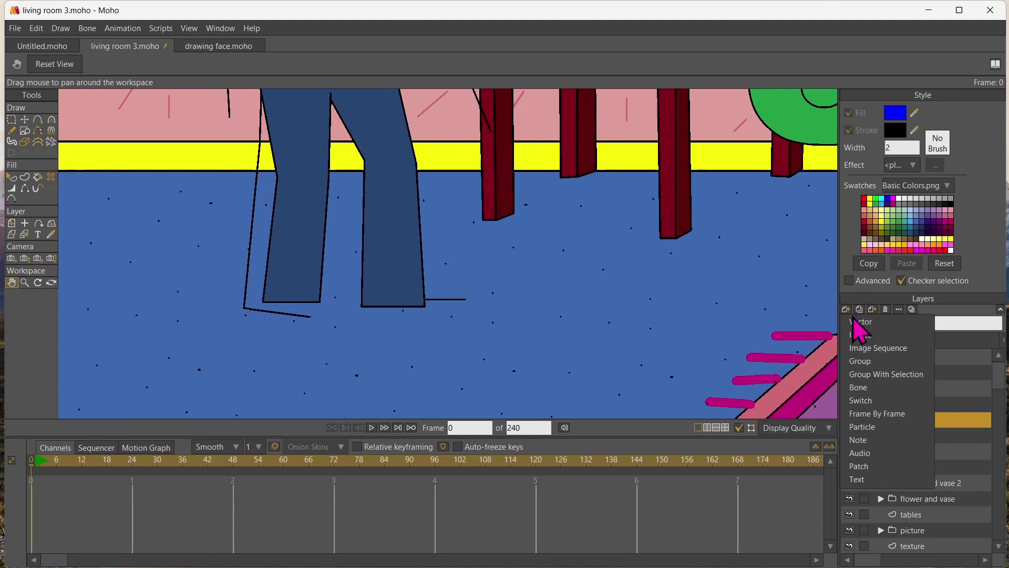
click(857, 323)
click(847, 310)
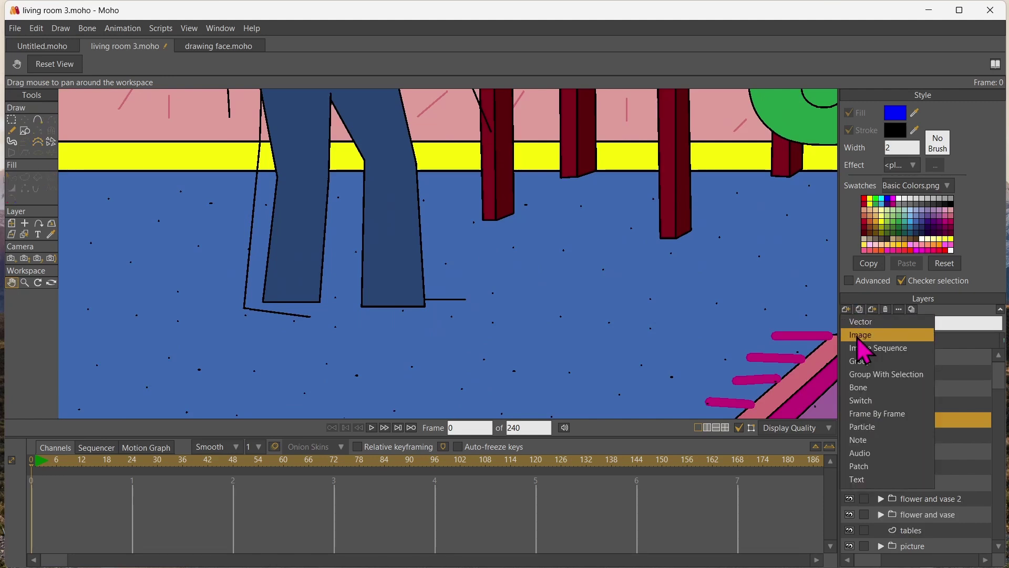
click(865, 363)
Name the new group l shoe, put the new vector layer inside it and name that layer base
double_click(906, 422)
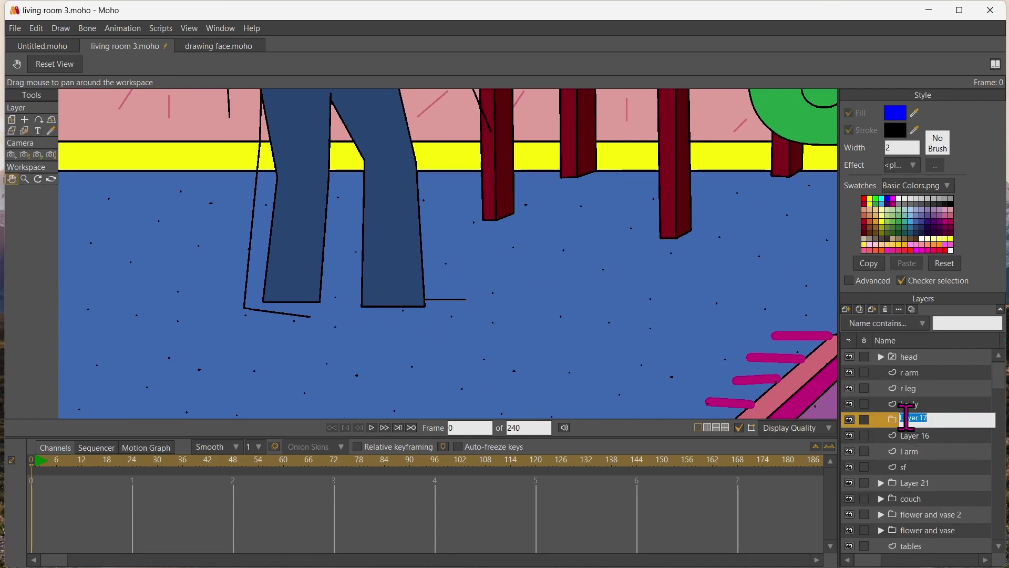
key(BackSpace)
key(Return)
drag(911, 434, 922, 434)
double_click(922, 434)
text(base)
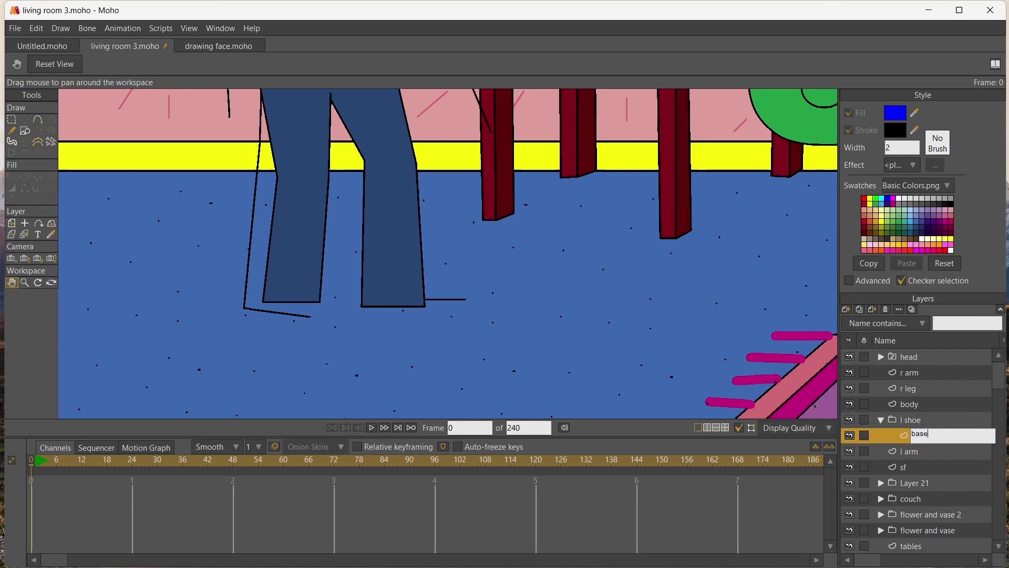
key(Return)
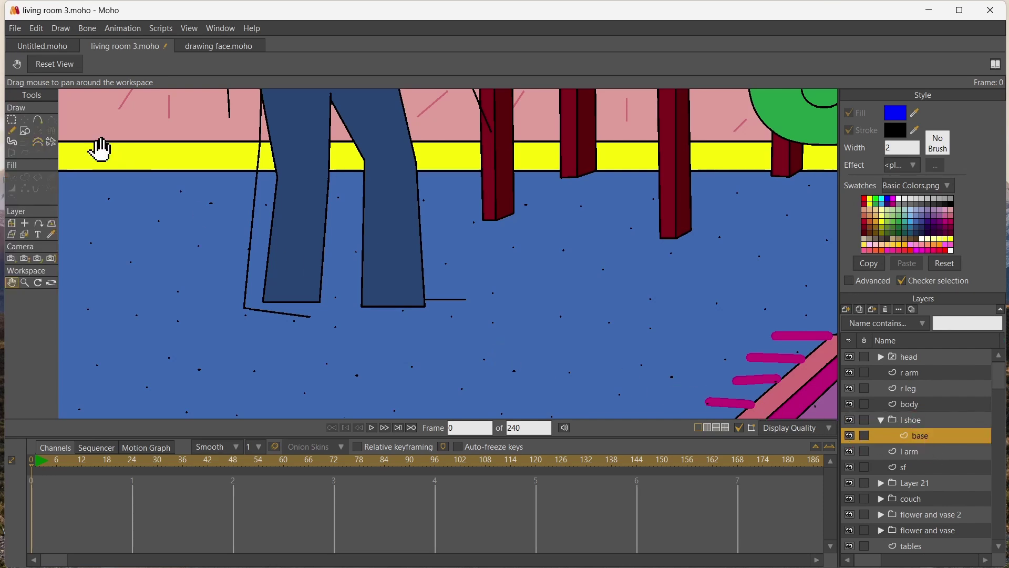
Draw a closed six-point shoe outline under the trouser leg nearest the table, with a thin sole strip along its underside
click(37, 120)
mouse_move(372, 295)
mouse_down()
mouse_move(361, 315)
mouse_move(371, 334)
mouse_move(464, 334)
mouse_up()
click(434, 295)
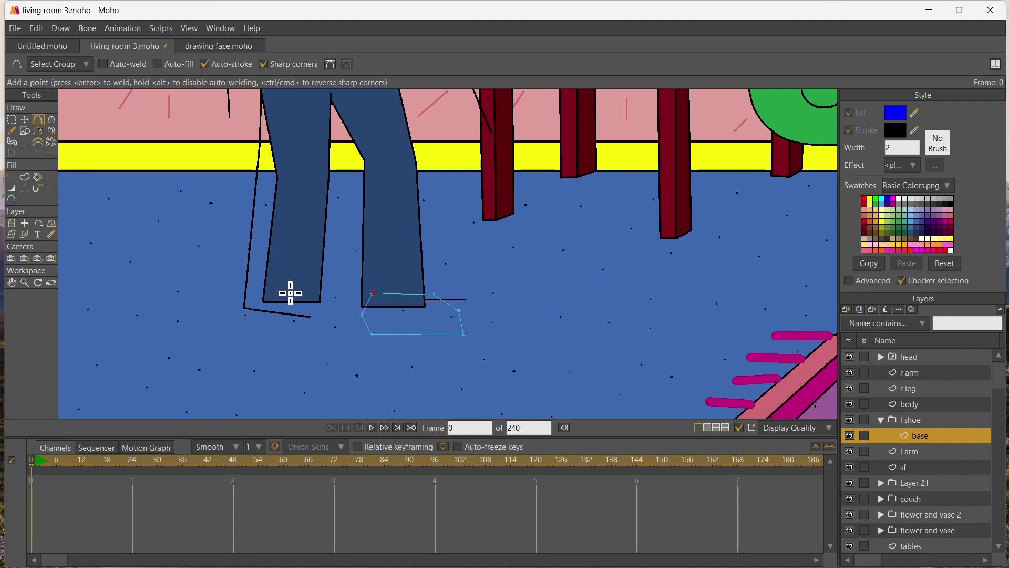
drag(466, 346, 376, 347)
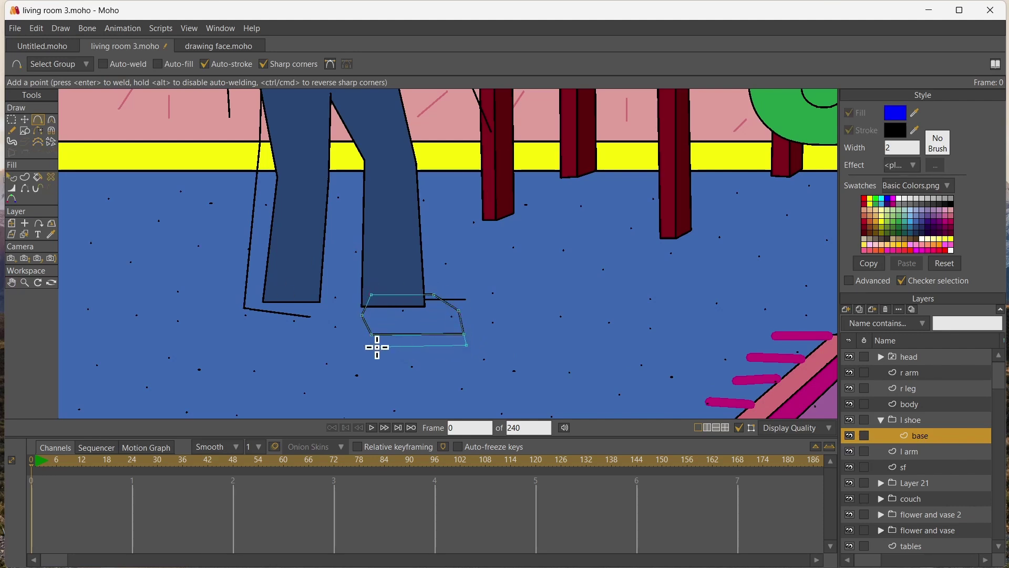
drag(288, 311, 289, 314)
Fill the sole strip with light grey and the shoe's upper part with blue
scroll(389, 323, up, 3)
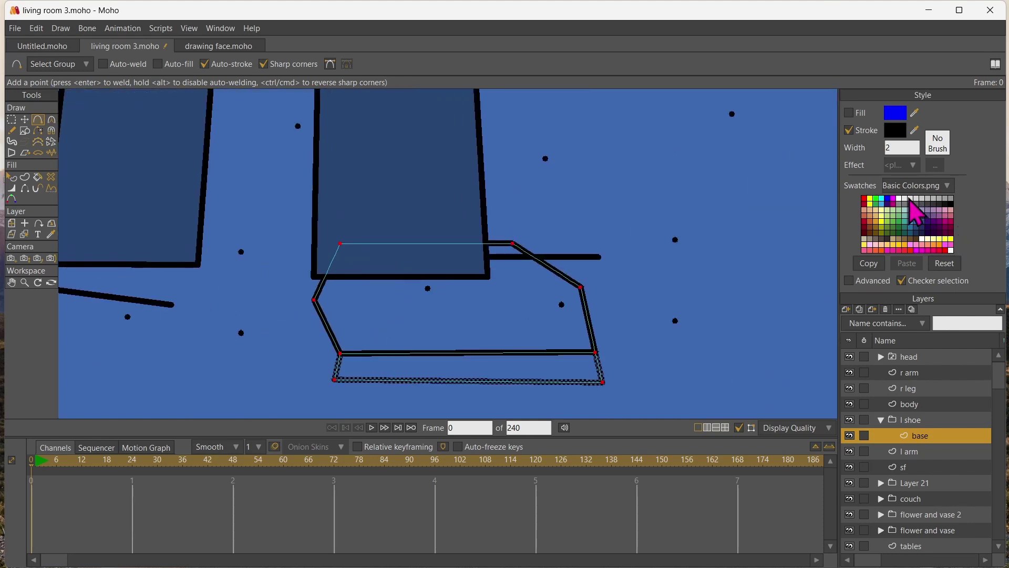
key(f)
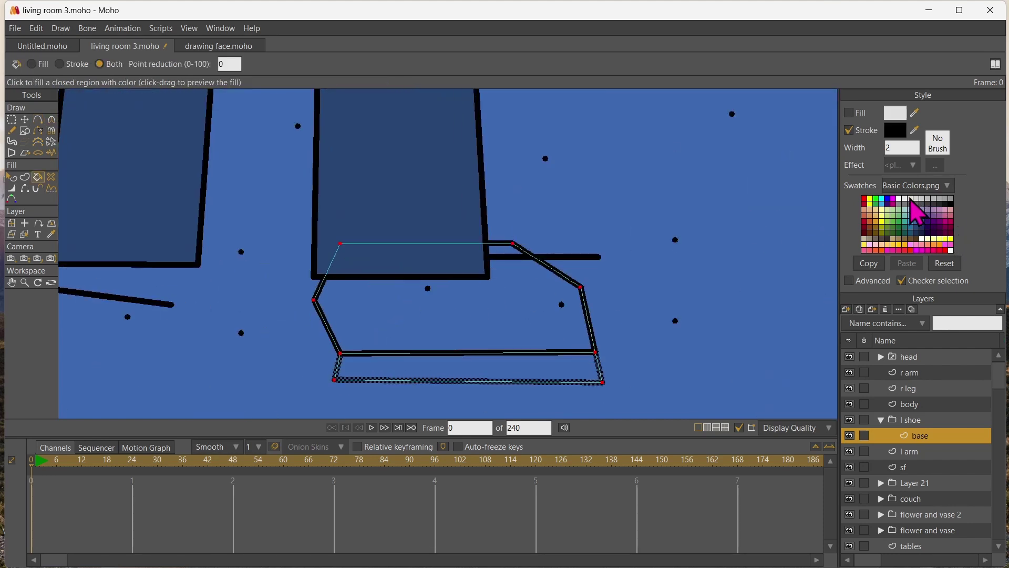
click(558, 367)
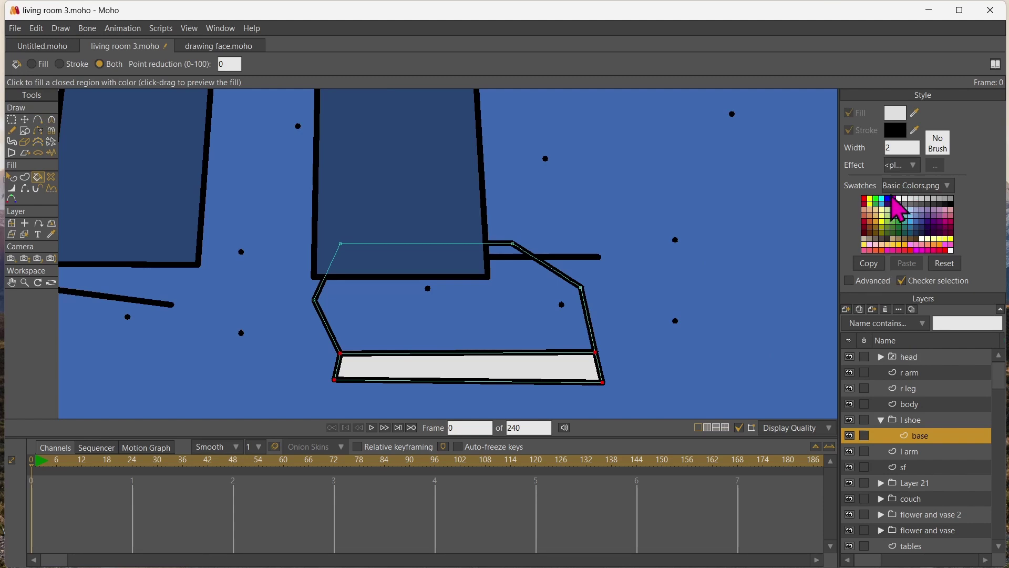
click(529, 289)
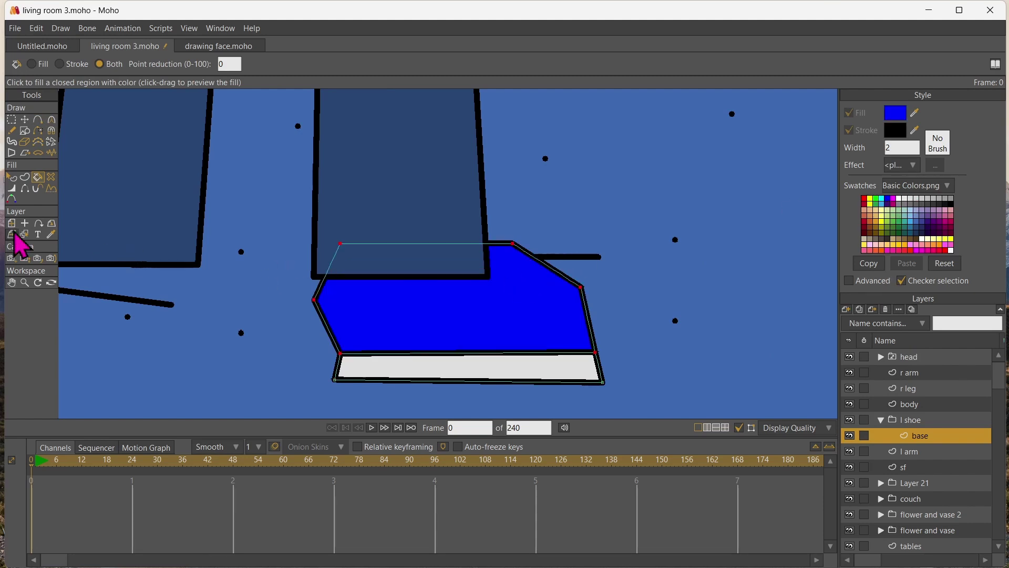
Move the shoe's points to lengthen the toe and heel, extend the sole and lower the opening
click(25, 120)
drag(598, 363, 657, 361)
drag(604, 383, 657, 376)
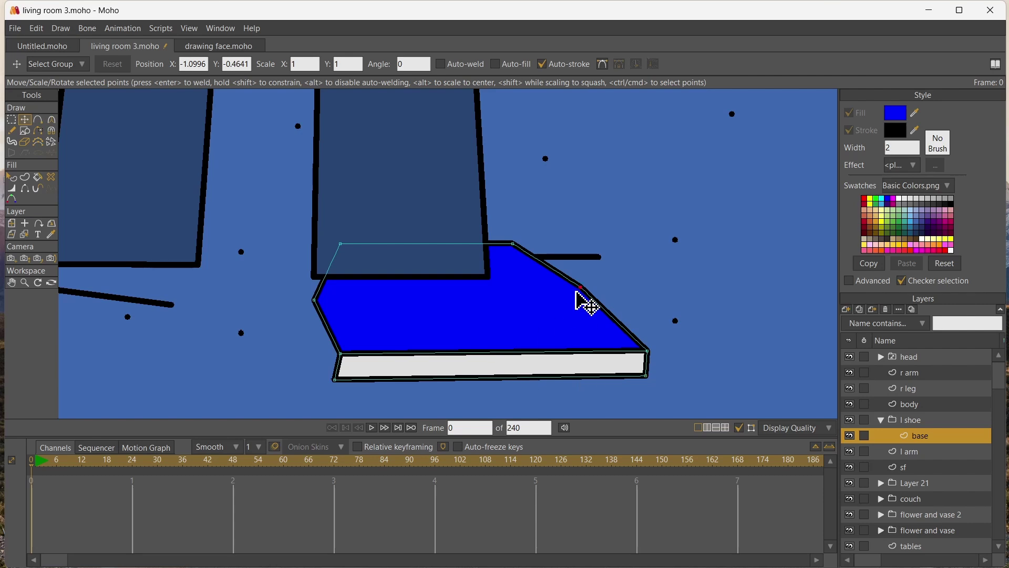
drag(580, 288, 625, 307)
mouse_move(512, 244)
mouse_down()
mouse_move(510, 255)
mouse_move(519, 255)
mouse_up()
drag(341, 244, 317, 257)
drag(314, 300, 303, 300)
drag(340, 354, 297, 376)
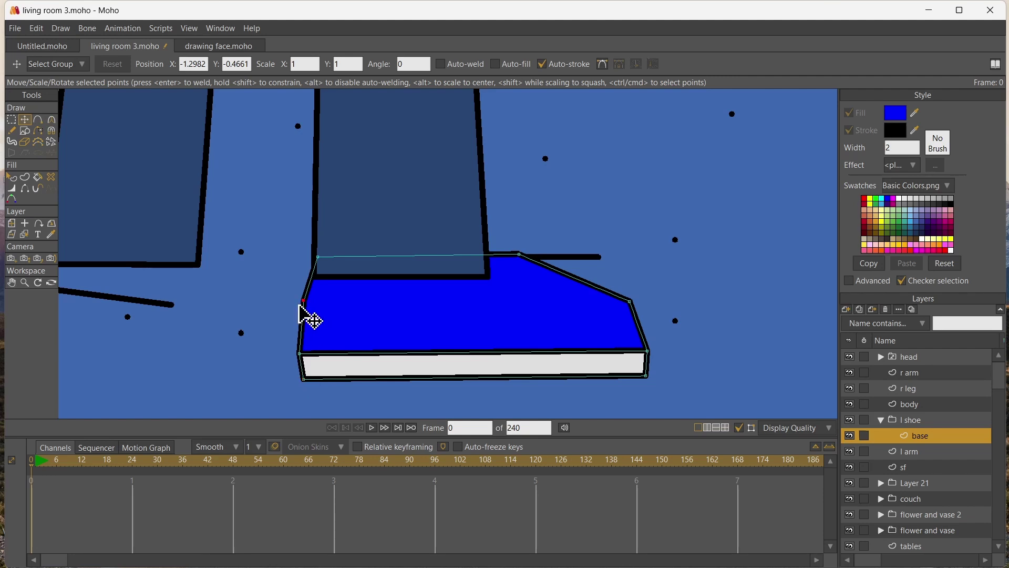
Round the shoe's heel and toe points, giving the toe a curvature of about 0.35
drag(298, 306, 326, 315)
key(c)
drag(630, 301, 646, 315)
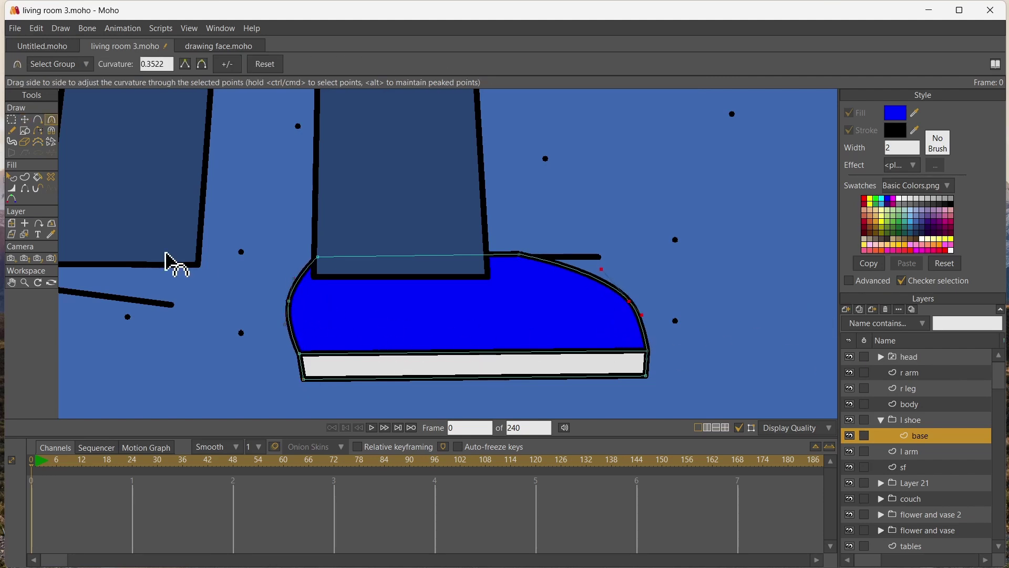
Add a vector layer above base in the l shoe group and name it details
click(37, 120)
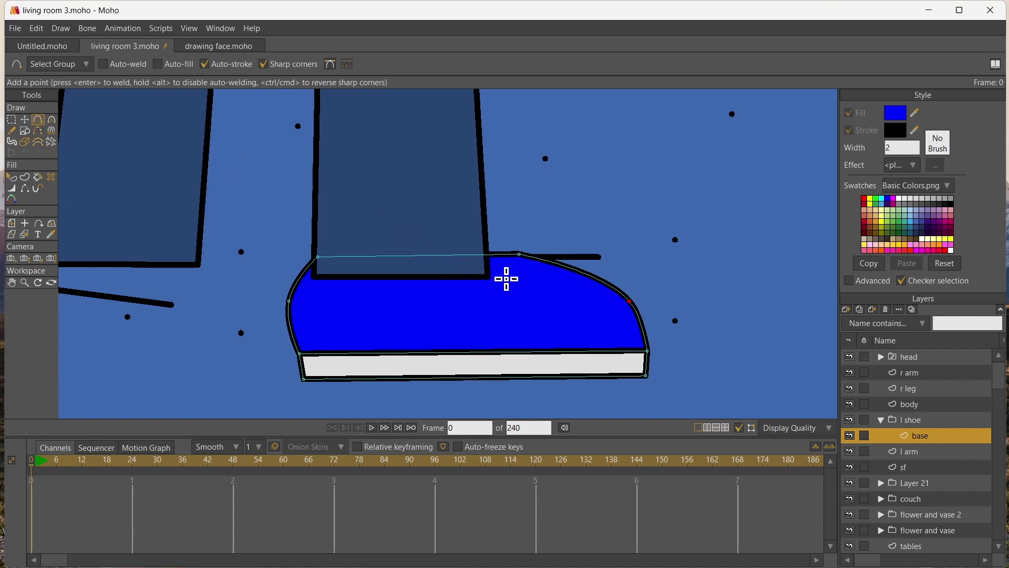
click(854, 312)
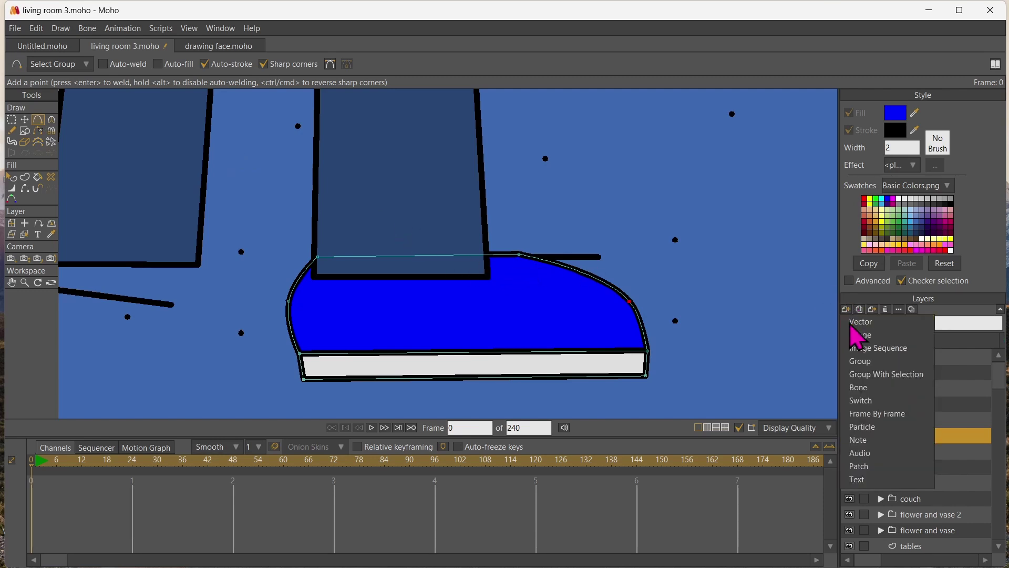
click(858, 327)
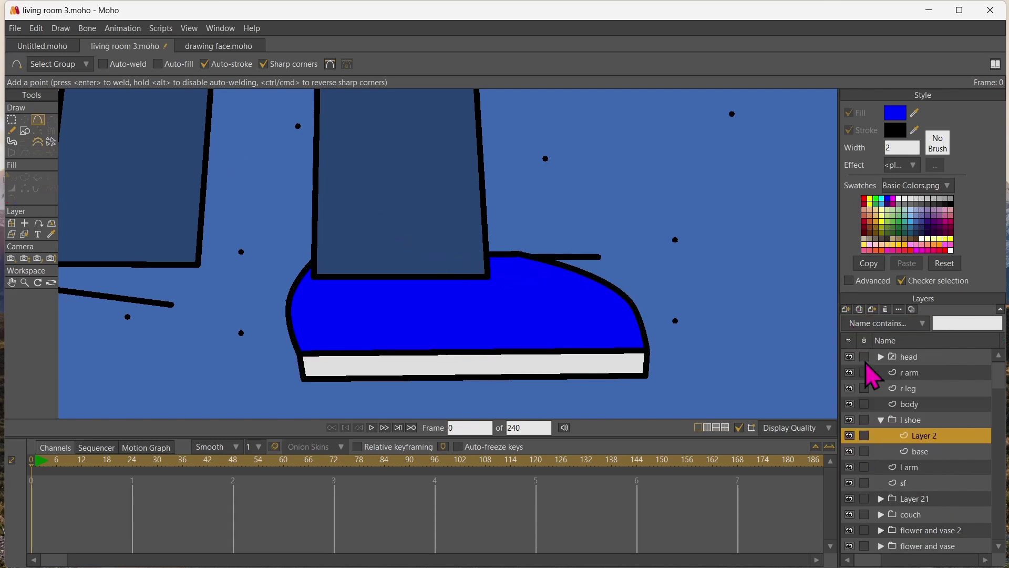
double_click(914, 435)
text(details)
key(Return)
Draw closed outlines for the toe trim, the side stripe, the heel patch and the tongue on the shoe
click(549, 353)
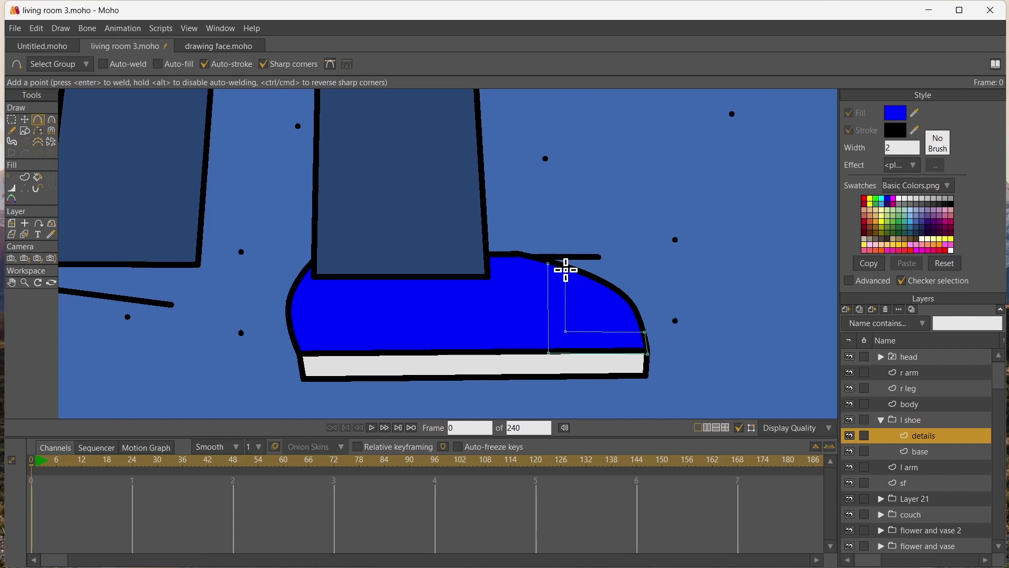
click(315, 275)
drag(451, 288, 382, 324)
mouse_move(301, 274)
mouse_down()
mouse_move(315, 274)
mouse_move(309, 325)
mouse_move(337, 324)
mouse_up()
drag(352, 353, 308, 352)
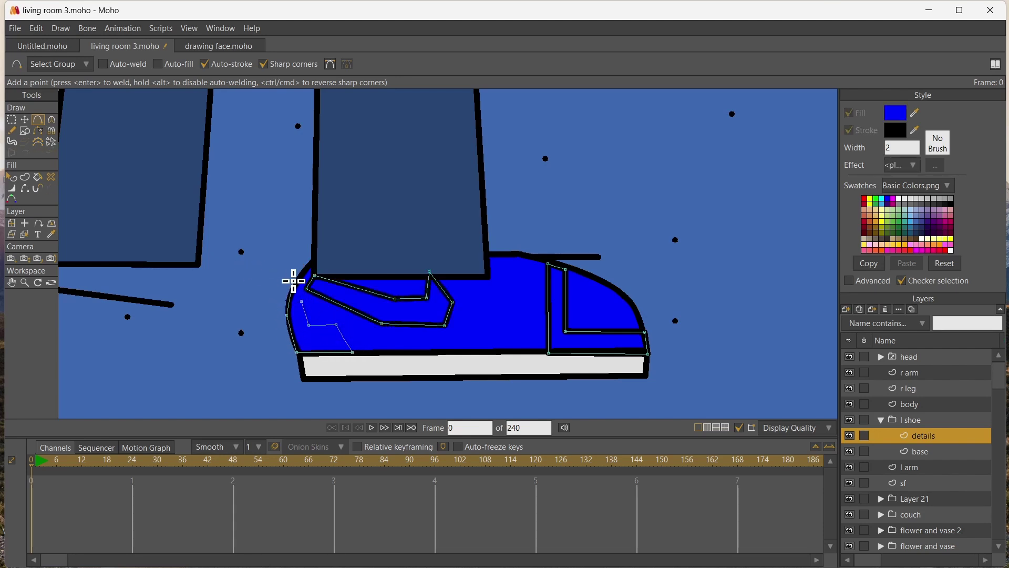
click(302, 297)
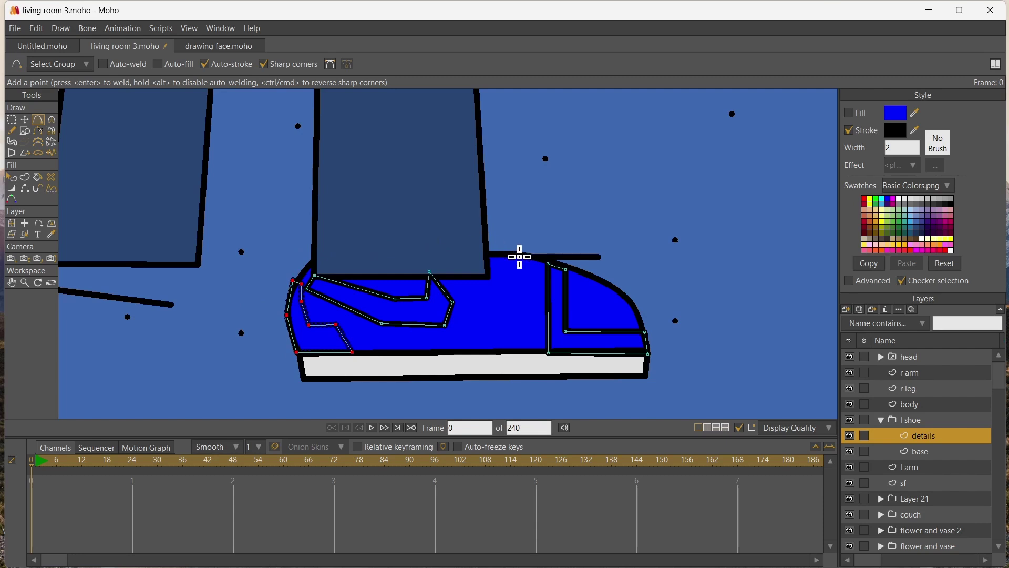
drag(519, 257, 515, 274)
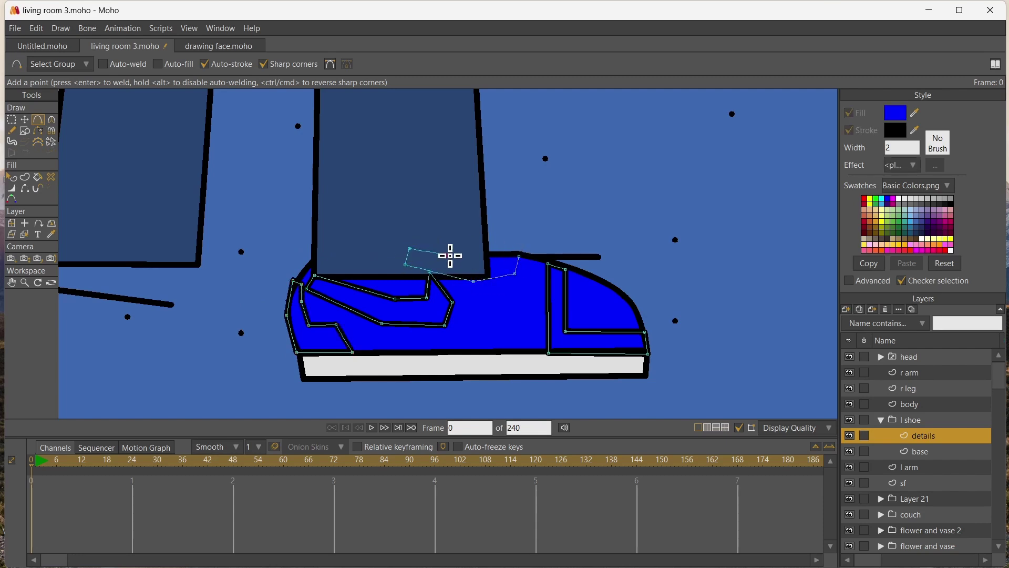
click(519, 256)
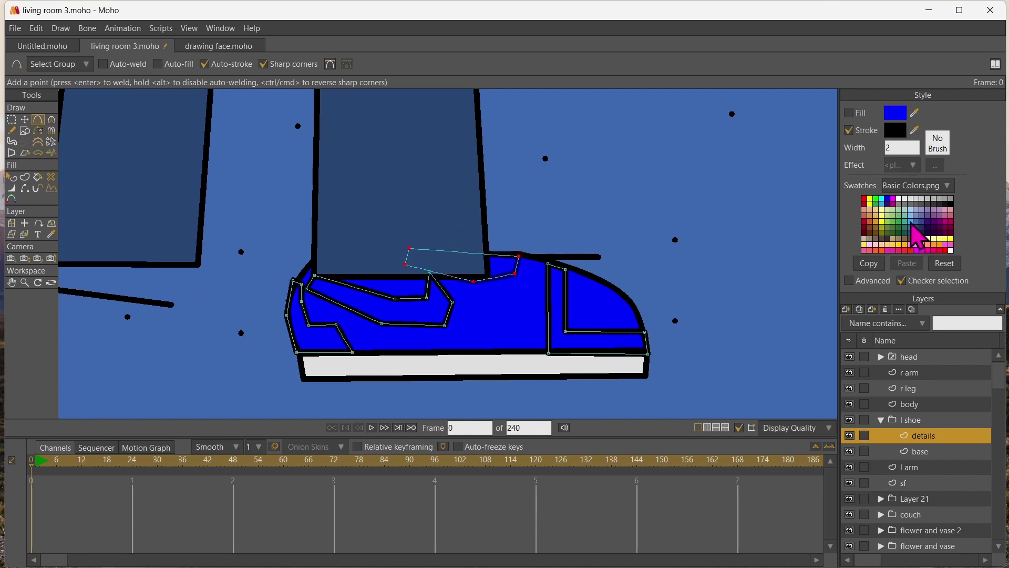
Fill the toe trim, tongue, side stripe and heel patch of the shoe with grey
key(p)
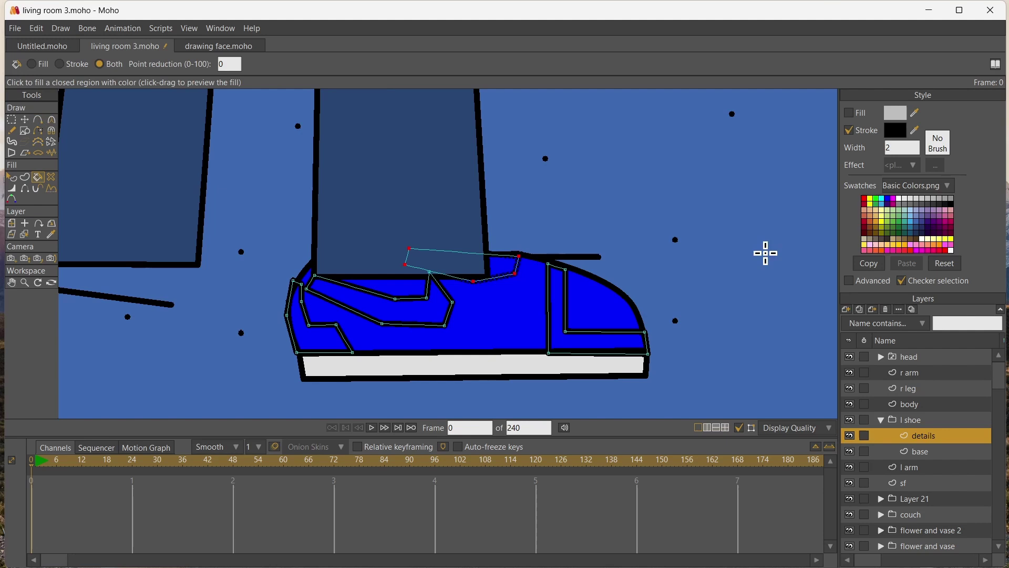
click(561, 322)
click(463, 262)
click(435, 289)
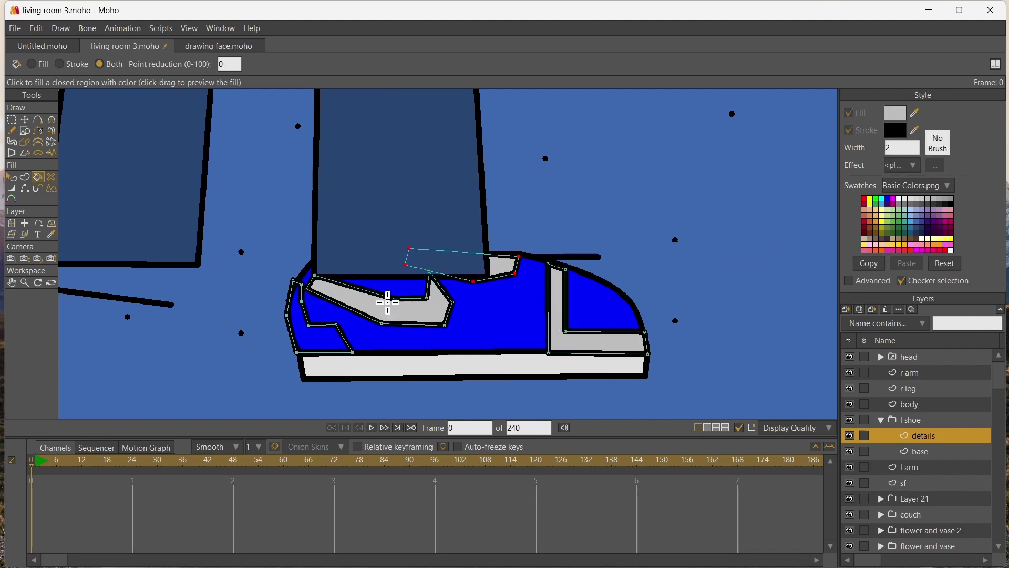
click(333, 342)
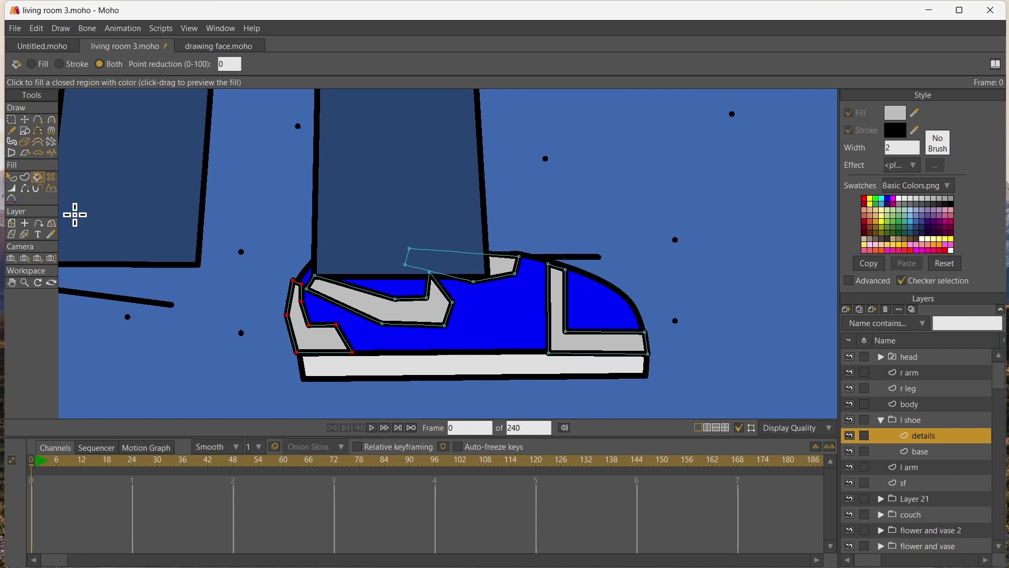
Set the l shoe group's origin at the middle of the shoe and move the group down just below the trouser leg
click(917, 421)
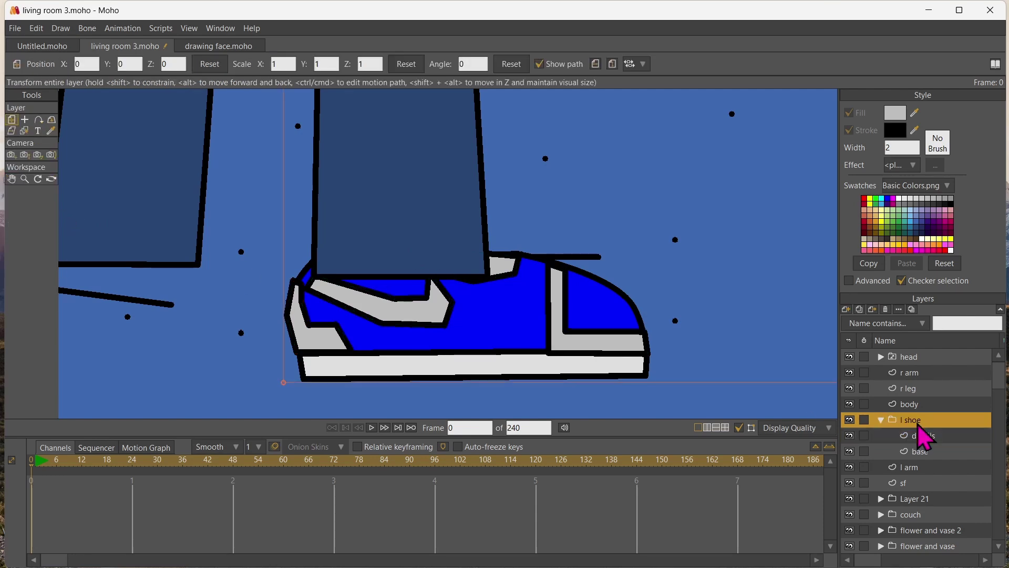
click(24, 119)
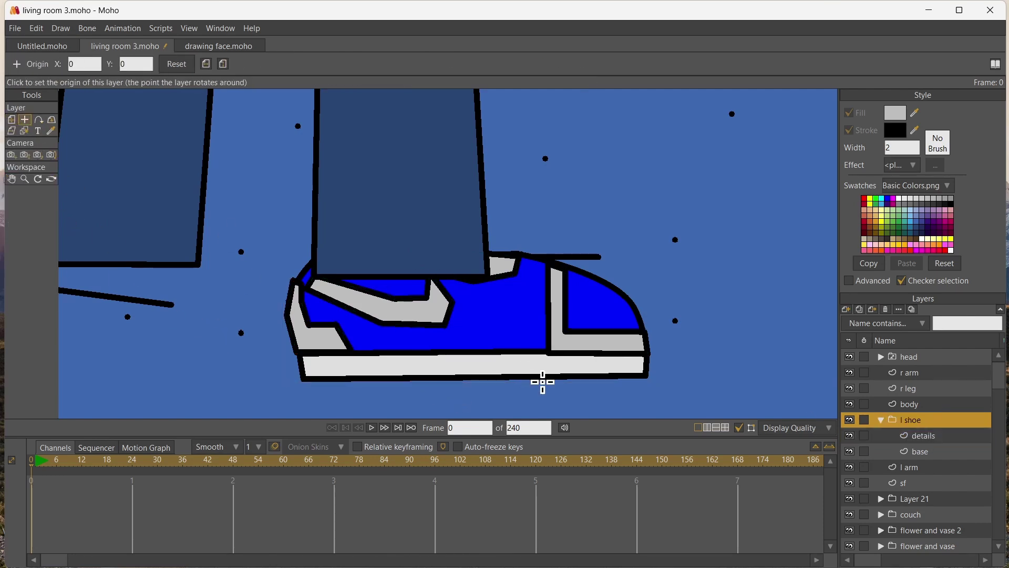
click(472, 317)
click(12, 119)
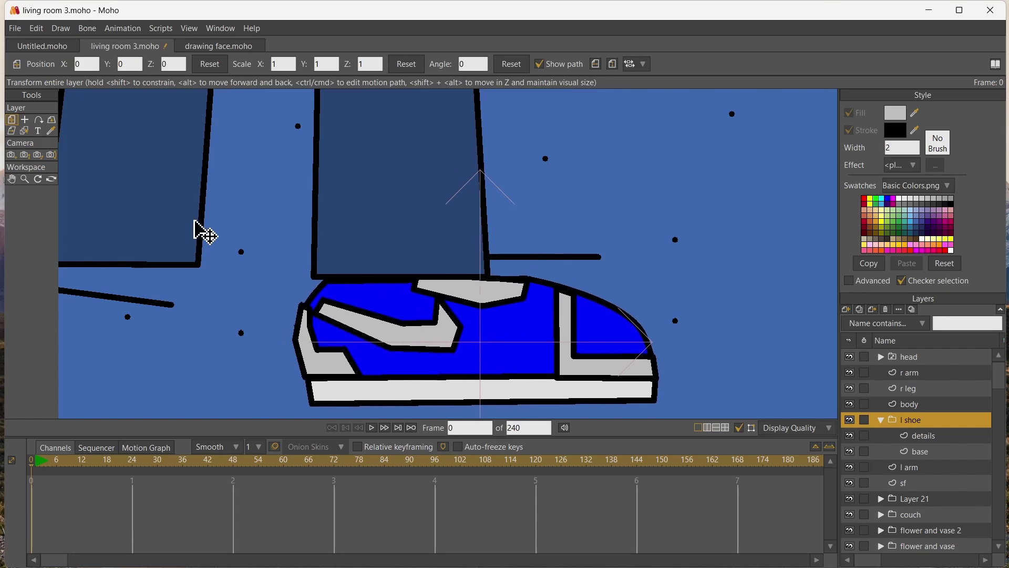
drag(205, 233, 206, 235)
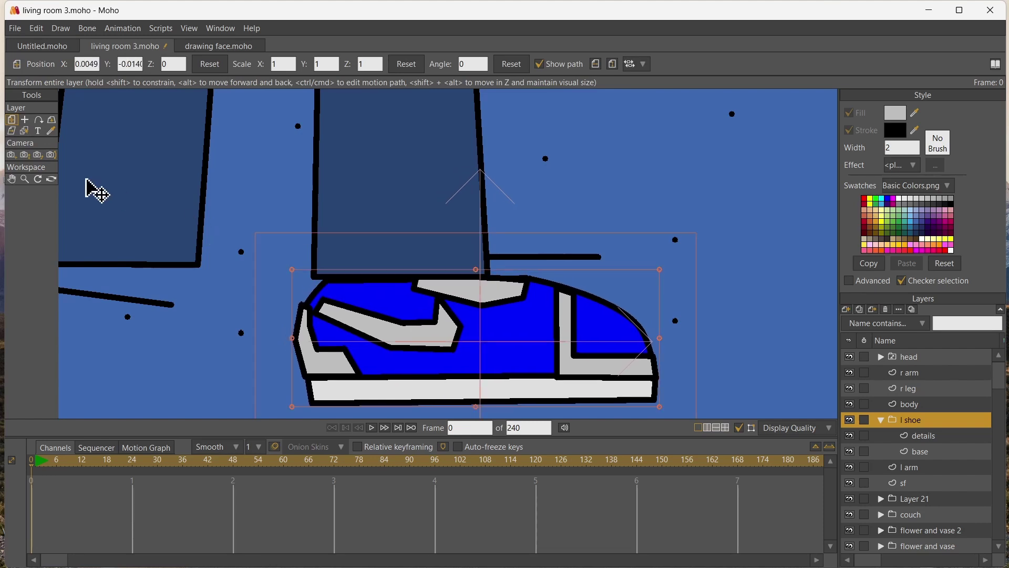
On the details layer, reposition the tongue's points so it widens and sits along the shoe's upper edge
click(24, 131)
click(300, 342)
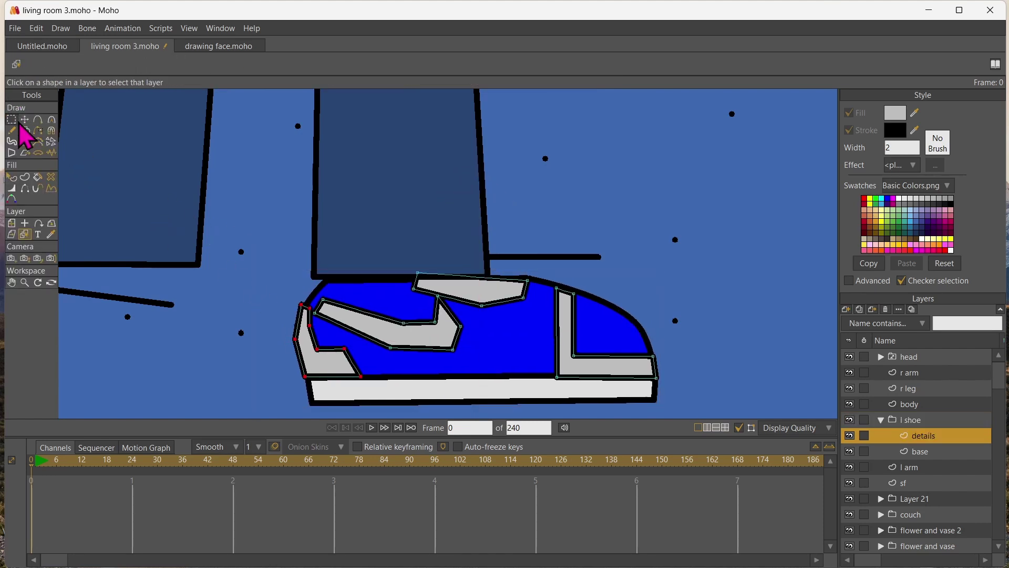
click(25, 119)
click(534, 284)
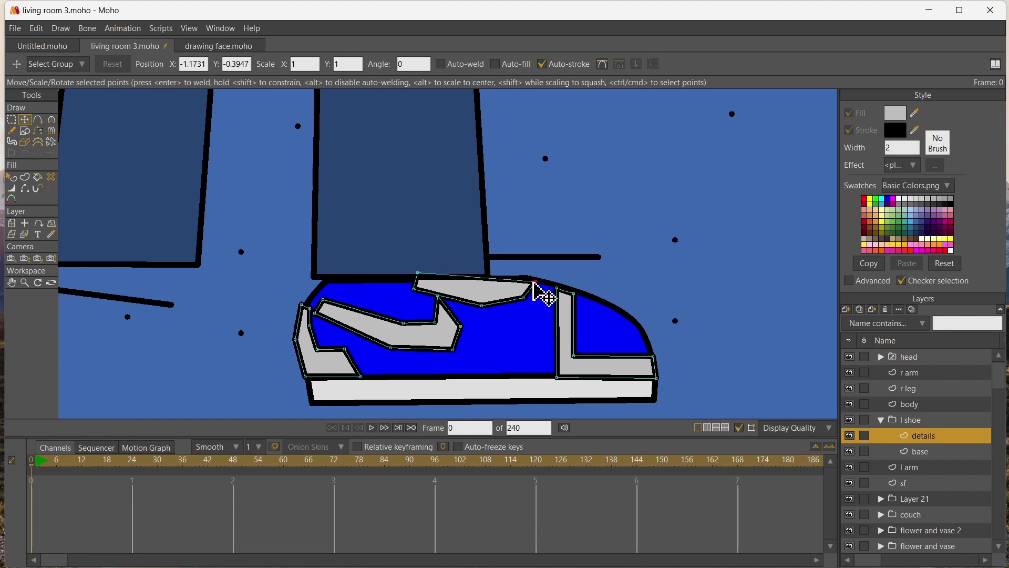
drag(482, 305, 488, 301)
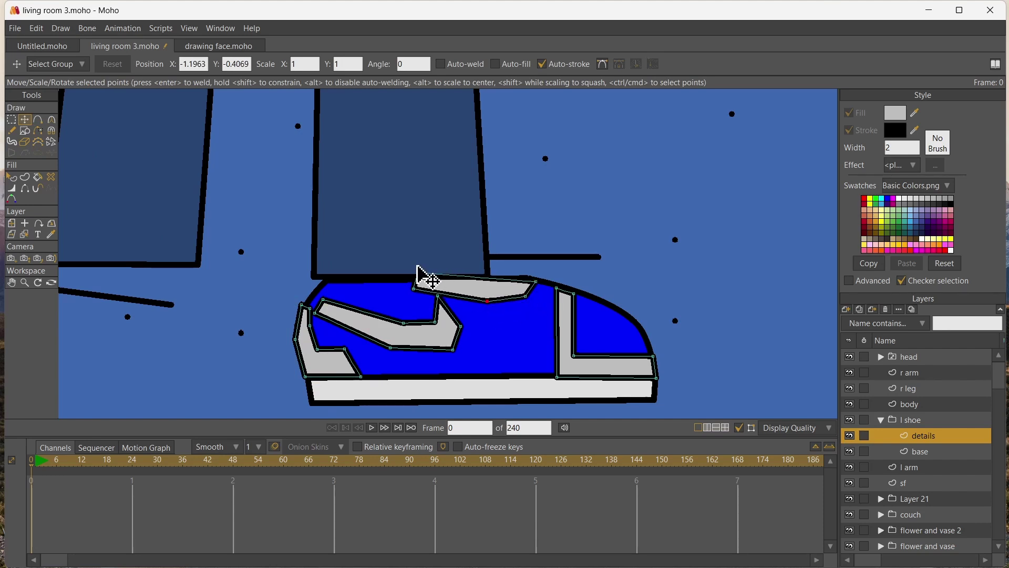
drag(418, 267, 405, 271)
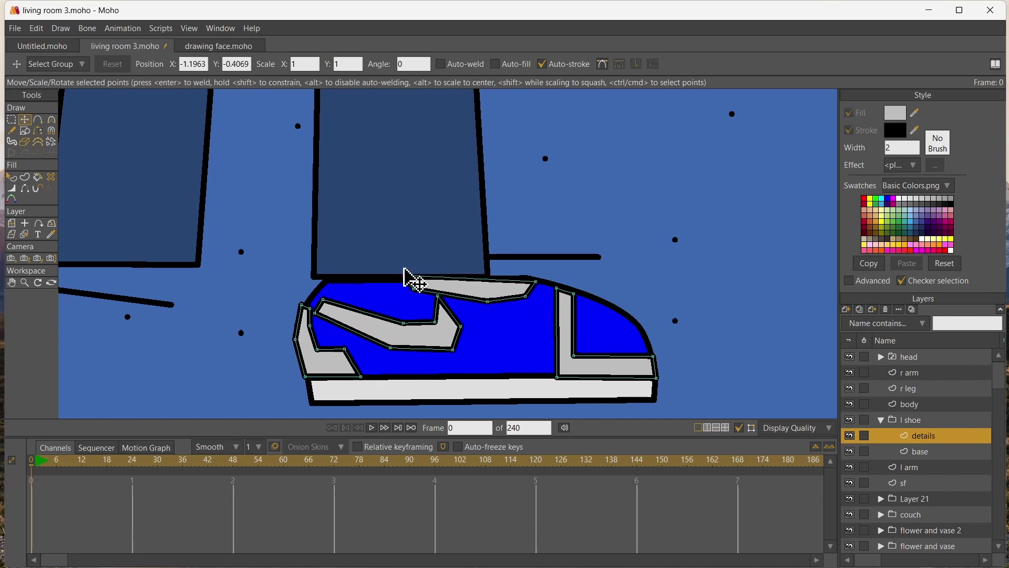
Shift the side stripe towards the toe and reshape the heel patch to fill the back of the shoe up to its upper edge
double_click(339, 315)
drag(331, 315, 331, 286)
drag(302, 341, 376, 376)
drag(297, 318, 288, 332)
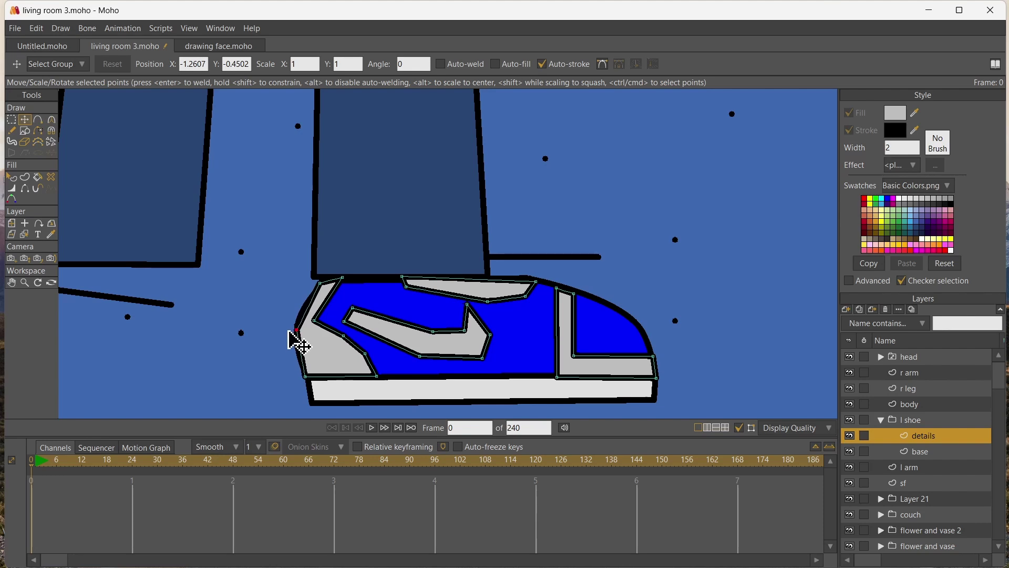
drag(305, 377, 307, 375)
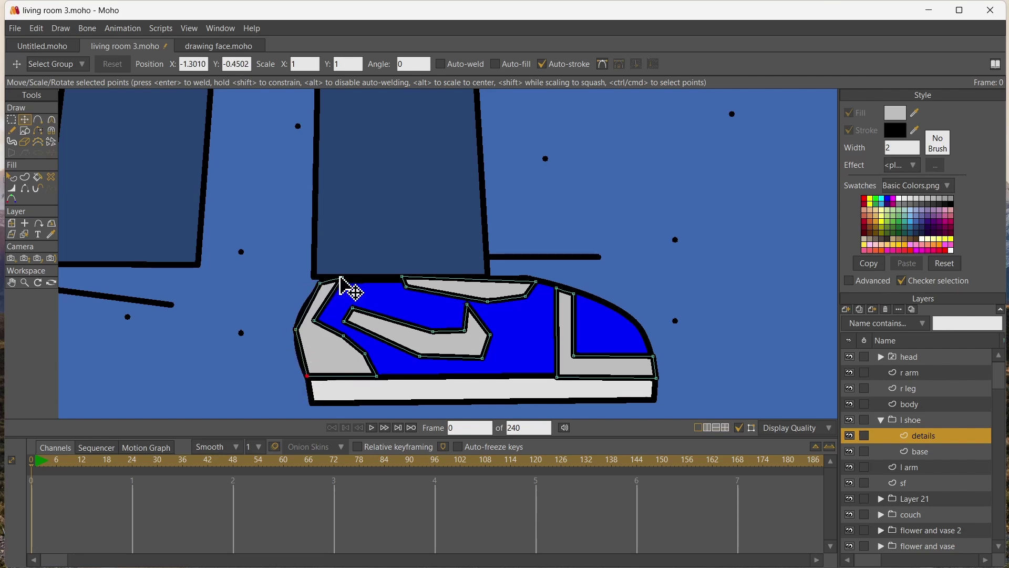
drag(340, 276, 341, 282)
click(318, 282)
Refine the tongue's end and lower points so it becomes a slimmer band following the shoe's upper edge
click(536, 279)
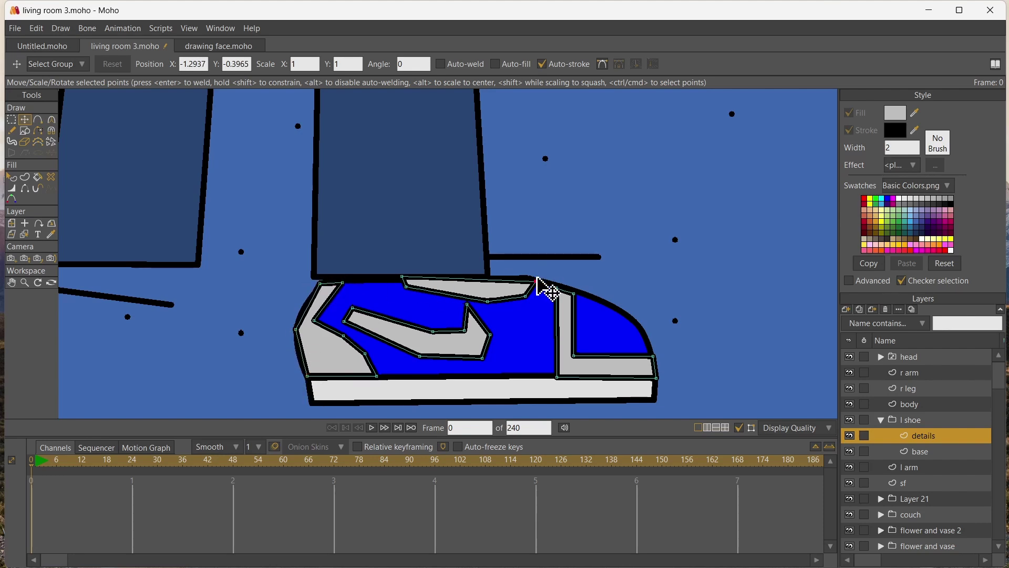
drag(536, 279, 524, 277)
drag(407, 286, 405, 290)
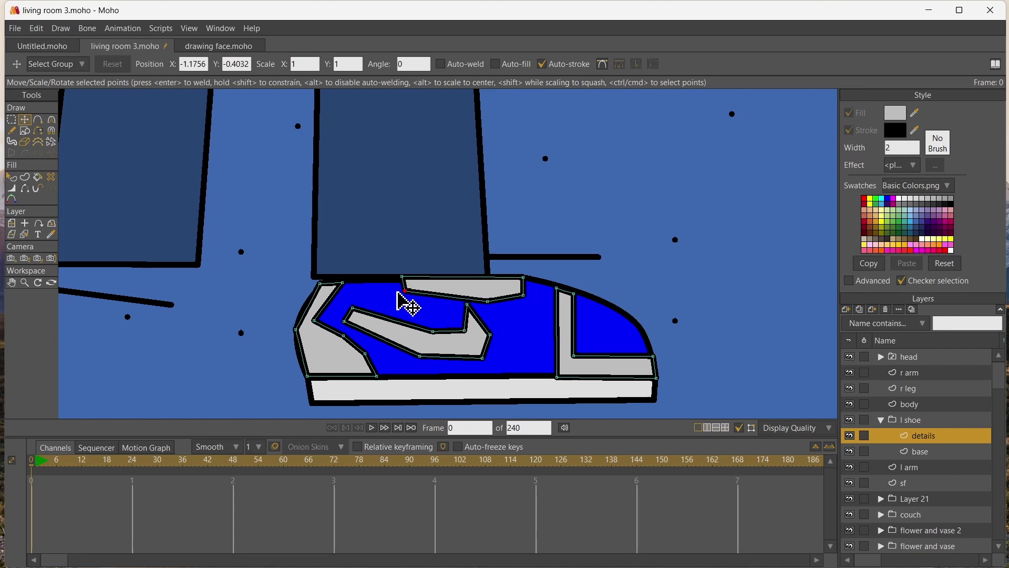
drag(487, 301, 529, 278)
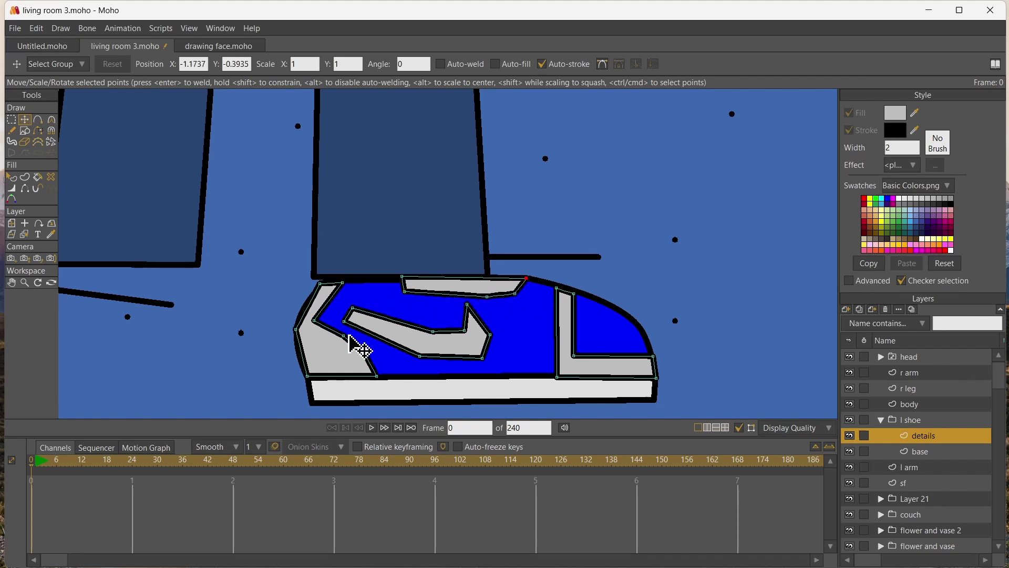
Extend the side stripe back to the heel patch and reshape its front points into a swoosh
drag(342, 282, 322, 310)
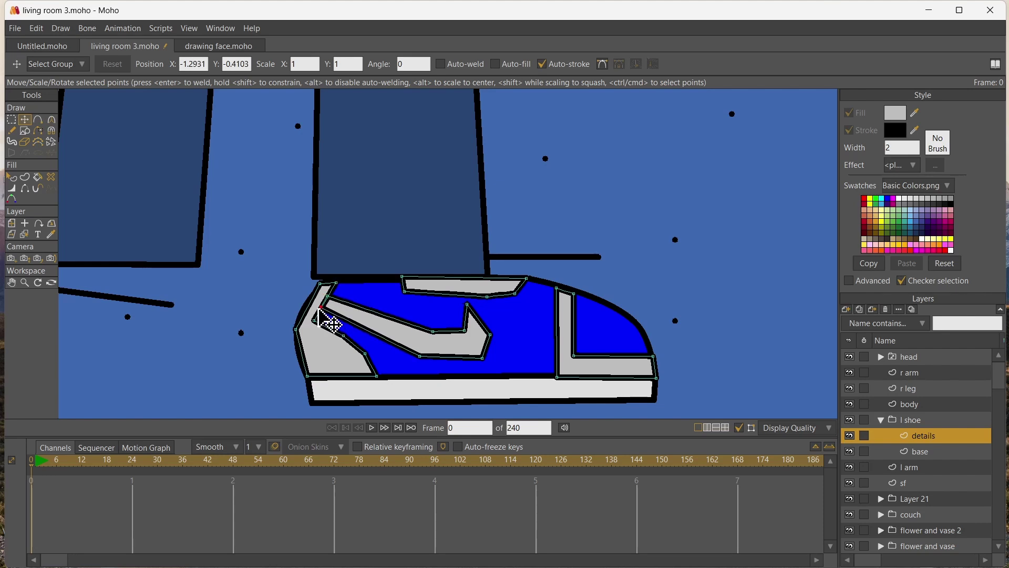
click(434, 331)
drag(437, 326, 441, 299)
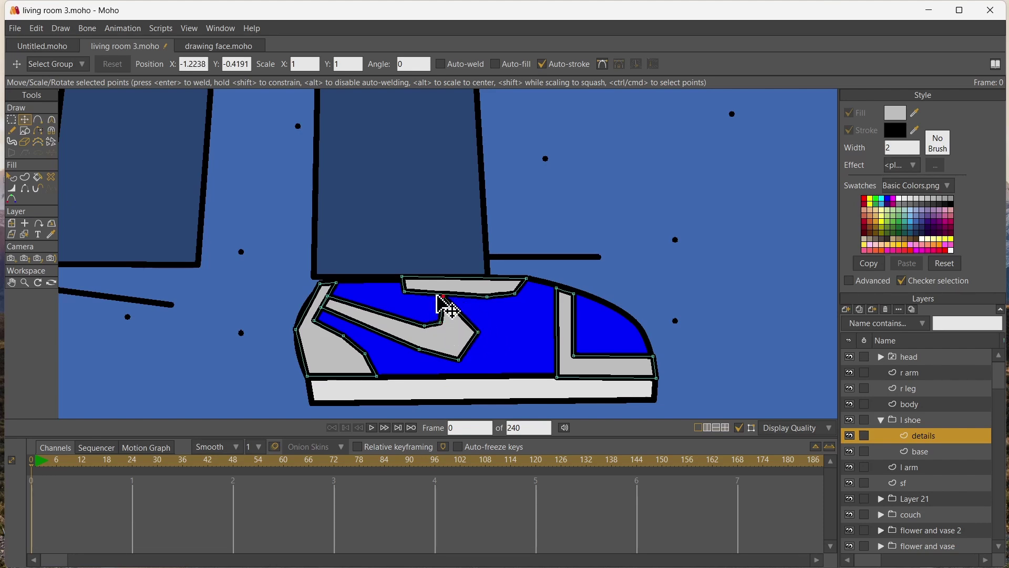
drag(467, 332, 441, 364)
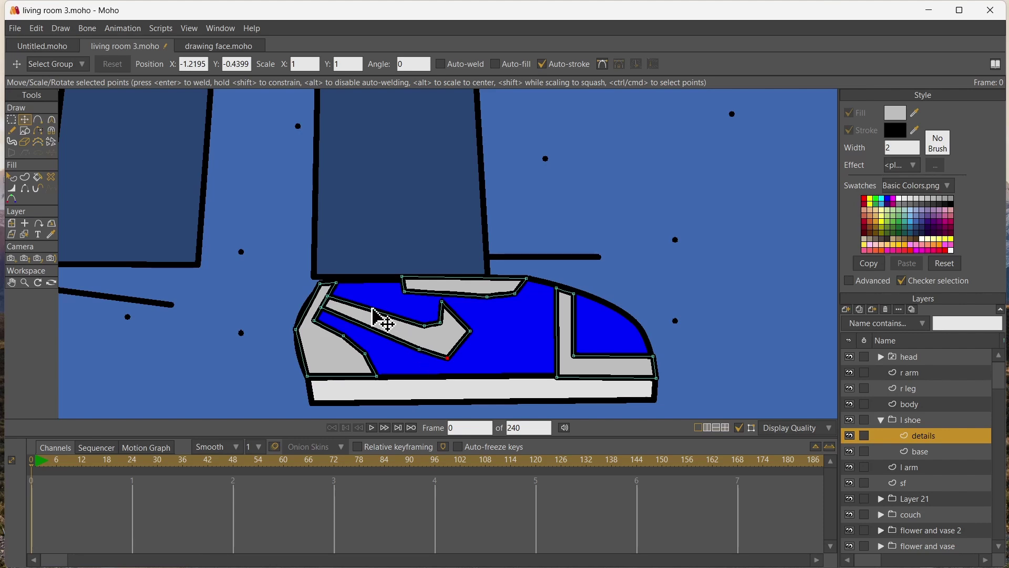
click(328, 296)
drag(330, 299, 328, 296)
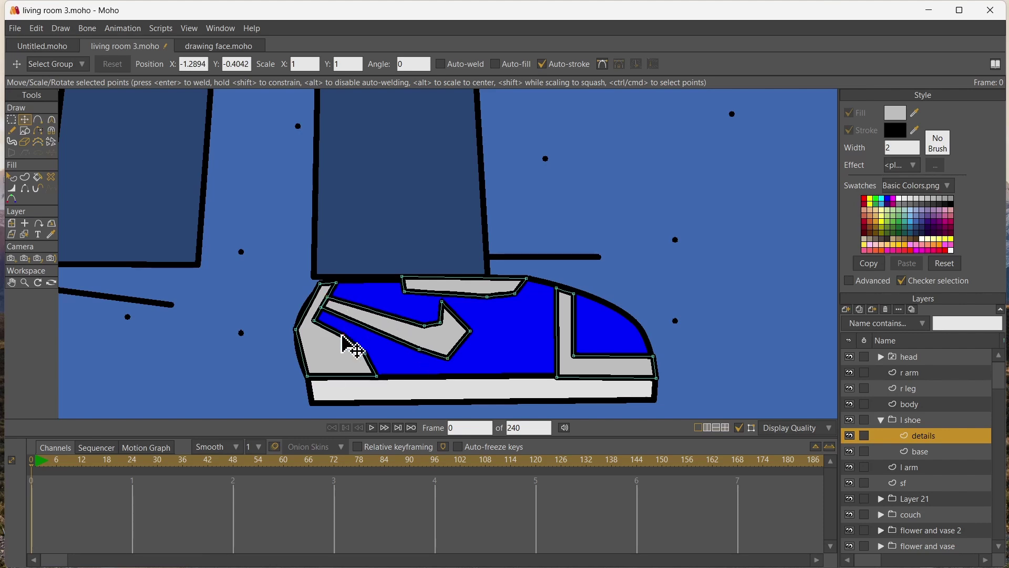
Round the heel patch's edge points and the front of the swoosh, with curvature of about 0.3
key(c)
click(370, 360)
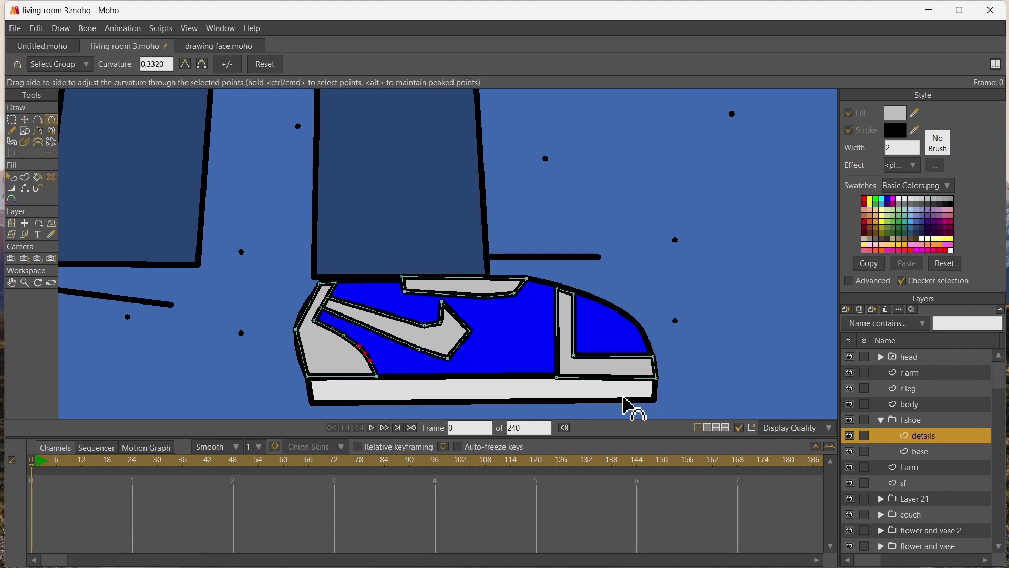
drag(297, 330, 603, 359)
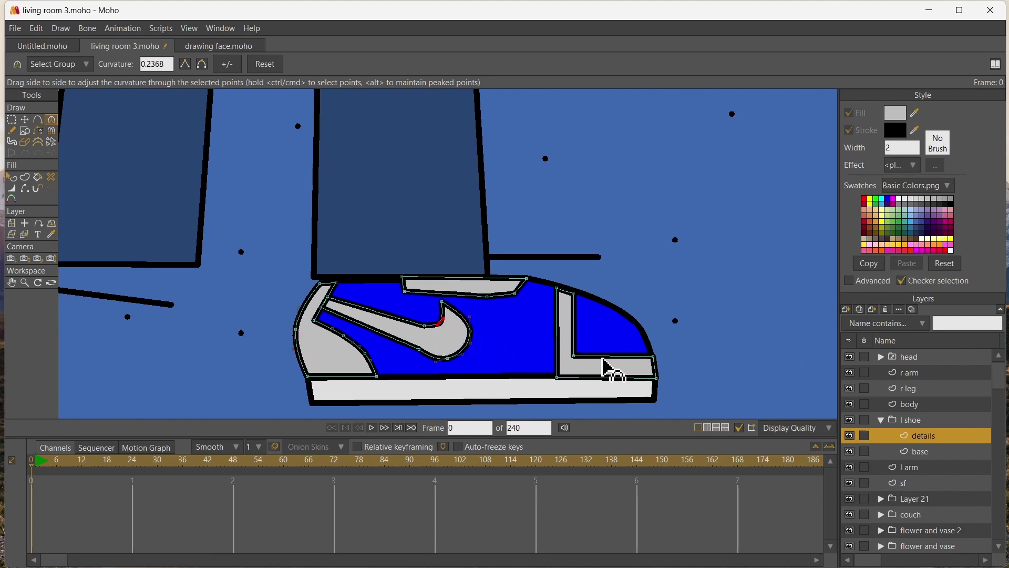
drag(418, 349, 427, 367)
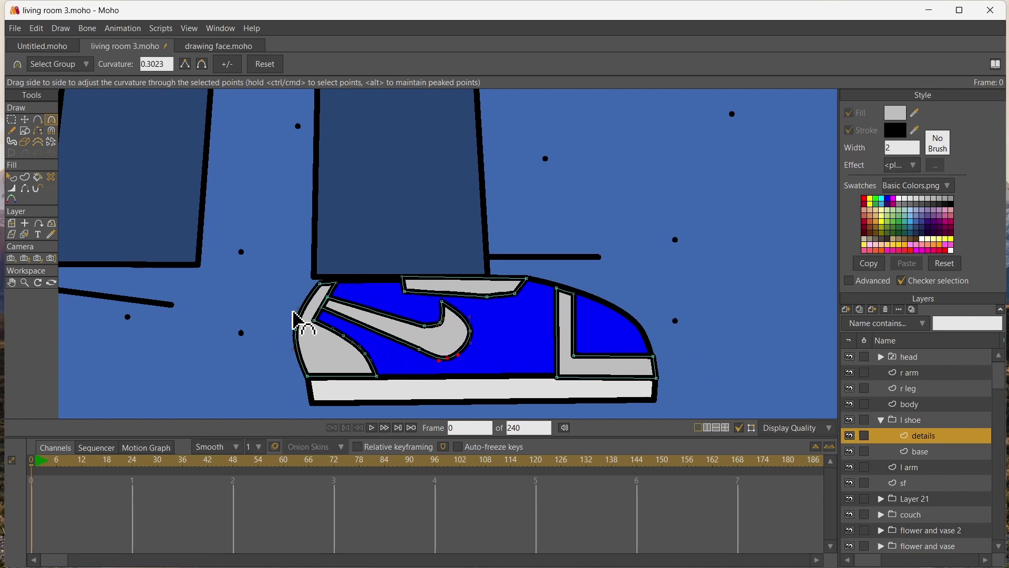
Adjust the swoosh's lower edge point and round the tongue's lower front corner with a curvature of about 0.34
click(24, 119)
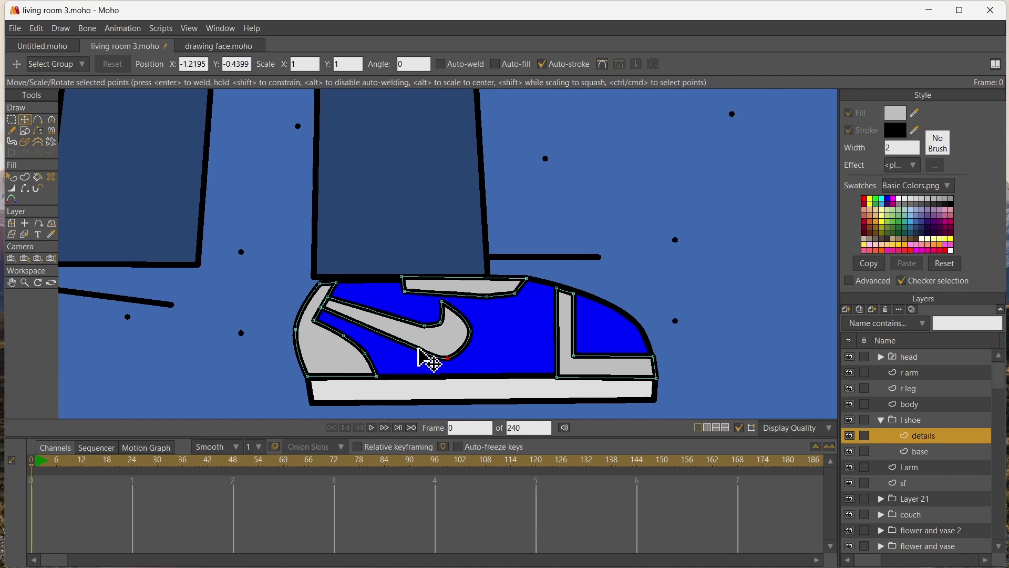
drag(418, 349, 391, 343)
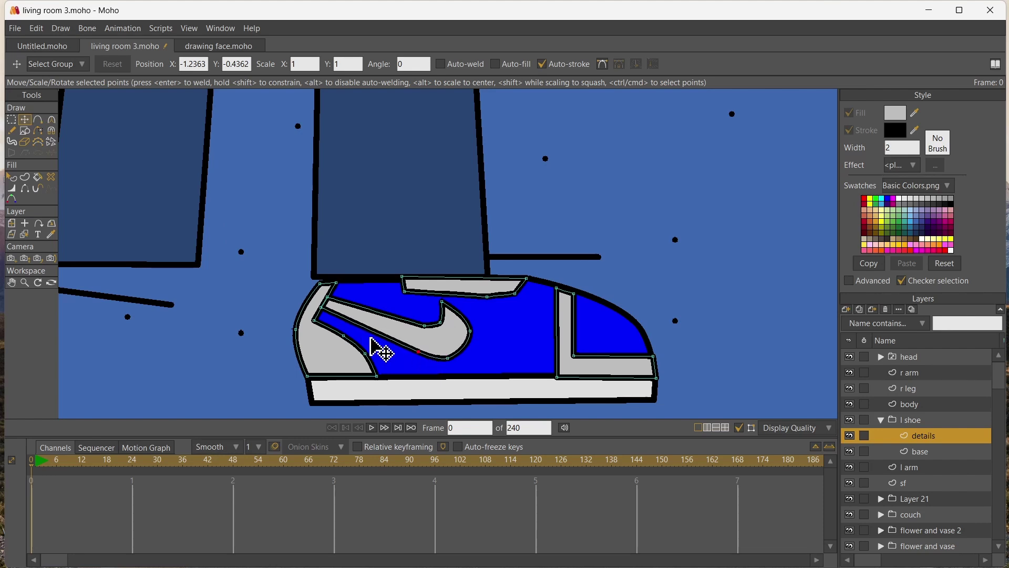
key(c)
click(513, 293)
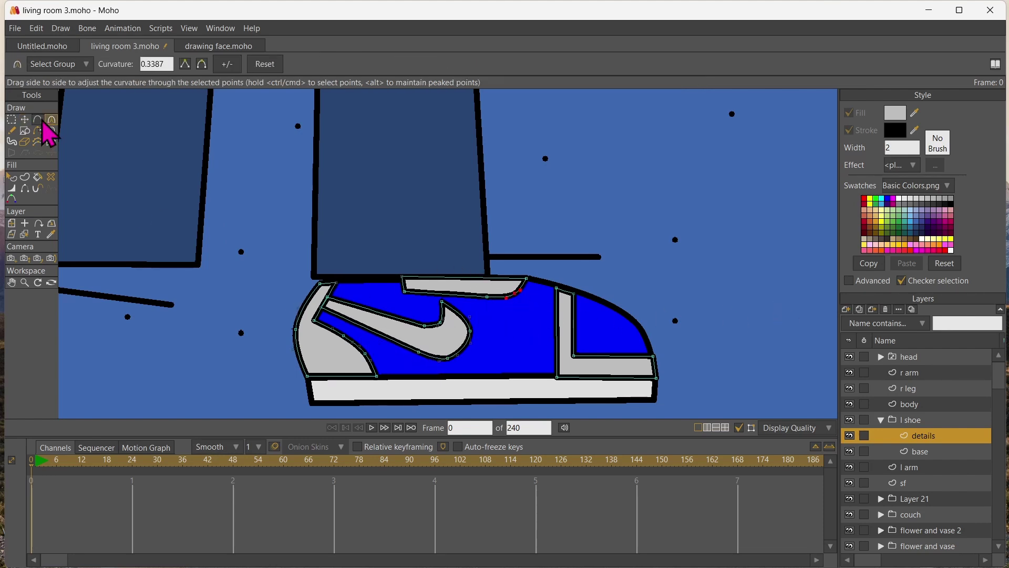
Draw five short lace lines across the tongue and create black stroke shapes of width 2 from them
click(42, 123)
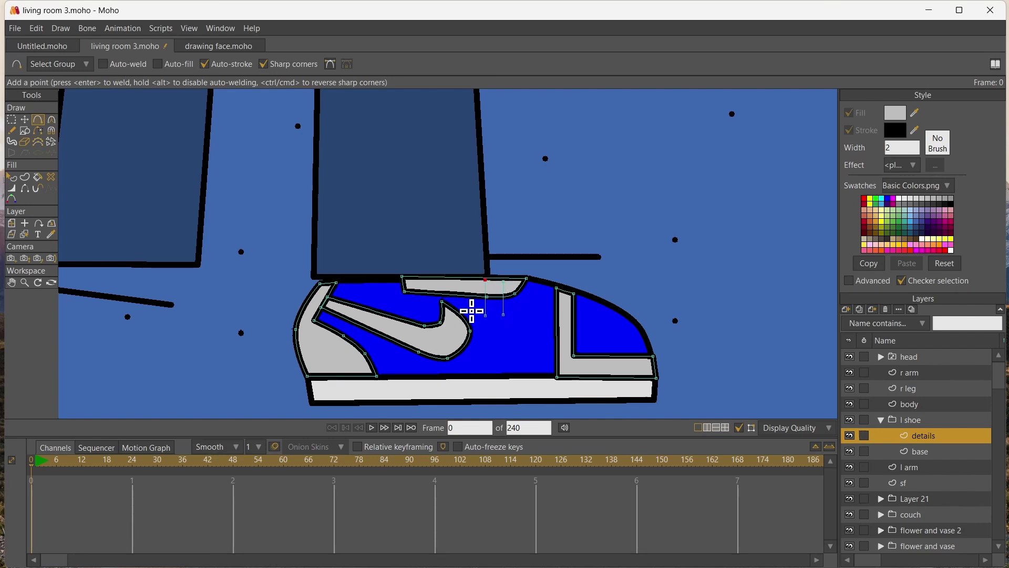
drag(423, 313, 431, 290)
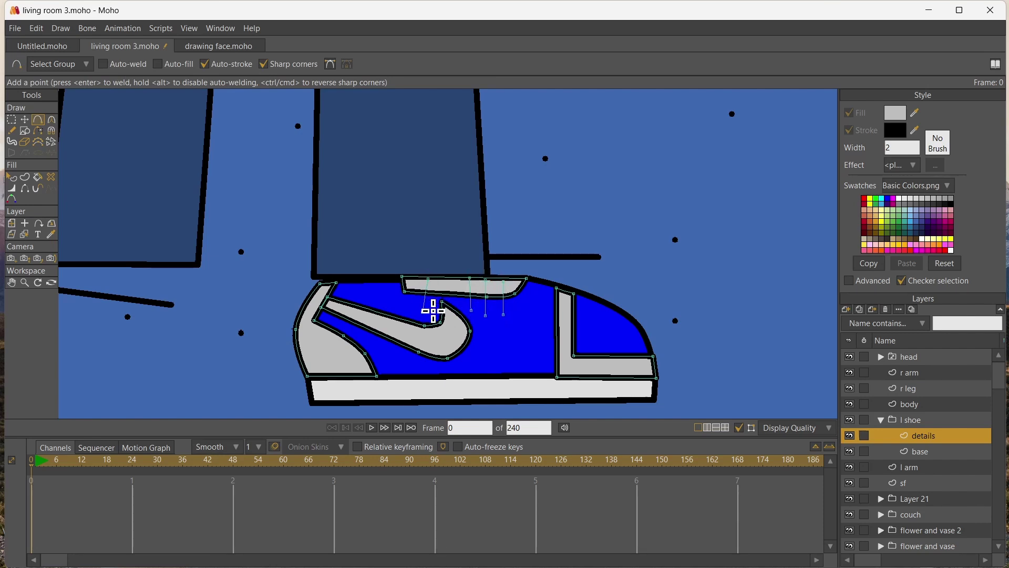
click(26, 179)
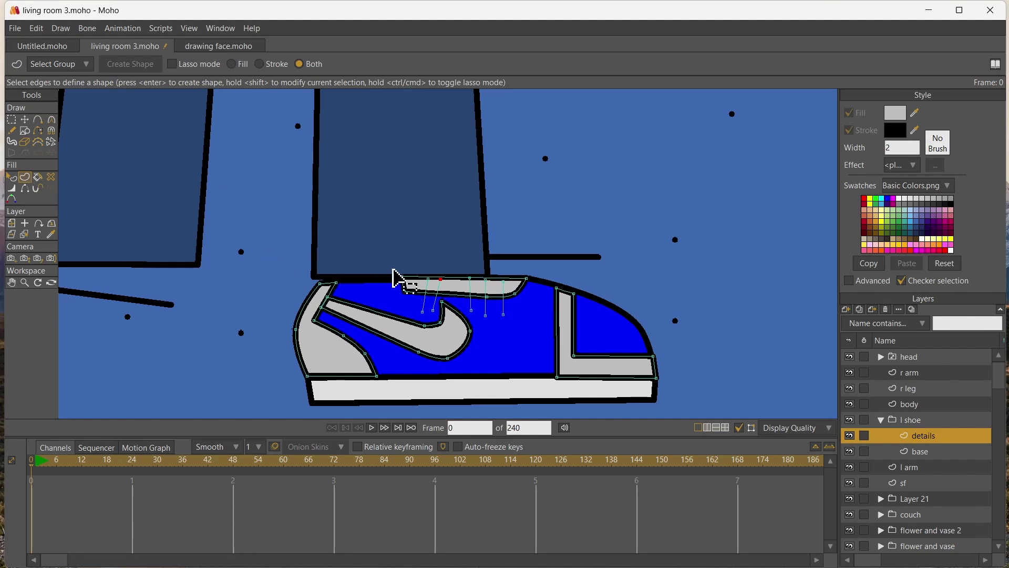
drag(413, 277, 533, 342)
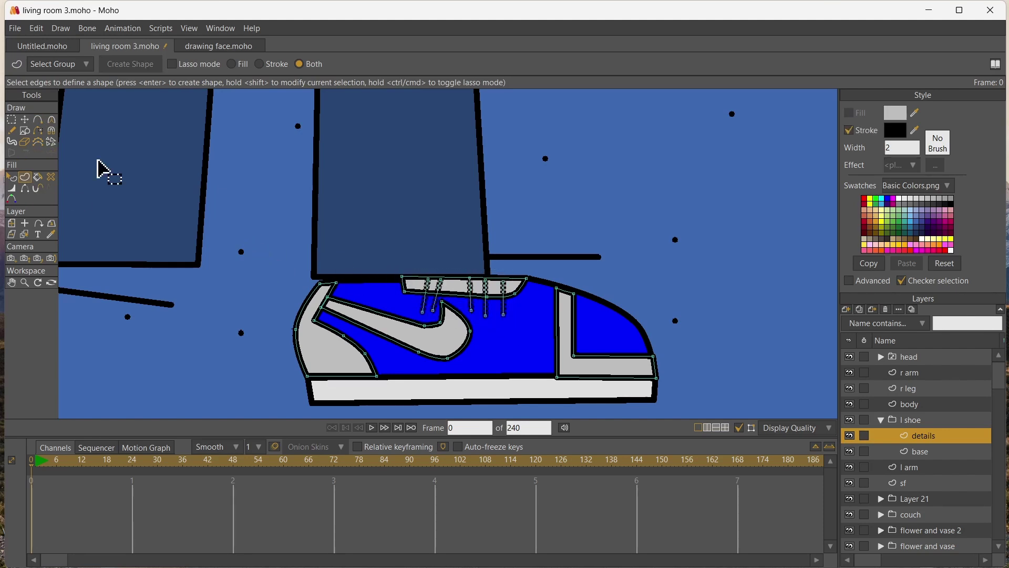
Shorten the laces by moving their lower end points up towards the tongue
click(25, 119)
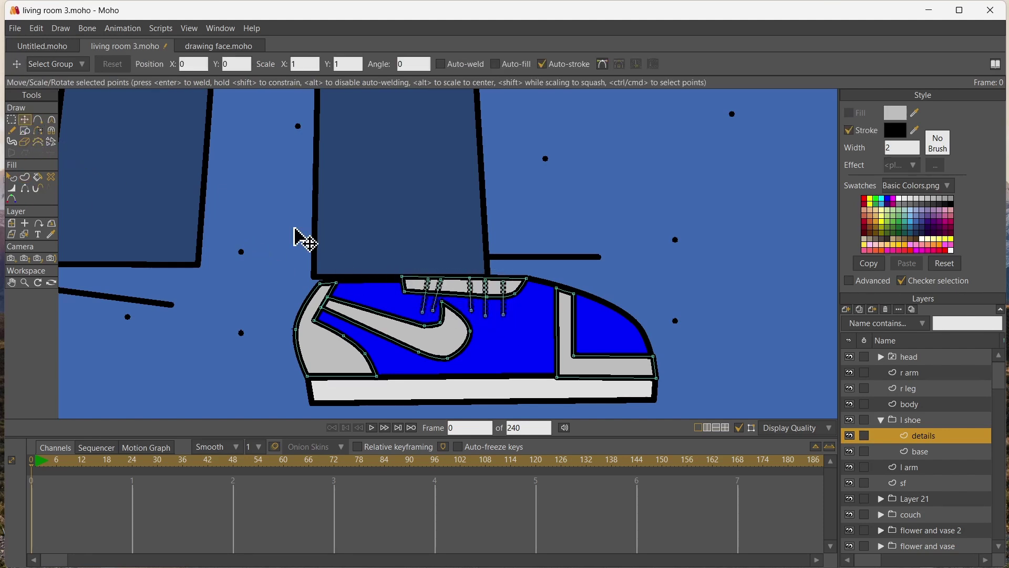
click(503, 303)
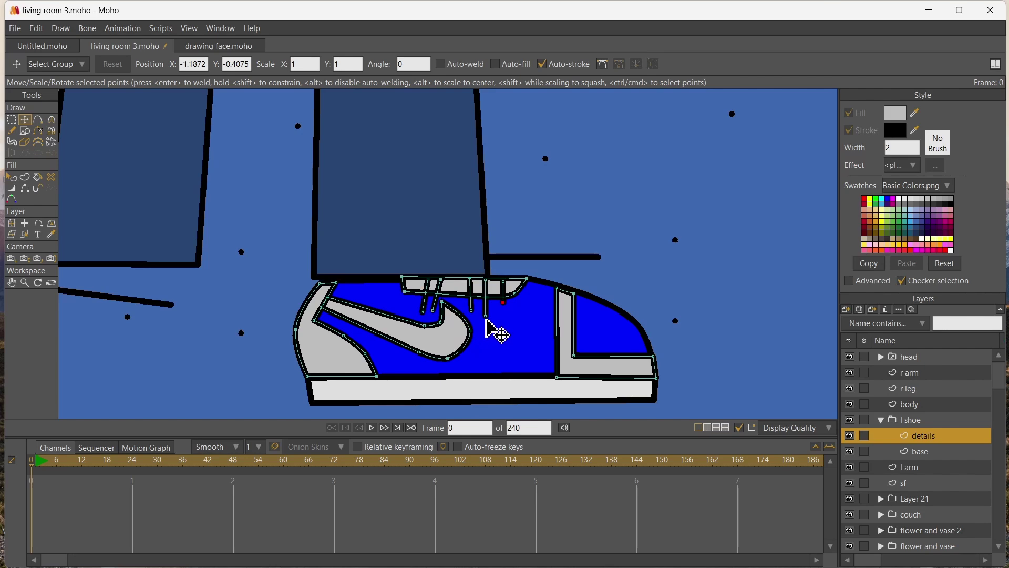
drag(485, 311, 425, 315)
Duplicate the l shoe group, name the copy r shoe, and move it under the other trouser leg
scroll(425, 314, down, 5)
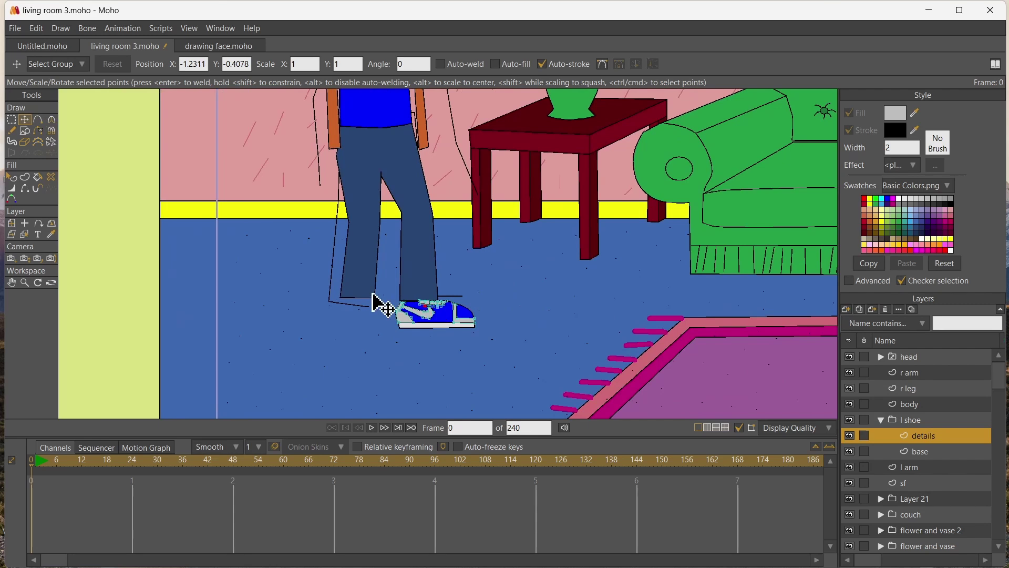
click(880, 419)
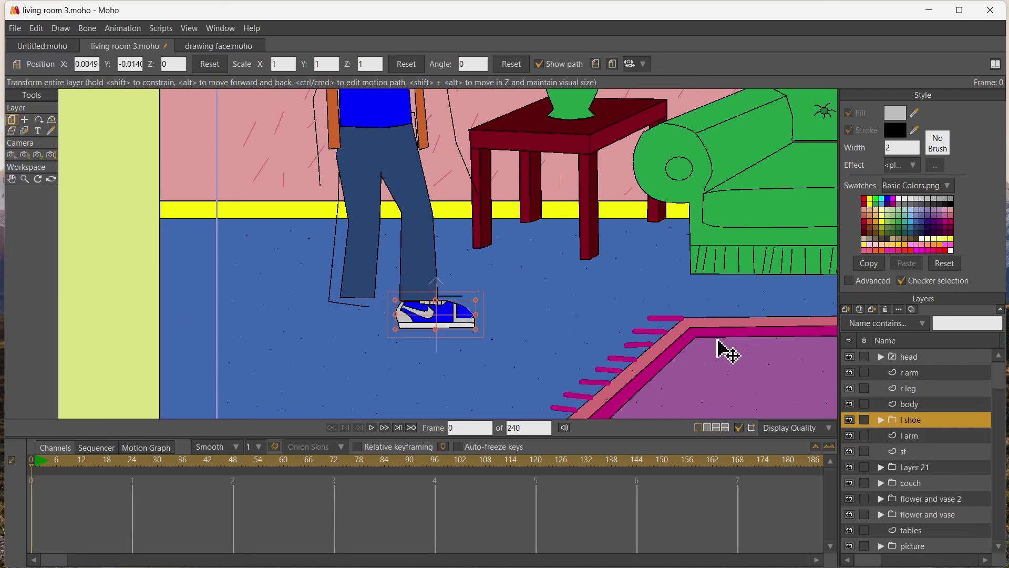
click(858, 310)
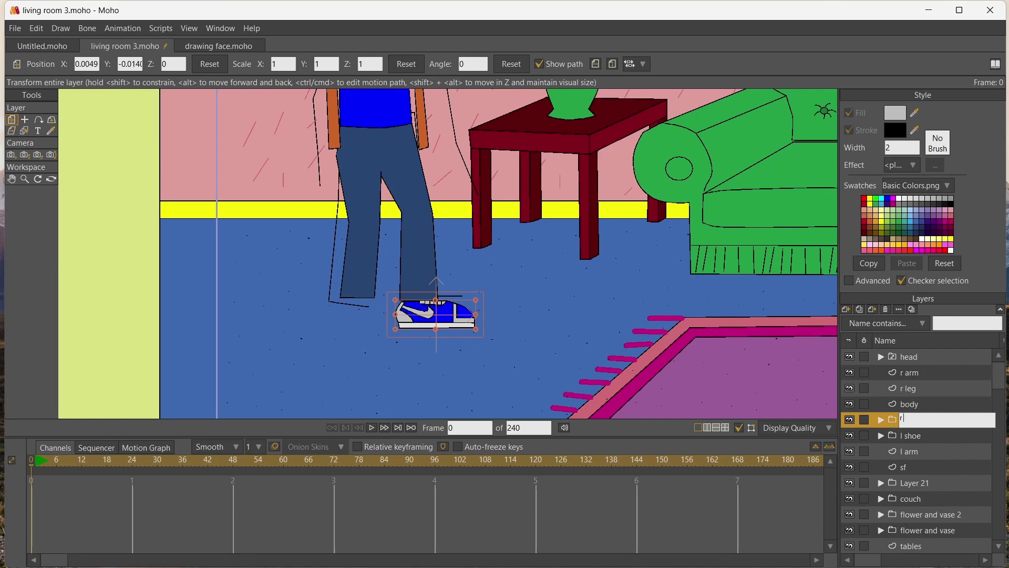
key(Return)
drag(444, 322, 379, 322)
Create a group layer above the head layer and name it dude
scroll(305, 289, down, 2)
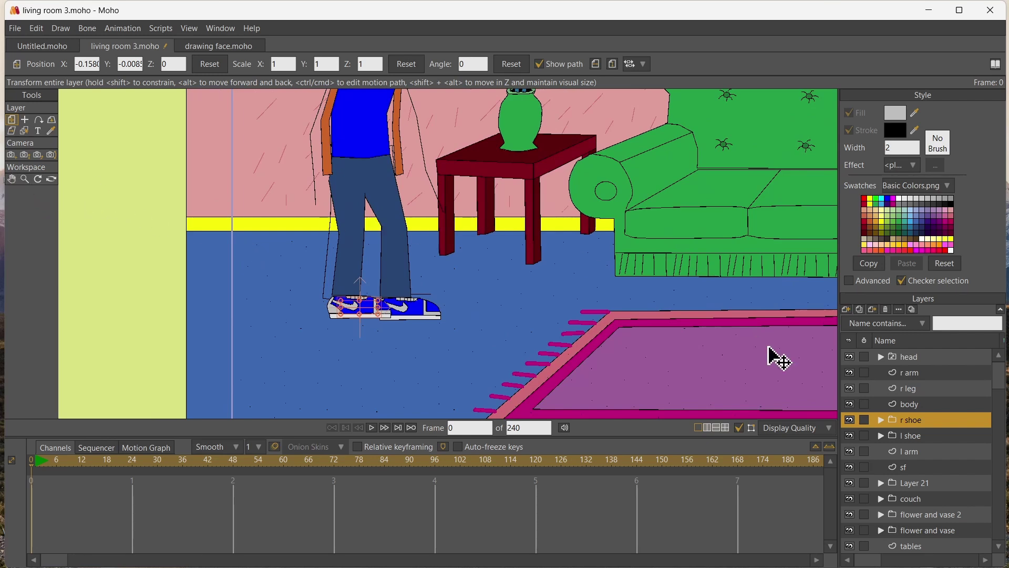
click(905, 358)
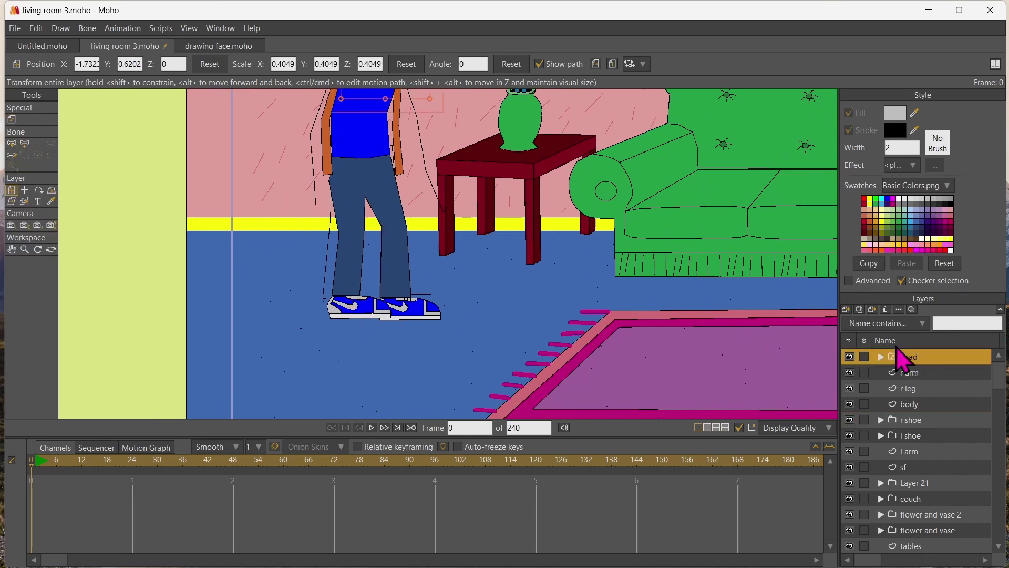
click(846, 309)
click(864, 353)
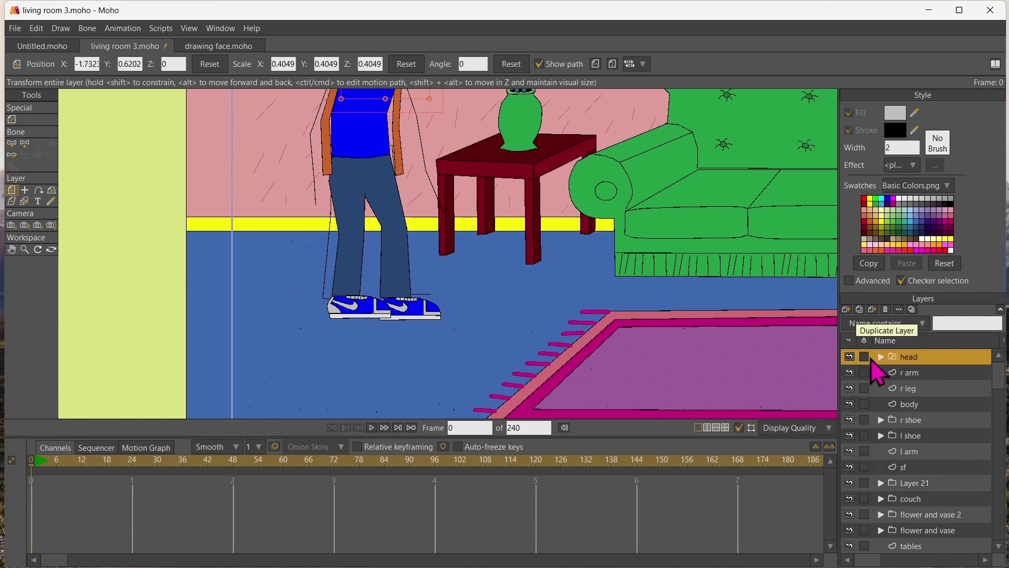
text(du)
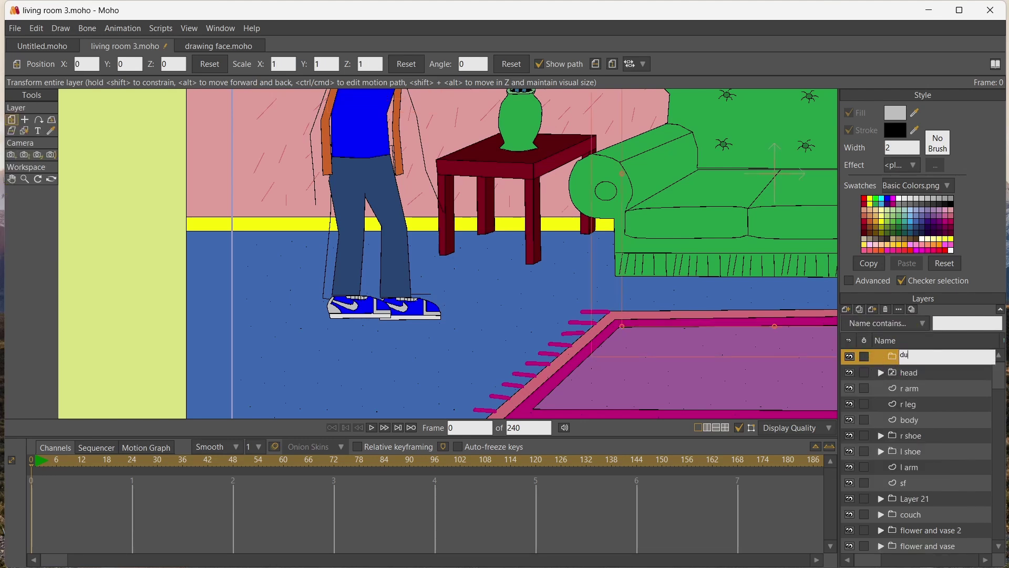
text(de)
key(Return)
click(912, 374)
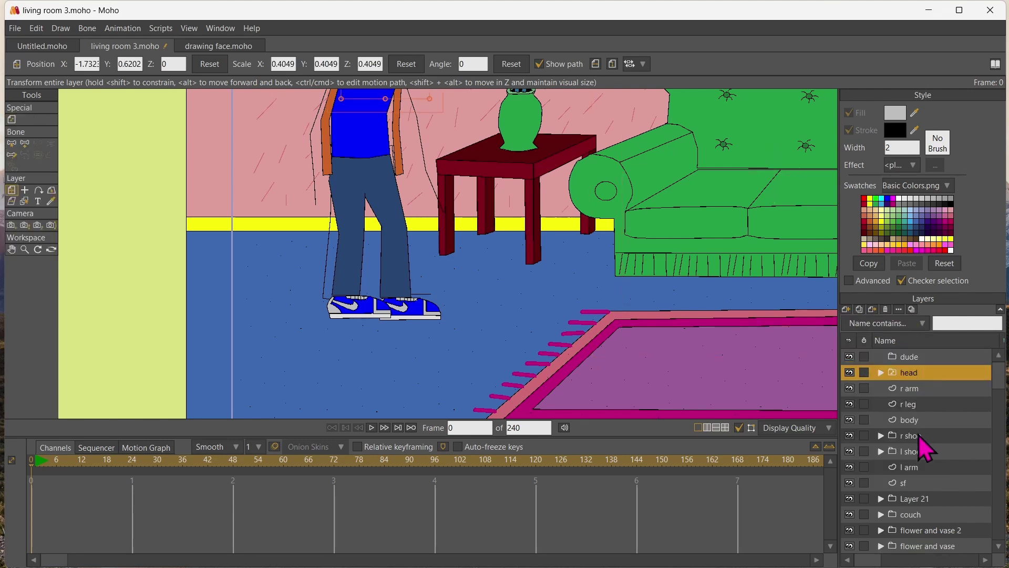
shift+click(919, 479)
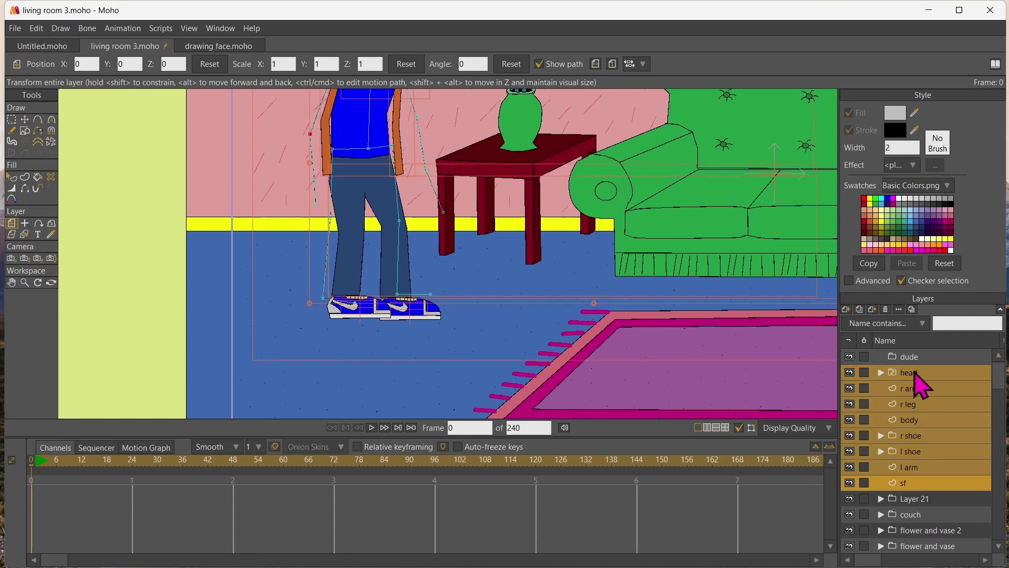
drag(923, 388, 909, 351)
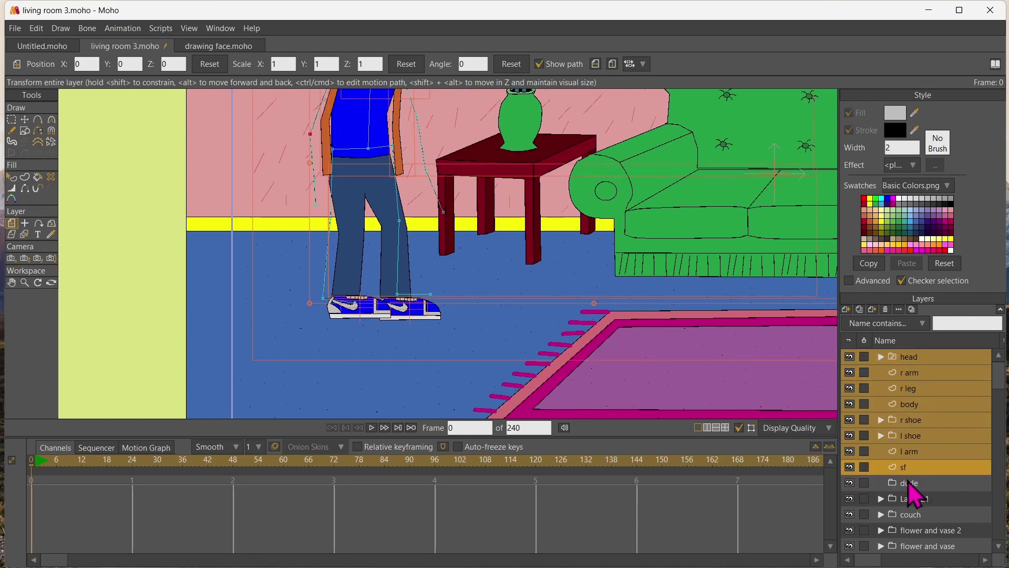
mouse_move(909, 483)
mouse_down()
mouse_move(901, 480)
mouse_move(897, 329)
mouse_move(905, 358)
mouse_up()
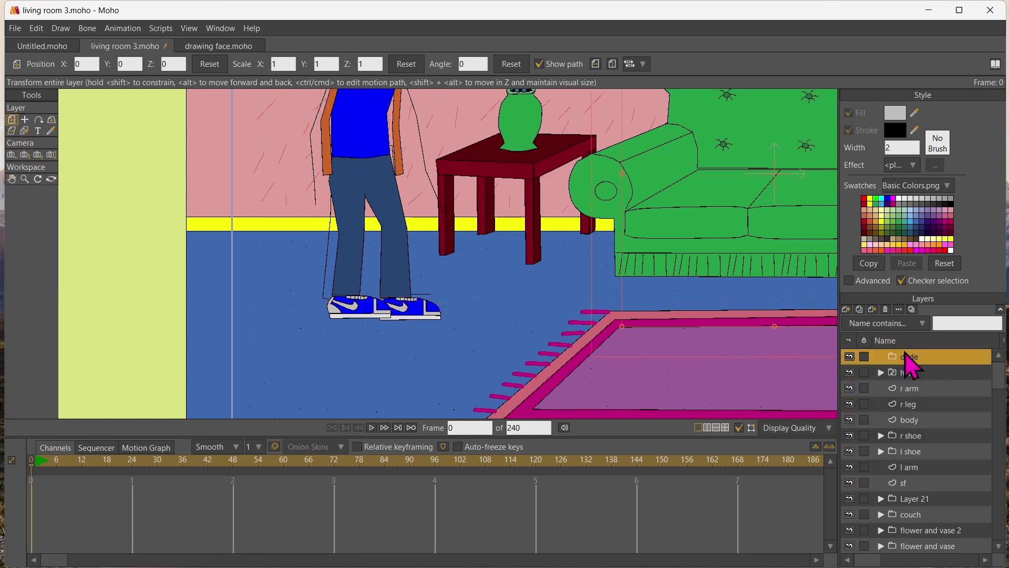
Move all the man's layers, from head through sf, into the dude group
click(909, 371)
shift+click(923, 480)
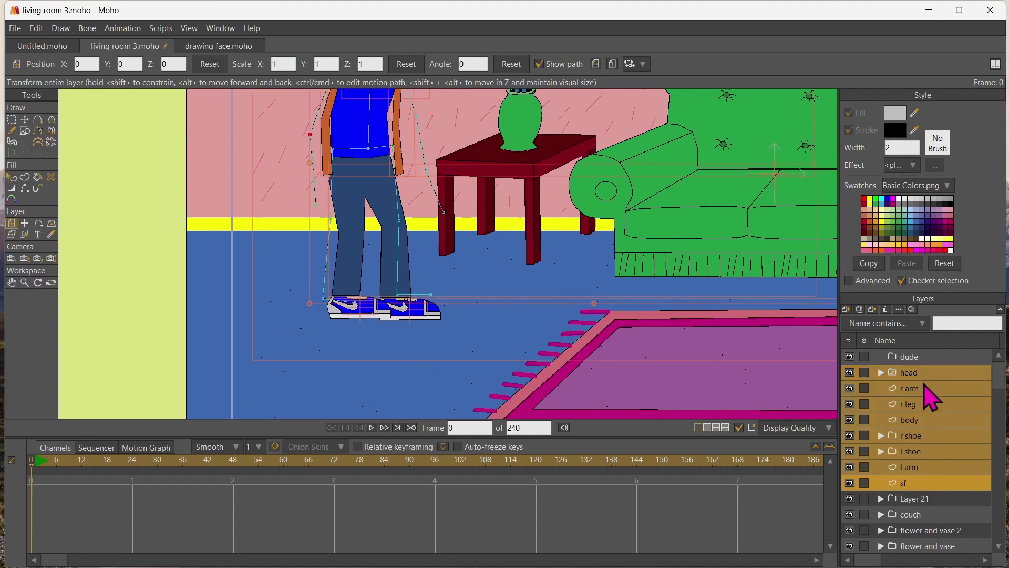
mouse_move(923, 369)
mouse_down()
mouse_move(909, 360)
mouse_move(906, 376)
mouse_up()
Rename the Layer 21 group as chick
click(905, 374)
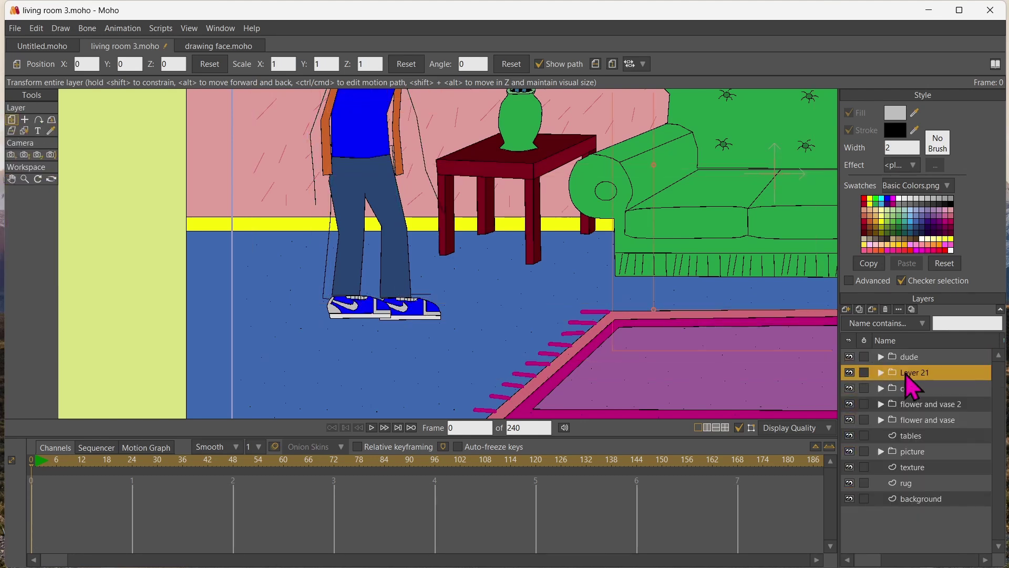
double_click(906, 374)
text(chick)
key(Return)
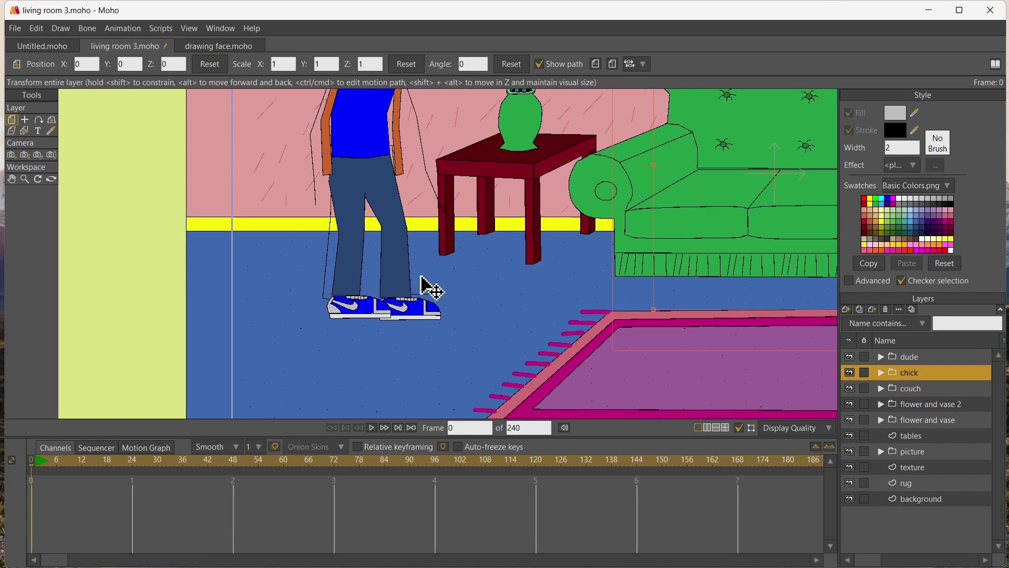
Select the stick-figure guide layer sf inside the dude group and hide it
scroll(392, 244, down, 2)
click(11, 180)
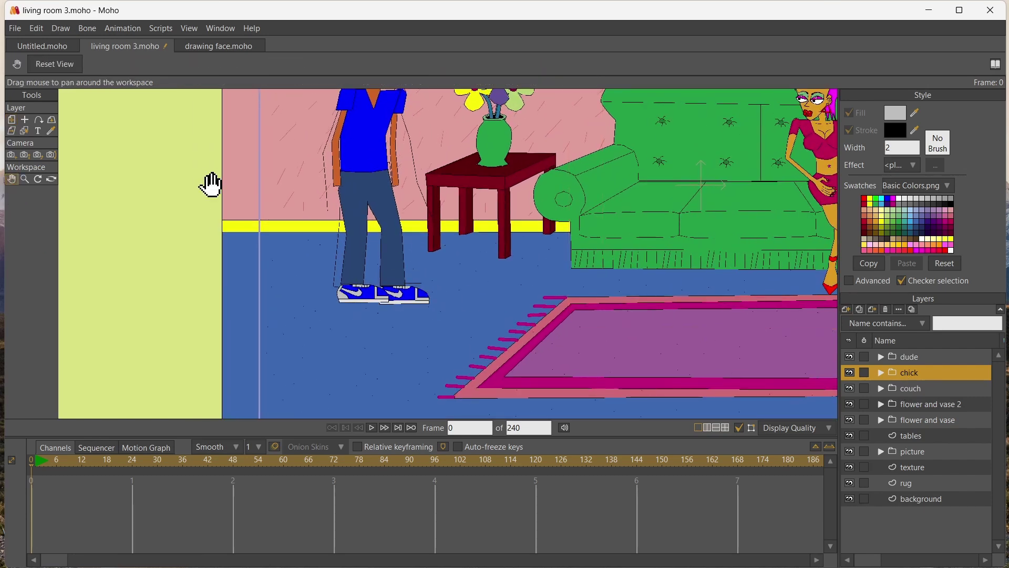
drag(210, 181, 175, 298)
drag(370, 251, 162, 253)
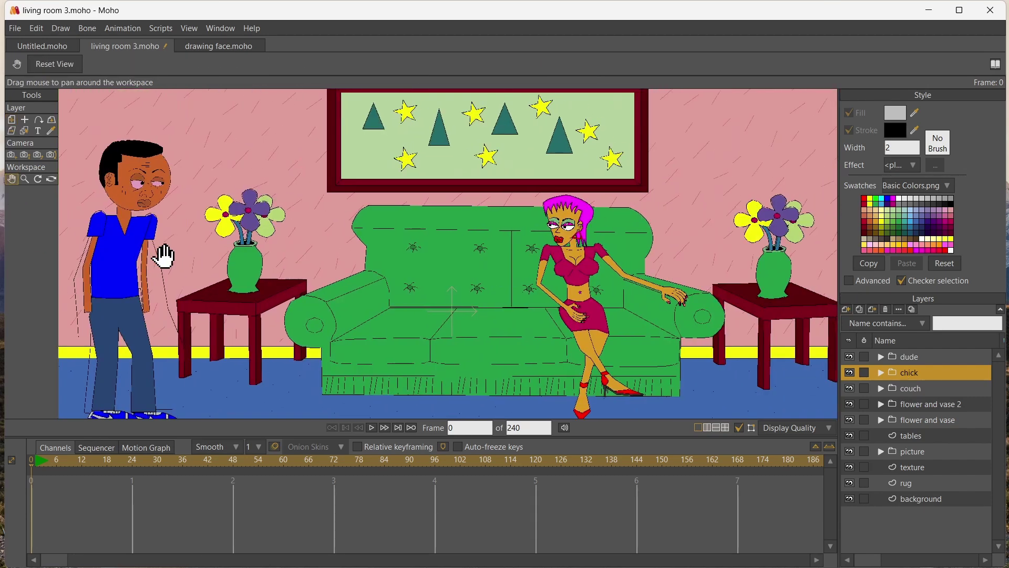
drag(241, 248, 311, 239)
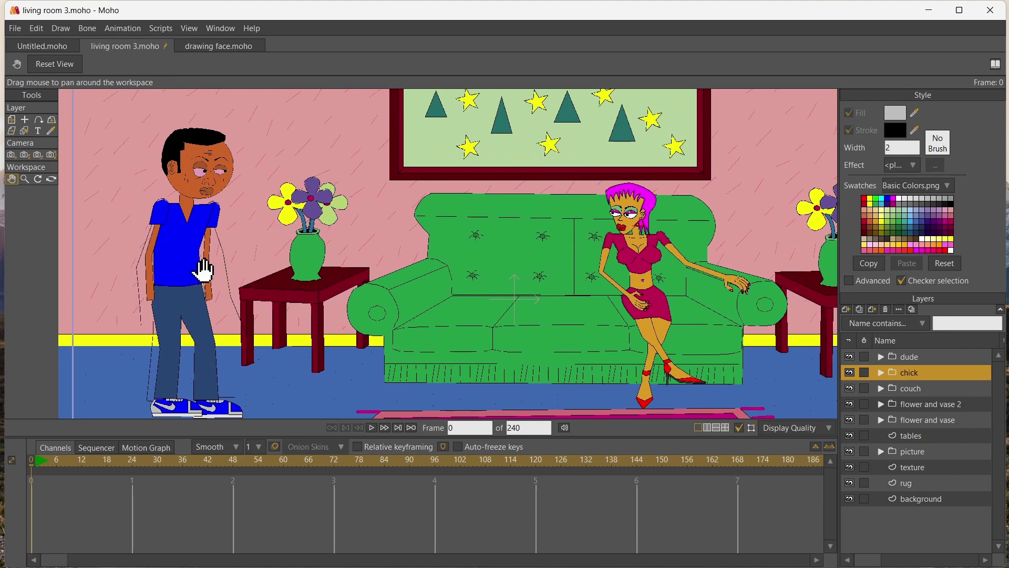
scroll(263, 242, up, 1)
scroll(236, 247, up, 3)
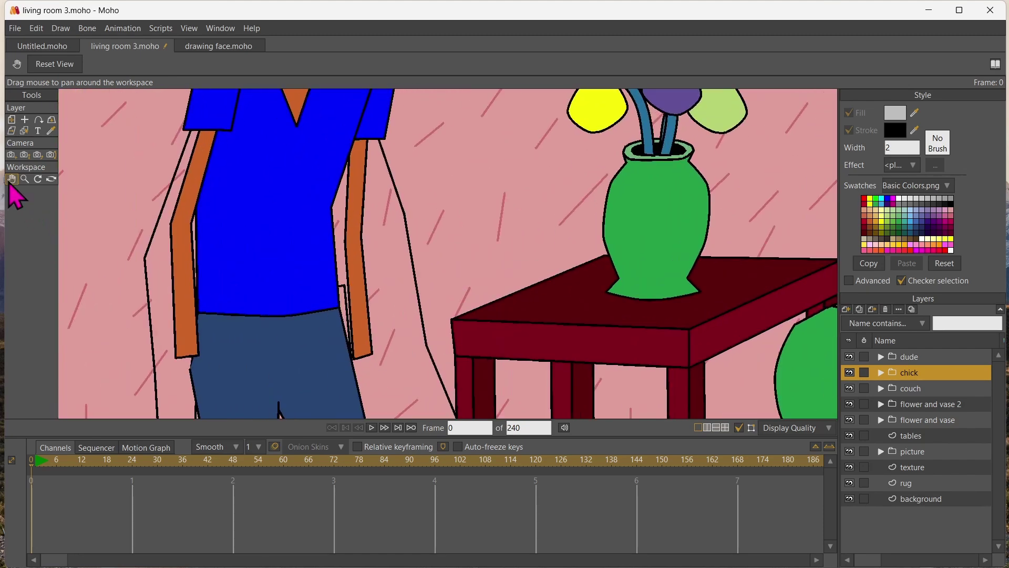
drag(181, 200, 334, 123)
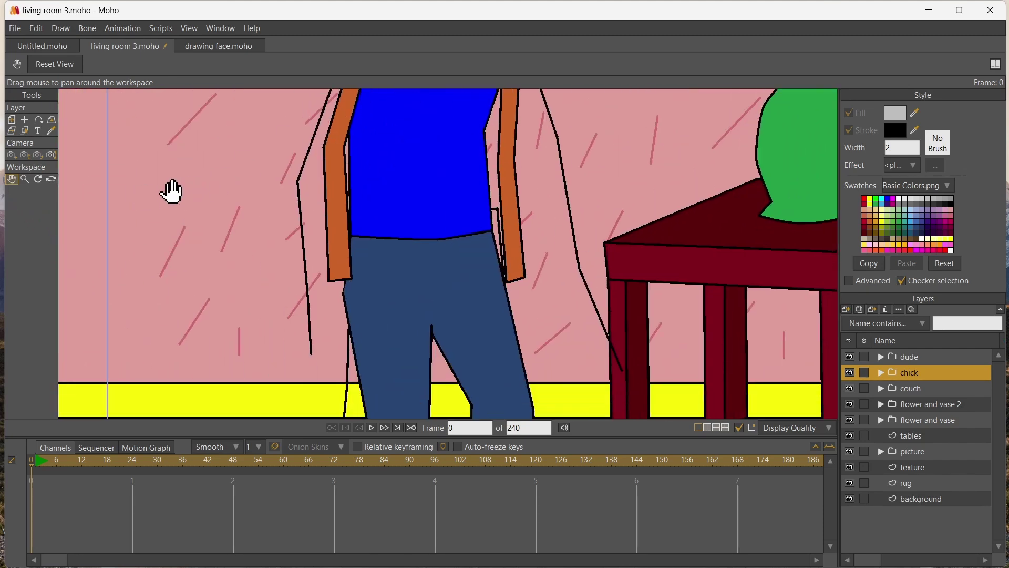
click(24, 130)
click(299, 186)
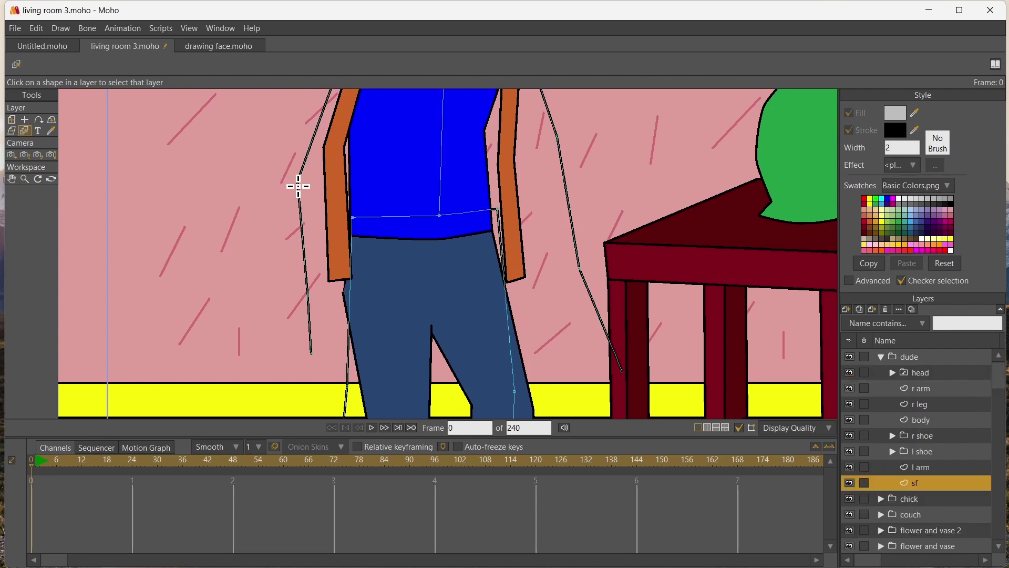
click(849, 483)
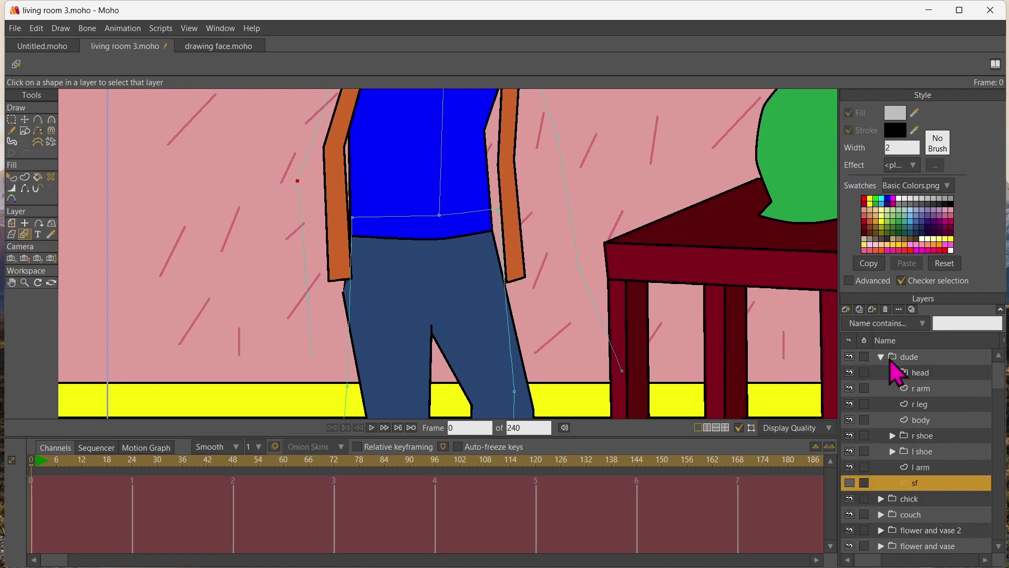
Add a vector layer above r arm in the dude group and name it r hand
click(909, 387)
click(845, 309)
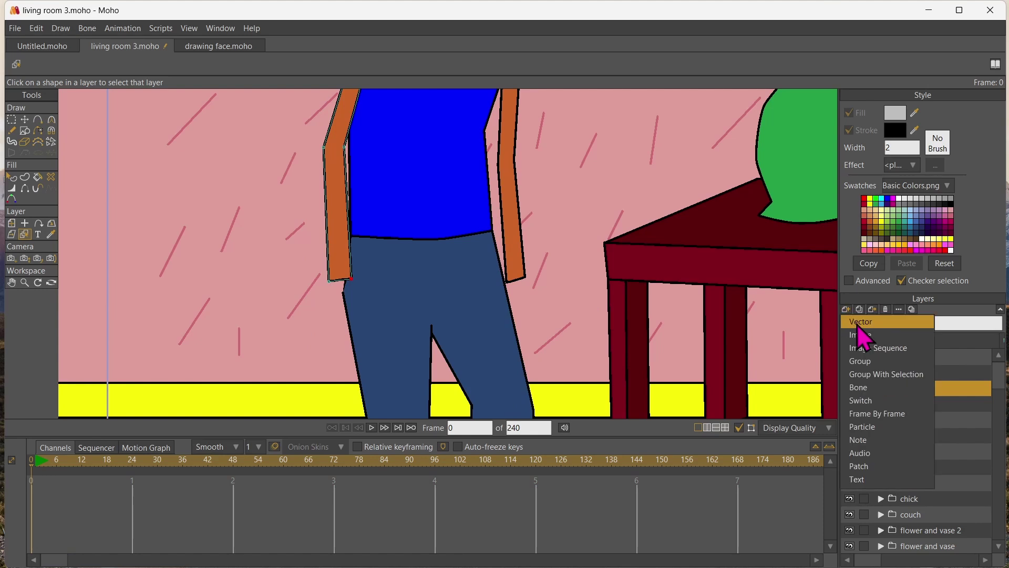
click(860, 326)
double_click(930, 386)
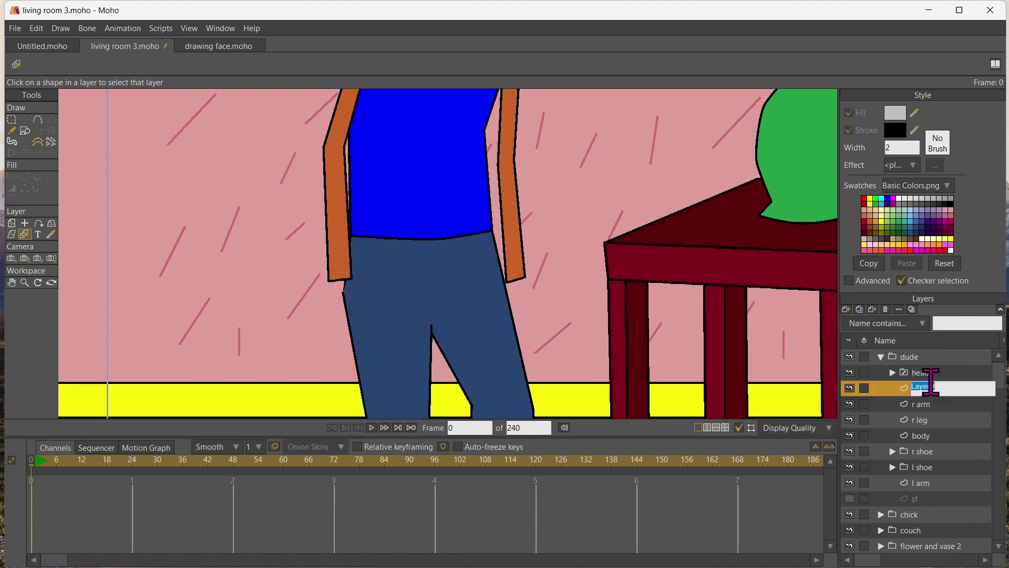
text(hand)
key(Return)
double_click(932, 386)
key(Return)
double_click(932, 388)
text(nd)
key(Return)
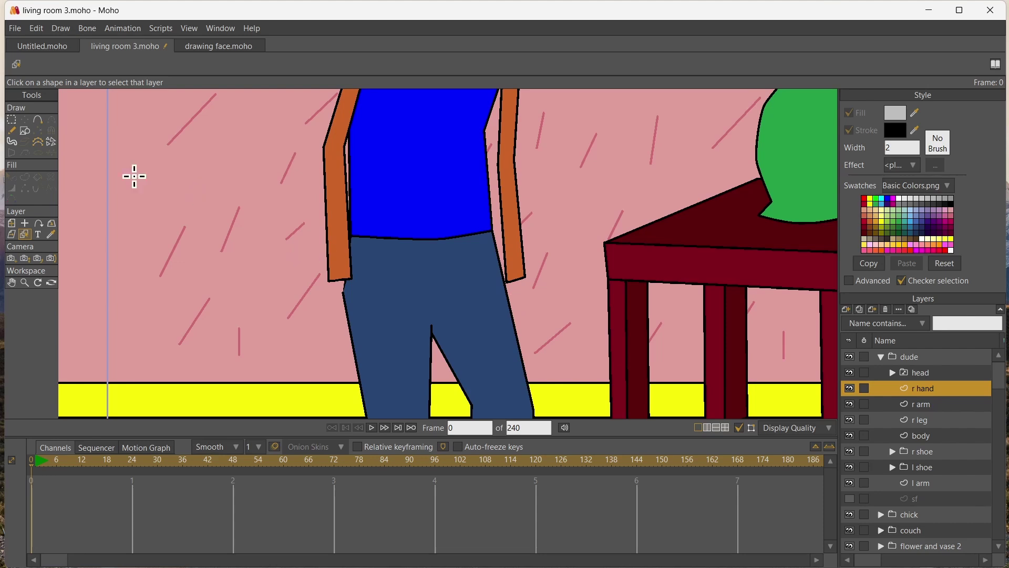
Draw an angular hand outline with a thumb at the end of the r arm and fill it with the arm's brown
click(37, 119)
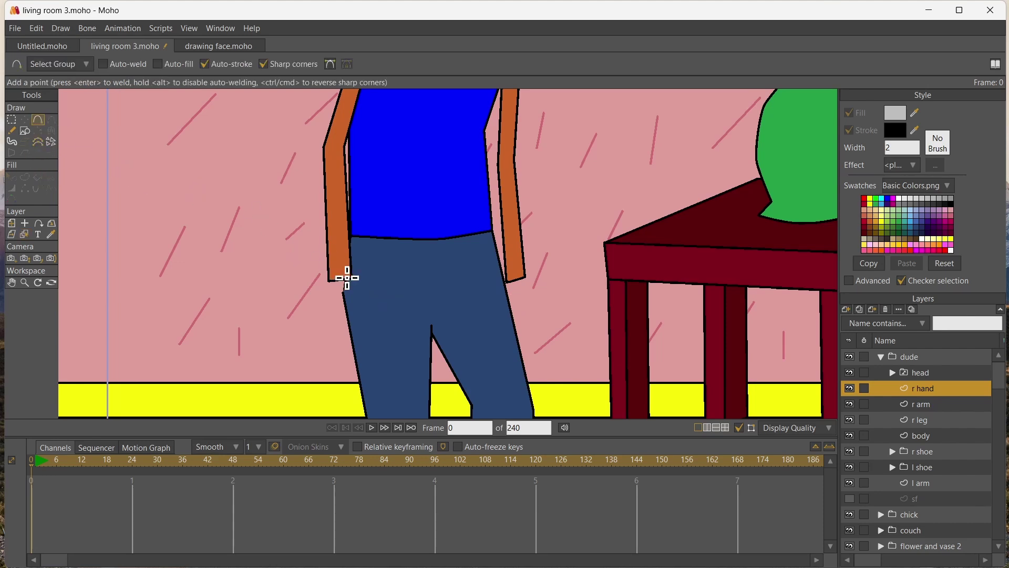
drag(354, 292, 370, 303)
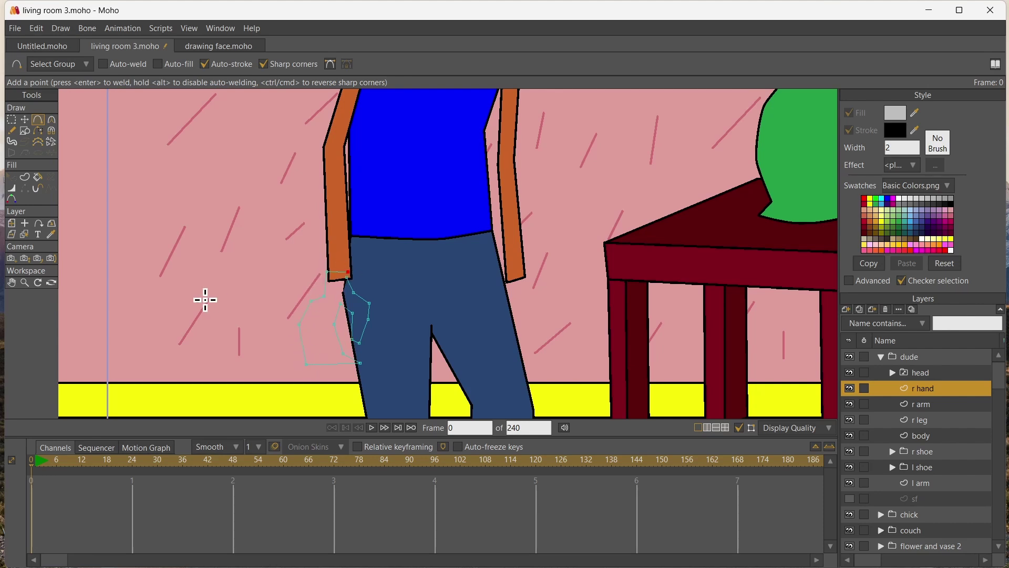
key(ctrl+a)
key(p)
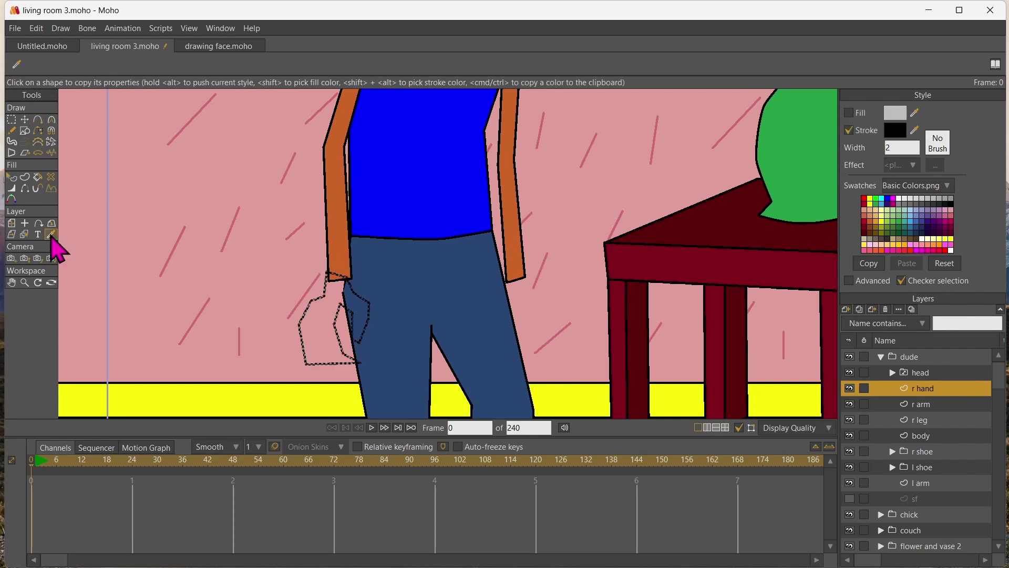
alt+click(338, 200)
click(334, 293)
Fit the hand's two wrist points to the arm's edges and hide the outline edge between them
scroll(203, 279, up, 3)
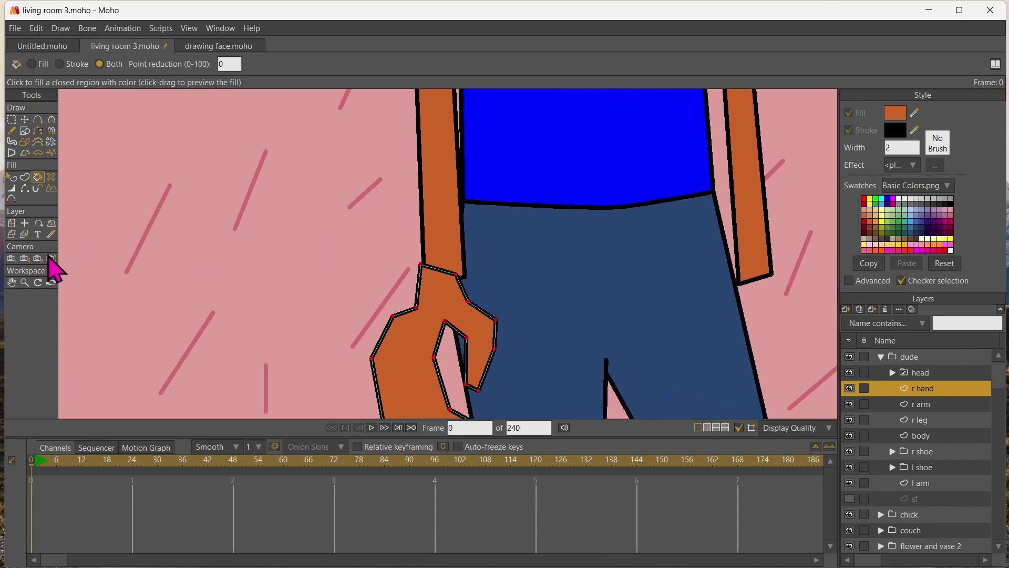
click(11, 283)
drag(250, 295, 145, 213)
click(25, 119)
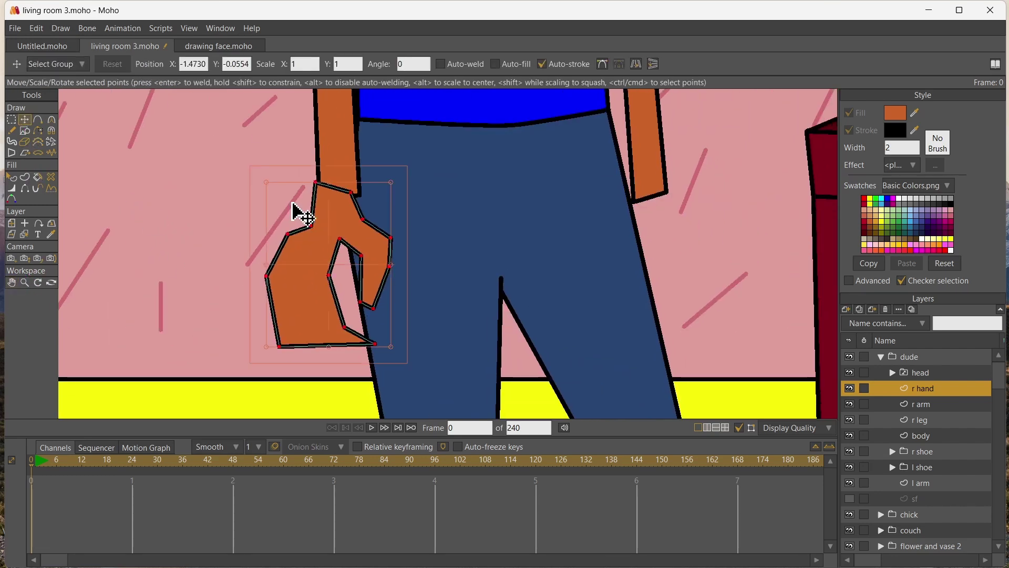
drag(351, 193, 359, 169)
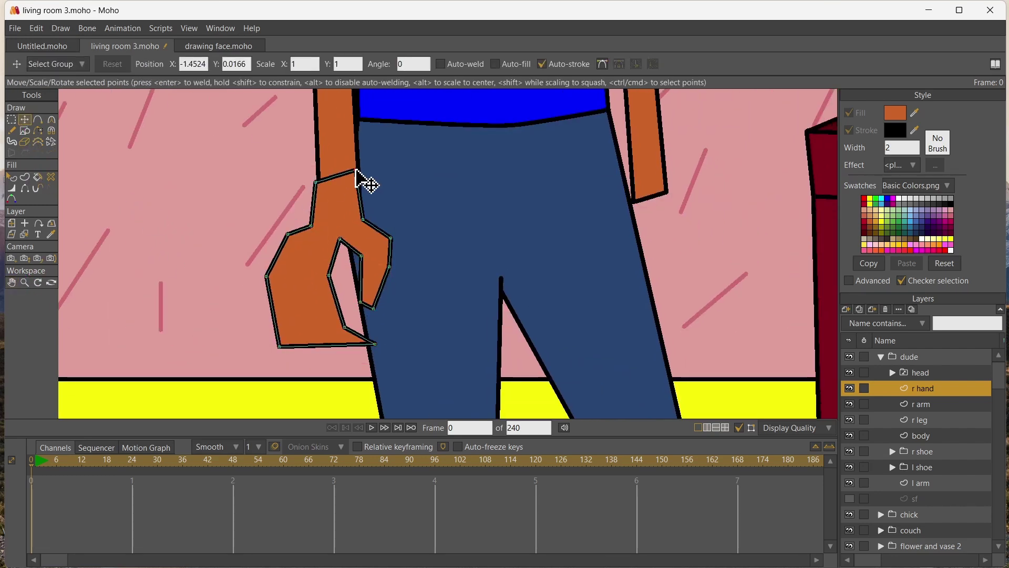
key(h)
click(342, 174)
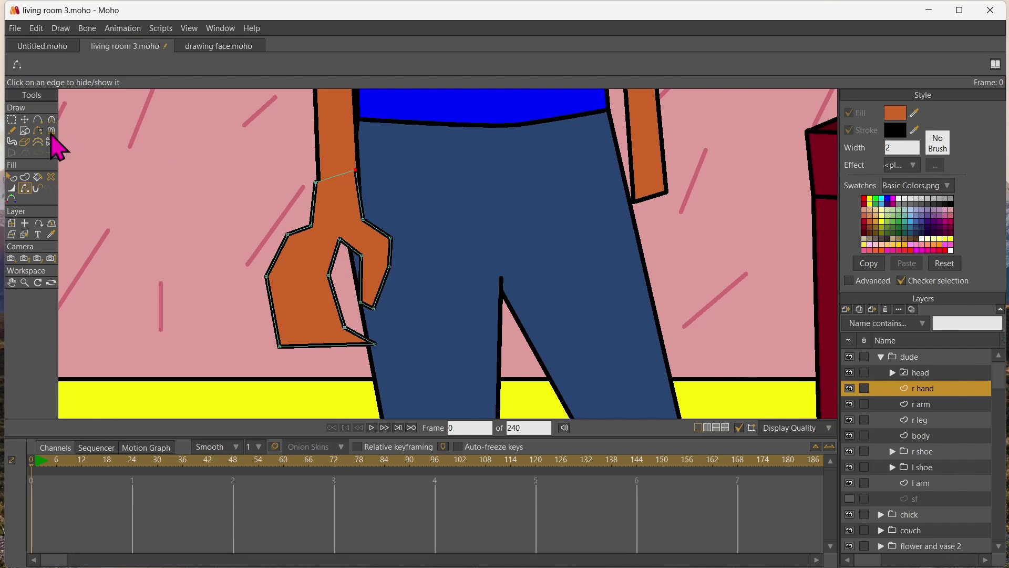
click(25, 120)
drag(324, 185, 328, 178)
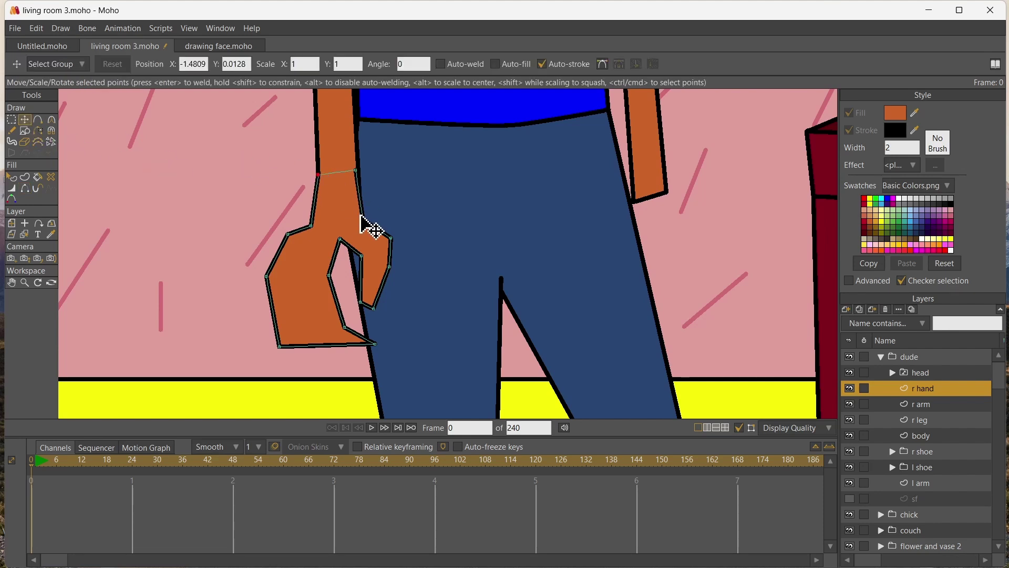
Reshape the thumb and the palm's inner edge, making the thumb shorter and bent outward over the trousers
drag(390, 241, 390, 252)
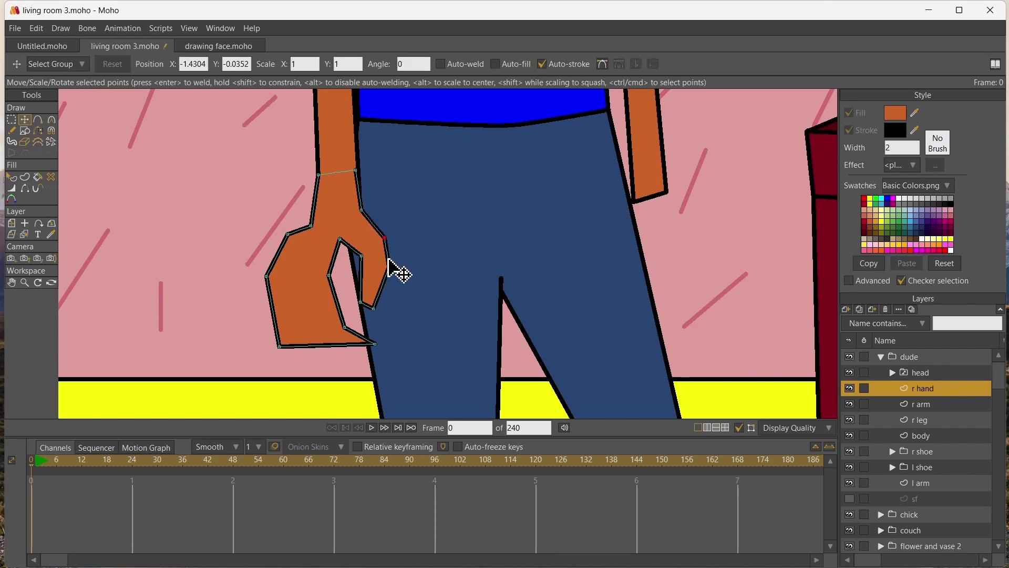
drag(366, 247, 347, 261)
click(347, 329)
drag(347, 329, 386, 337)
drag(359, 299, 403, 257)
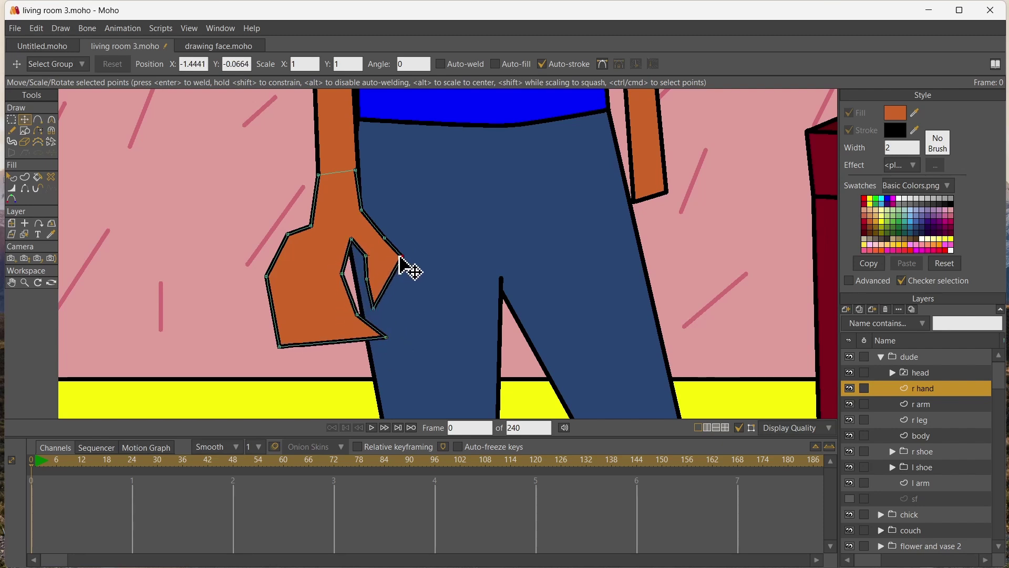
drag(375, 306, 389, 281)
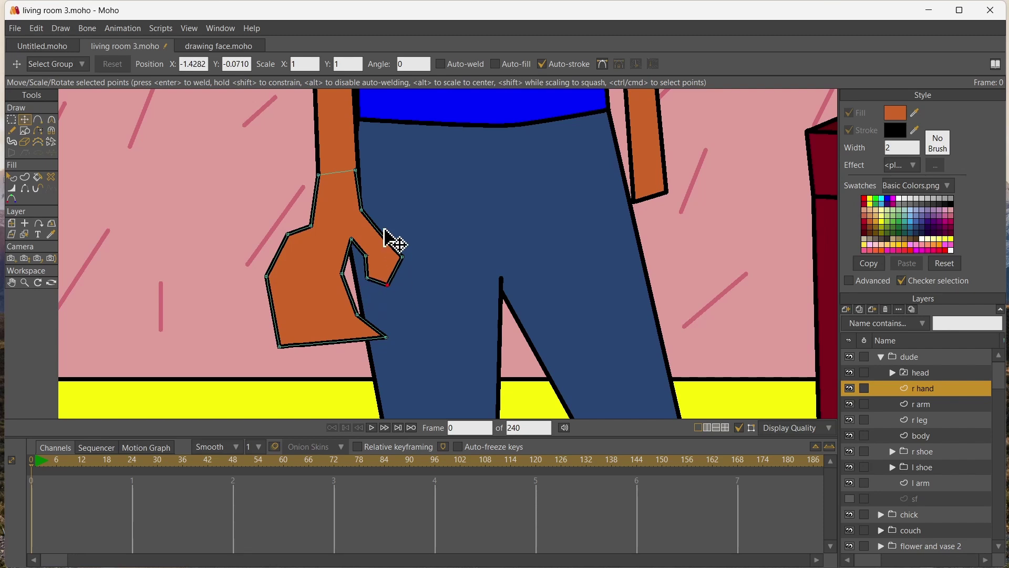
mouse_move(383, 229)
mouse_down()
mouse_move(393, 222)
mouse_move(372, 240)
mouse_up()
drag(367, 278, 372, 281)
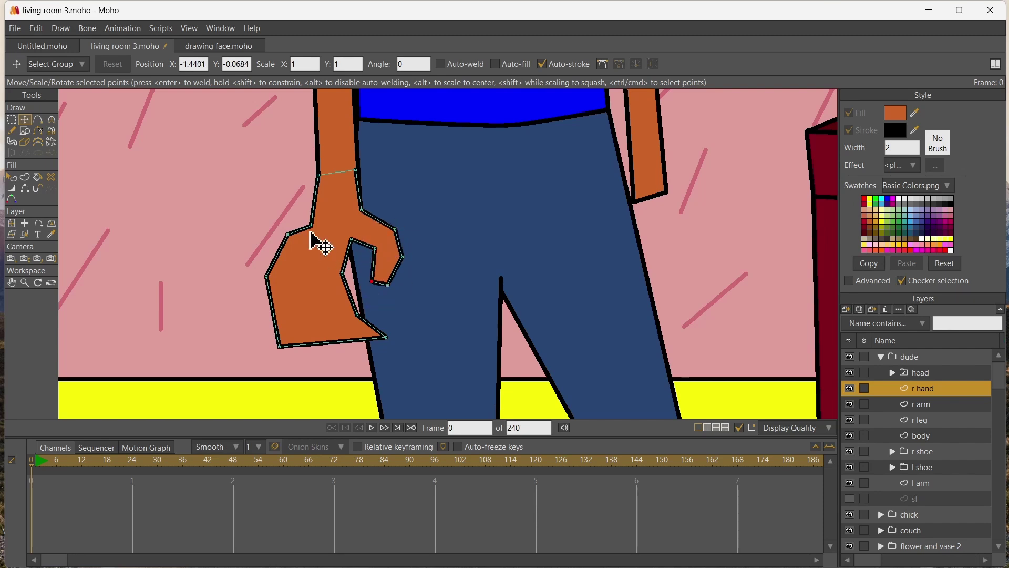
Narrow the back of the hand and slant its lower edge by moving the outer and fingertip points
mouse_move(310, 226)
mouse_down()
mouse_move(319, 214)
mouse_move(307, 236)
mouse_up()
click(288, 234)
drag(267, 277, 290, 277)
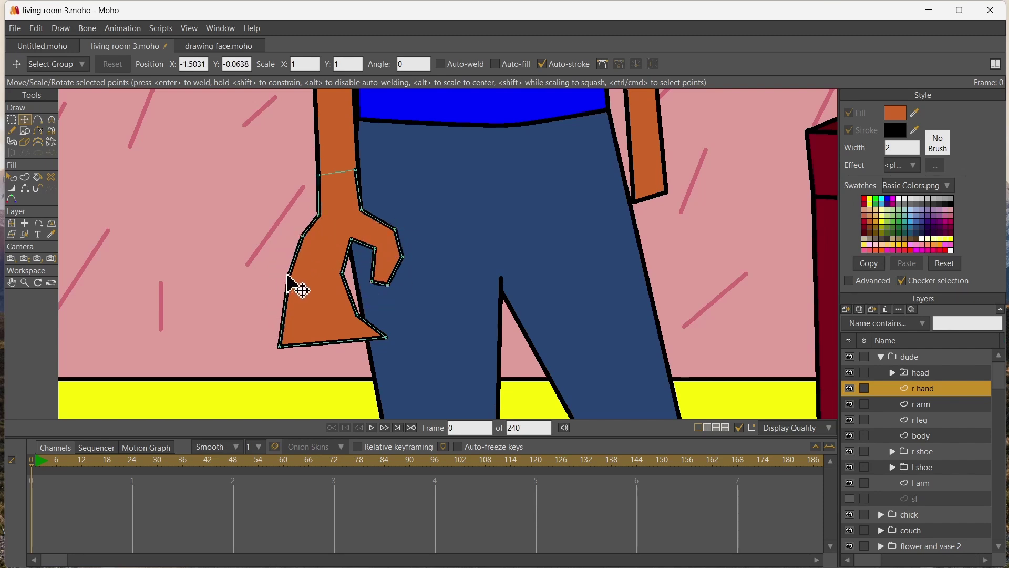
drag(280, 347, 312, 344)
mouse_move(373, 332)
mouse_down()
mouse_move(377, 323)
mouse_move(350, 288)
mouse_move(388, 326)
mouse_up()
drag(313, 346, 318, 348)
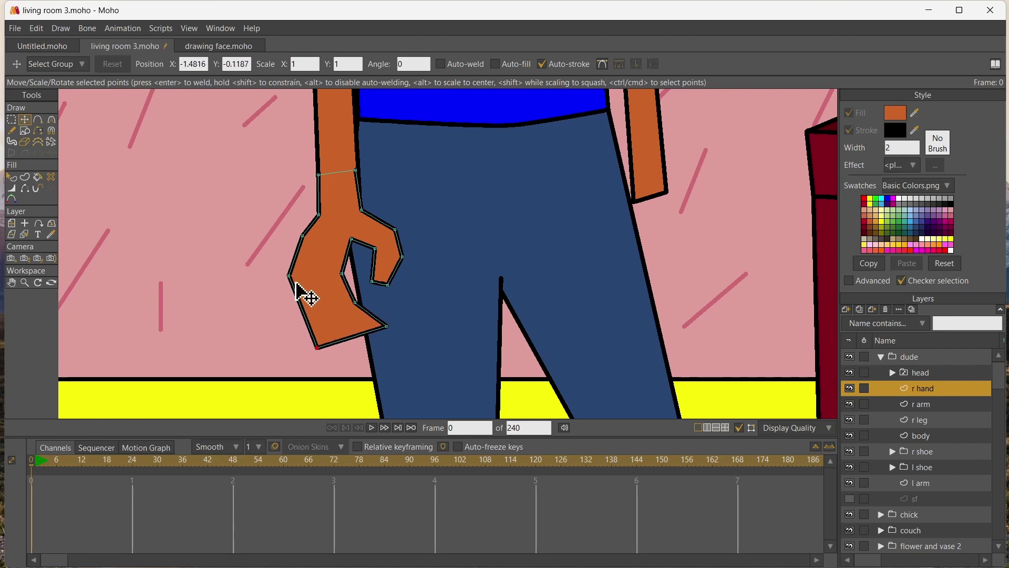
Narrow the r hand's lower half by moving its outer edge, palm edge and fingertip points inward
drag(289, 277, 293, 291)
click(342, 274)
drag(347, 271, 388, 312)
drag(318, 347, 324, 344)
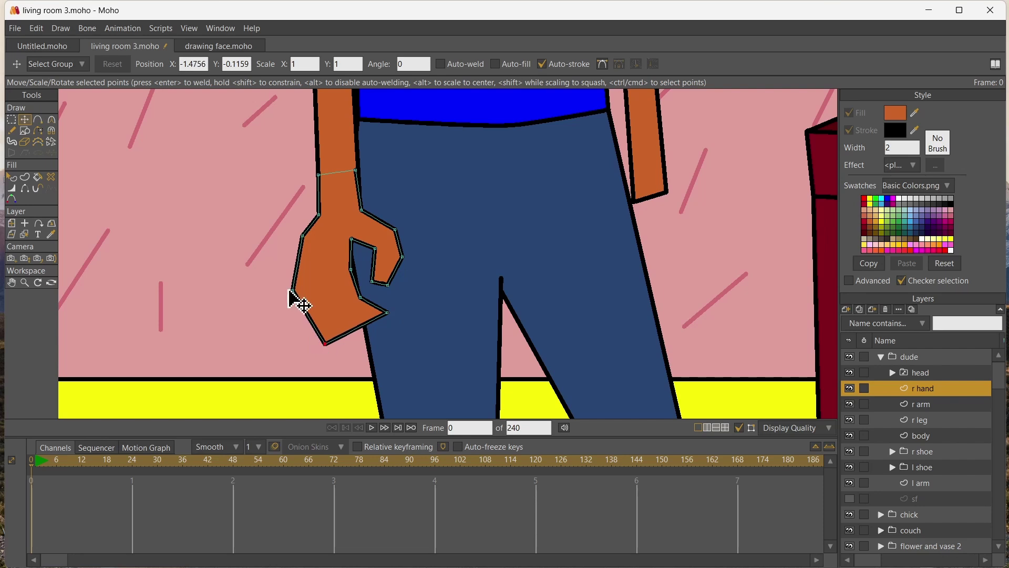
drag(292, 290, 297, 306)
Add a point on the outer edge of the r hand and adjust the neighbouring points to round the back of the hand
key(a)
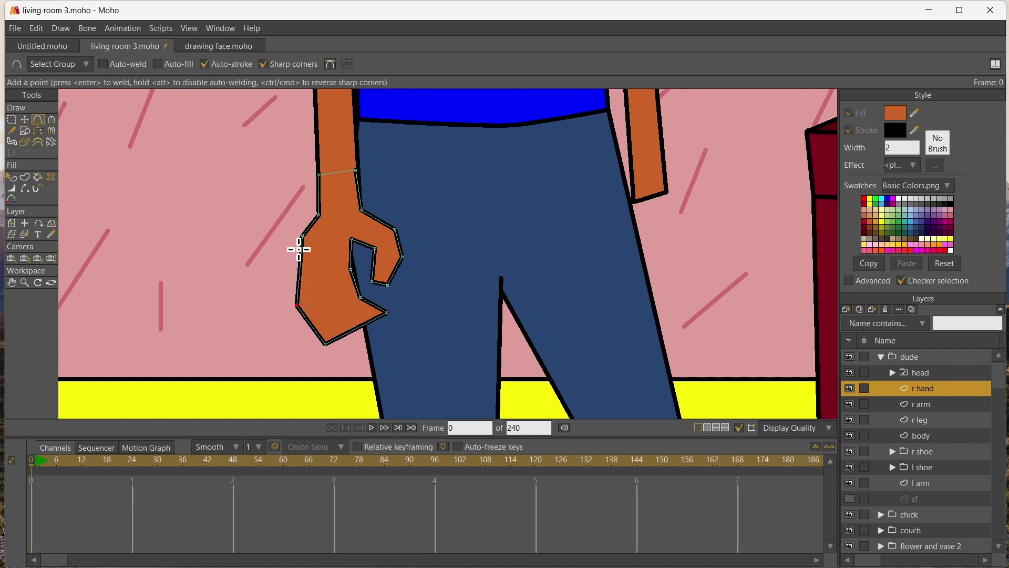
click(24, 121)
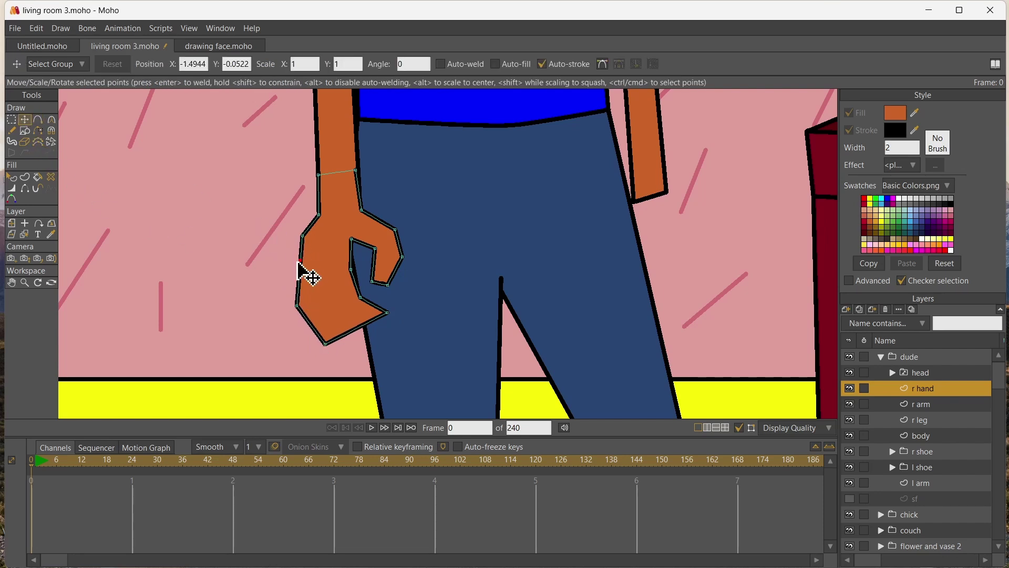
drag(300, 260, 294, 262)
drag(297, 305, 302, 308)
drag(325, 343, 322, 338)
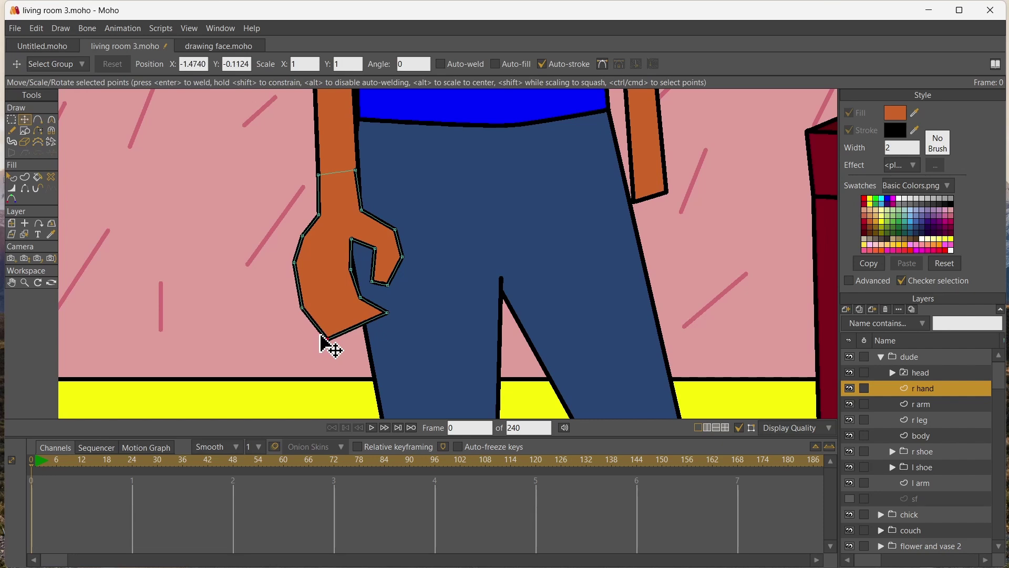
Draw three finger lines and three small V-shaped knuckle marks inside the r hand and select their edges for a black stroke
click(37, 121)
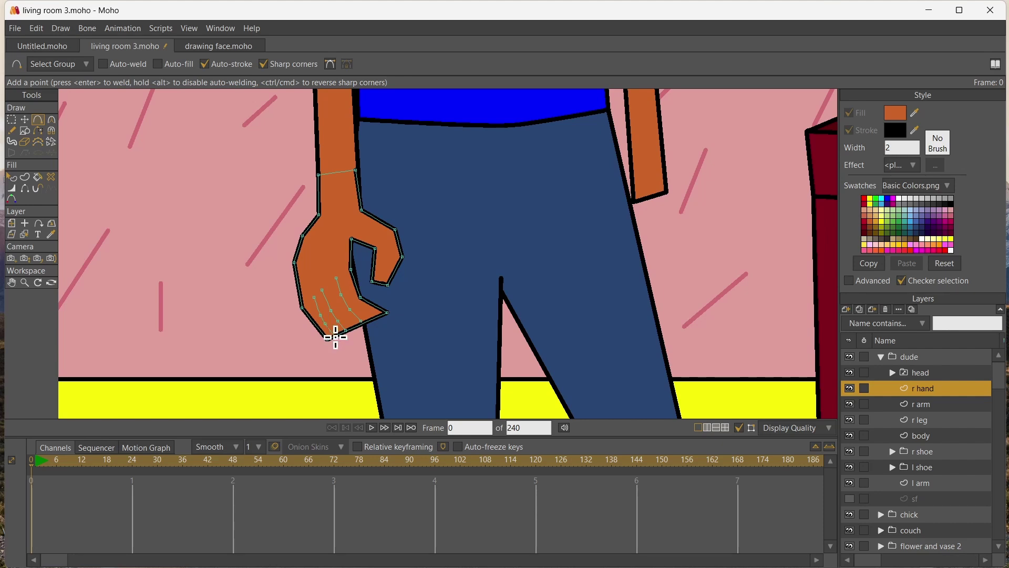
scroll(275, 317, up, 3)
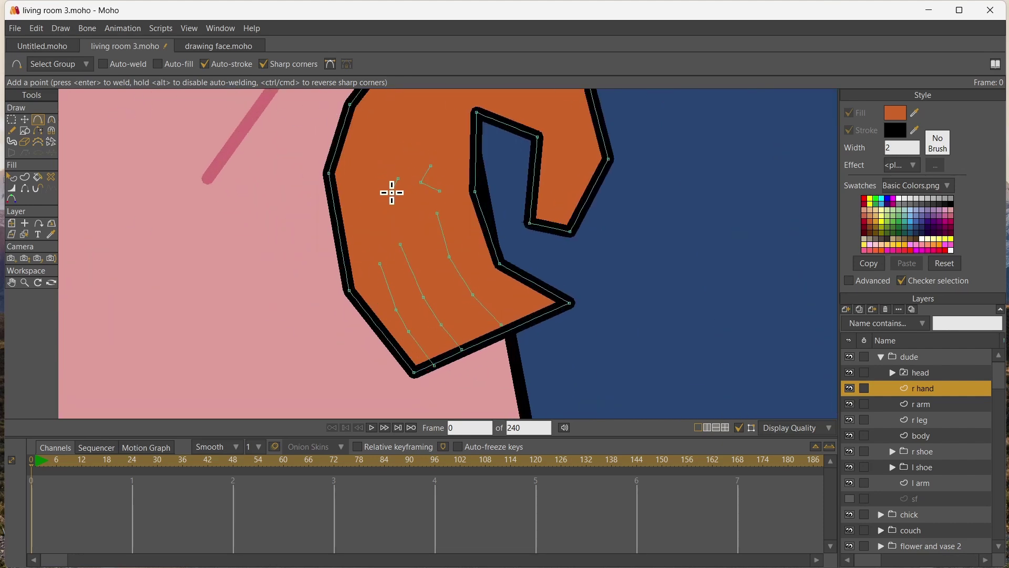
click(24, 177)
drag(335, 162, 519, 368)
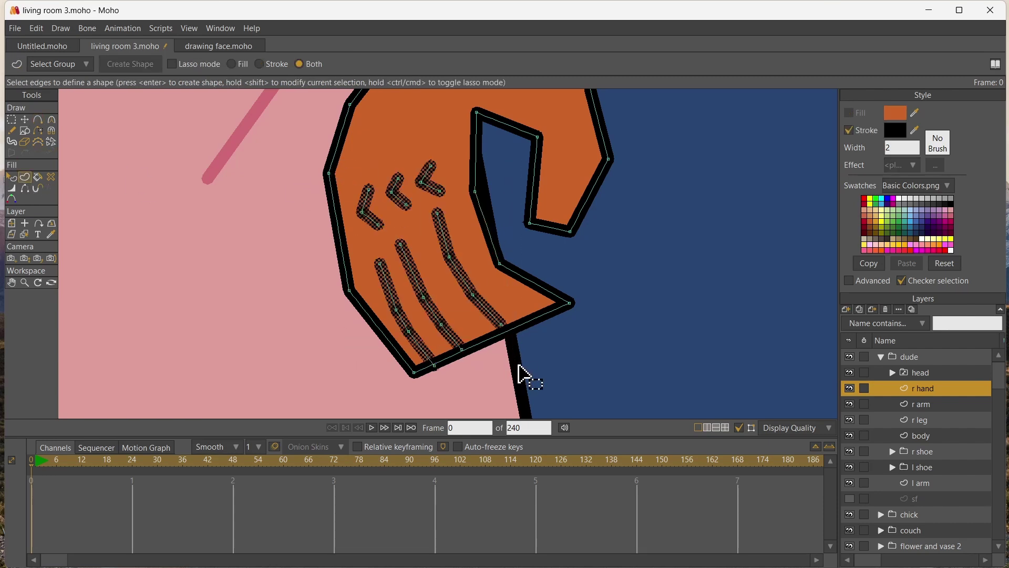
Add points along the r hand's lower edge between and beside the ends of the finger lines
click(39, 121)
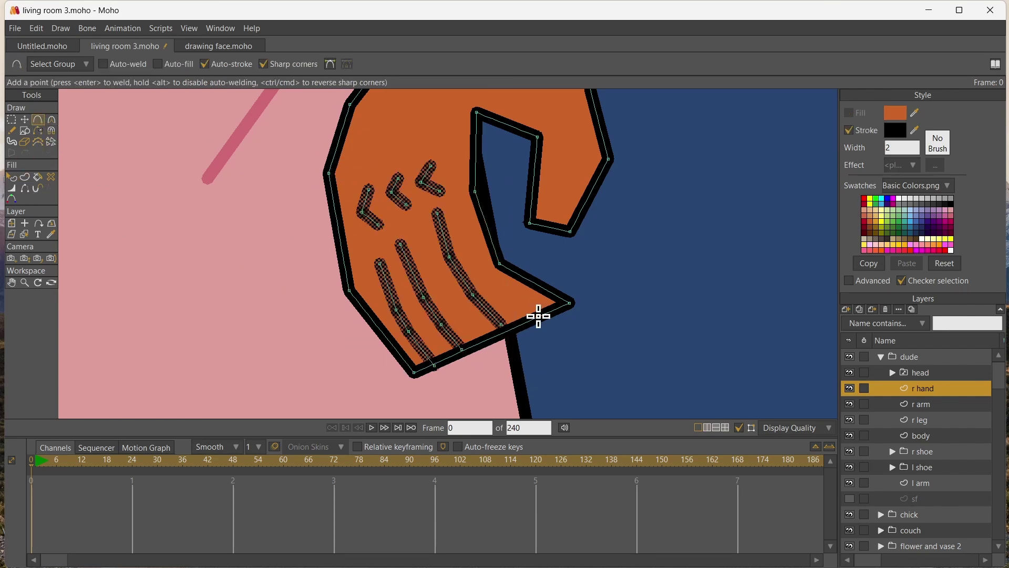
key(ctrl+d)
click(520, 325)
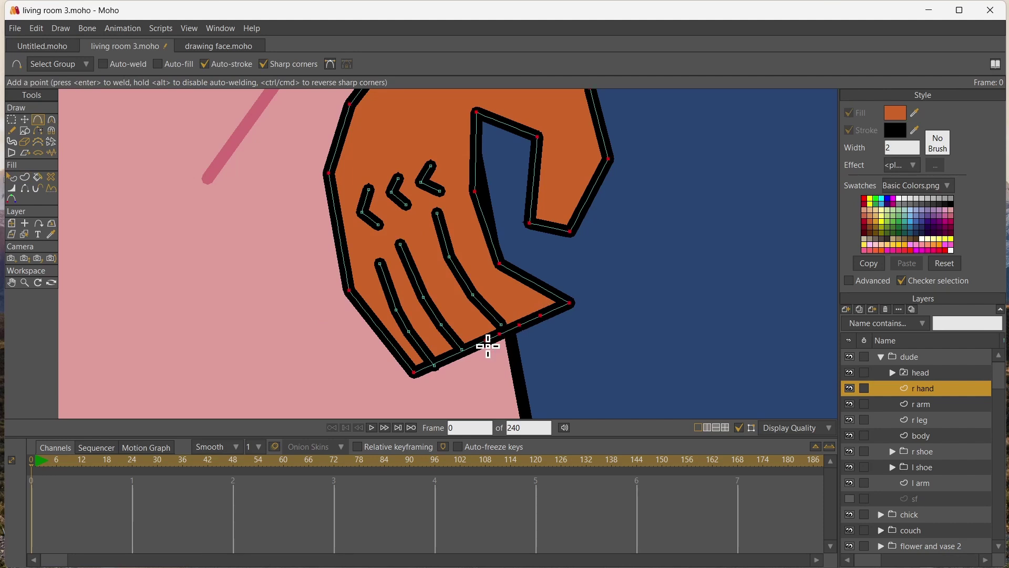
click(473, 354)
scroll(542, 401, up, 2)
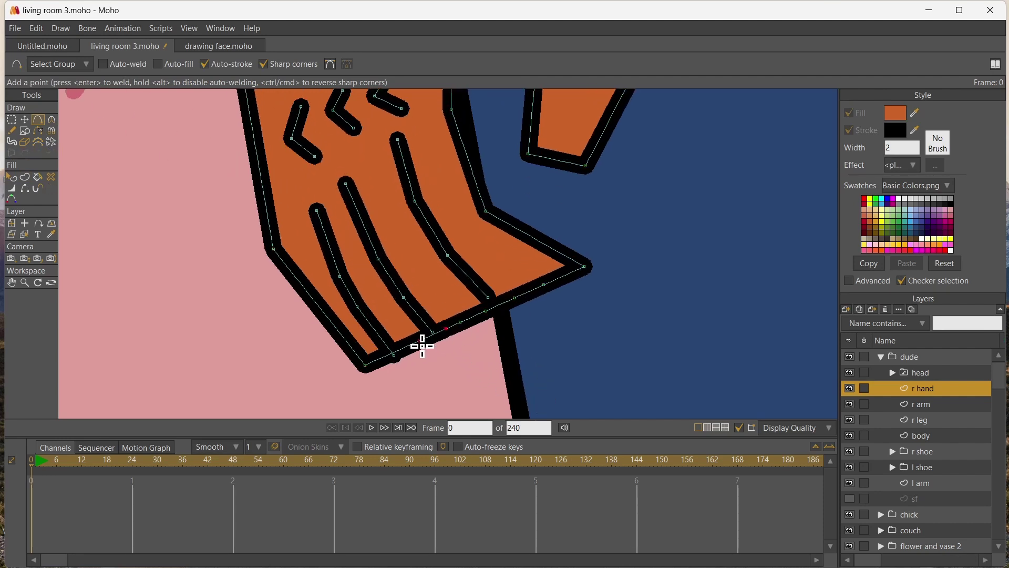
key(ctrl+d)
Shape the r hand's lower edge into four separate fingertips with gaps at the ends of the finger lines
click(25, 119)
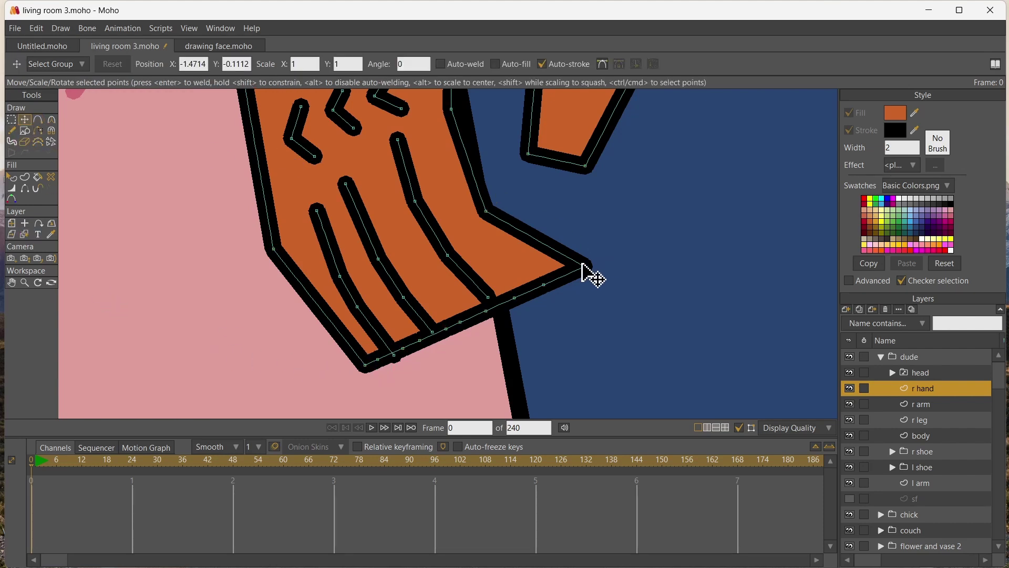
drag(583, 266, 526, 238)
drag(534, 284, 421, 343)
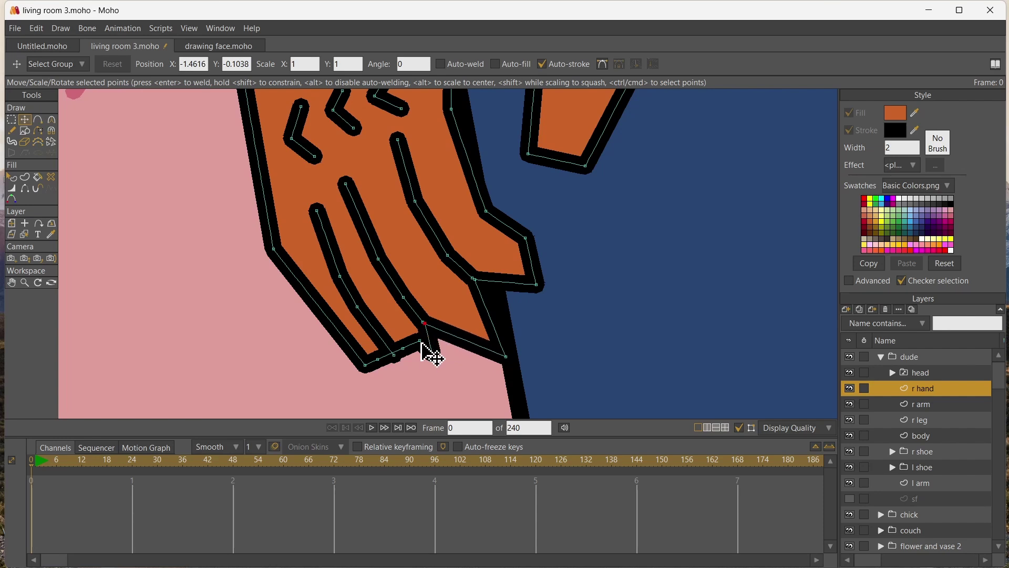
key(ctrl+a)
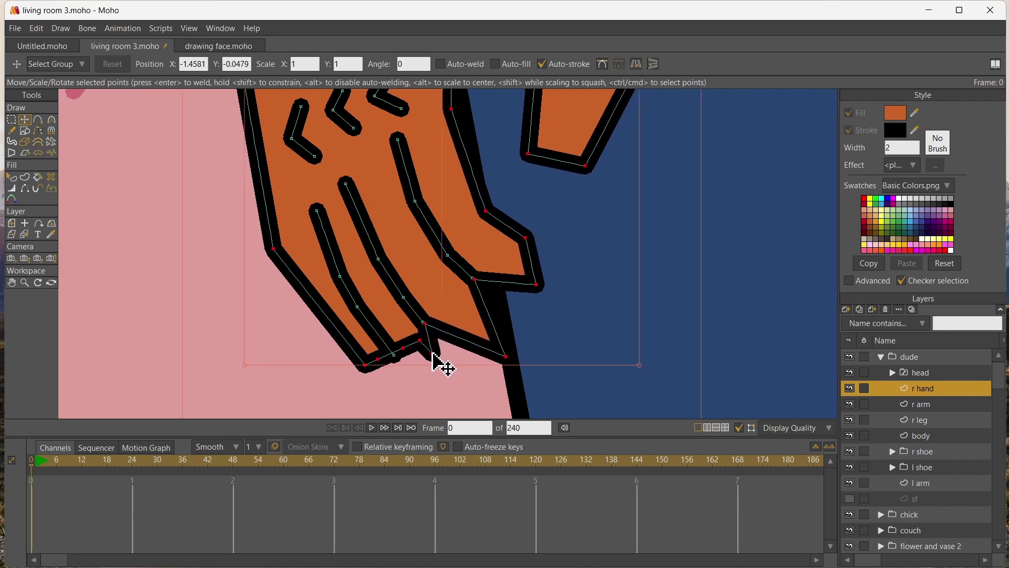
drag(434, 356, 434, 377)
drag(414, 340, 341, 354)
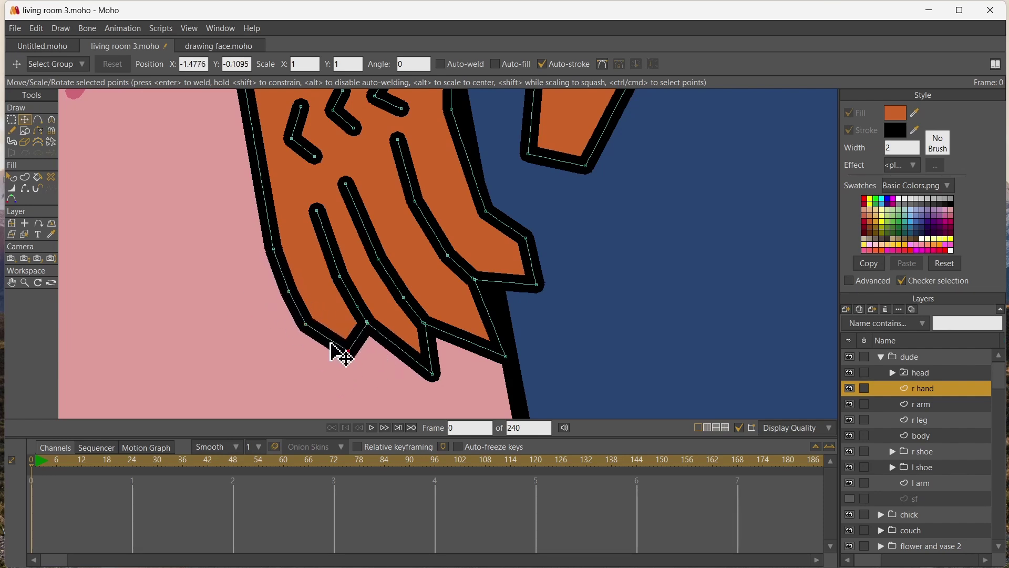
Align the finger lines with the fingertip gaps and knuckles, and raise the outer point of the thumb's tip slightly
mouse_move(357, 318)
mouse_down()
mouse_move(326, 250)
mouse_move(365, 331)
mouse_move(360, 317)
mouse_up()
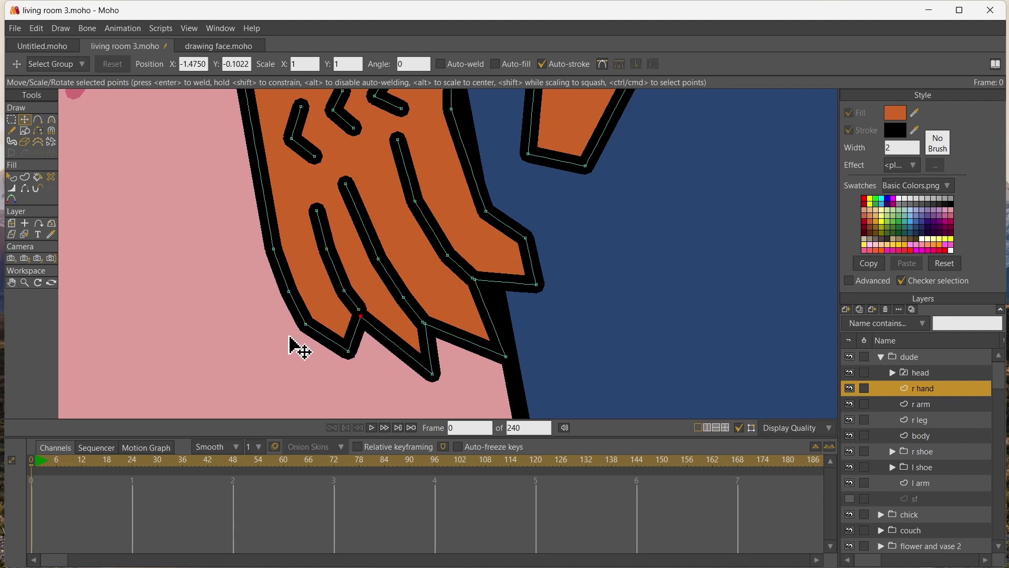
drag(300, 323, 316, 189)
scroll(315, 165, down, 2)
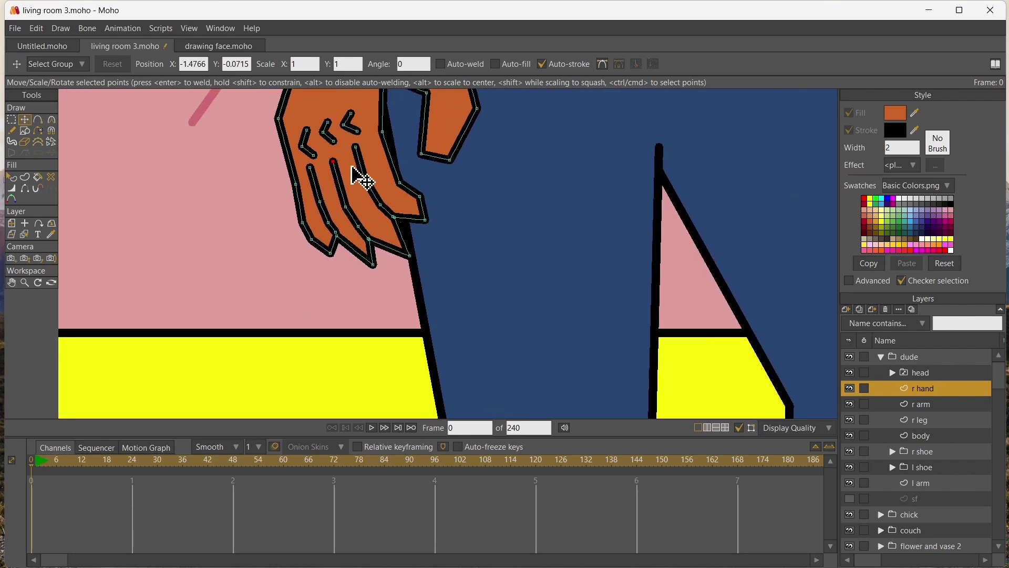
click(451, 154)
drag(449, 159, 450, 153)
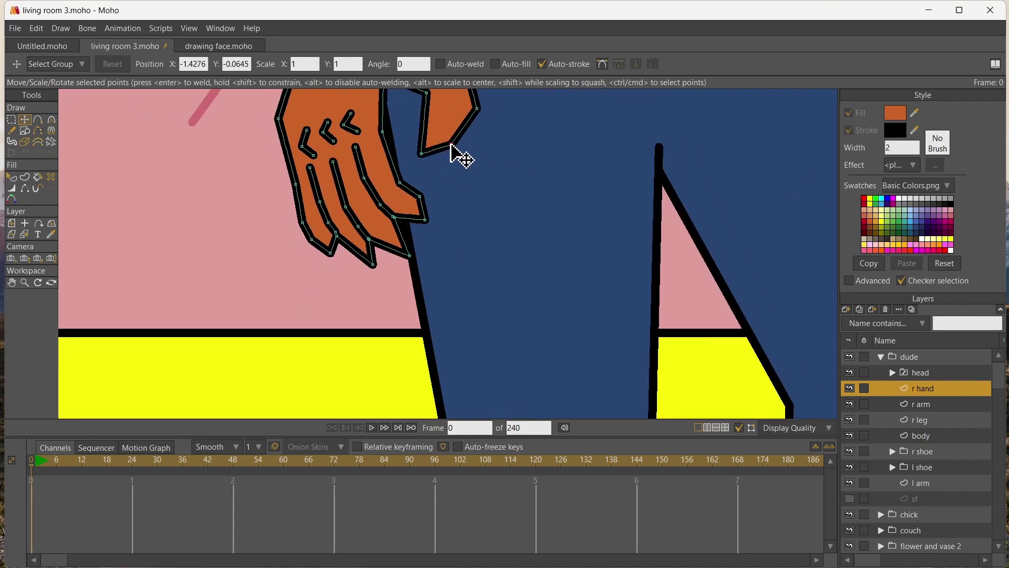
scroll(365, 165, down, 2)
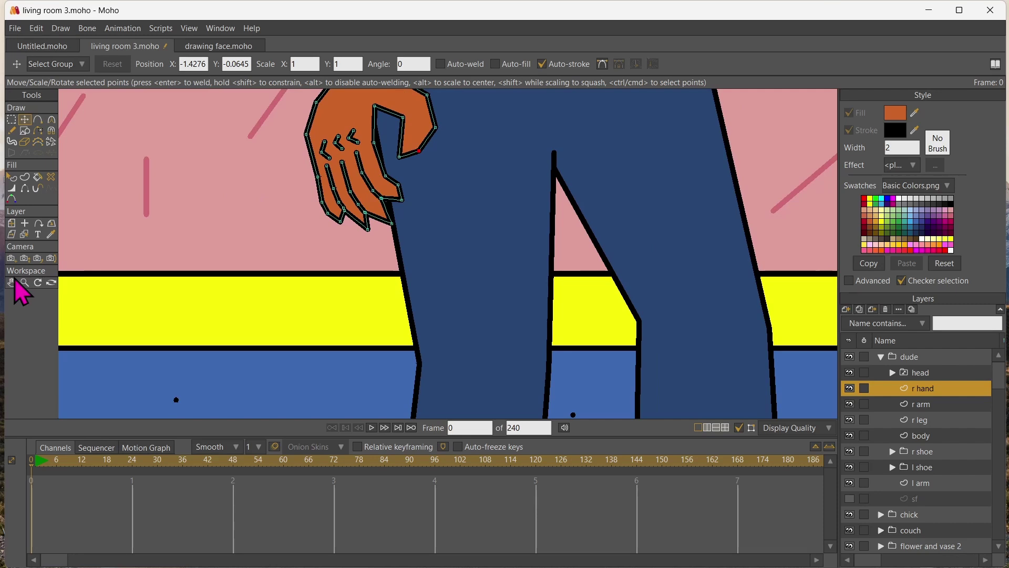
drag(214, 241, 124, 282)
key(ctrl+z)
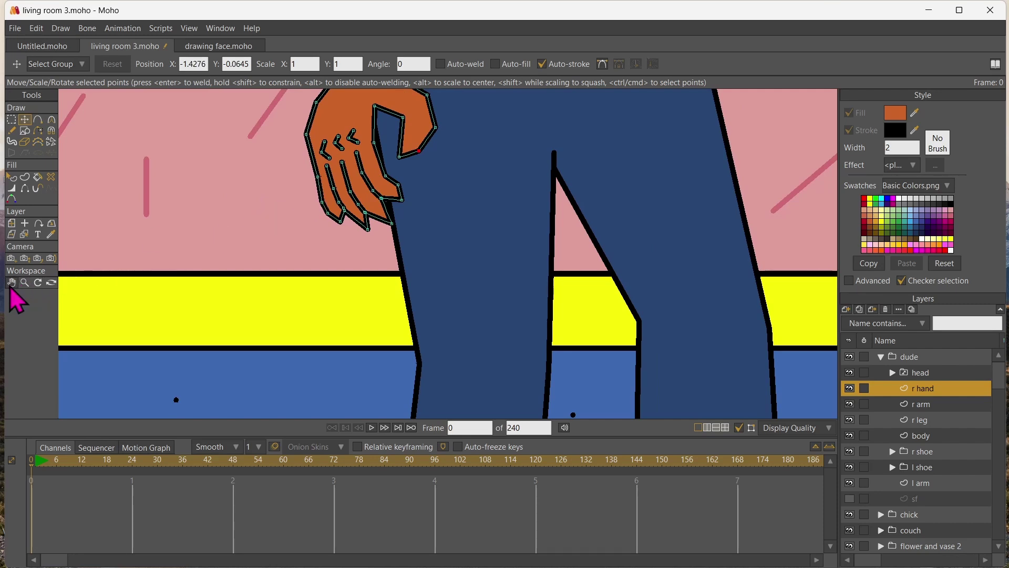
Round the r hand's fingertips and thumb tip by increasing the curvature of their points
click(12, 283)
drag(354, 210, 330, 355)
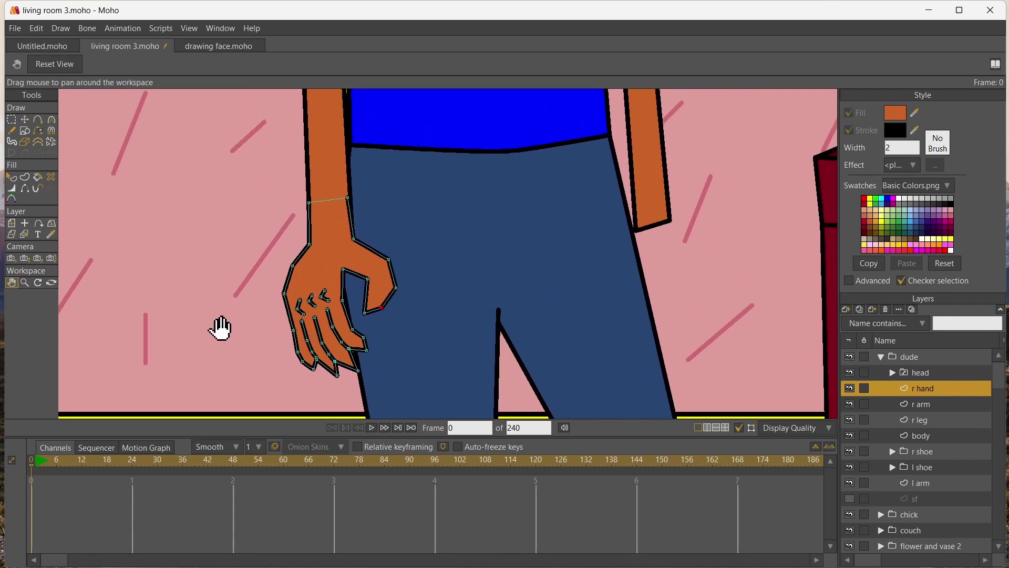
click(25, 120)
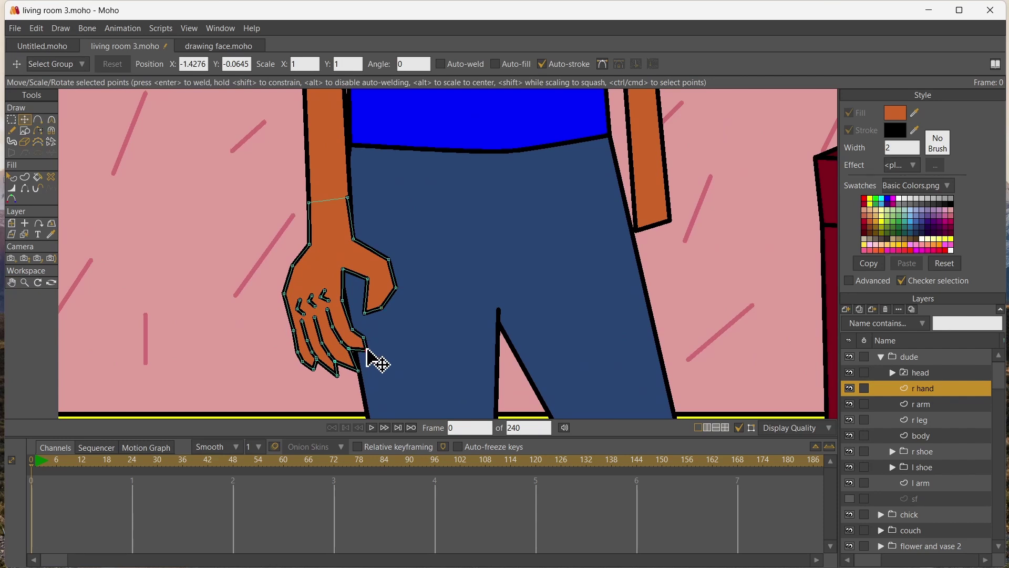
key(c)
drag(366, 351, 388, 394)
drag(333, 377, 330, 393)
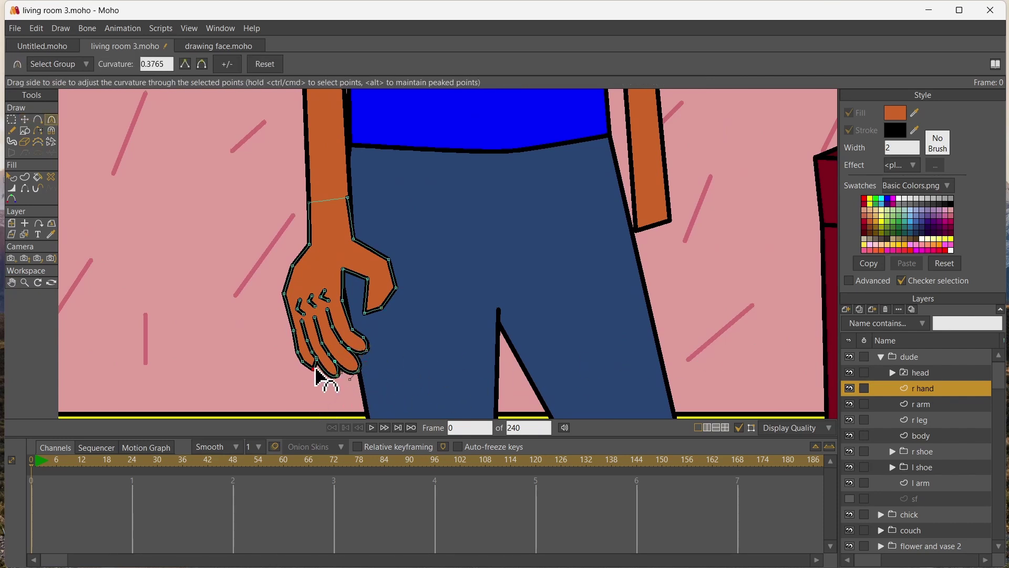
drag(368, 315, 604, 349)
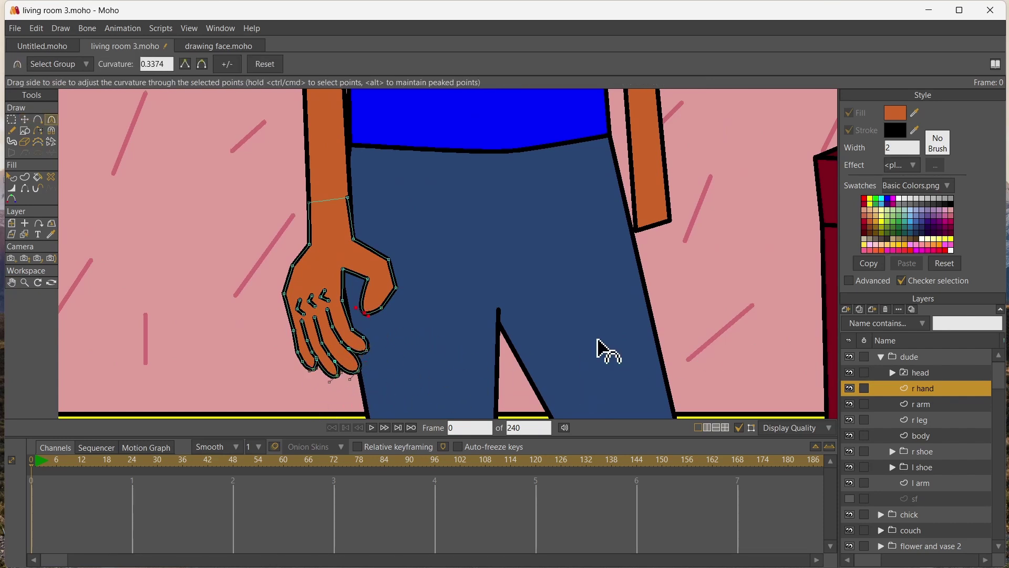
click(291, 265)
Slim the r hand's inner wrist and thumb, and move the r arm's inner end point to match the narrower wrist
click(24, 119)
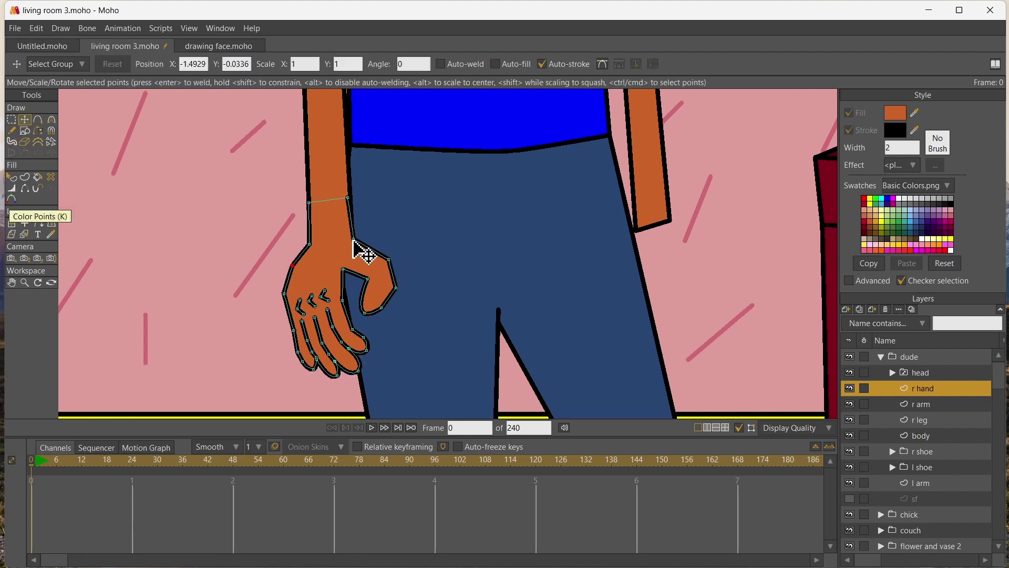
drag(353, 238, 357, 317)
click(11, 223)
click(326, 156)
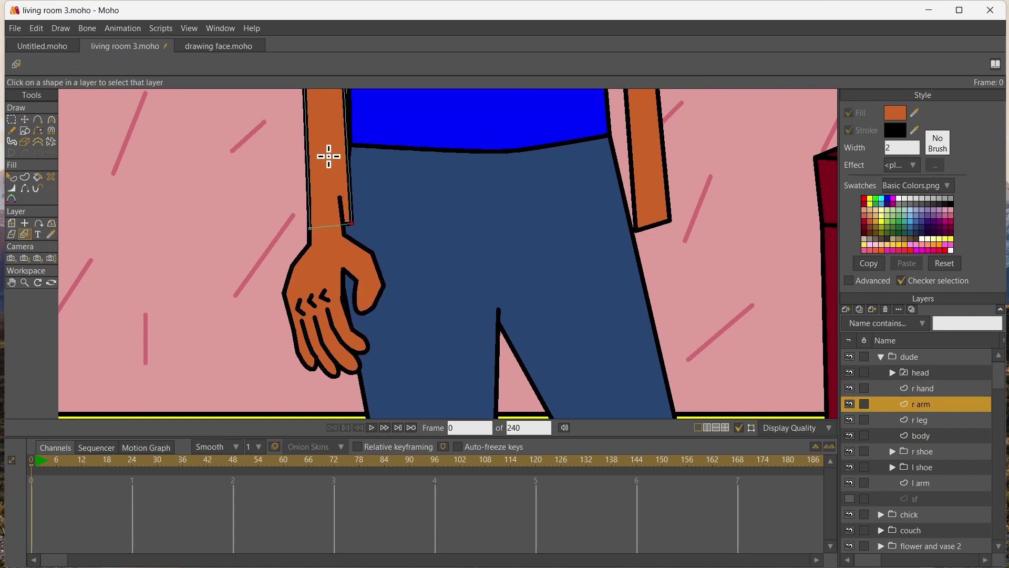
click(25, 120)
drag(361, 234, 350, 233)
scroll(287, 216, down, 8)
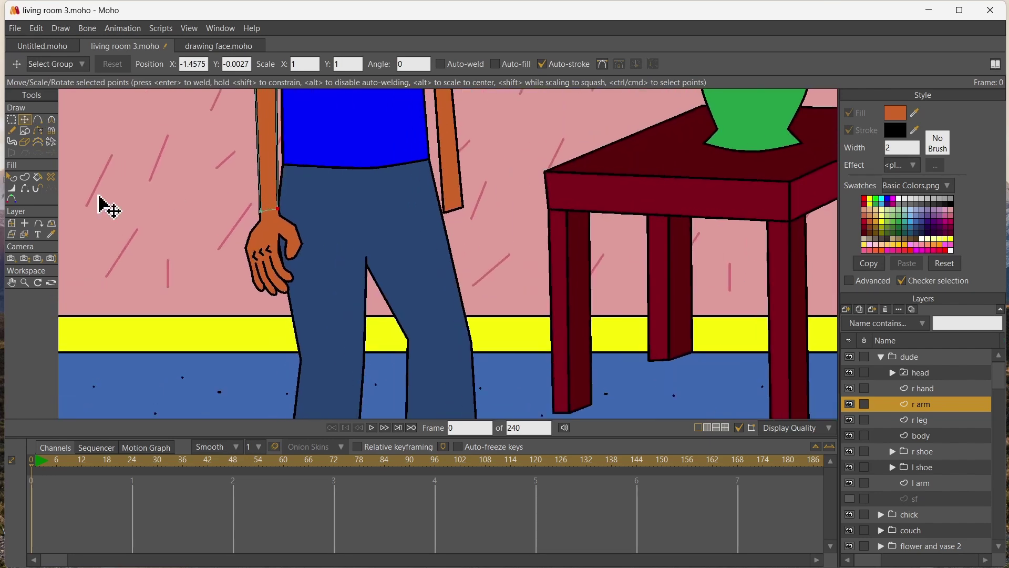
scroll(152, 231, up, 2)
scroll(157, 232, up, 4)
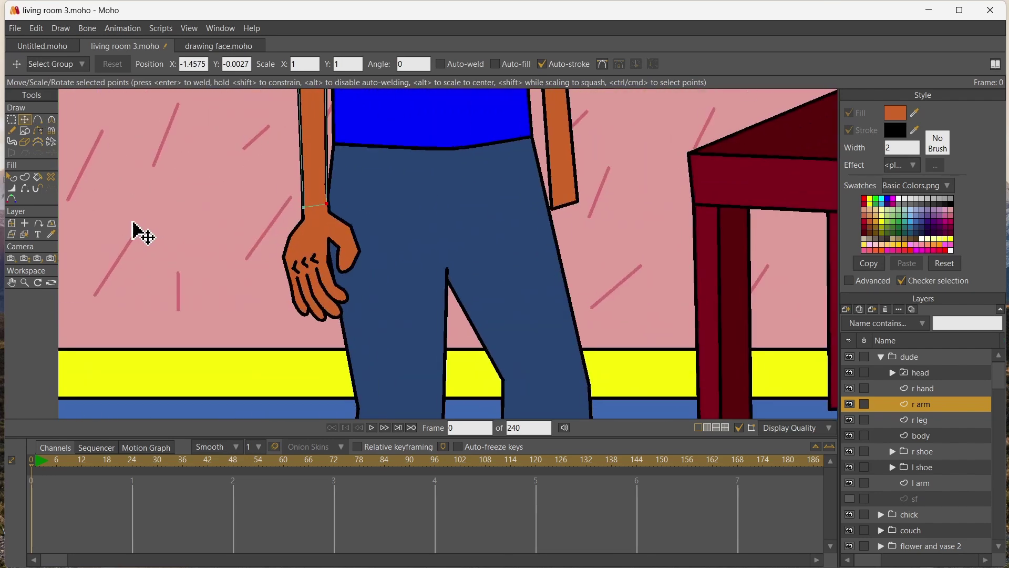
Curve the middle points of the three knuckle marks on the r hand
click(11, 282)
scroll(315, 239, up, 3)
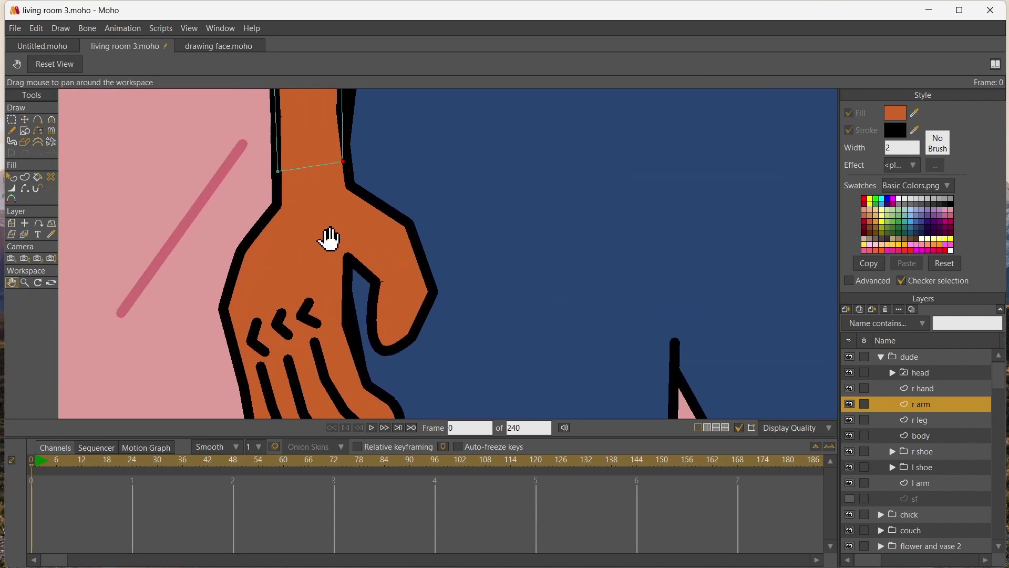
click(24, 234)
click(277, 270)
click(50, 119)
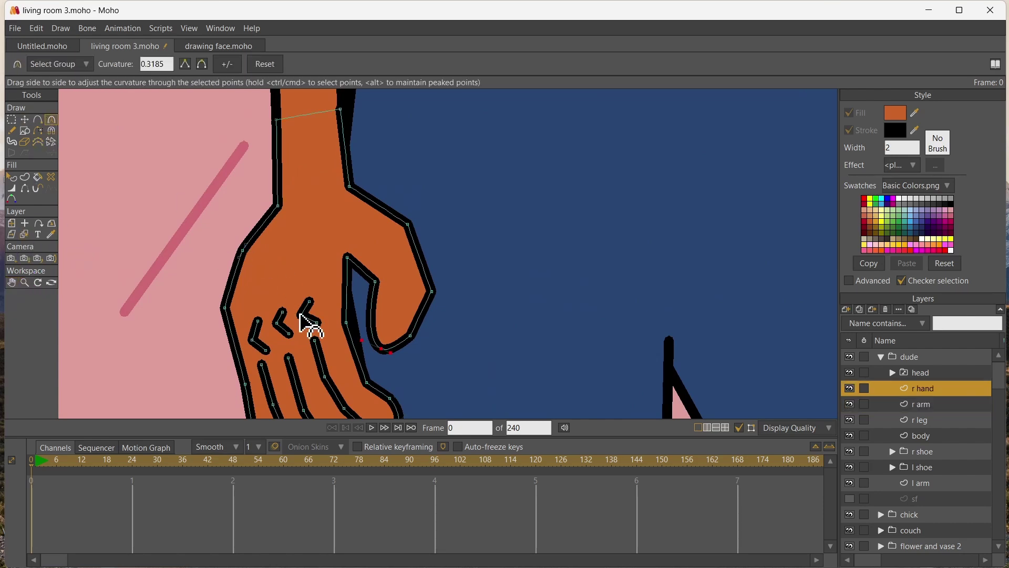
ctrl+click(276, 322)
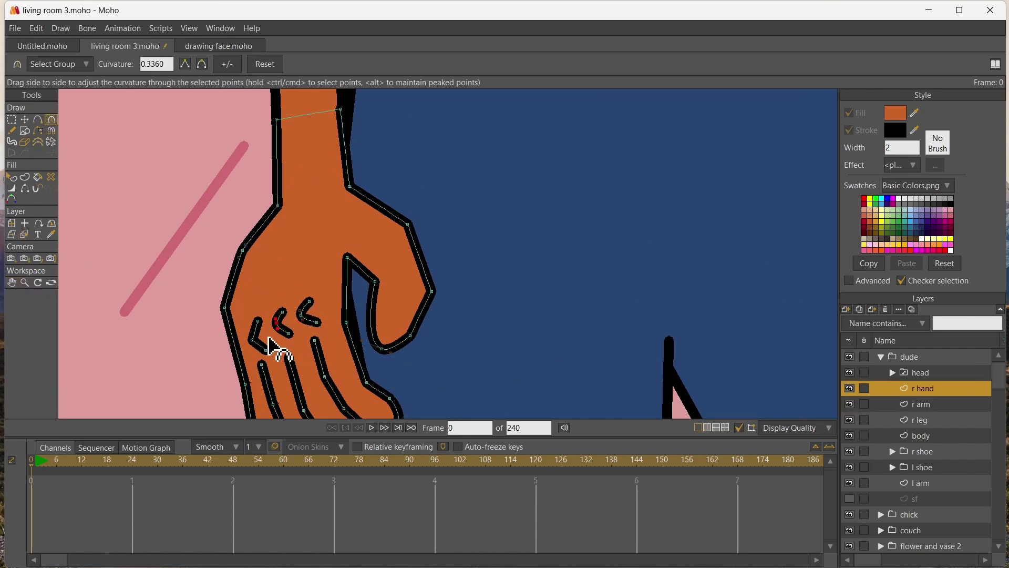
scroll(387, 332, down, 3)
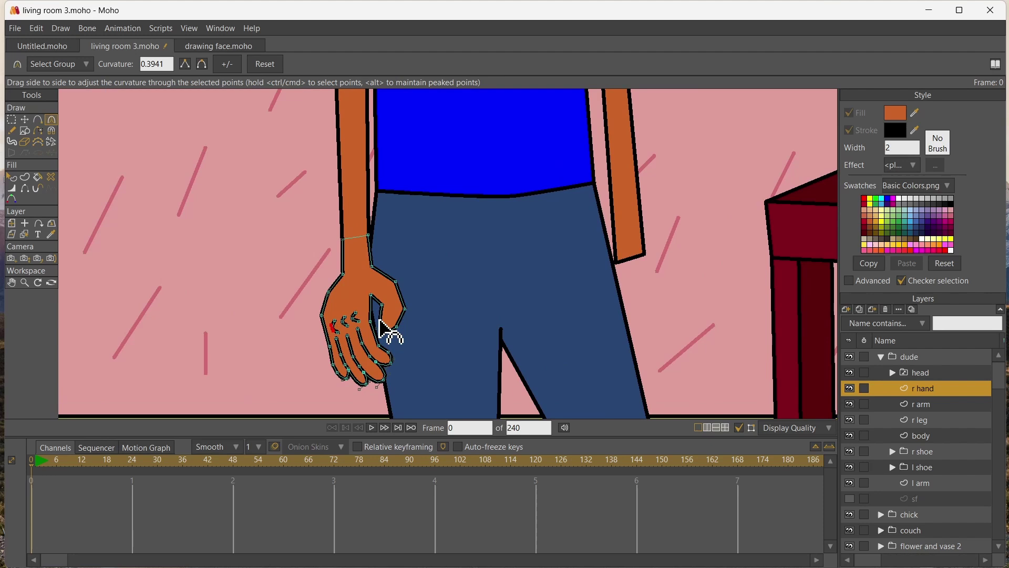
Add a vector layer directly above the l arm layer and name it l hand
click(25, 234)
click(631, 204)
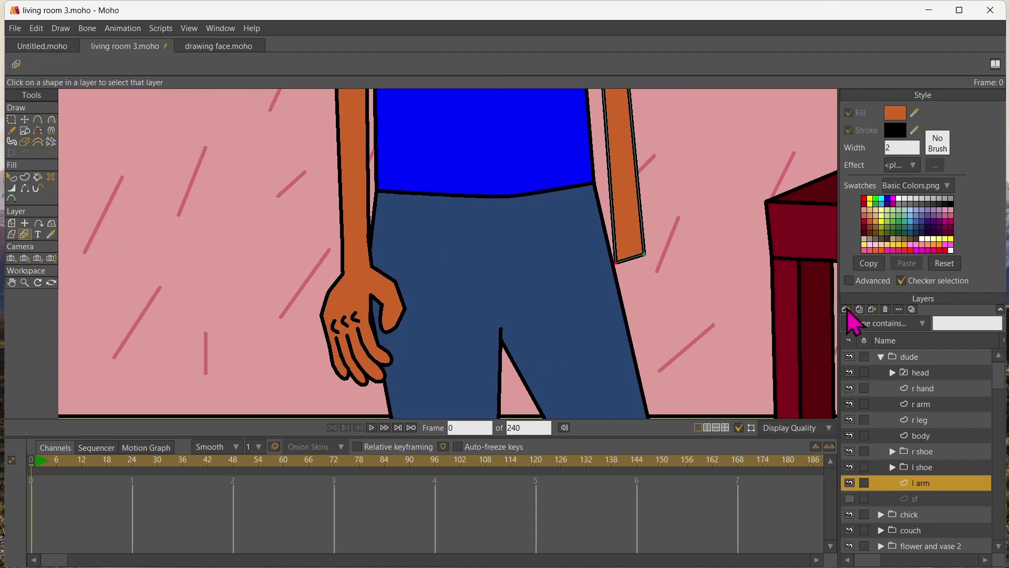
click(846, 308)
click(855, 326)
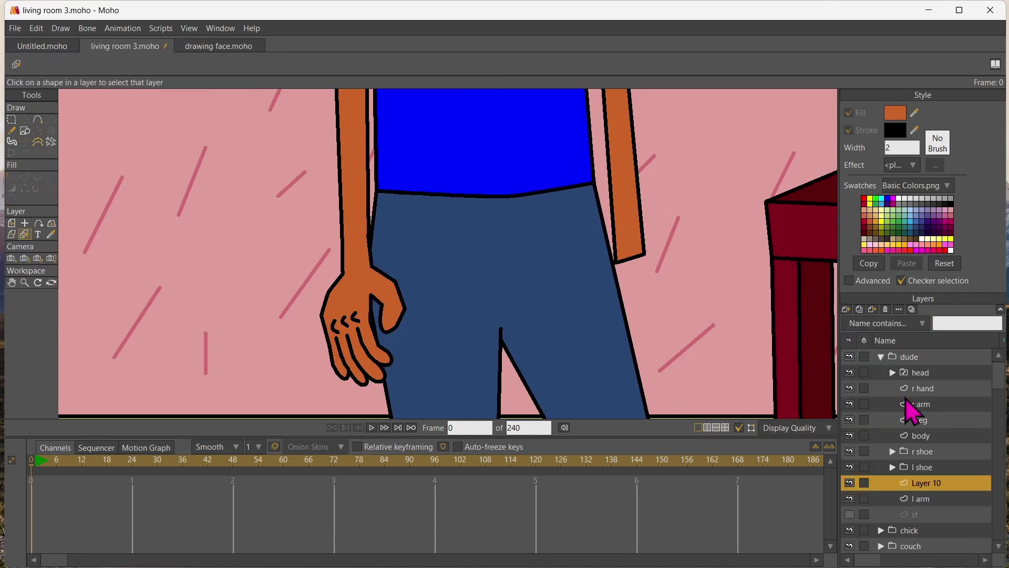
double_click(933, 485)
text(l hand)
key(Return)
Draw the l hand's outline with wrist, thumb and index finger over the end of the l arm, and fill it with the skin orange
click(38, 123)
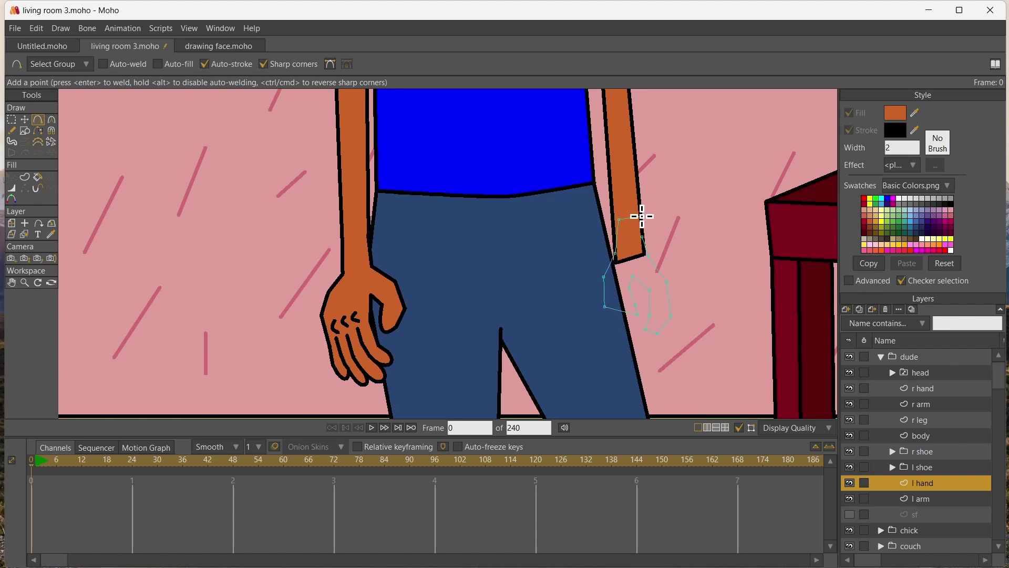
key(ctrl+a)
click(52, 256)
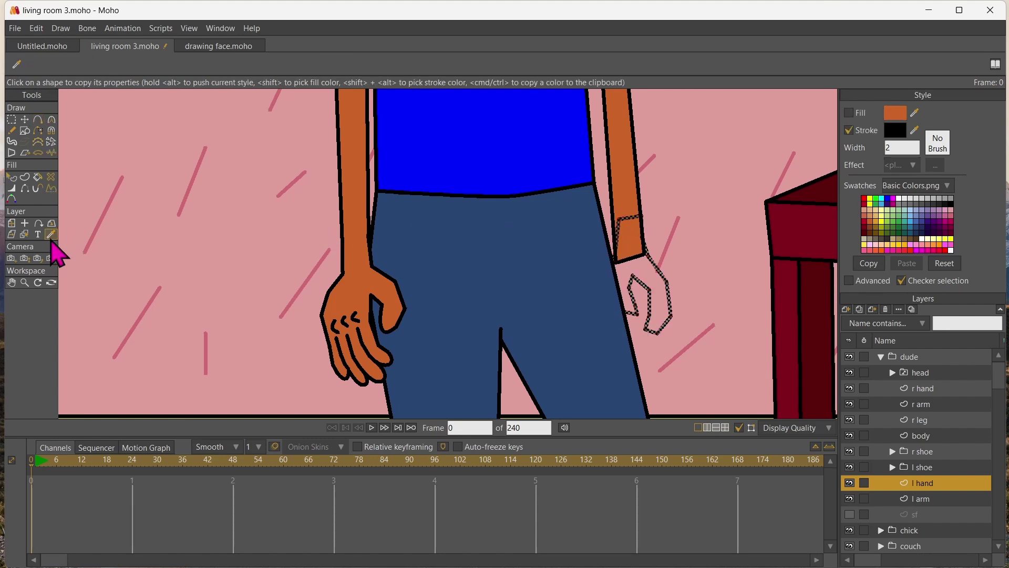
click(38, 177)
click(623, 263)
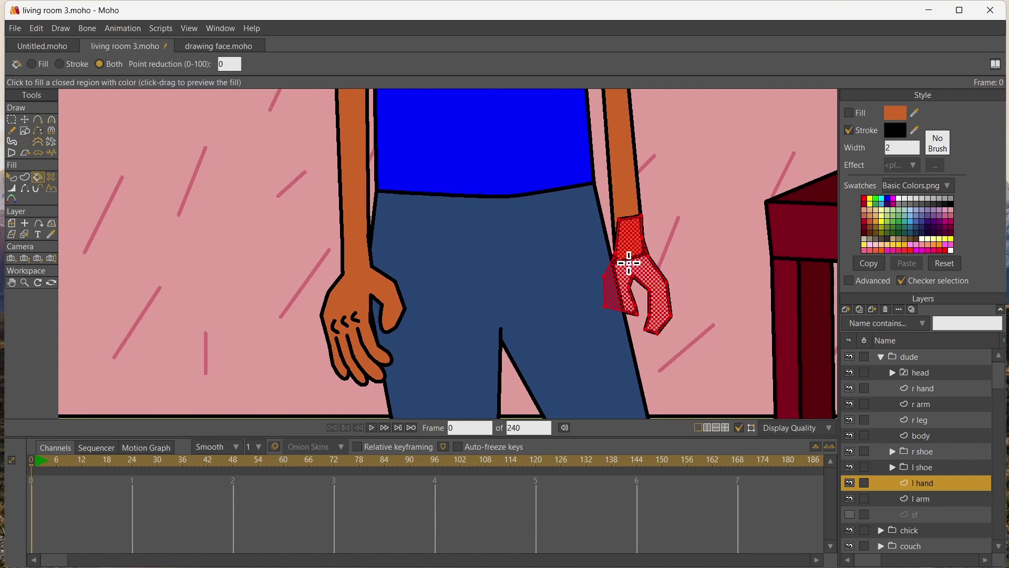
scroll(549, 244, up, 3)
scroll(549, 245, down, 4)
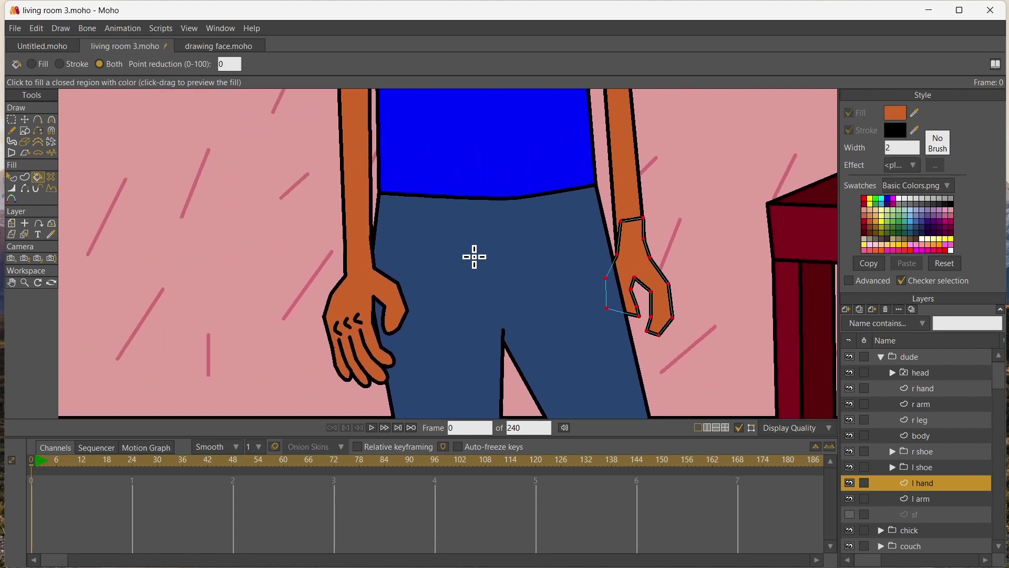
Lengthen the l hand's index finger downward and bend it outward by moving its tip and knuckle points
scroll(473, 255, up, 2)
click(30, 125)
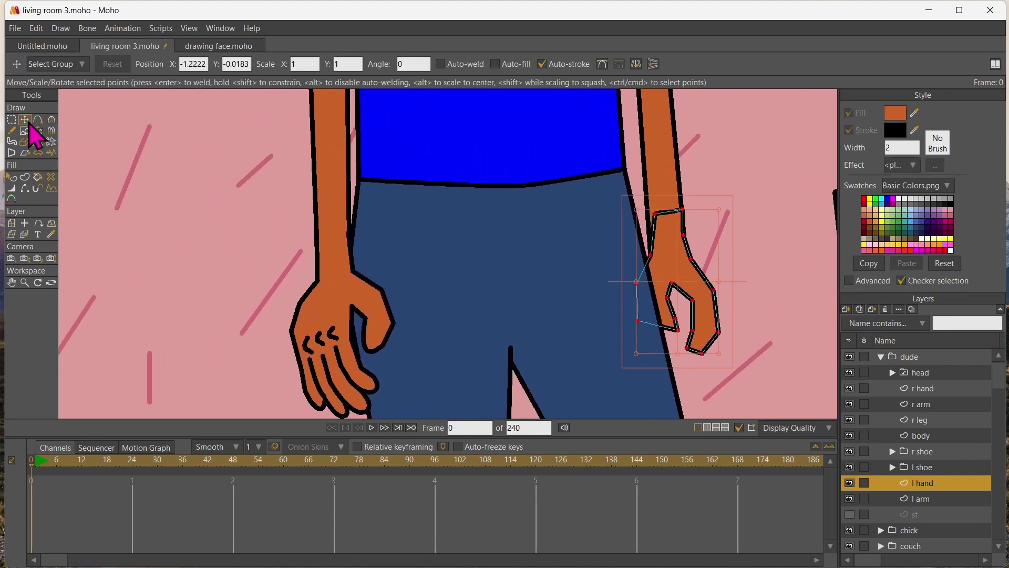
drag(689, 349, 679, 383)
drag(720, 333, 732, 329)
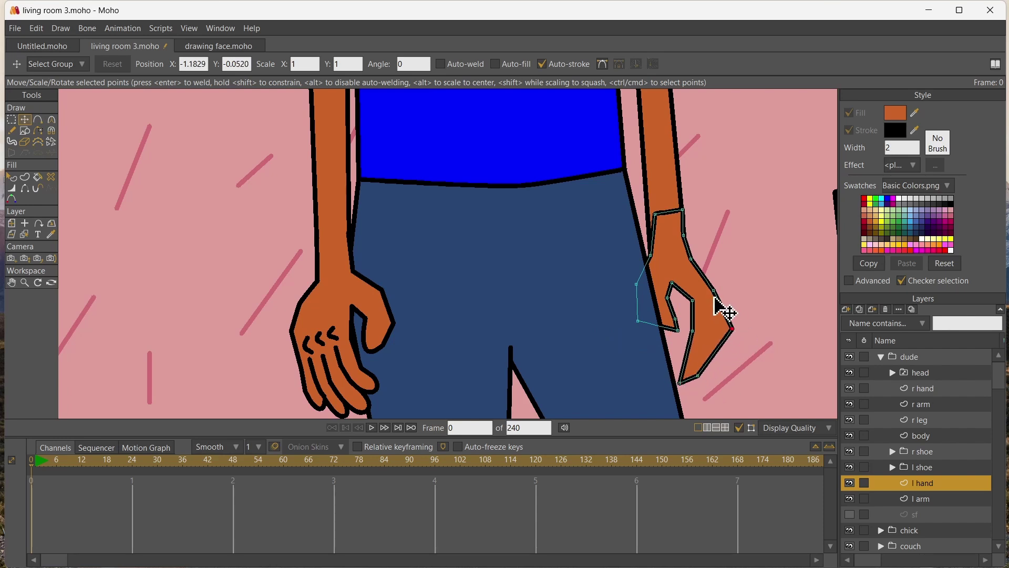
drag(714, 291, 705, 332)
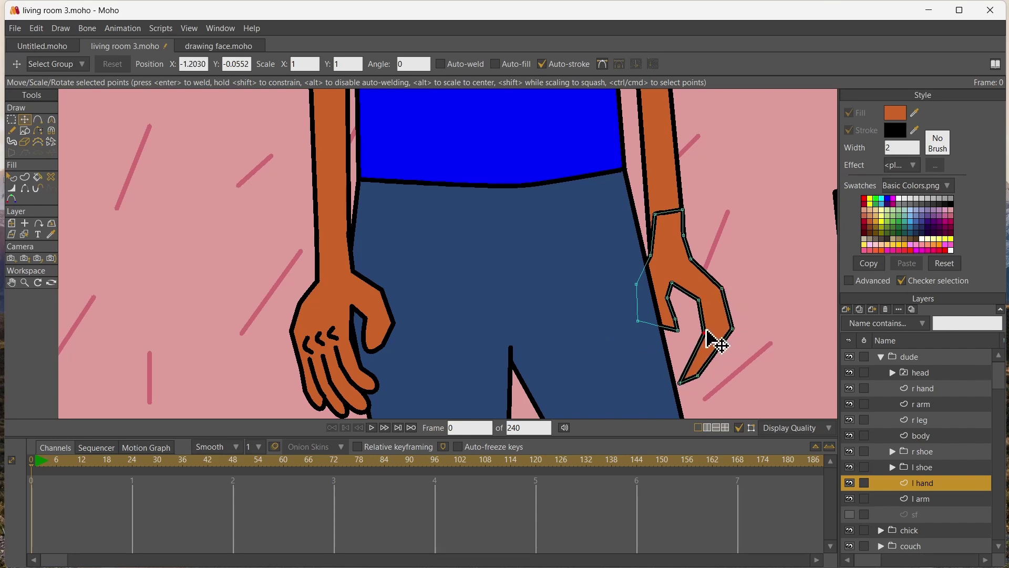
drag(697, 376, 710, 377)
drag(733, 328, 732, 332)
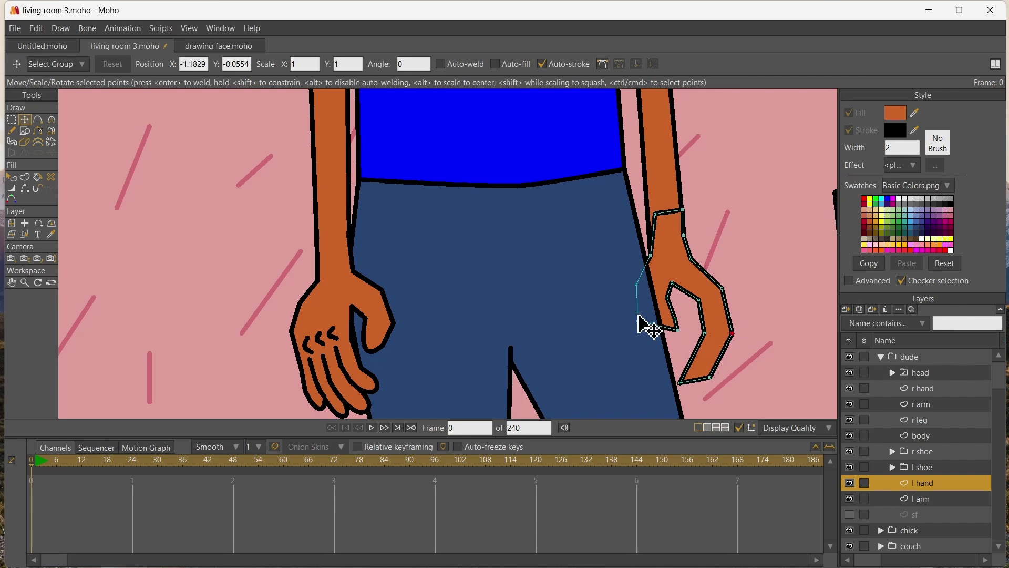
Adjust the l hand's inner palm and wrist points to line up with the edges of the l arm
drag(637, 320, 645, 321)
click(637, 283)
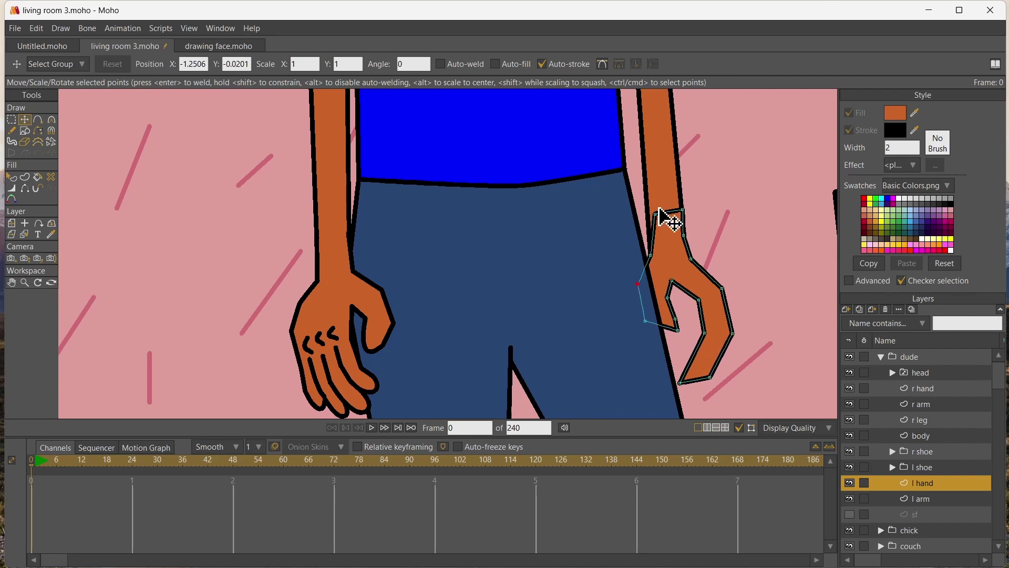
drag(654, 214, 647, 217)
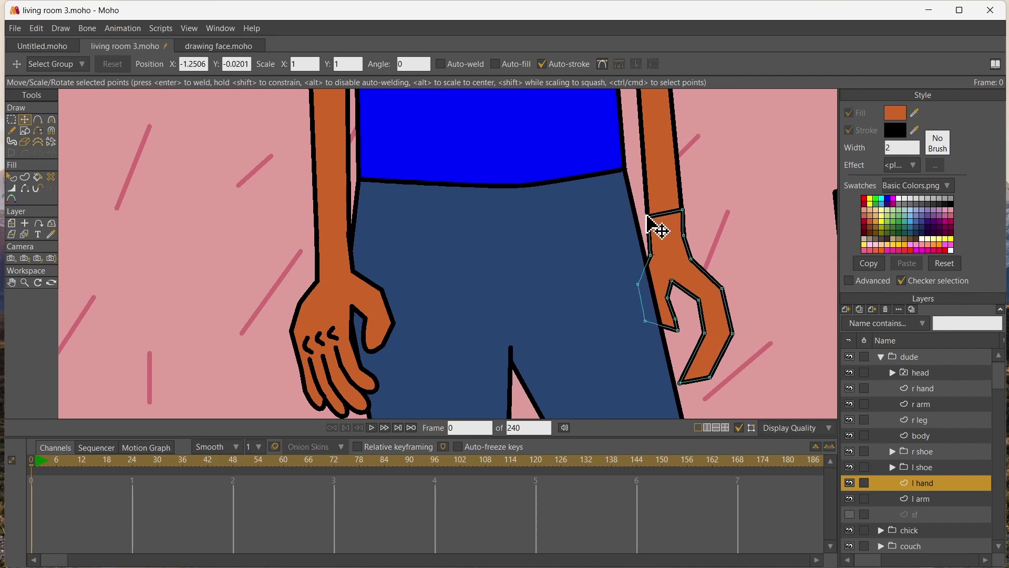
click(685, 236)
Draw two small pointed finger outlines attached to the inner edge of the l hand's index finger
click(38, 119)
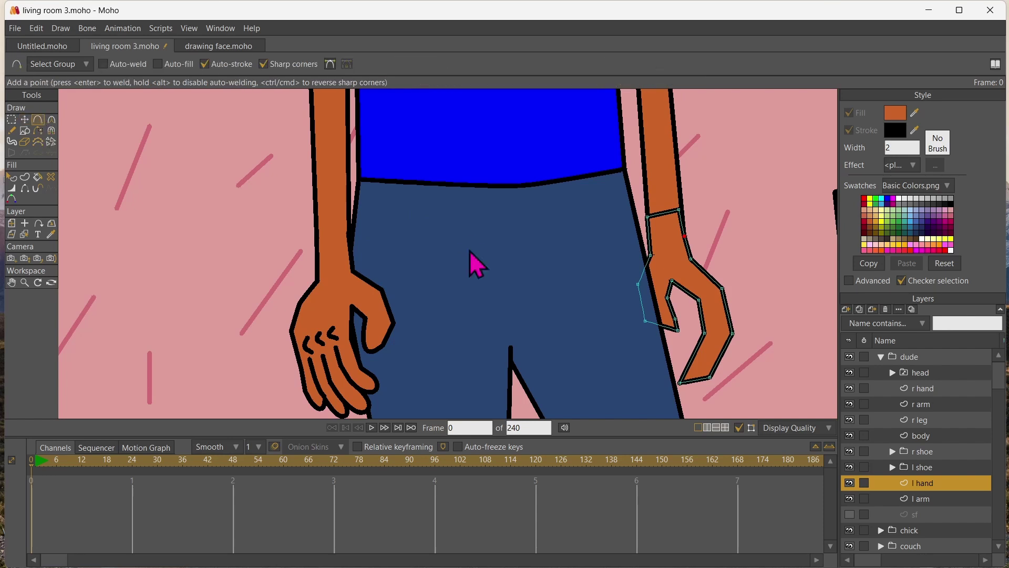
scroll(766, 317, up, 4)
click(11, 283)
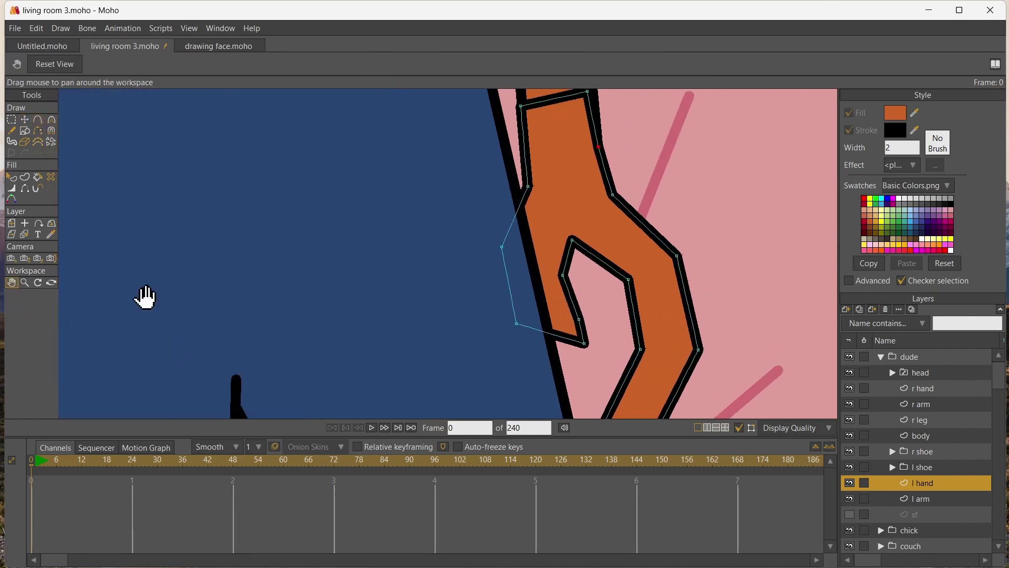
drag(140, 293, 158, 128)
click(39, 122)
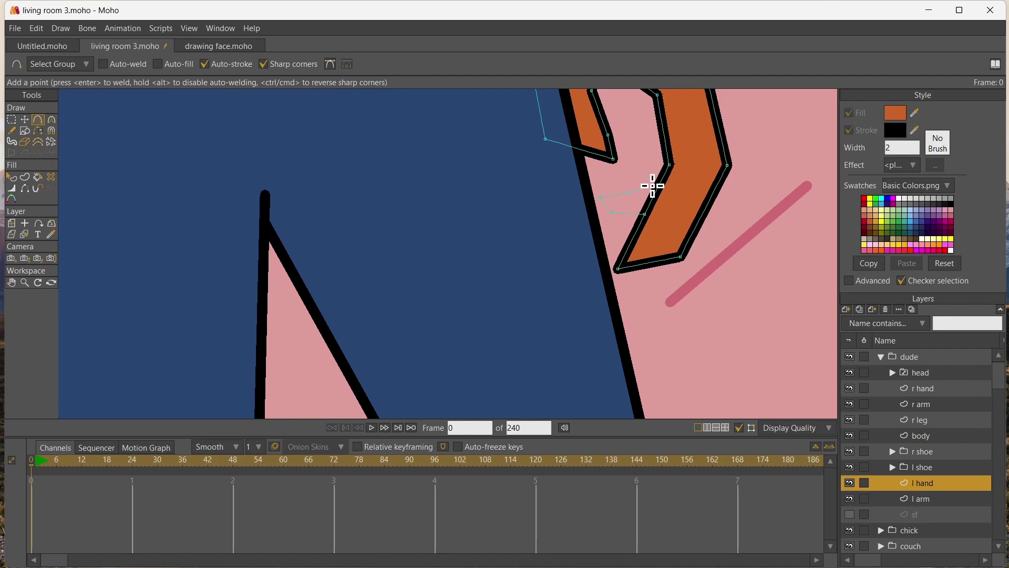
mouse_move(669, 164)
mouse_down()
mouse_move(625, 146)
mouse_move(663, 132)
mouse_up()
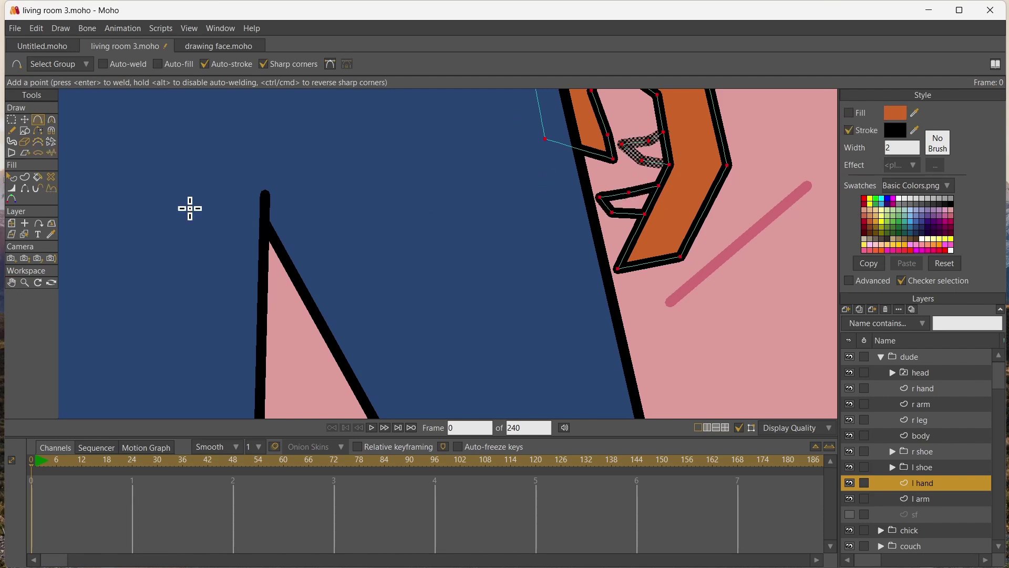
Draw a third small finger above the other two and fill all three fingers with the skin orange
click(11, 282)
drag(367, 192, 331, 310)
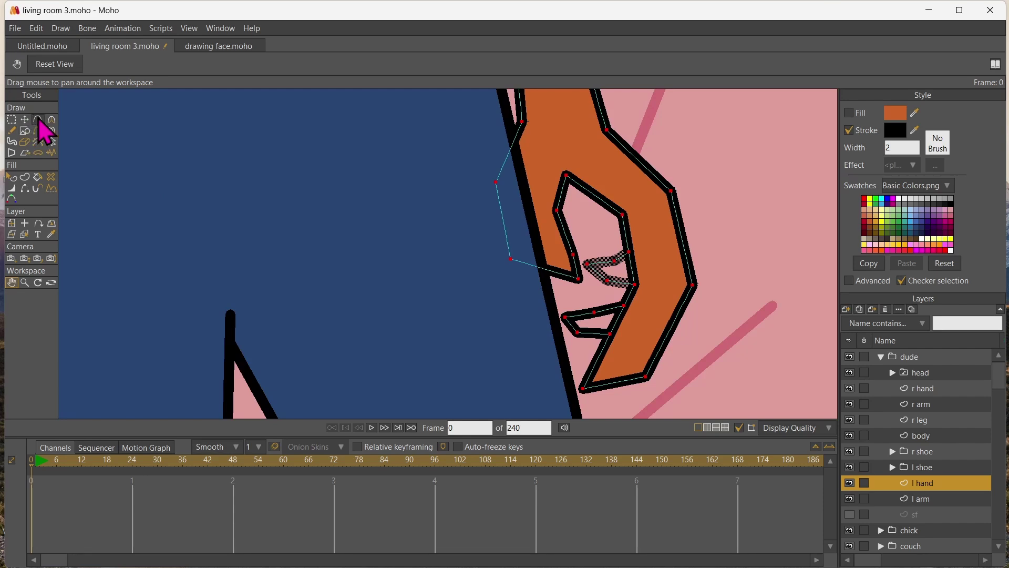
click(37, 120)
key(ctrl+d)
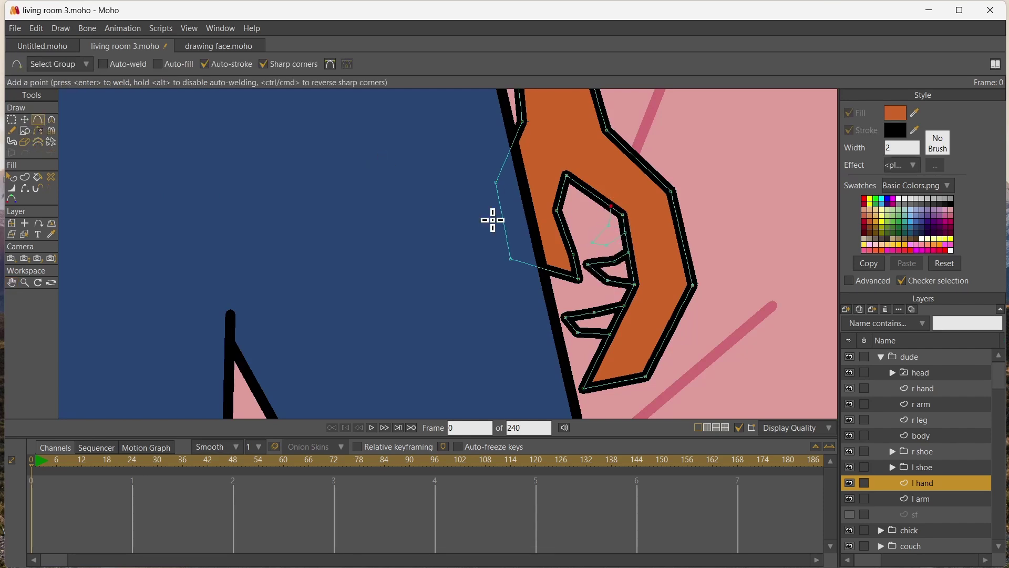
key(ctrl+a)
click(37, 176)
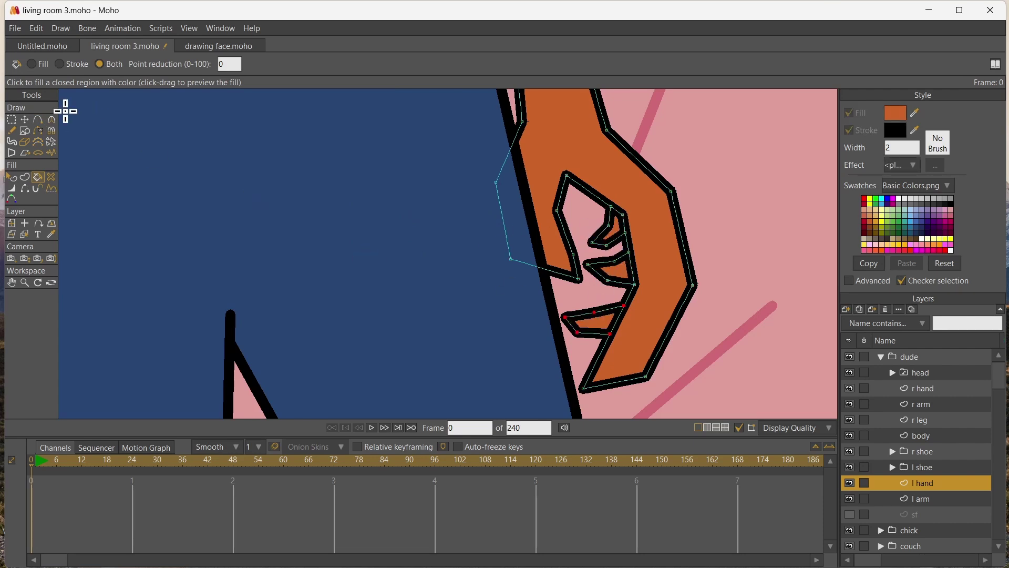
Slim the l hand's thumb by moving its inner edge points outward and its back and palm points inward
click(25, 119)
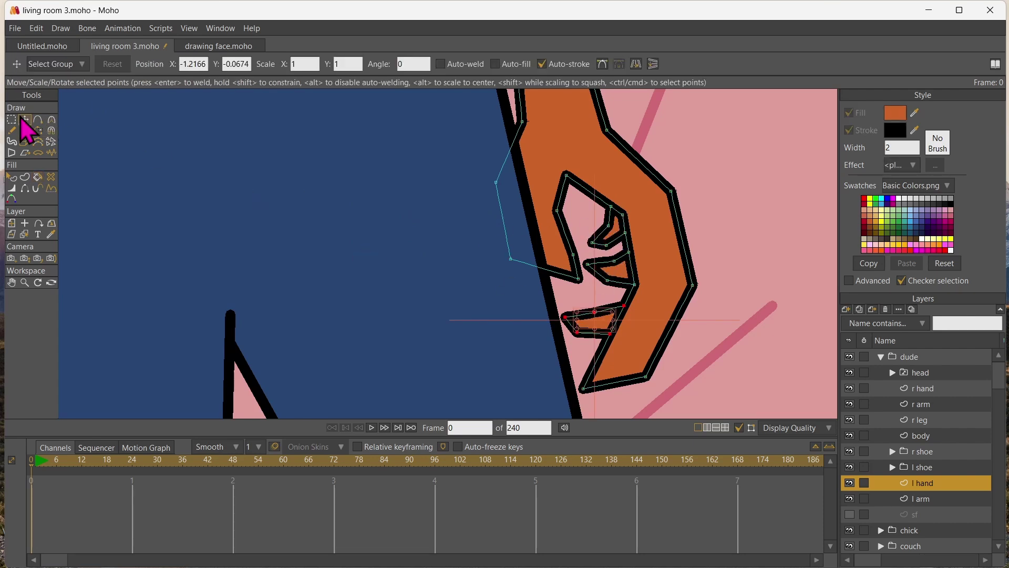
click(554, 210)
drag(554, 211, 542, 201)
drag(522, 121, 527, 134)
click(495, 184)
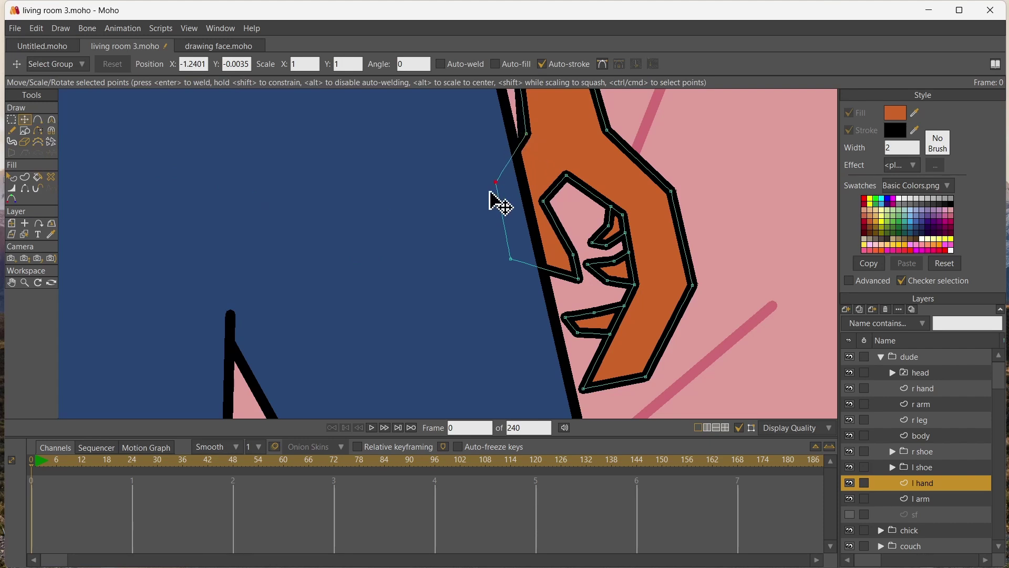
drag(489, 191, 502, 195)
drag(511, 259, 520, 261)
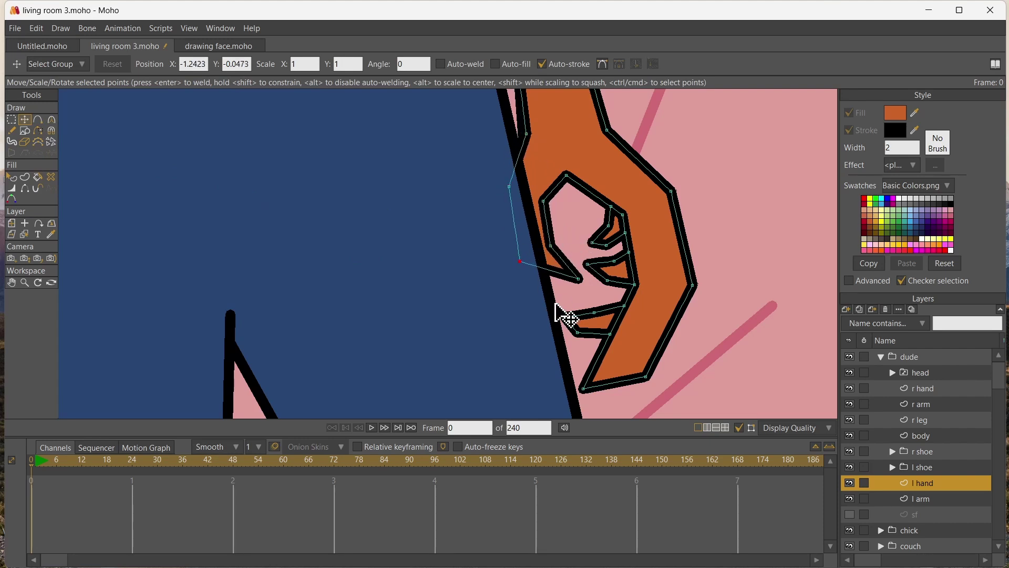
Pull the l hand's index fingertip and outer knuckle points inward to slim the finger
drag(647, 375, 636, 363)
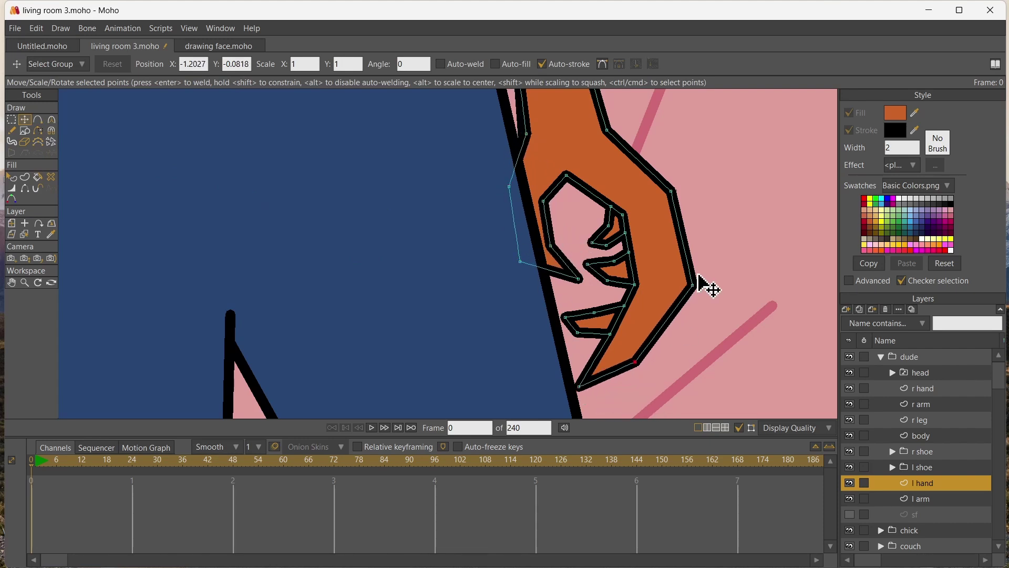
drag(694, 283, 685, 282)
drag(671, 192, 667, 195)
Round the l hand's fingertips and thumb tip by increasing their points' curvature, and render a preview
key(c)
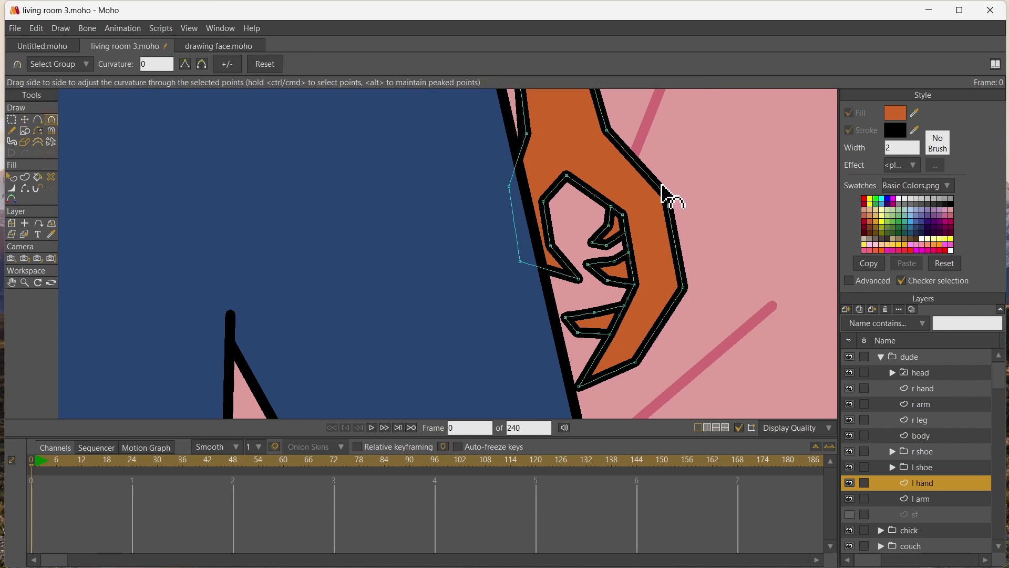
drag(577, 399, 730, 418)
drag(583, 315, 909, 263)
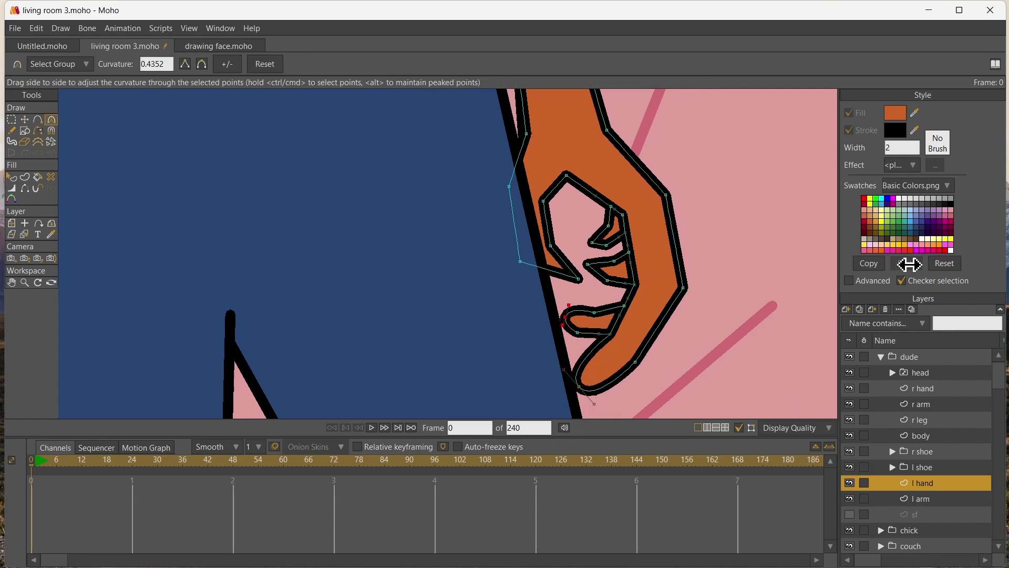
drag(581, 264, 836, 300)
drag(592, 242, 717, 236)
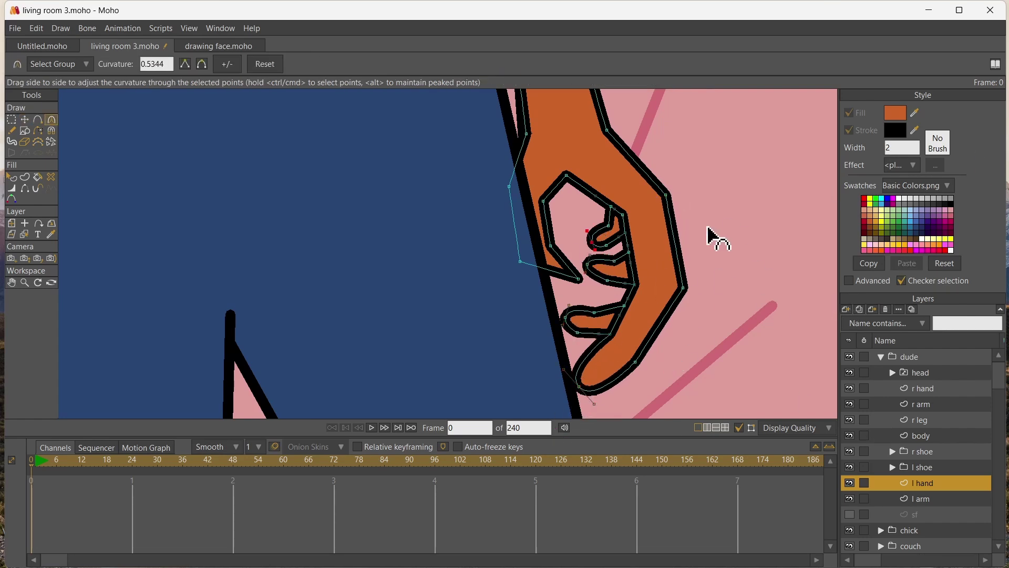
drag(581, 288, 518, 282)
key(ctrl+r)
Hide the l hand's outline edge across the wrist so it blends into the l arm
scroll(383, 298, up, 3)
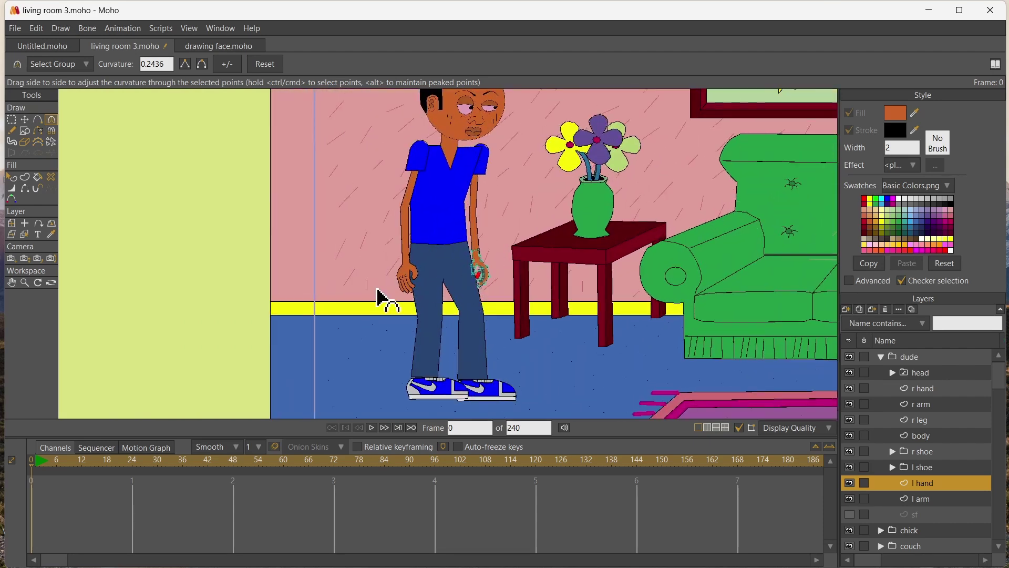
scroll(463, 288, up, 5)
key(h)
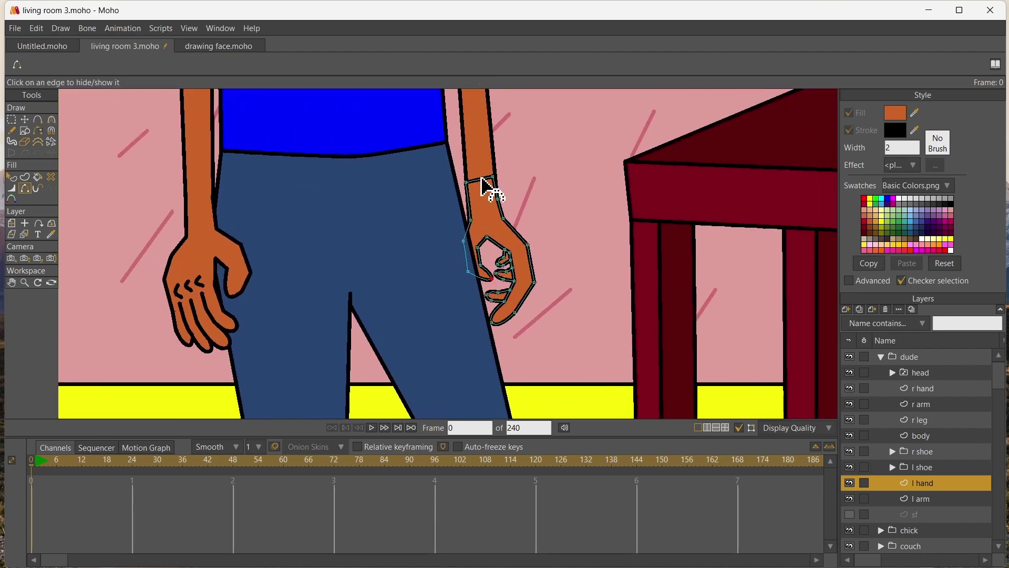
Set the l hand layer's origin at the palm and reposition the layer closer to the leg
click(24, 120)
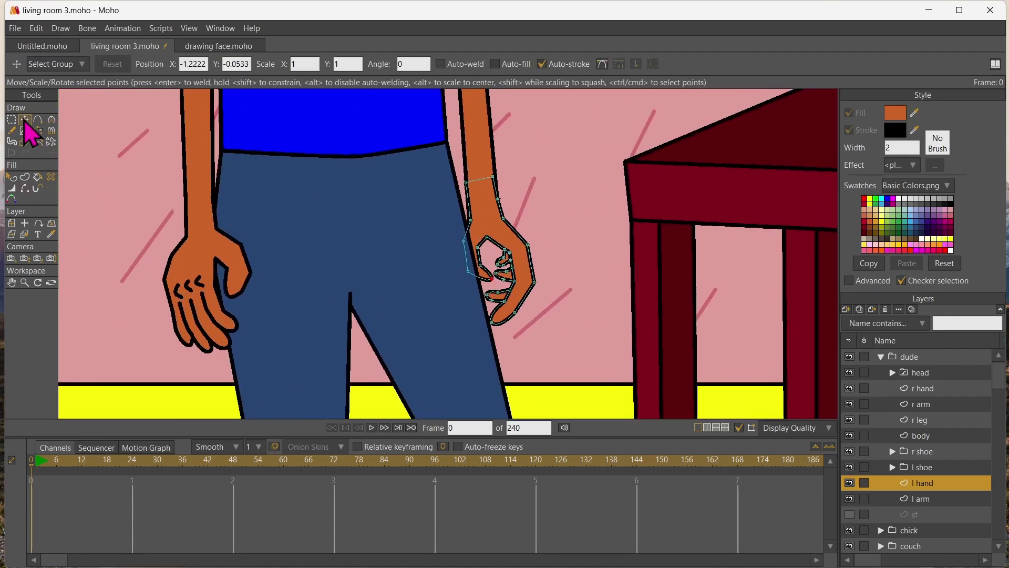
click(13, 223)
click(25, 223)
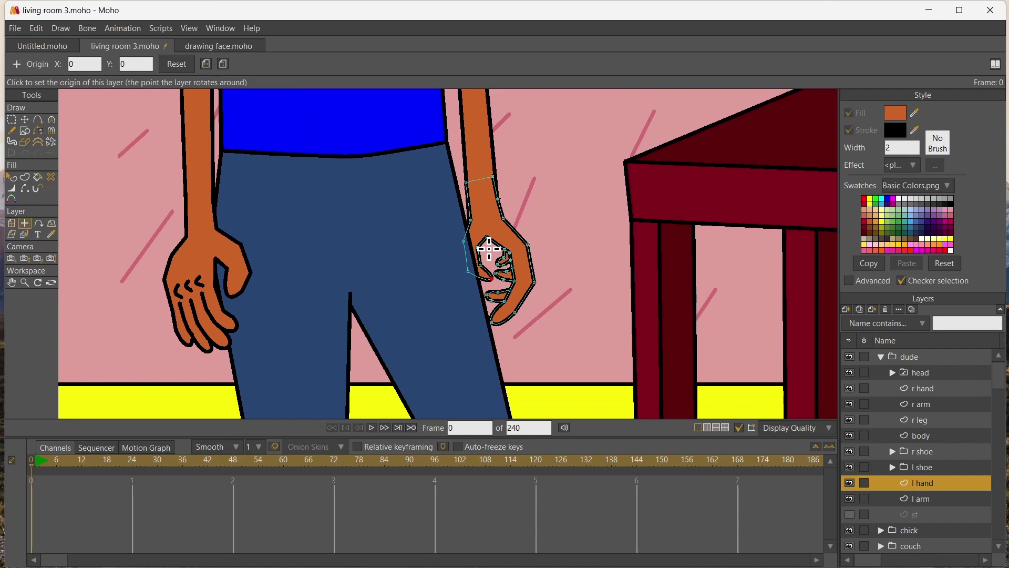
click(493, 237)
click(13, 222)
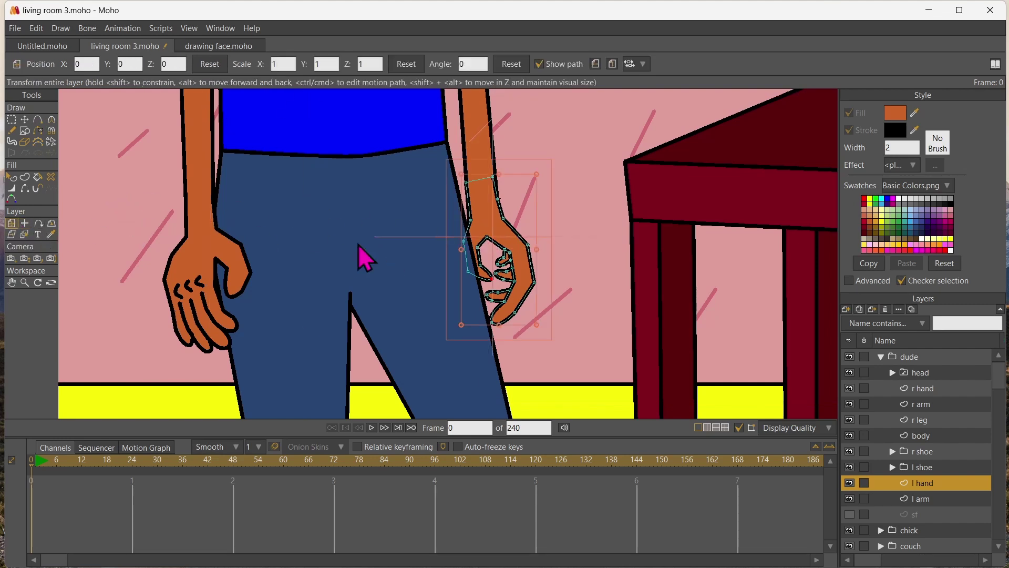
drag(547, 239, 491, 228)
Select the l arm layer and move its lower end points to fit the l hand's wrist
click(25, 234)
click(480, 139)
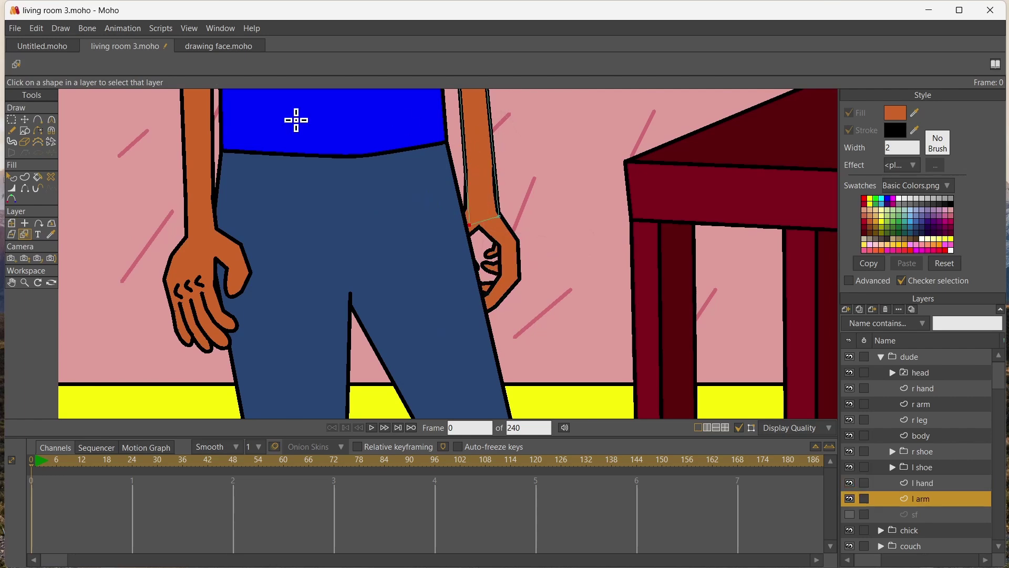
click(25, 121)
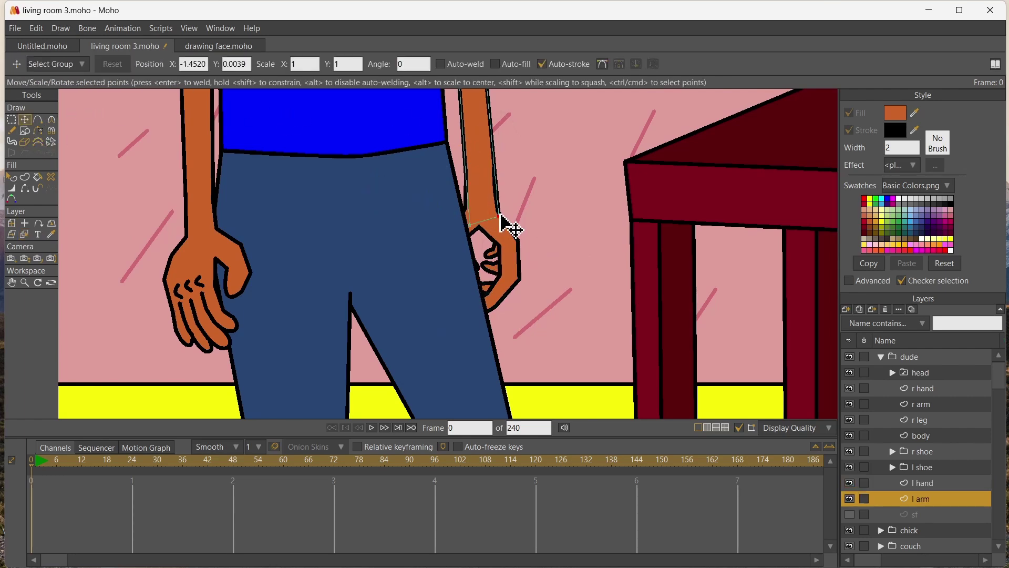
drag(509, 229, 504, 221)
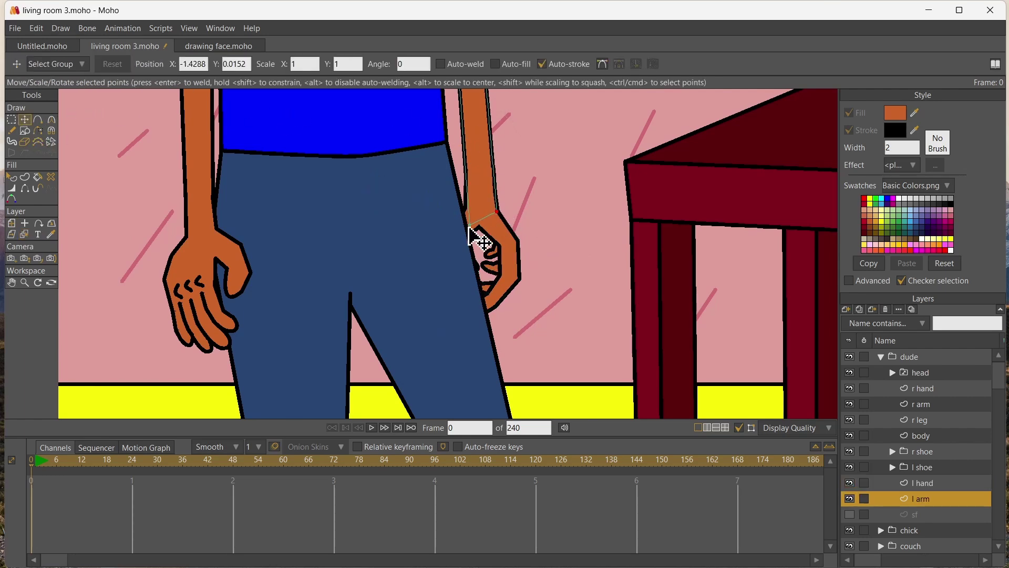
Render a preview of the whole scene, close it and reset the workspace view
scroll(462, 226, down, 5)
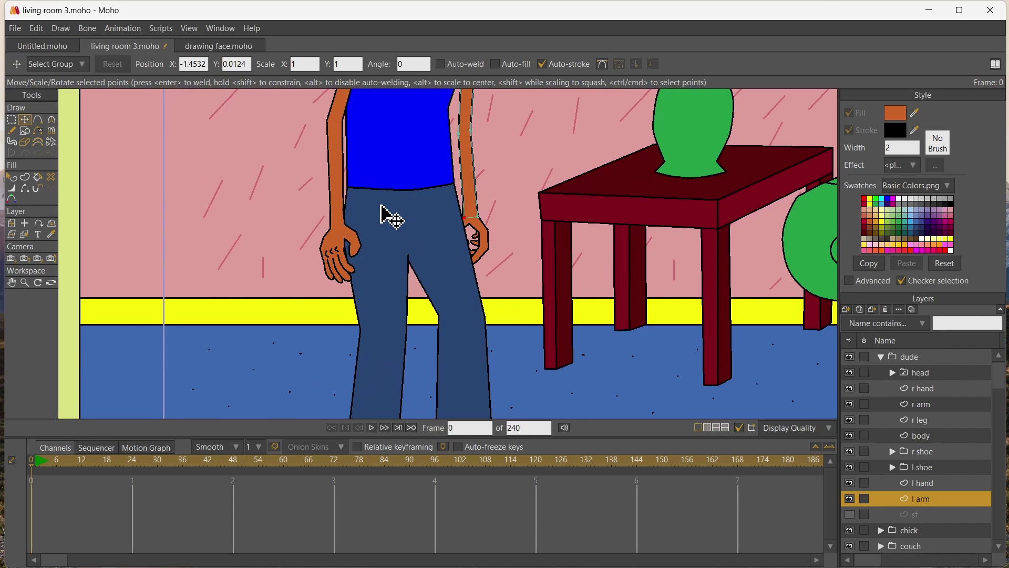
key(ctrl+r)
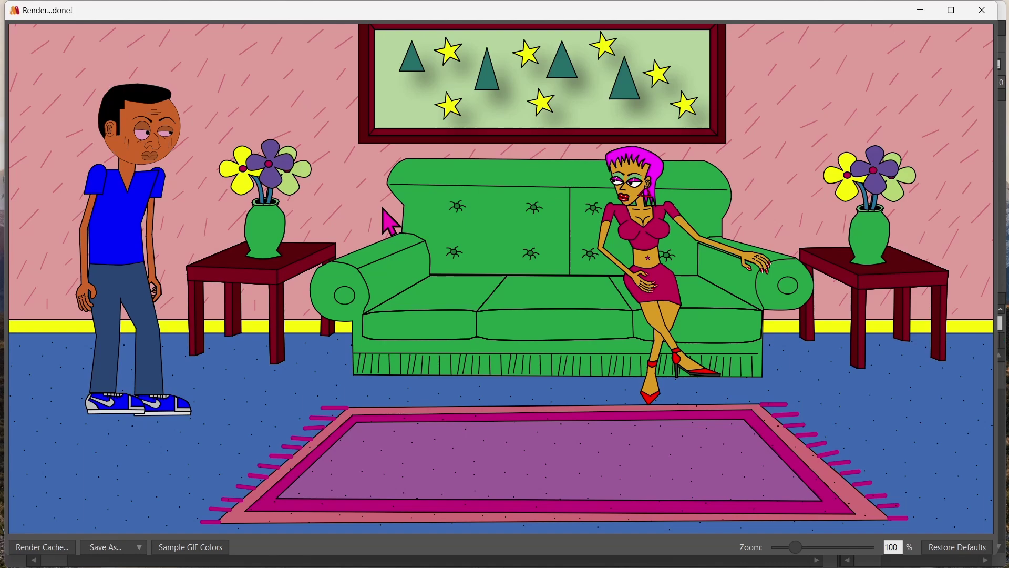
click(990, 13)
click(11, 283)
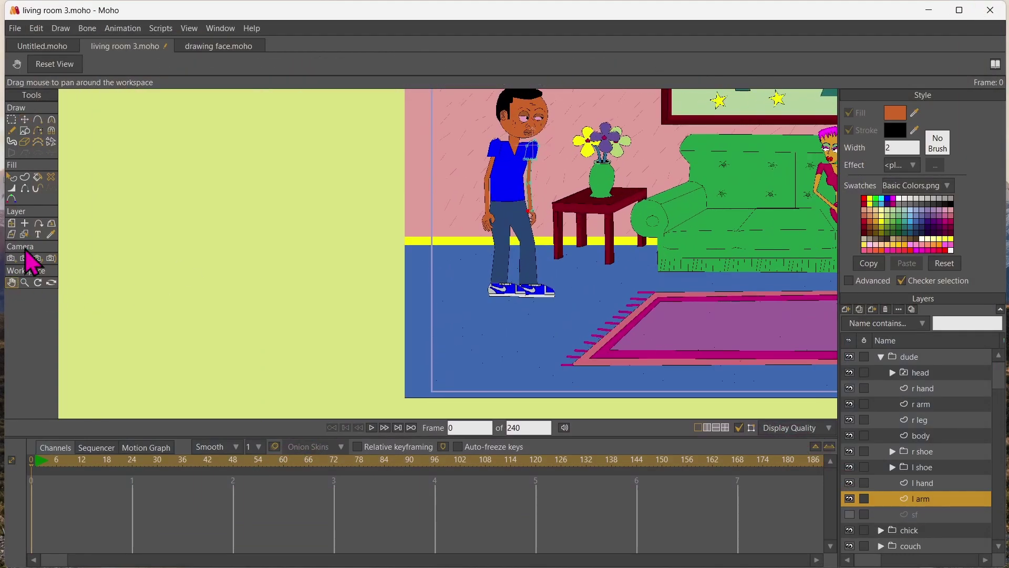
click(55, 63)
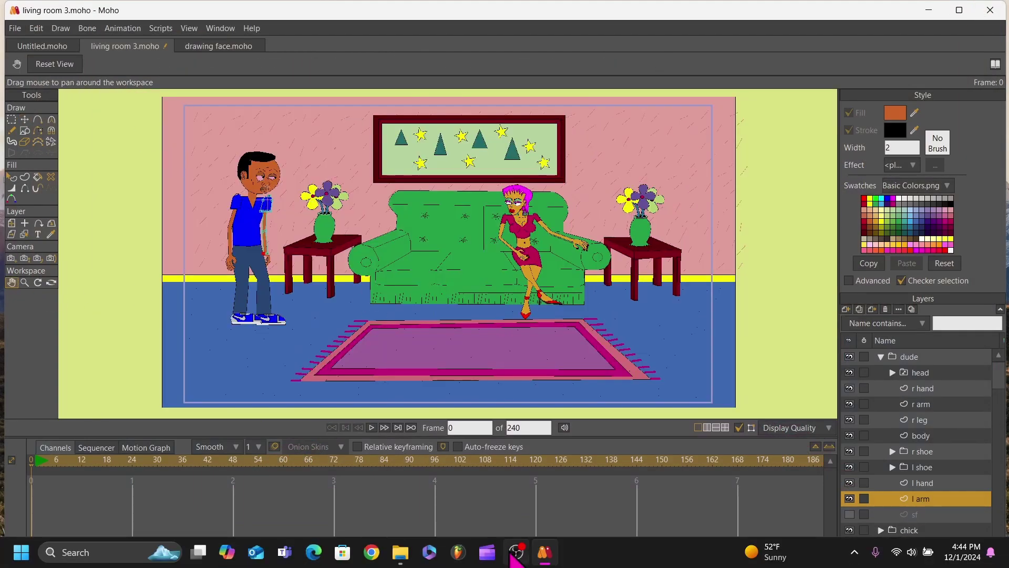